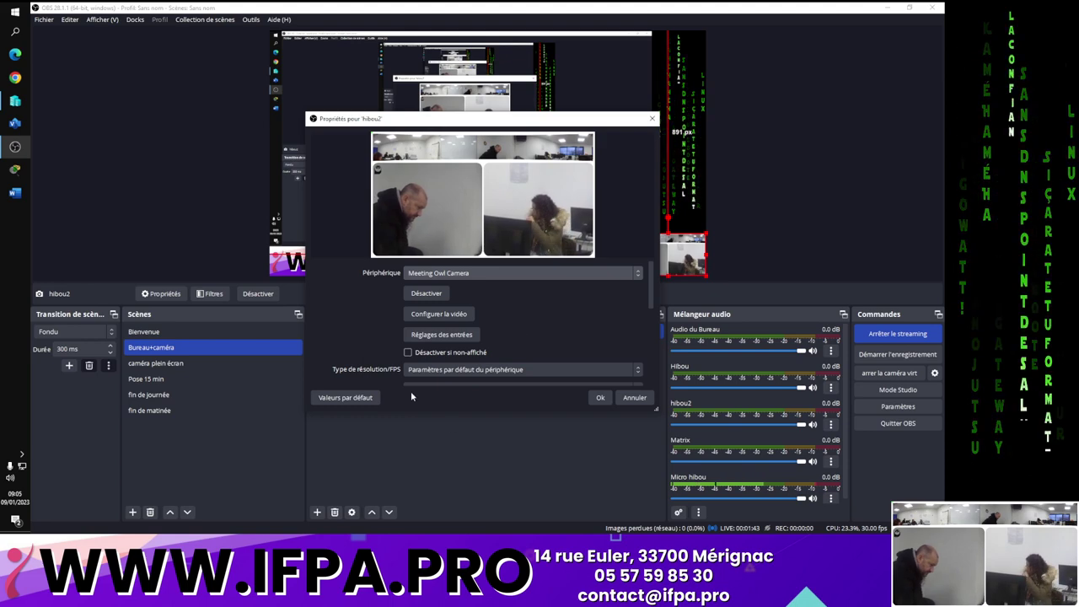
# Close the hibou2 properties, make Bureau+caméra the live scene again, and minimize OBS
pyautogui.click(600, 397)
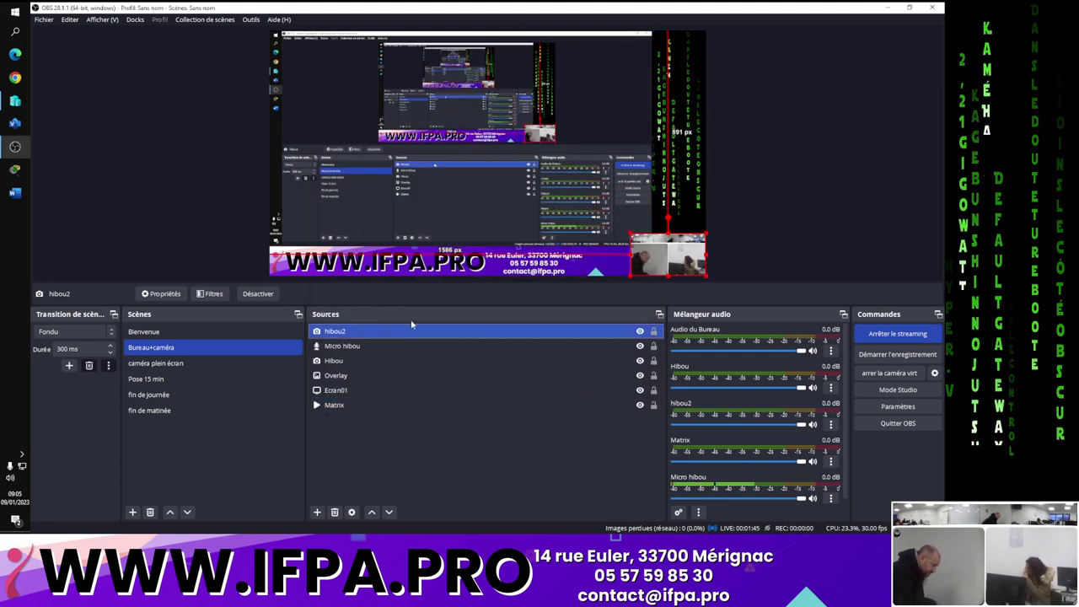
pyautogui.click(169, 364)
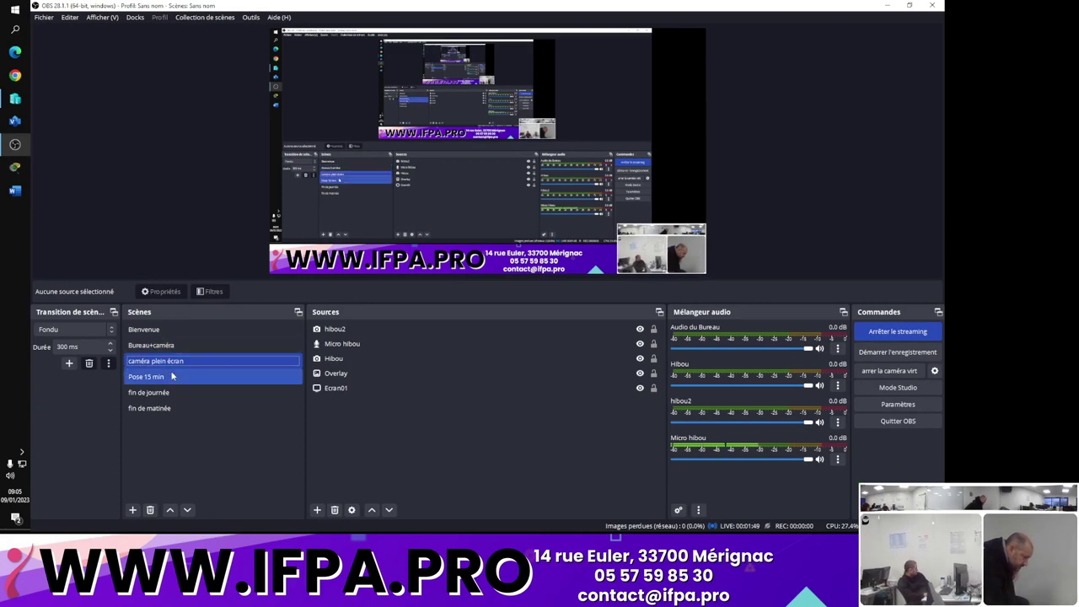
pyautogui.click(172, 347)
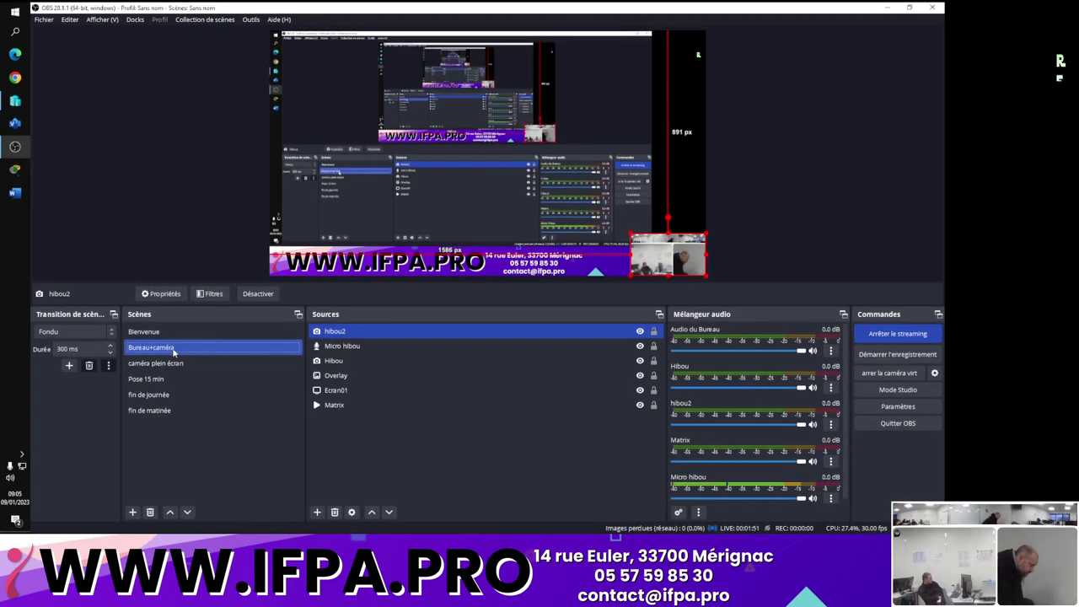
pyautogui.click(886, 9)
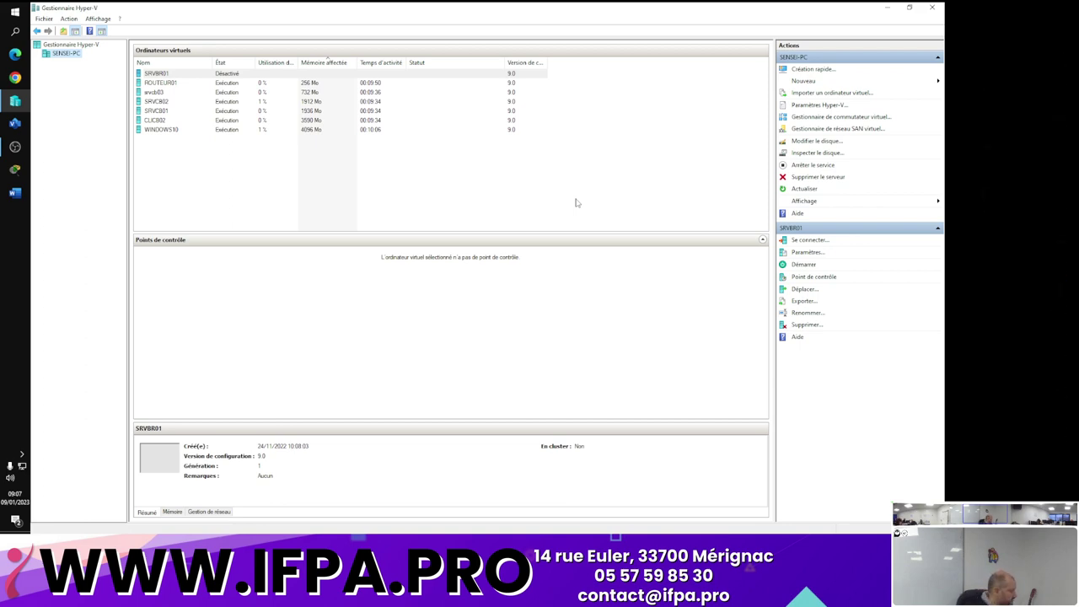
# Bring OBS Studio back in front of Hyper-V Manager from the taskbar
pyautogui.click(18, 148)
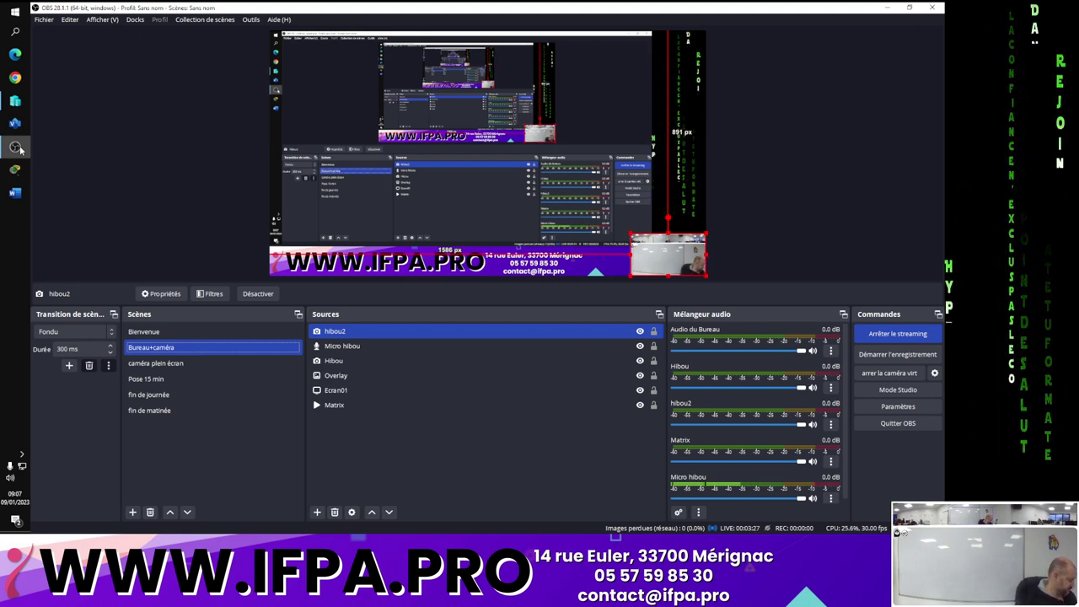
# Minimize OBS Studio to reveal Hyper-V Manager's list of seven virtual machines
pyautogui.click(886, 8)
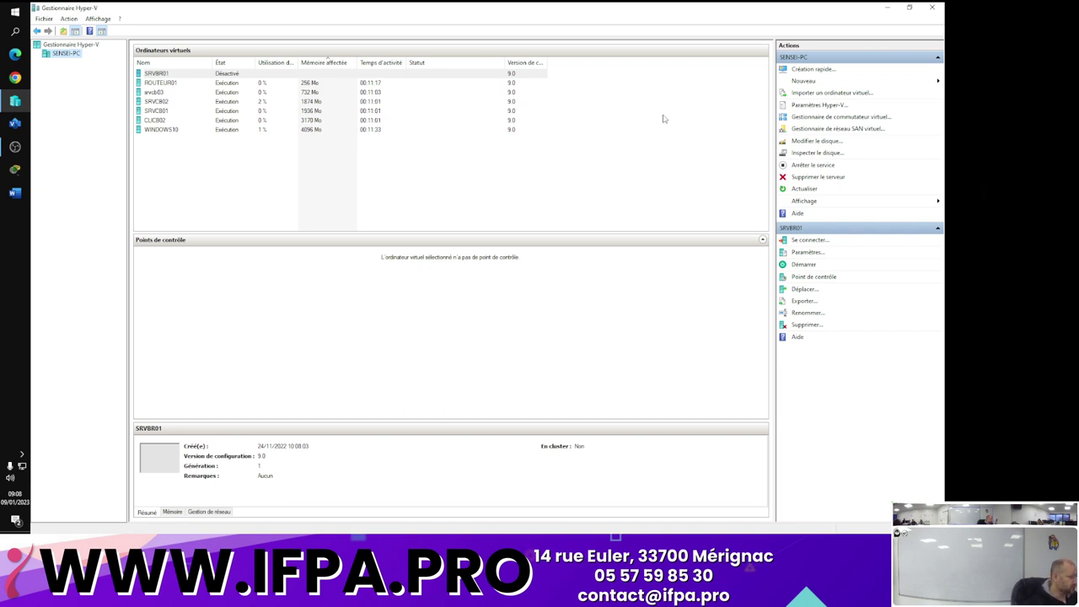
# Deselect SRVBR01 in the Ordinateurs virtuels list, leaving the lab VMs and their states in view
pyautogui.click(266, 181)
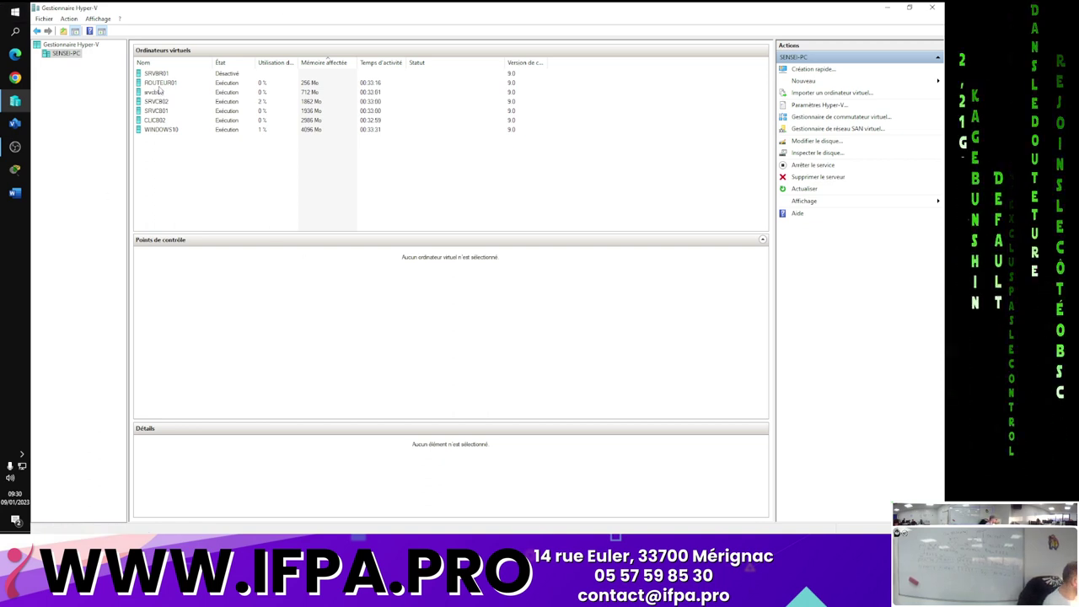
pyautogui.click(158, 83)
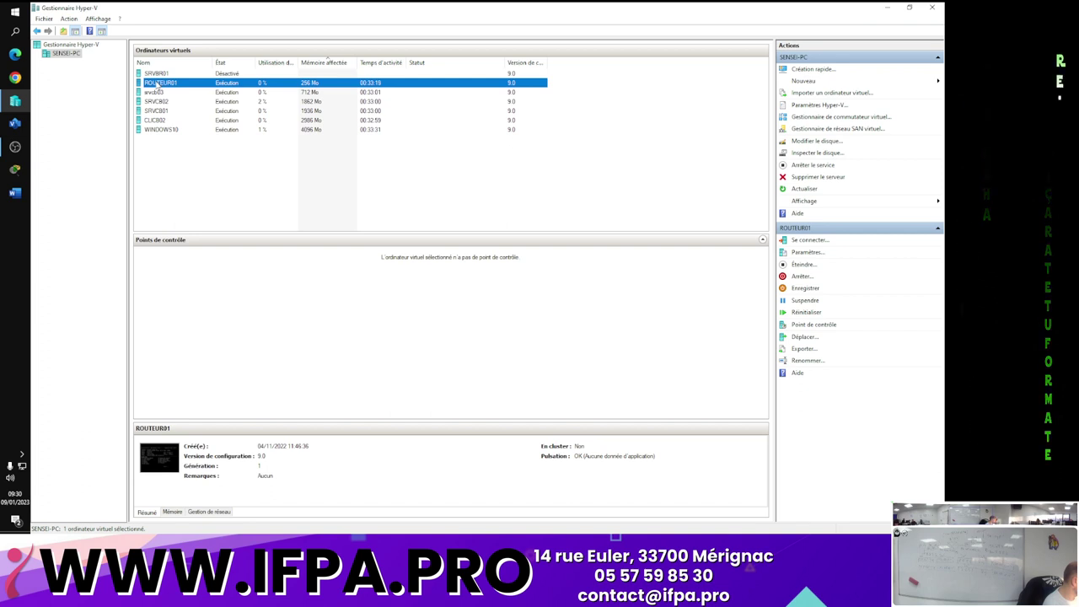
pyautogui.doubleClick(157, 85)
pyautogui.click(178, 85)
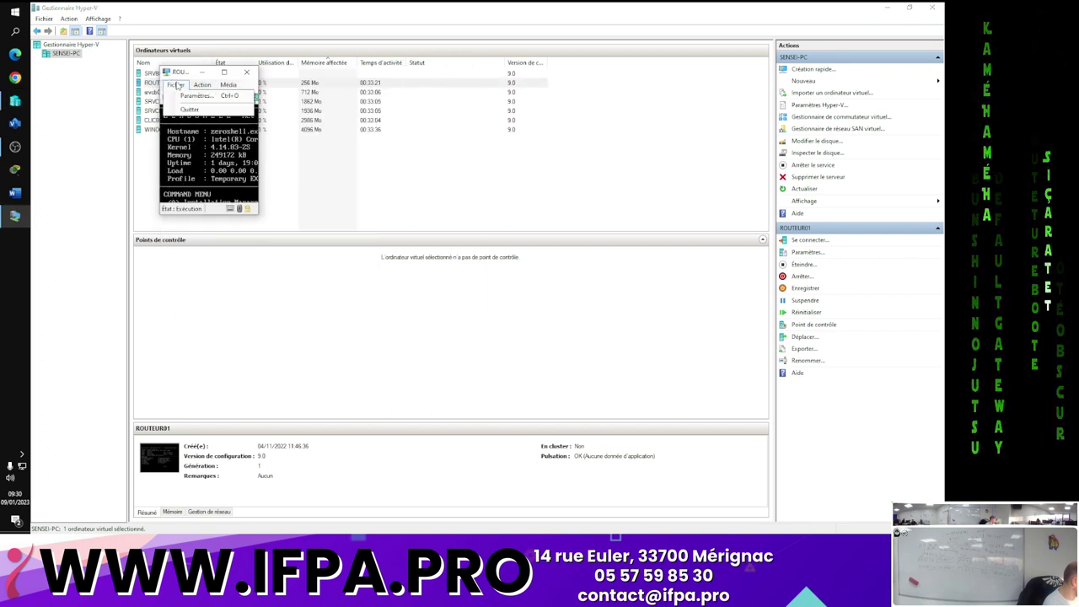
pyautogui.click(195, 95)
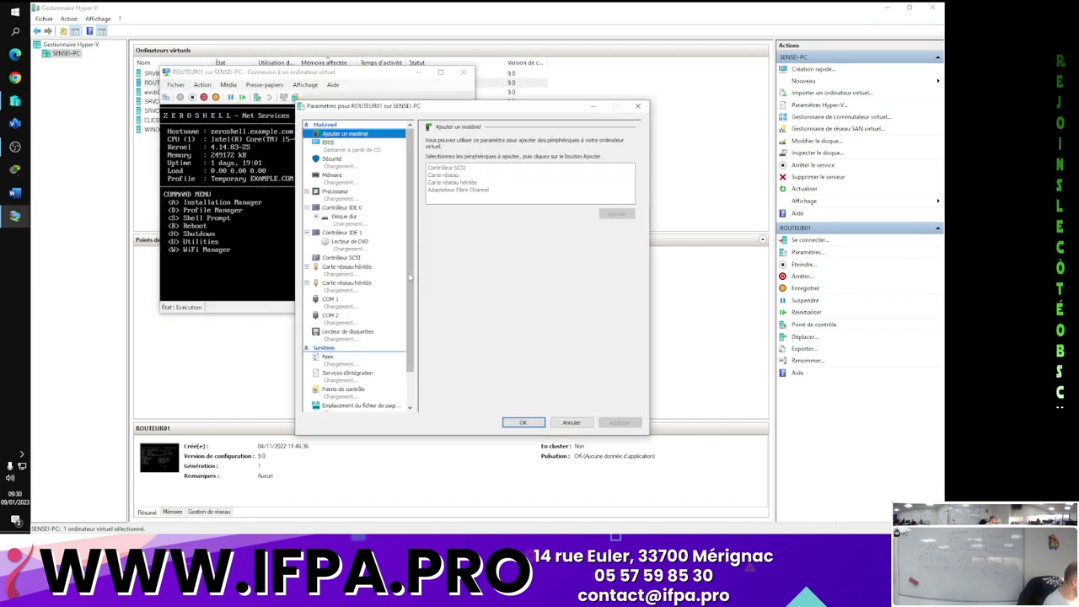
pyautogui.click(359, 289)
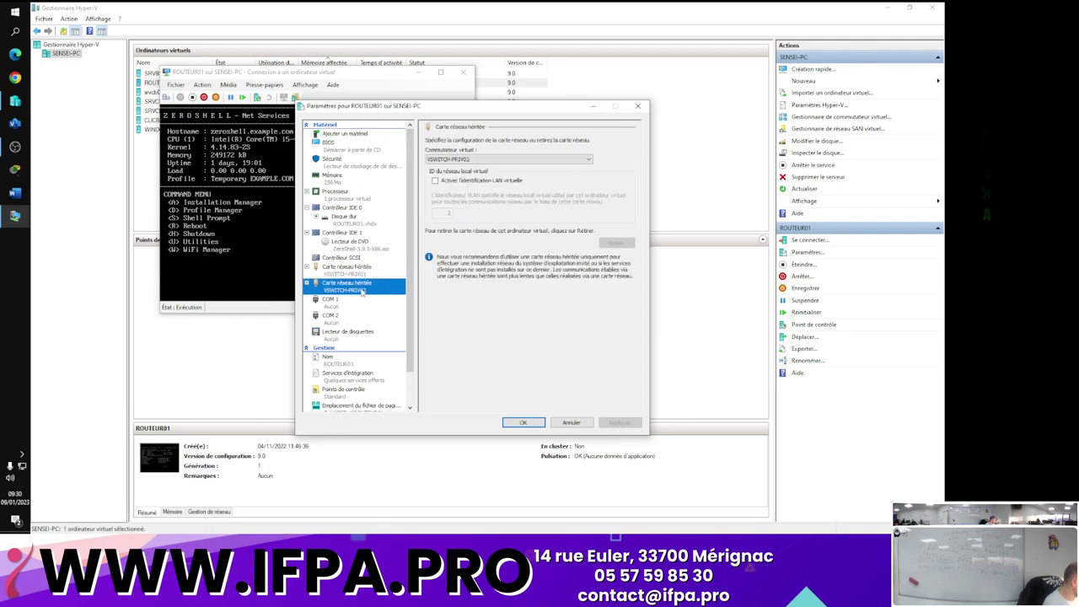
pyautogui.click(568, 424)
pyautogui.click(225, 297)
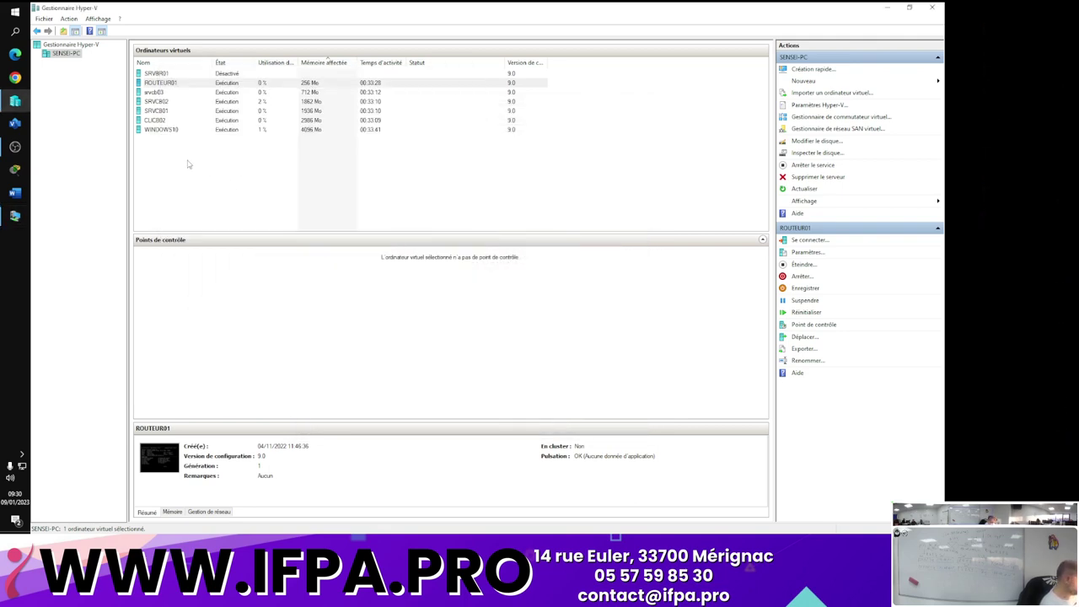
# Connect to SRVCB01, dismiss the display prompt, and launch gpmc.msc
pyautogui.doubleClick(164, 112)
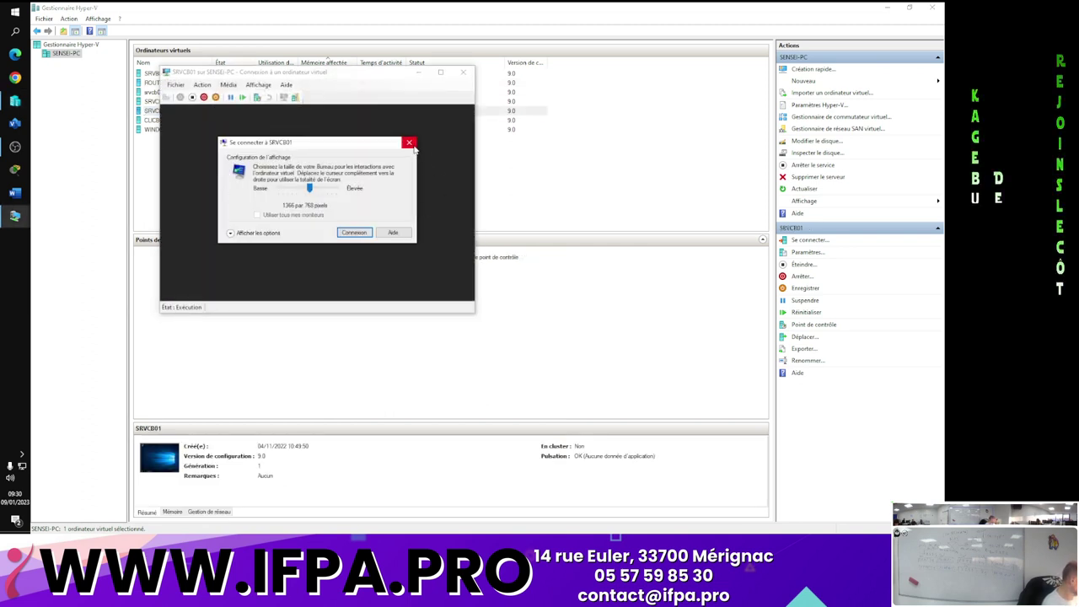
pyautogui.click(412, 145)
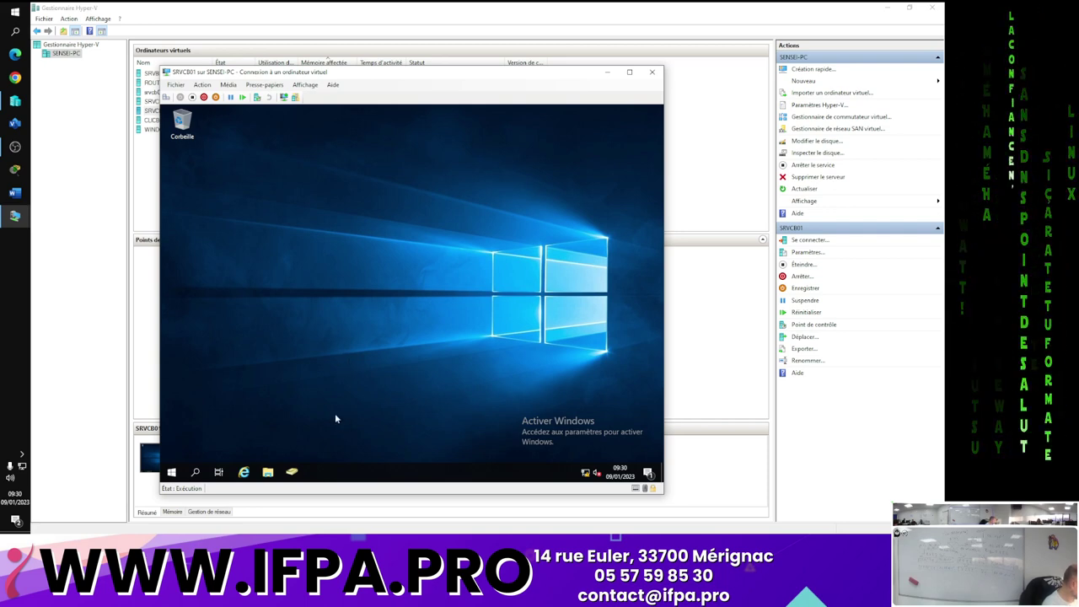
pyautogui.press('super+r')
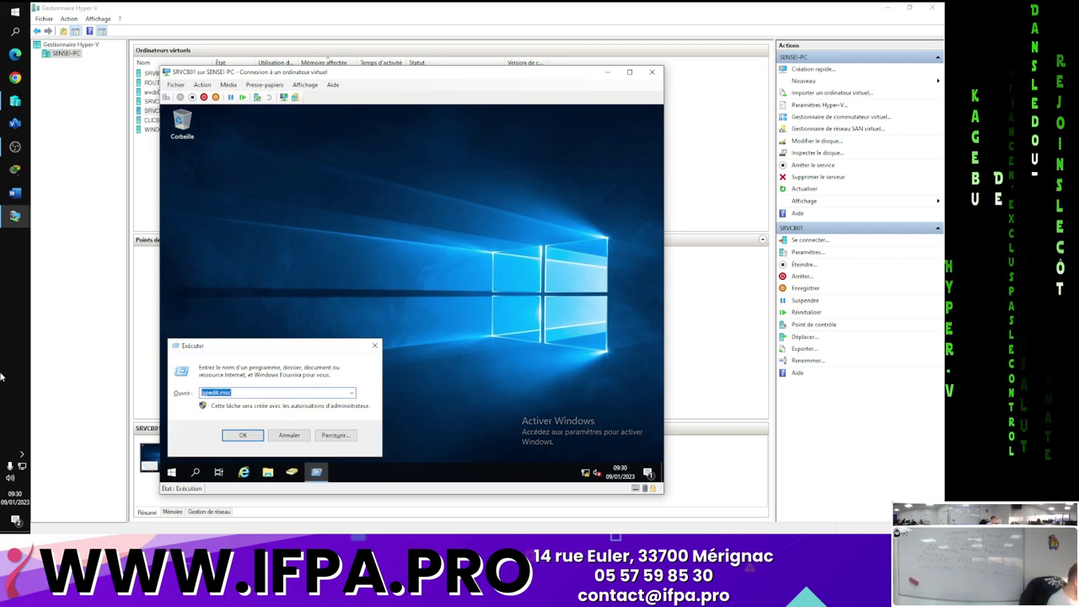
pyautogui.write('gpmc.msc')
pyautogui.press('Return')
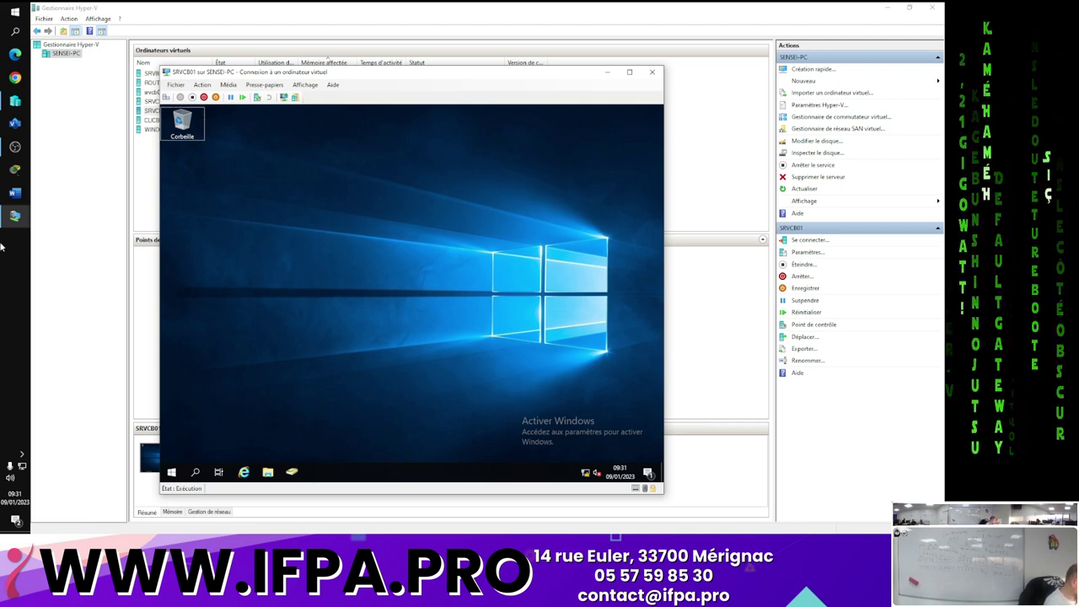
# Run ipconfig in a SRVCB01 command prompt, showing 192.168.29.1 with gateway 192.168.29.254
pyautogui.press('super+r')
pyautogui.write('cmd')
pyautogui.press('Return')
pyautogui.write('ipconfig')
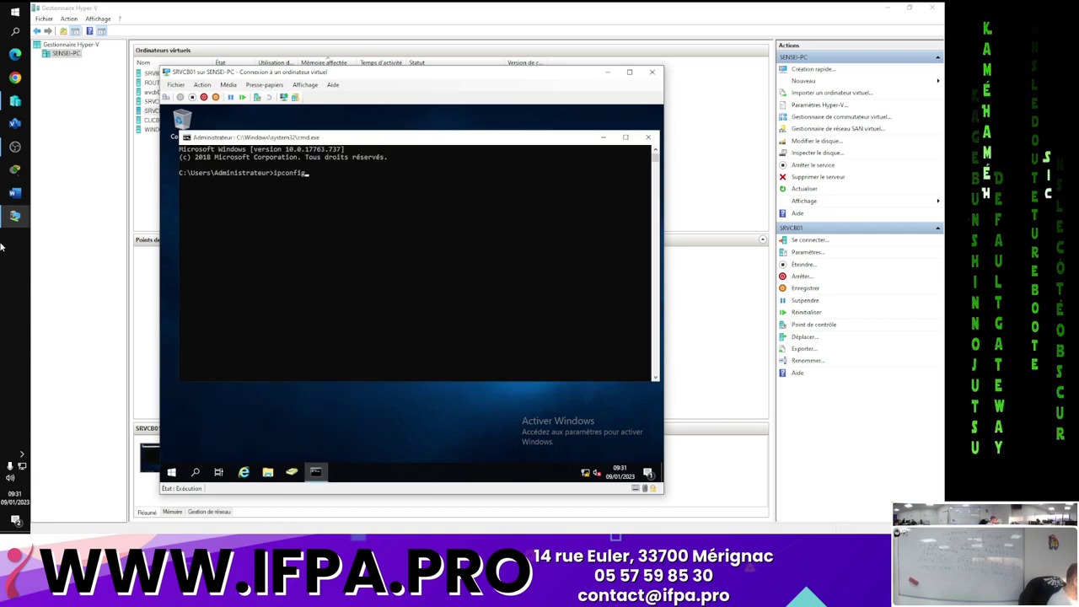
pyautogui.press('Return')
pyautogui.click(394, 268)
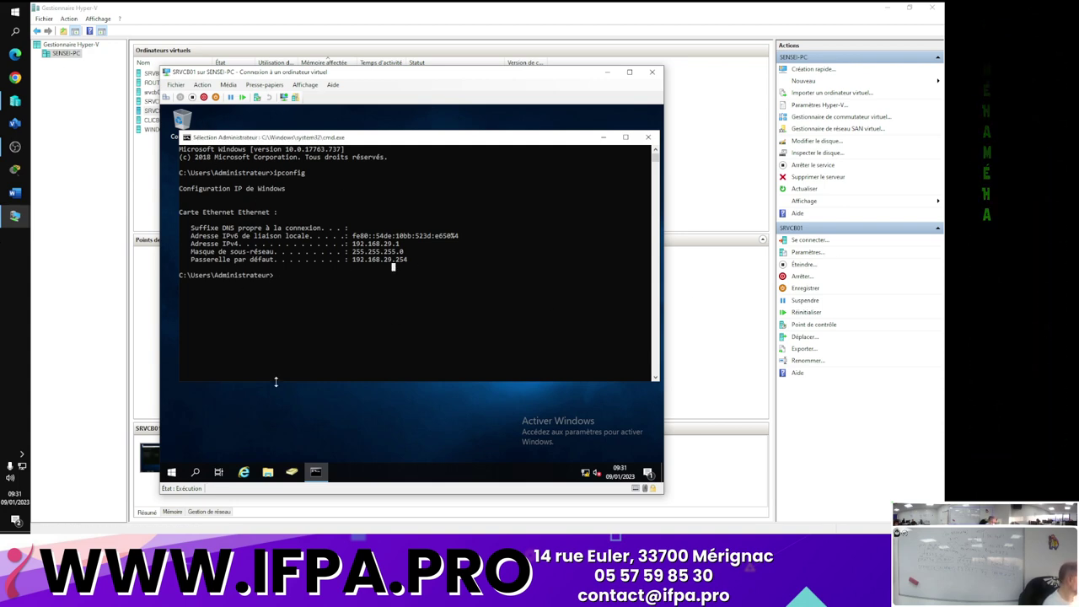
pyautogui.click(244, 471)
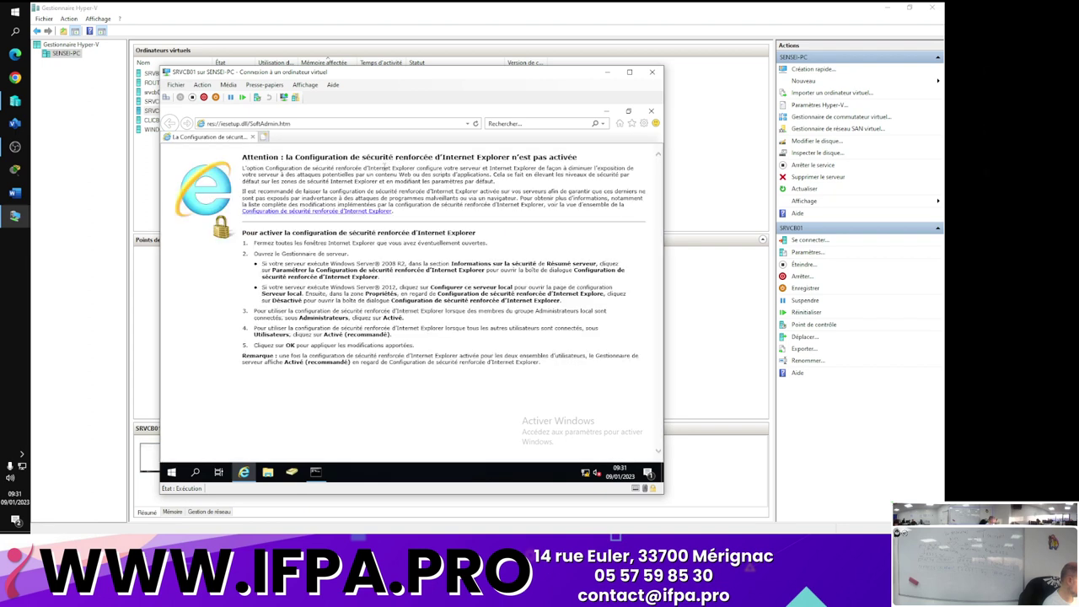
pyautogui.click(303, 124)
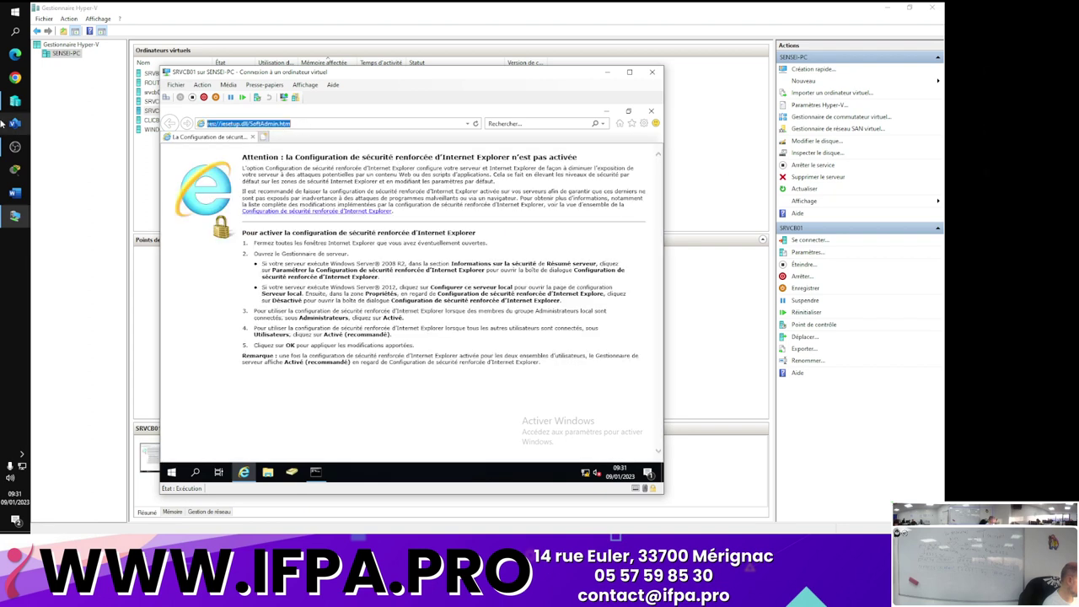
pyautogui.write('192')
pyautogui.press('Down')
pyautogui.press('Down')
pyautogui.press('Down')
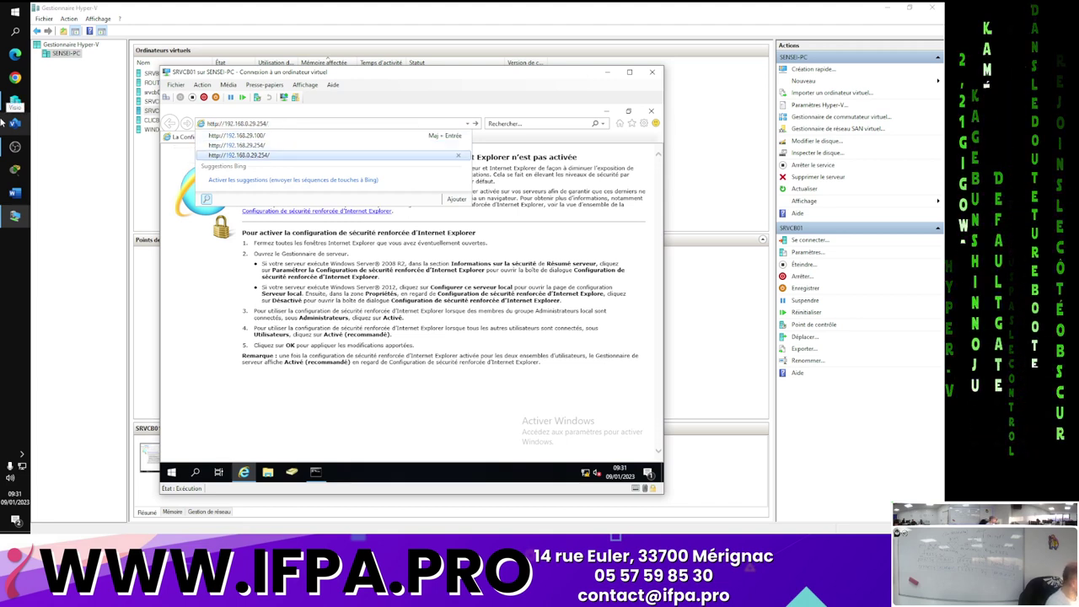
pyautogui.press('Up')
pyautogui.press('Return')
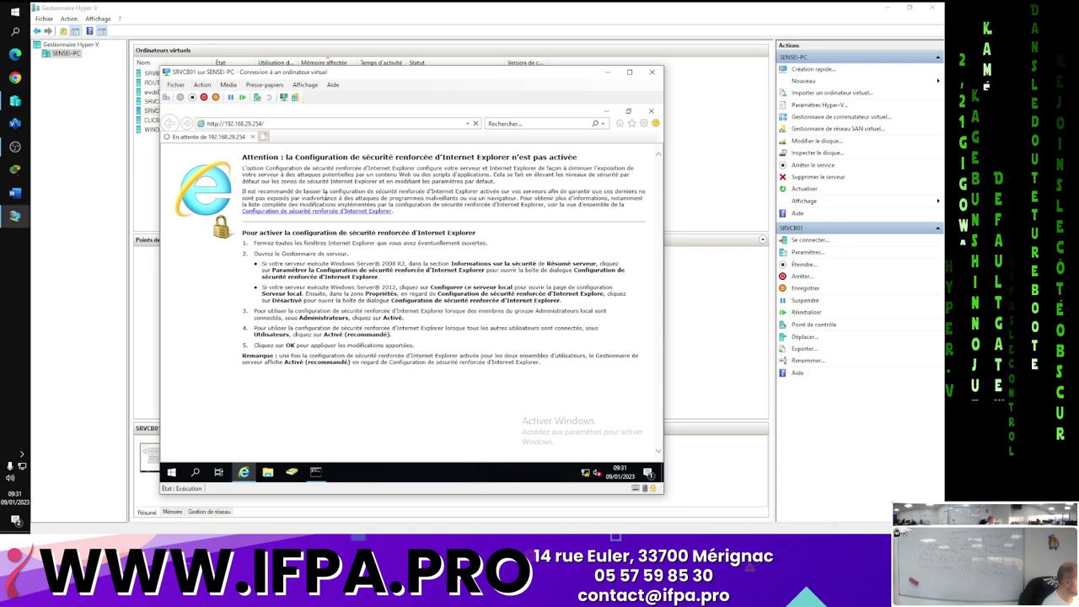
# Ping 192.168.29.254 from SRVCB01, which returns destination host unreachable
pyautogui.click(315, 472)
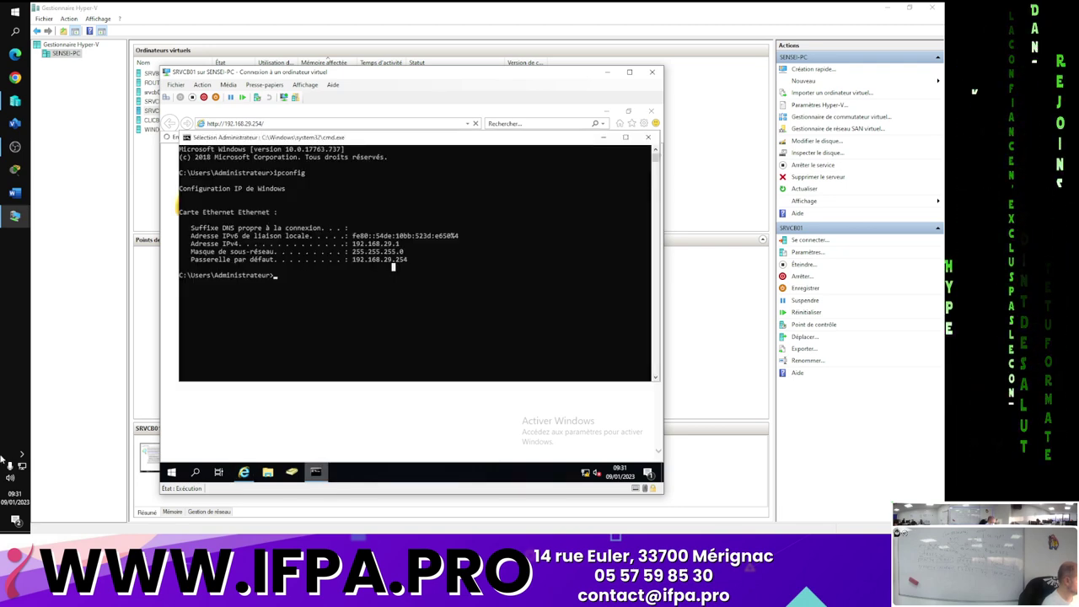
pyautogui.write('ping 192.168.29.254')
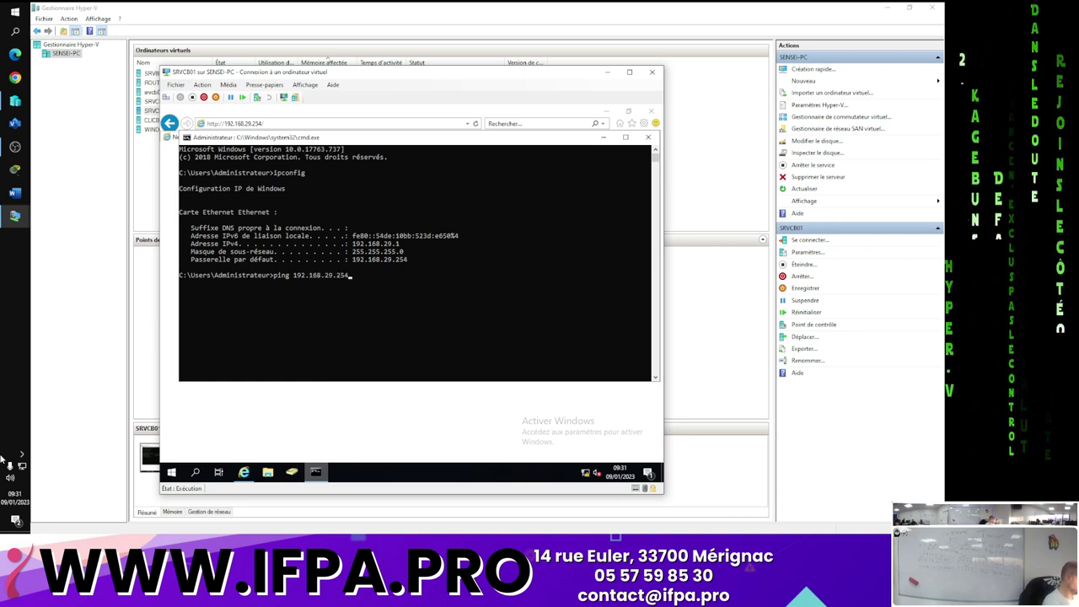
pyautogui.press('Return')
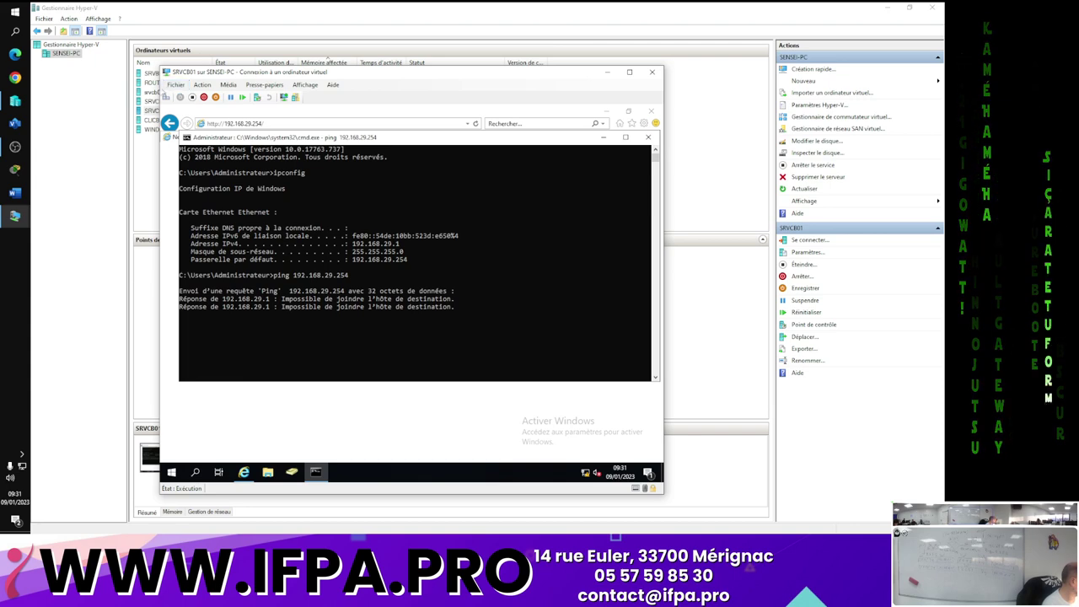
# Check in SRVCB01's settings that its network adapter is on VSWITCH-PRIV01, then close them
pyautogui.click(175, 84)
pyautogui.click(194, 95)
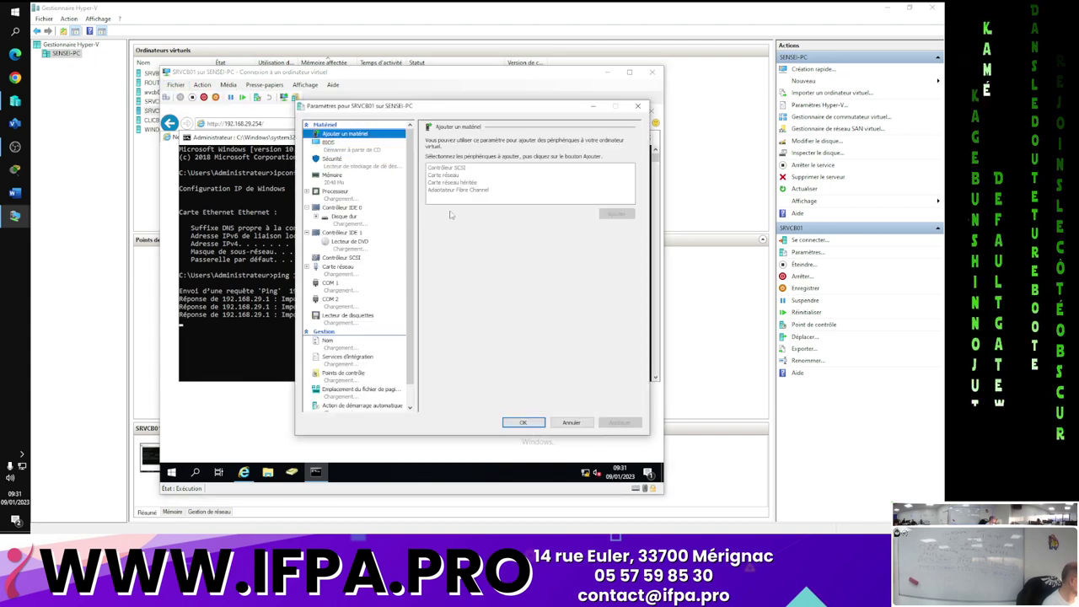
pyautogui.click(339, 267)
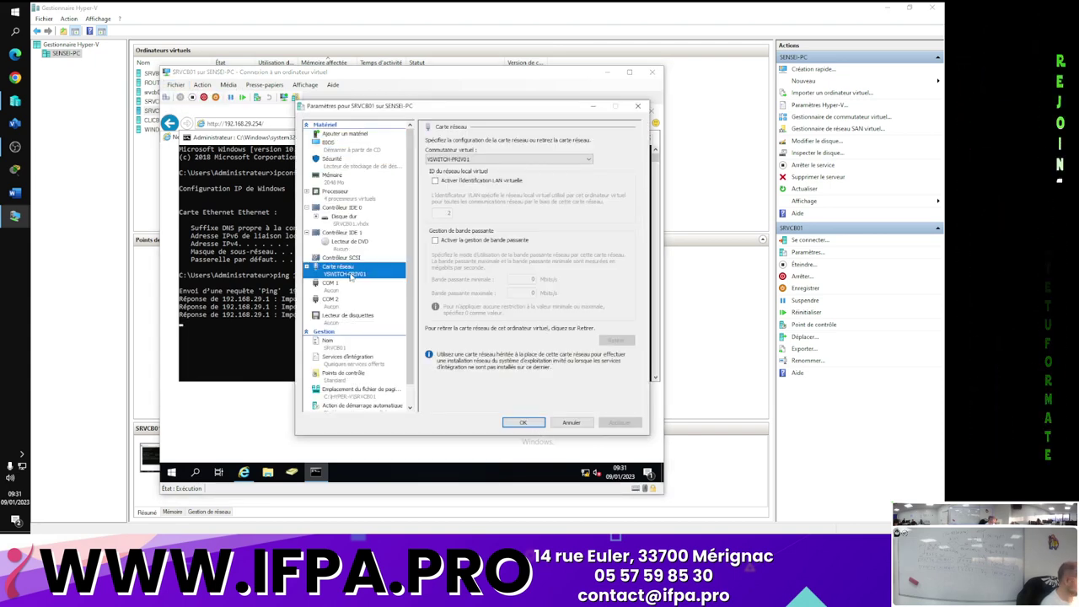
pyautogui.press('Escape')
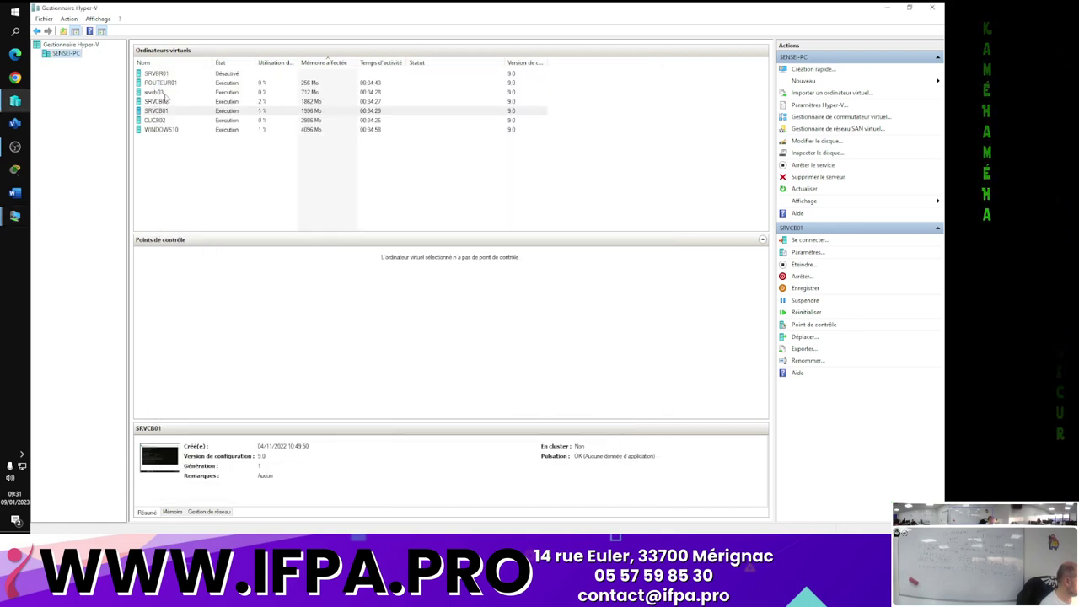
# In ROUTEUR01's ZeroShell console, set ETH00's first IP to 192.168.29.254, mask 255.255.255.0
pyautogui.doubleClick(166, 82)
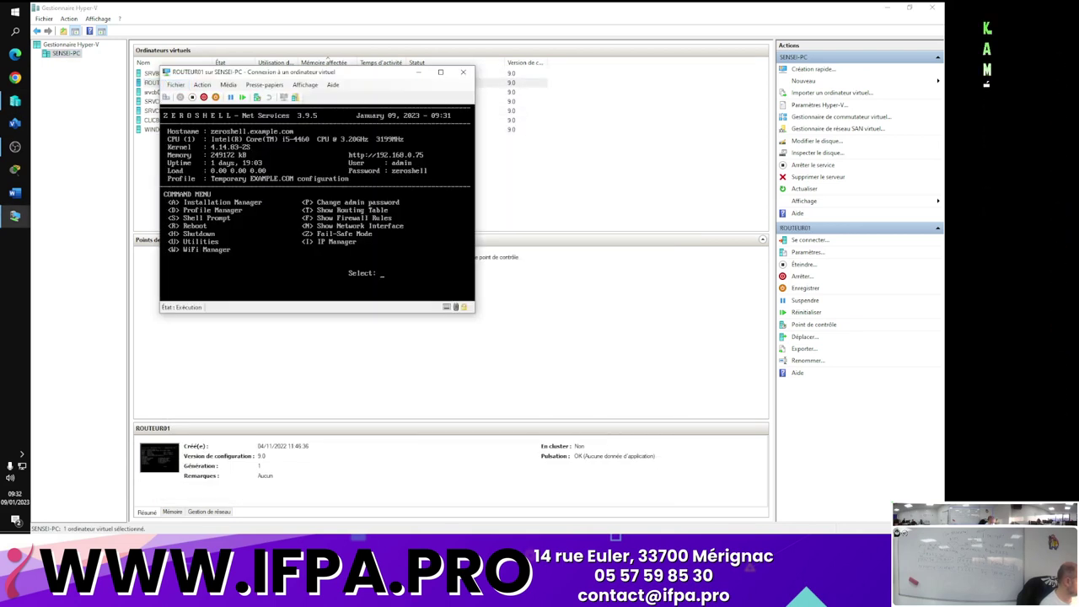
pyautogui.press('i')
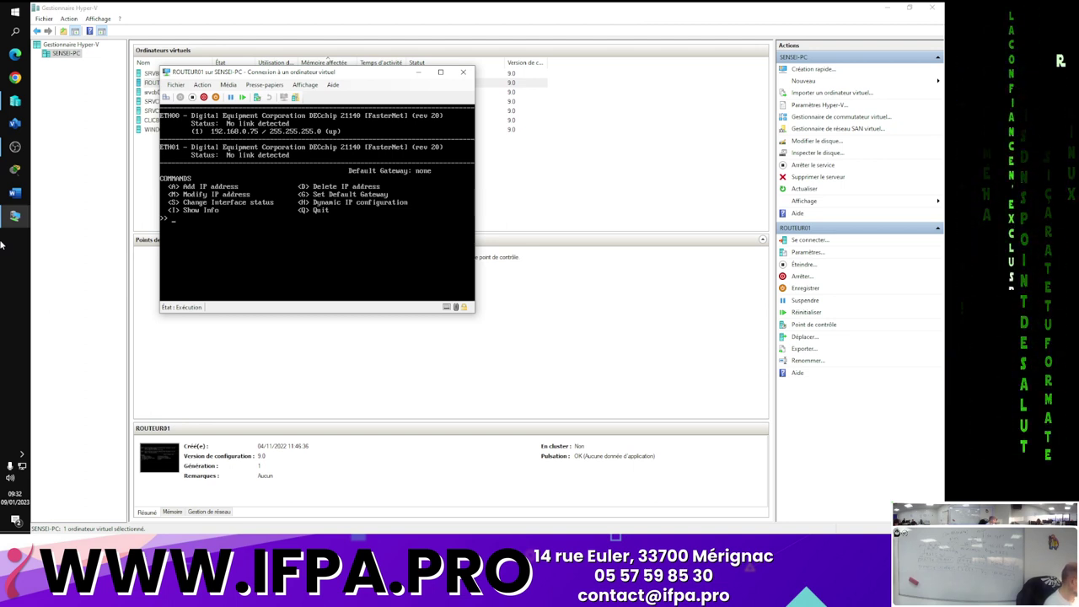
pyautogui.write('m')
pyautogui.press('Return')
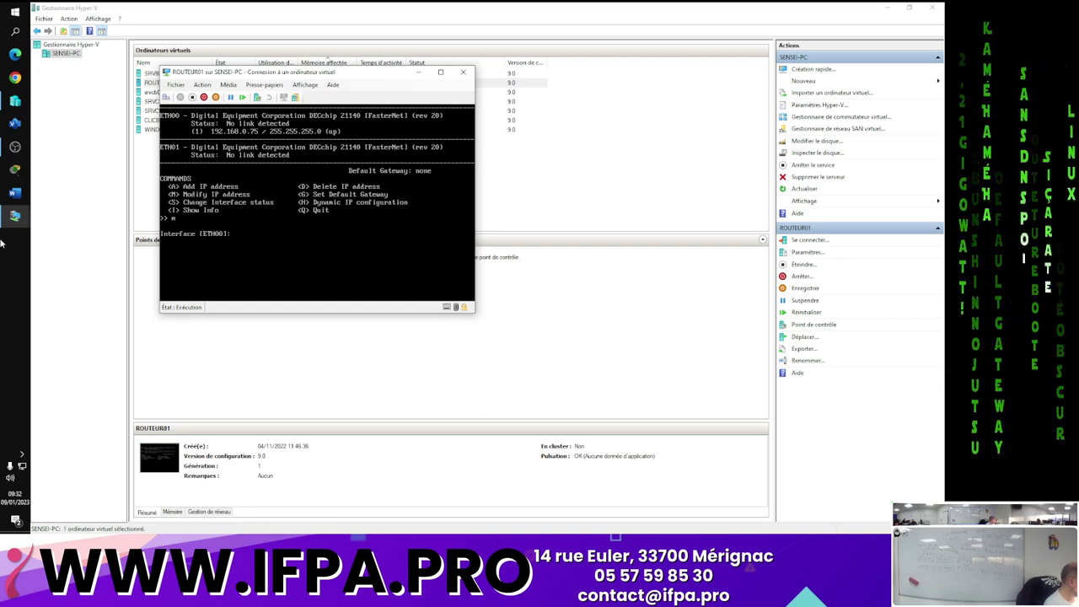
pyautogui.press('Return')
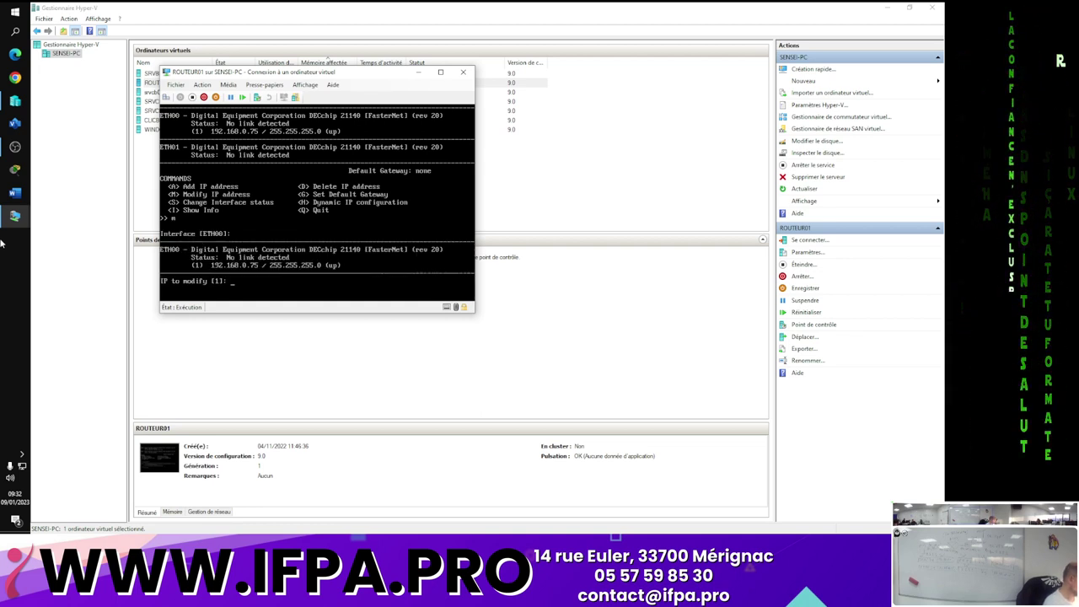
pyautogui.write('1')
pyautogui.press('Return')
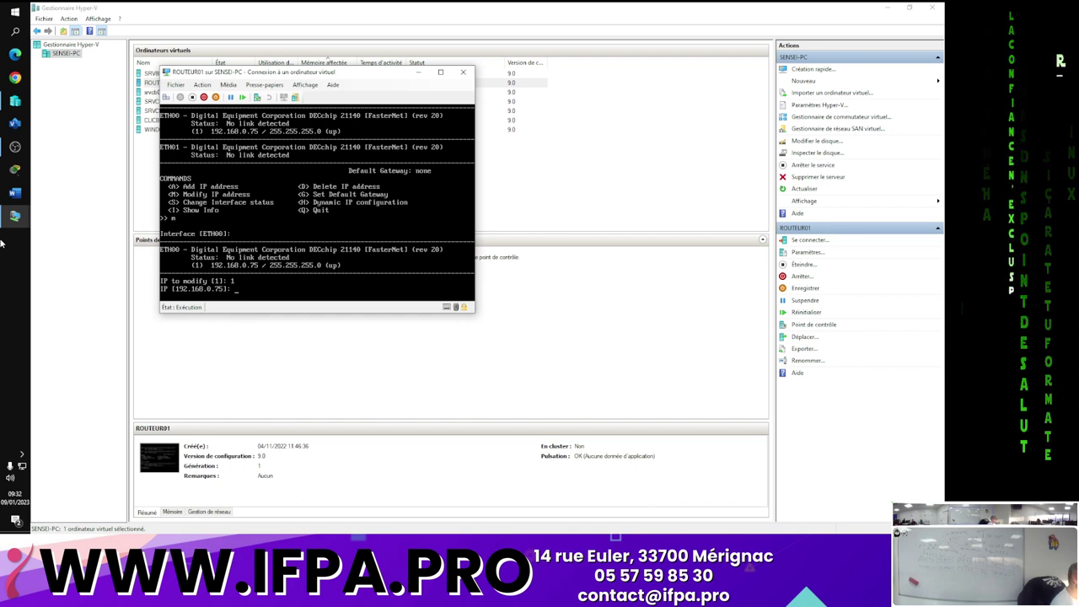
pyautogui.write('1')
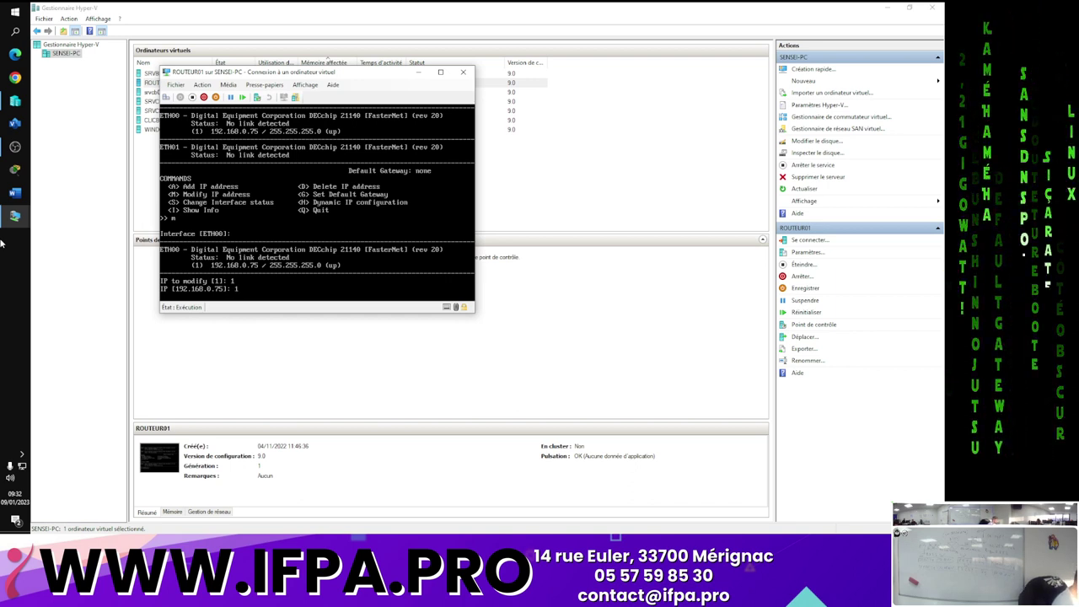
pyautogui.write('92.168.')
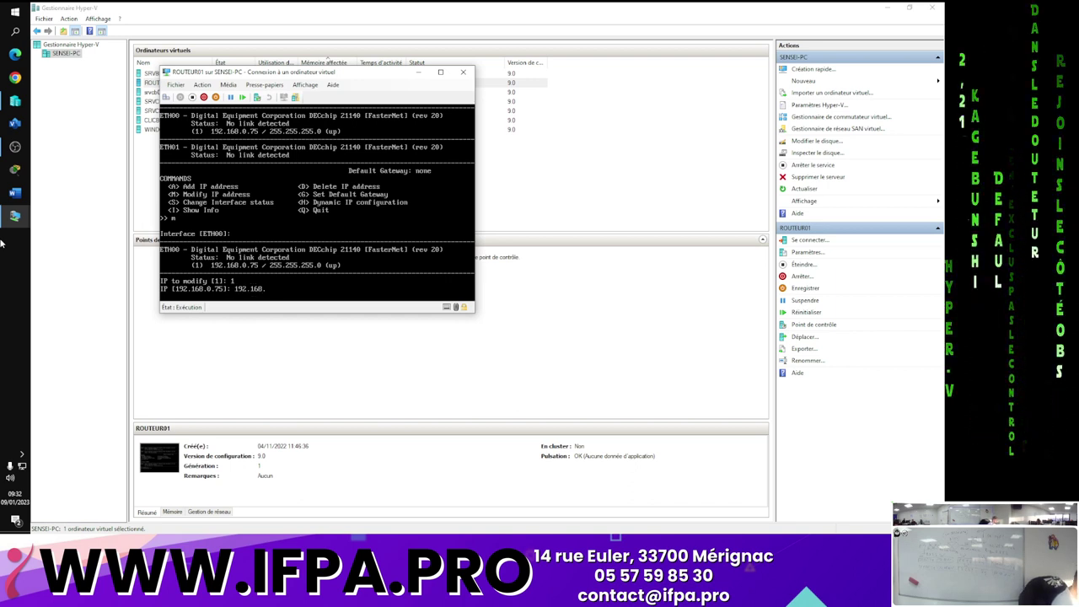
pyautogui.write('29.254')
pyautogui.press('Return')
pyautogui.press('Return')
pyautogui.press('Return')
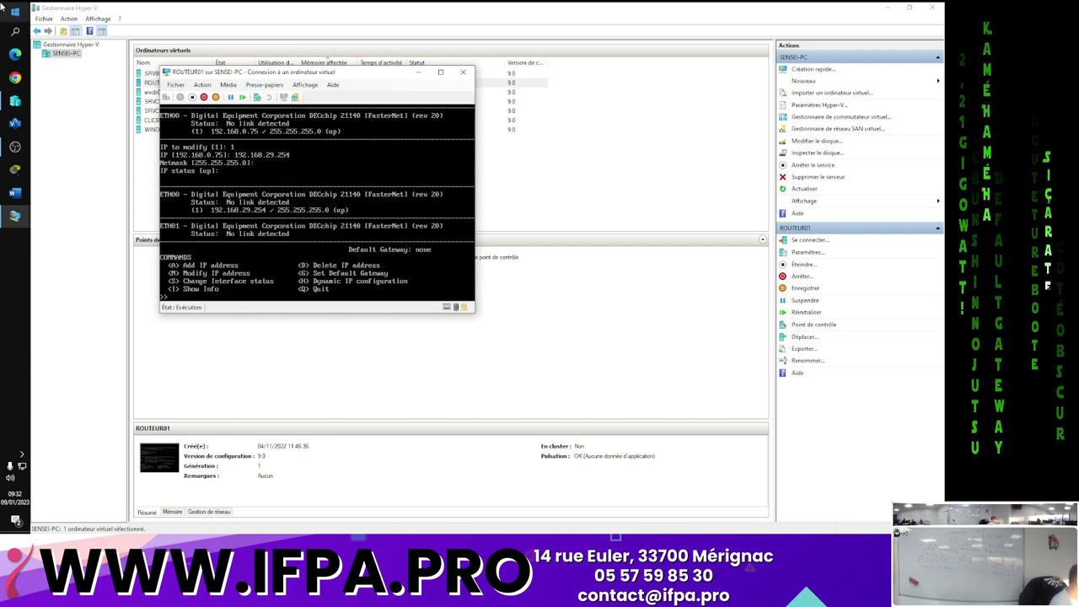
pyautogui.click(545, 159)
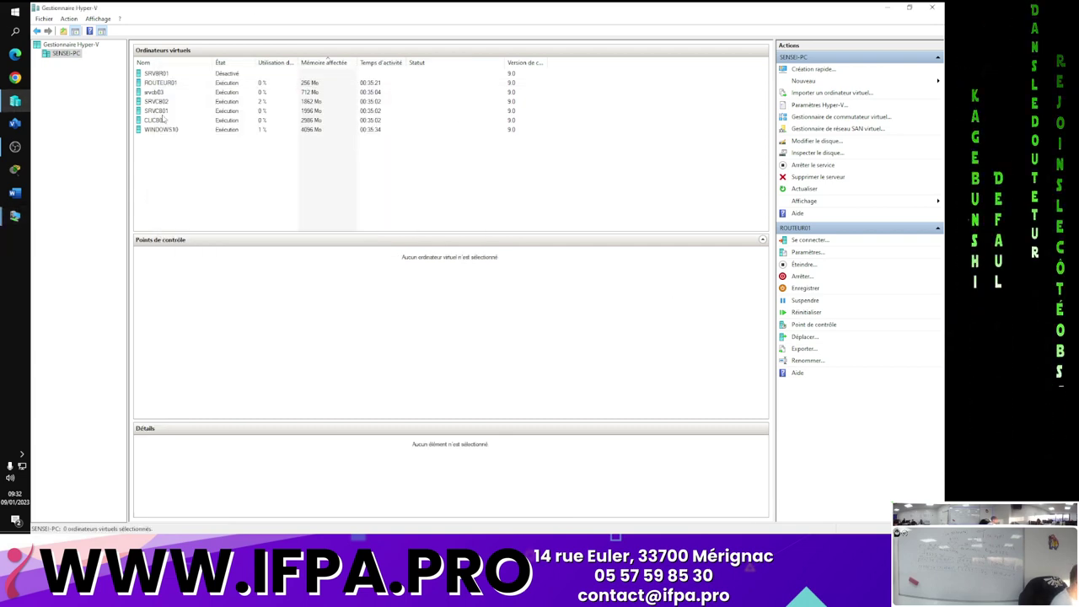
# Reopen SRVCB01 and rerun the ping to 192.168.29.254, which now succeeds
pyautogui.doubleClick(158, 110)
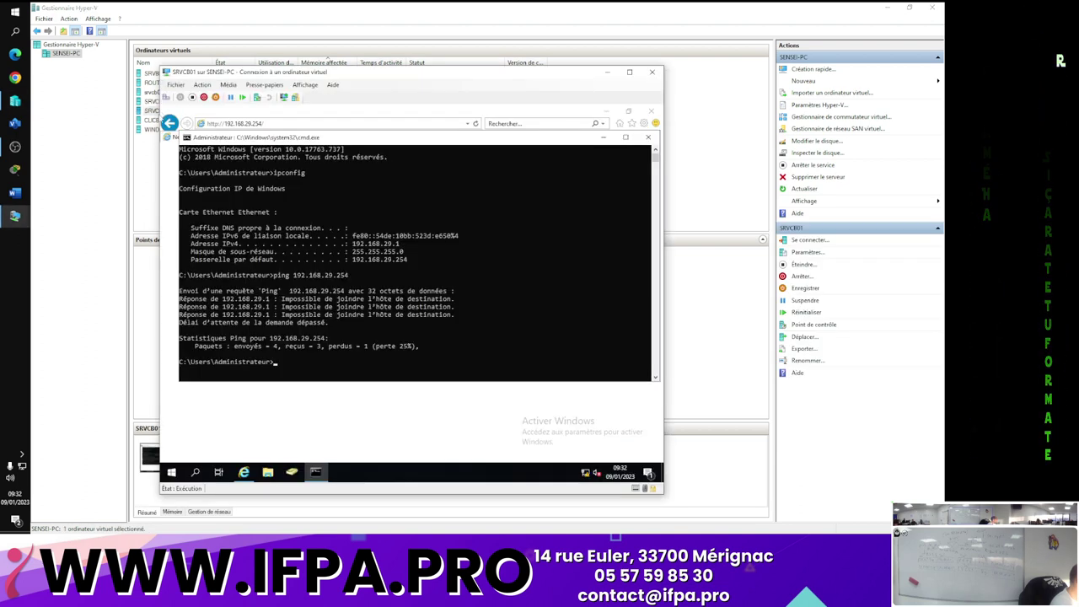
pyautogui.click(333, 364)
pyautogui.press('Up')
pyautogui.press('Return')
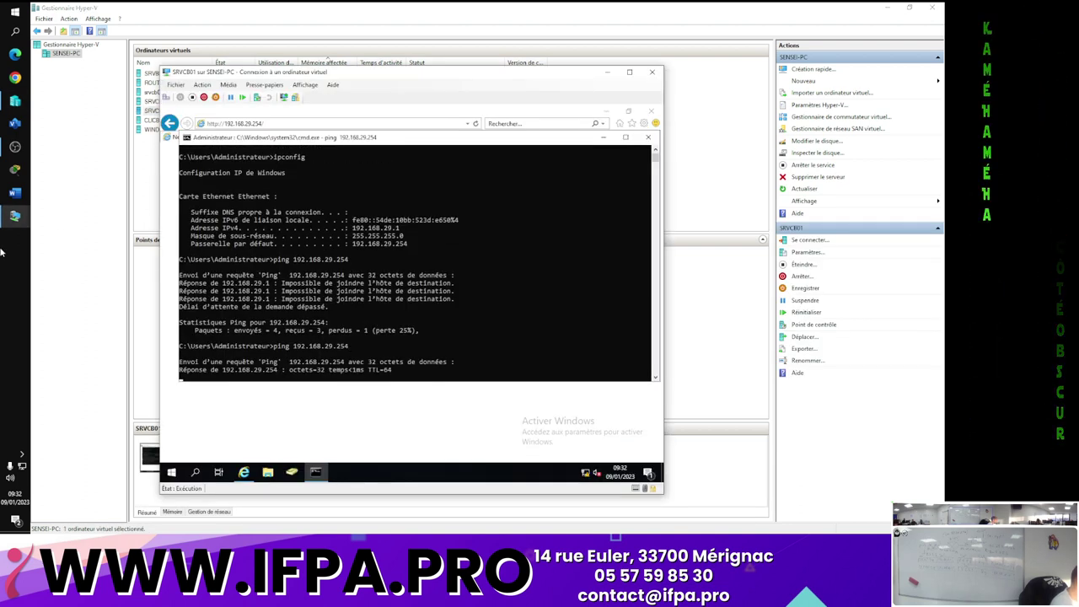
pyautogui.click(243, 473)
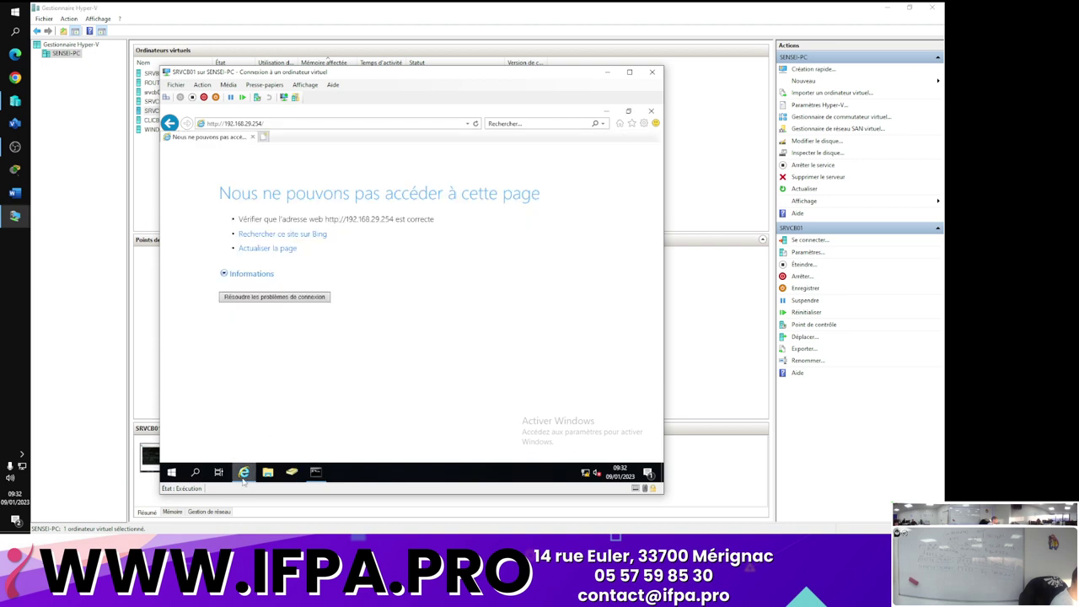
pyautogui.press('F5')
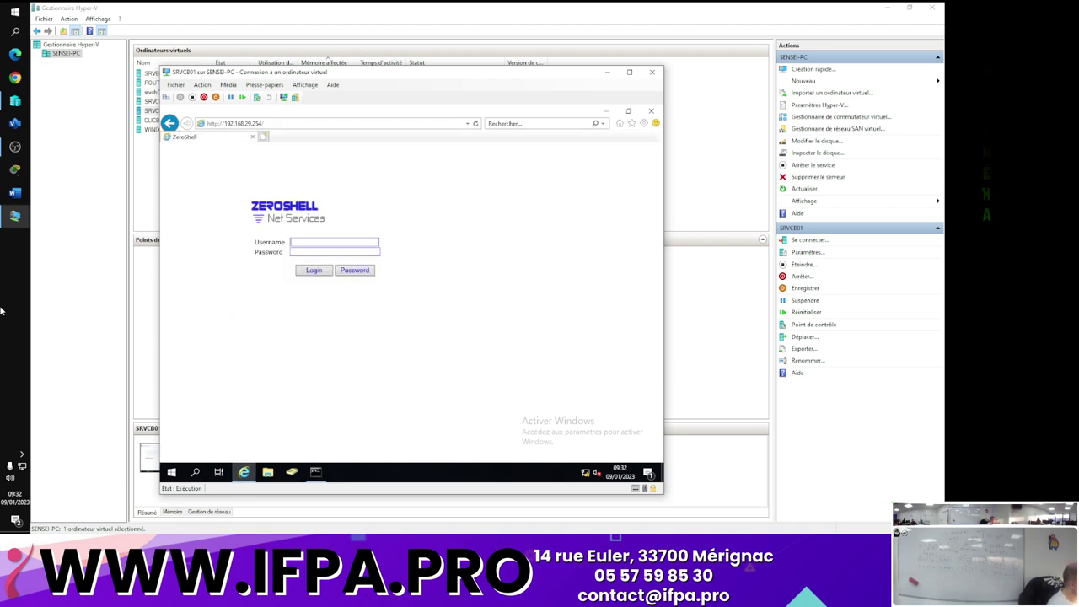
pyautogui.press('Tab')
pyautogui.press('Tab')
pyautogui.press('Tab')
pyautogui.press('Tab')
pyautogui.press('Tab')
pyautogui.press('Tab')
pyautogui.press('Tab')
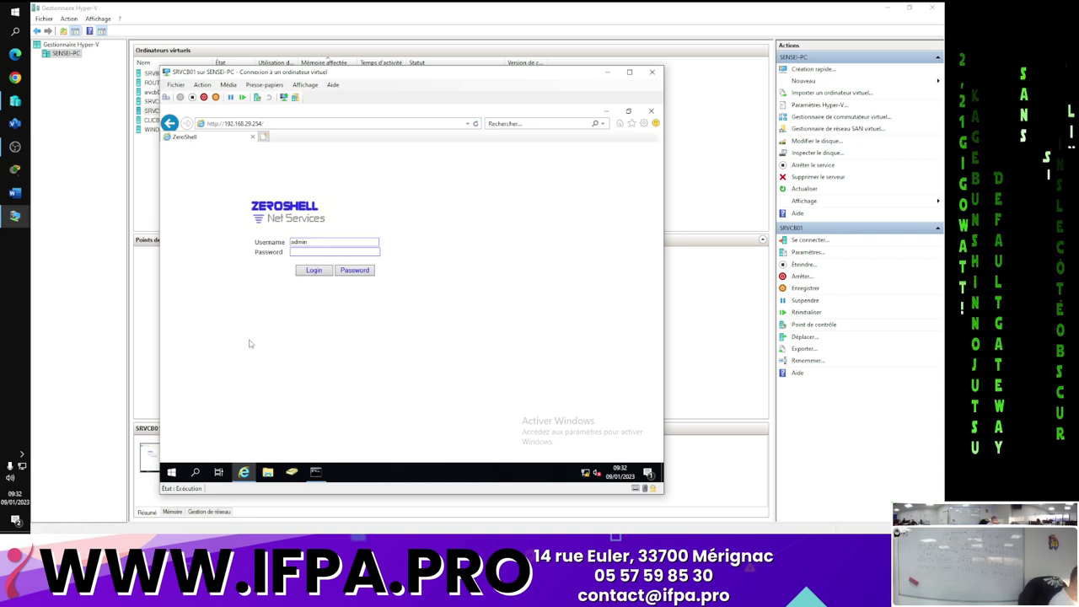
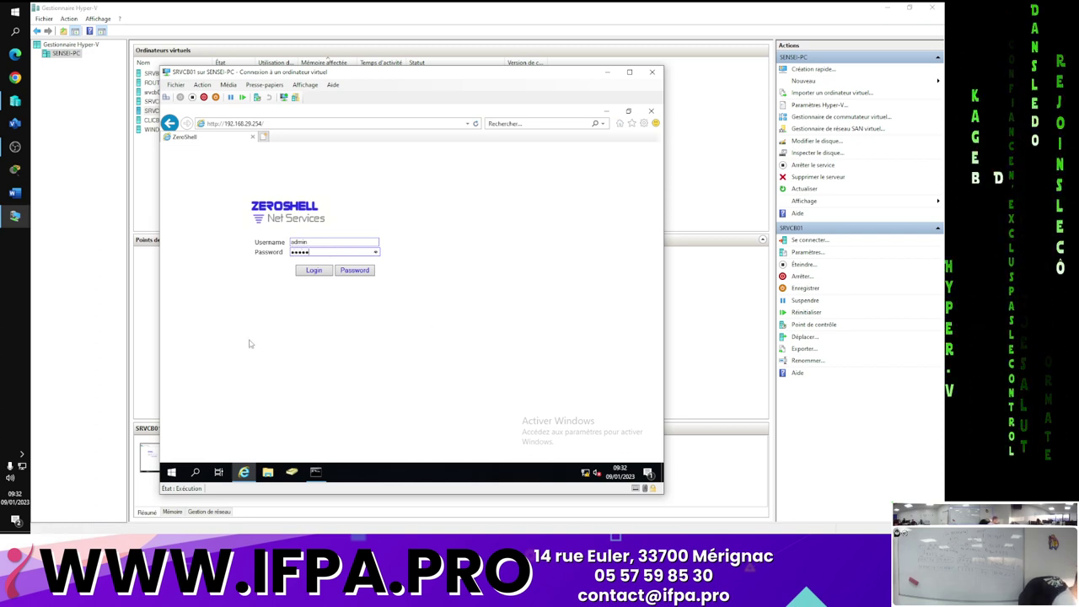
pyautogui.press('Return')
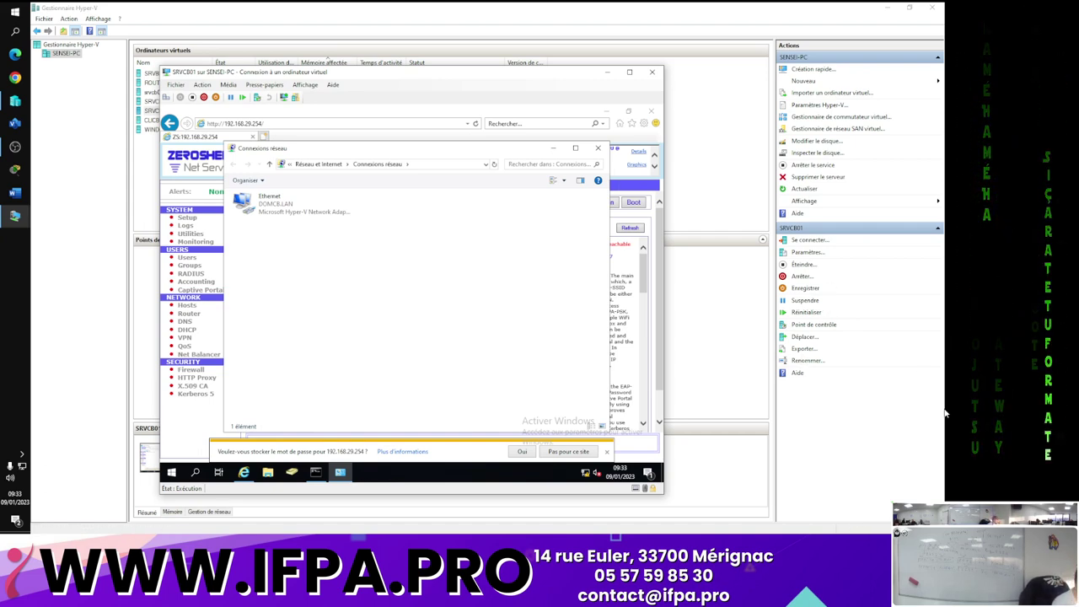
# Close Connexions réseau and show ZeroShell's Network page listing ETH00, ETH01 and VPN99
pyautogui.click(552, 148)
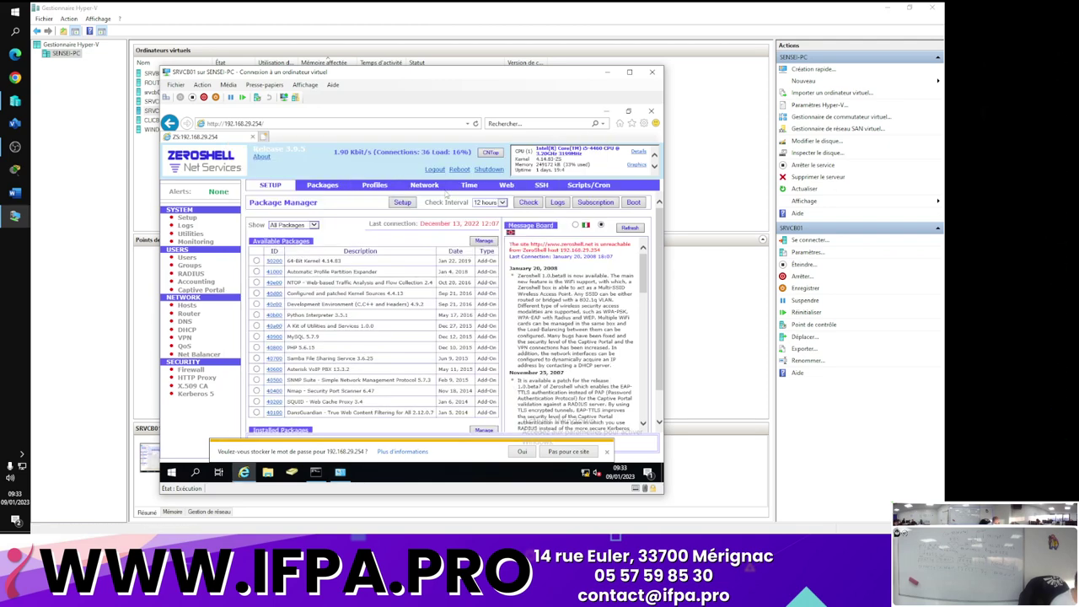
pyautogui.click(424, 184)
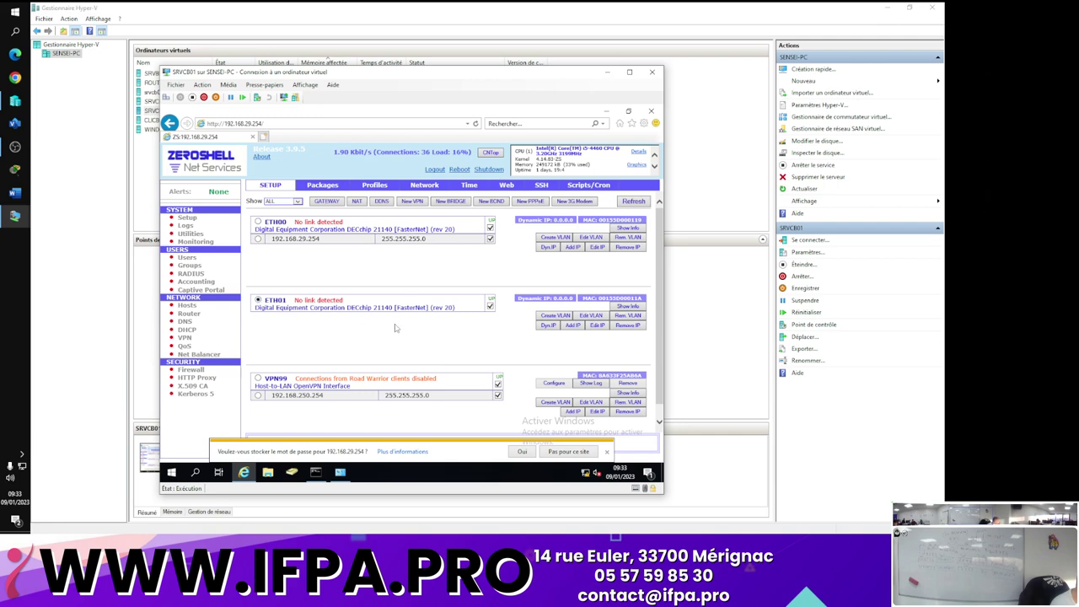
# Add IP 172.205.29.254 with netmask 255.255.0.0 to ETH01 in ZeroShell
pyautogui.click(573, 325)
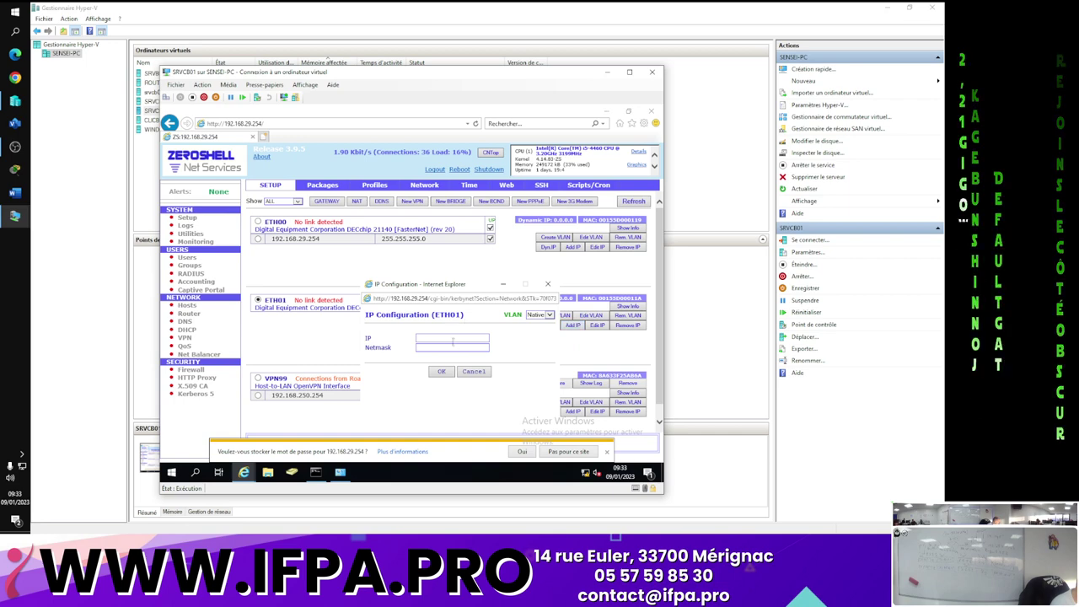
pyautogui.moveTo(4, 212)
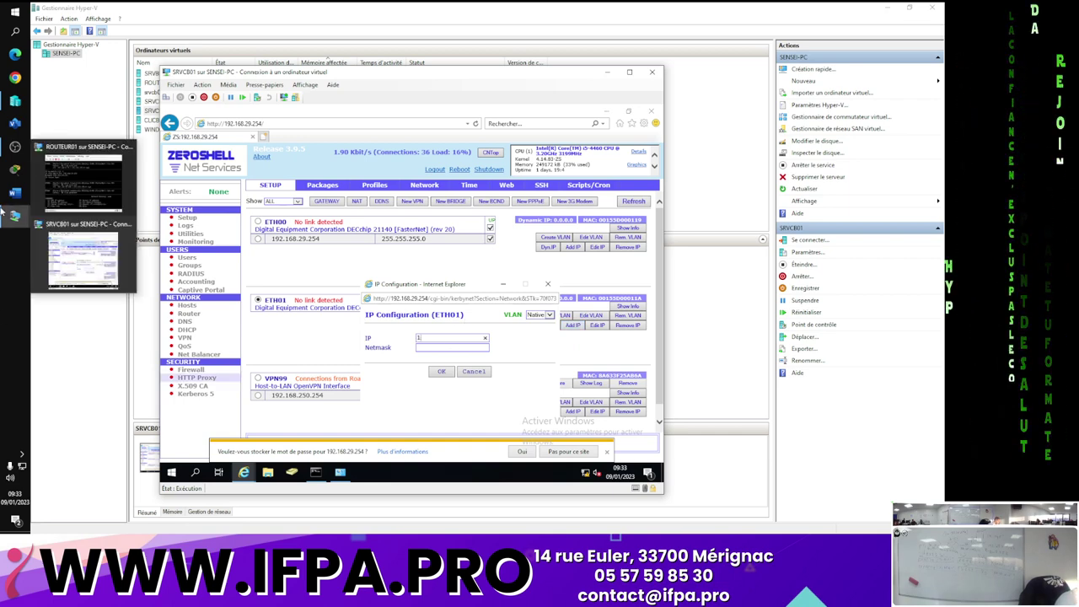
pyautogui.write('172.')
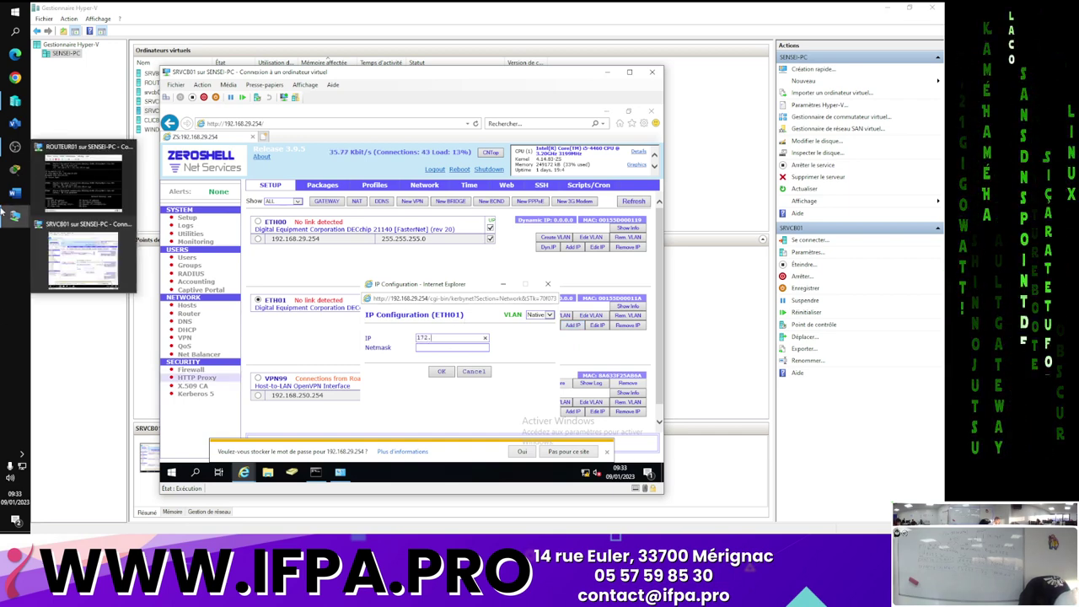
pyautogui.write('2')
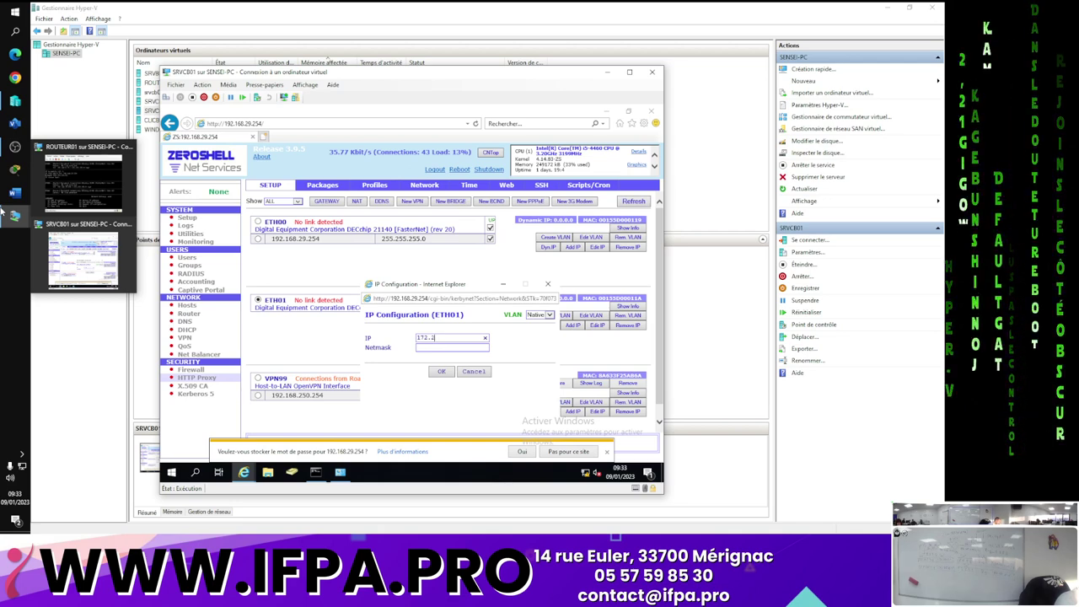
pyautogui.write('05.29.254')
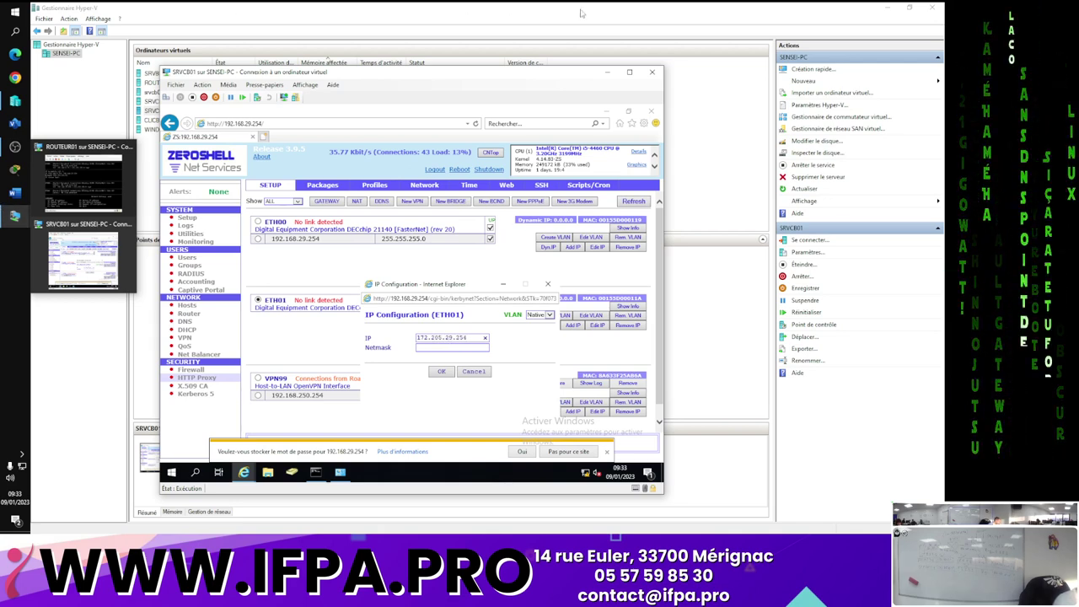
pyautogui.press('Tab')
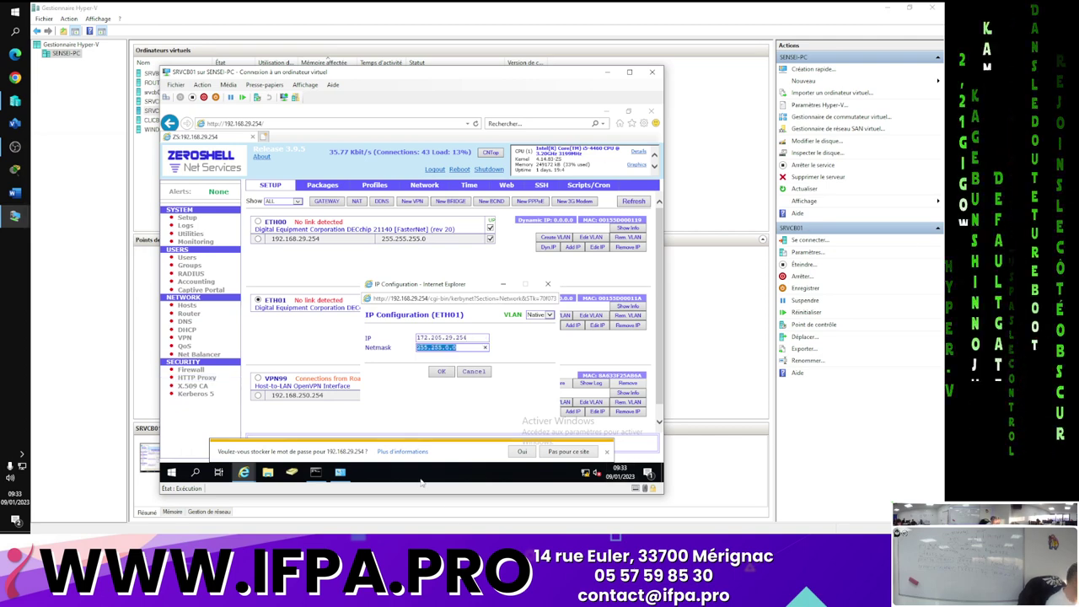
pyautogui.click(441, 373)
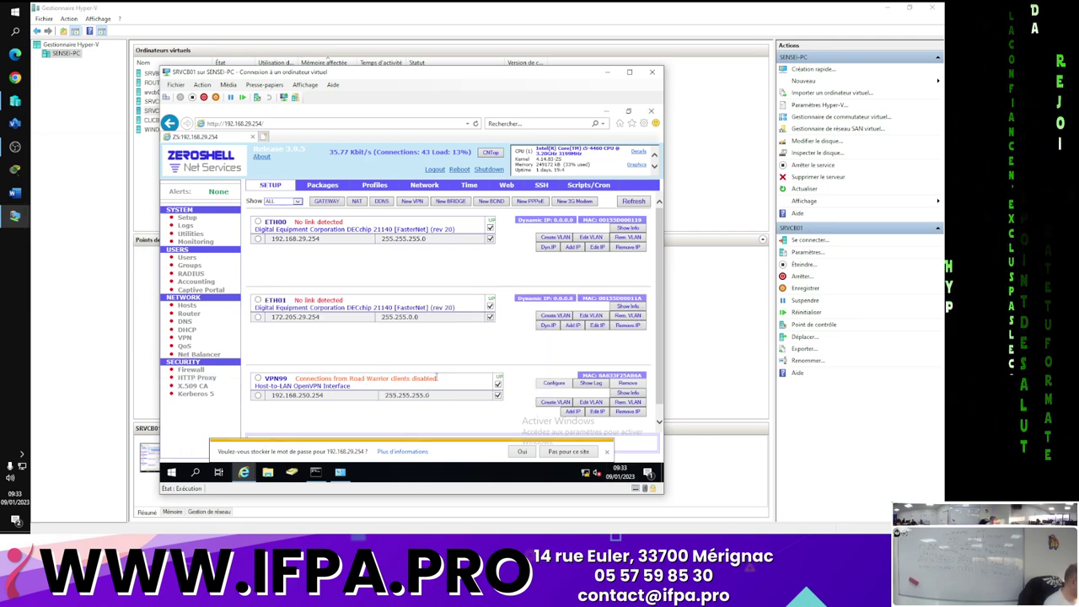
# Set the default gateway to 172.205.0.254, then minimize the VM console window
pyautogui.click(325, 201)
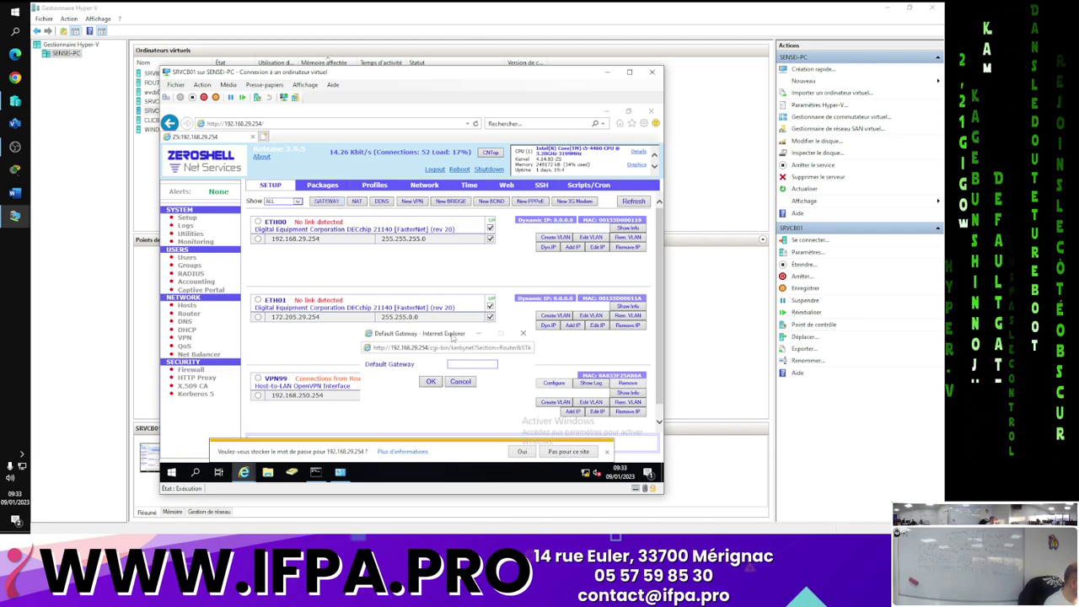
pyautogui.moveTo(453, 338); pyautogui.dragTo(461, 262)
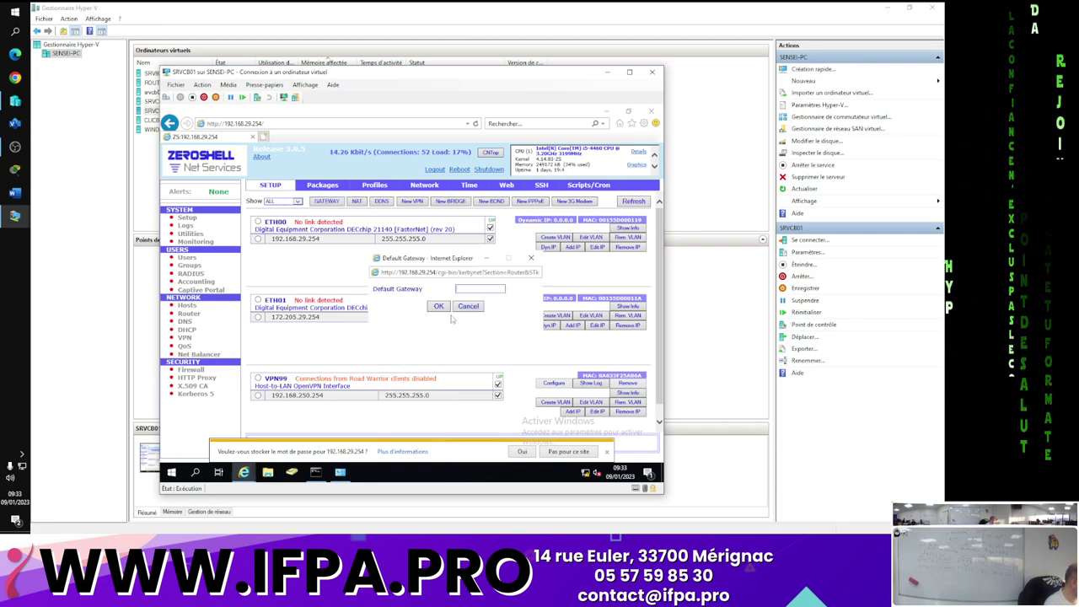
pyautogui.write('172.2')
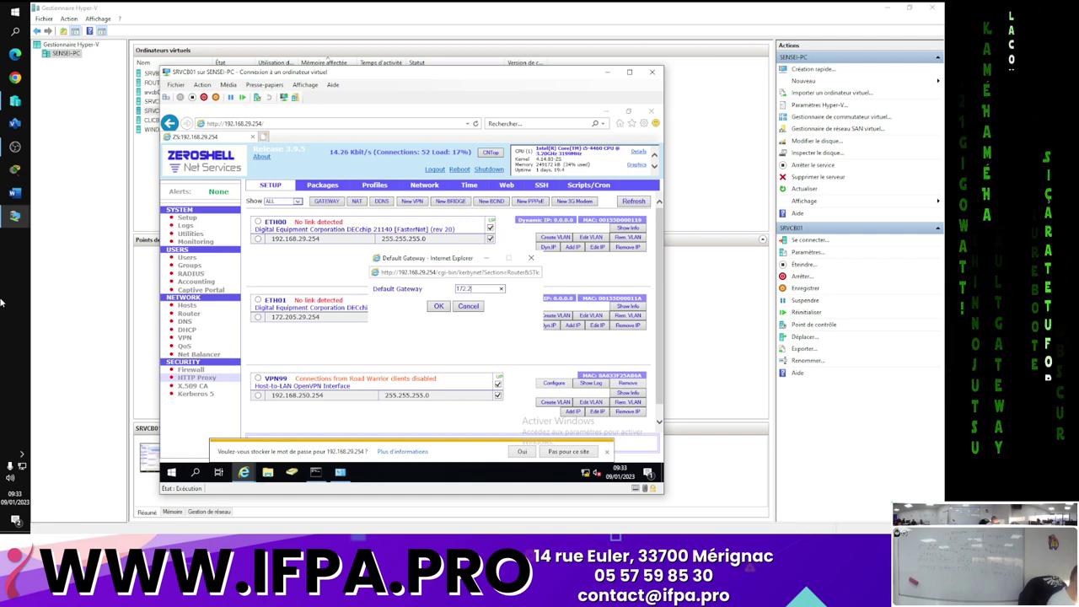
pyautogui.write('05.0.254')
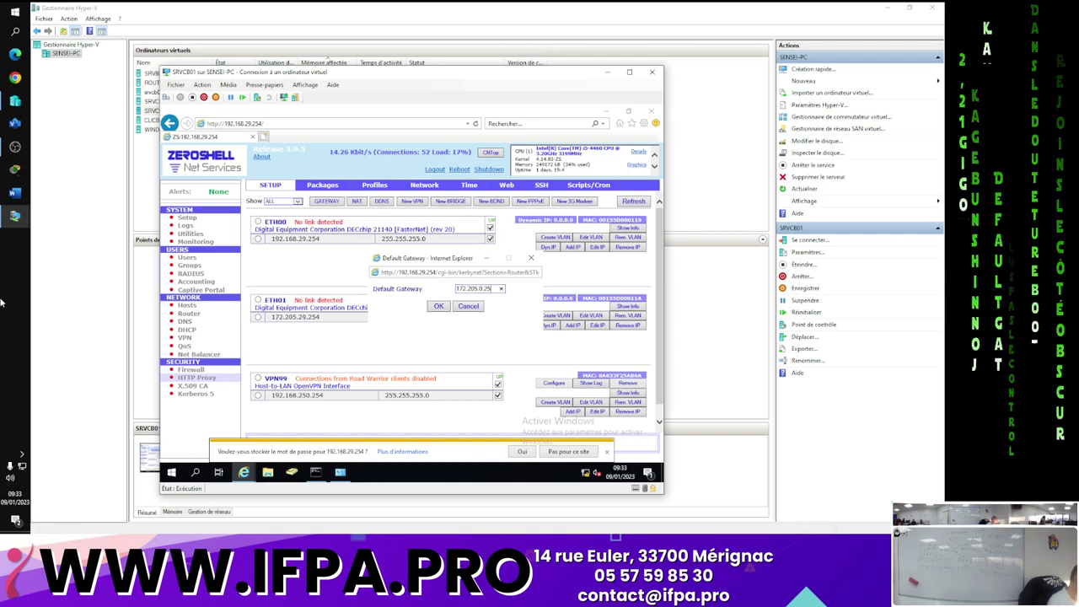
pyautogui.click(439, 306)
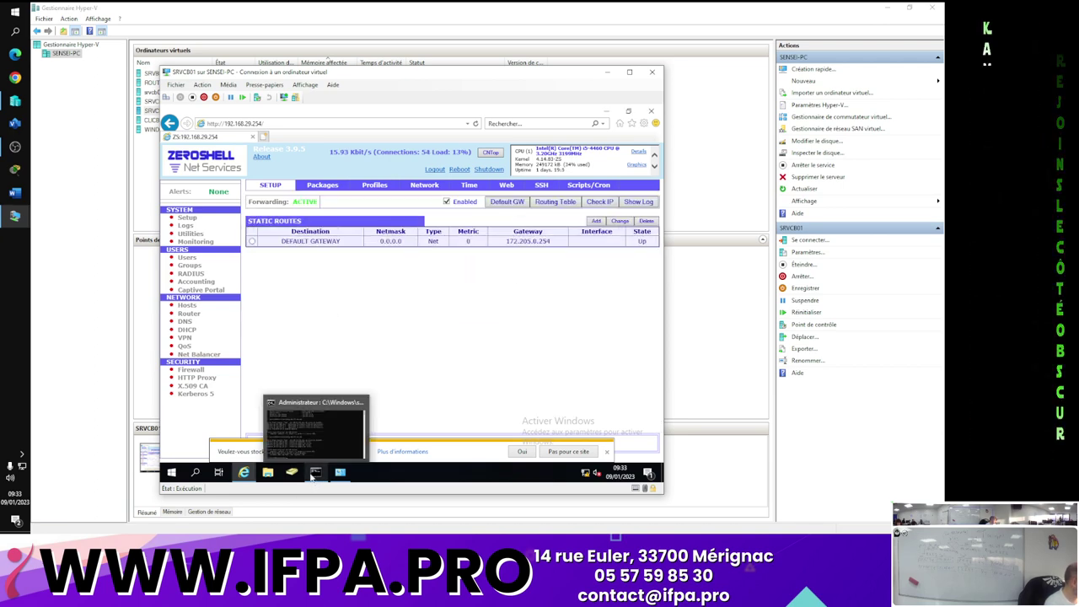
pyautogui.click(15, 216)
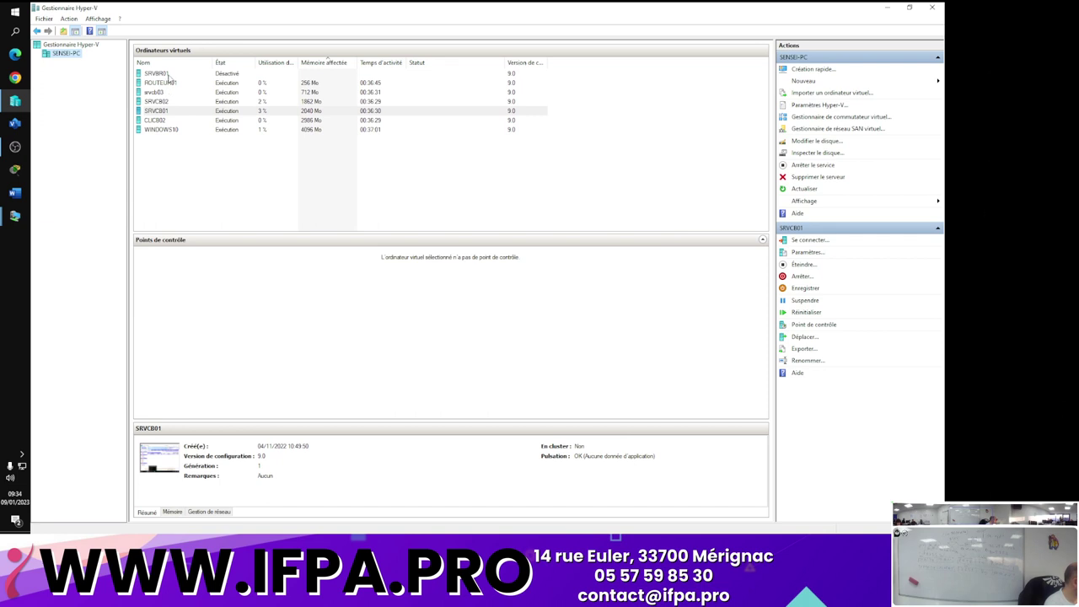
# In ROUTEUR01's settings, connect the second legacy network adapter to VSWITCH-EXT01 and save
pyautogui.rightClick(163, 83)
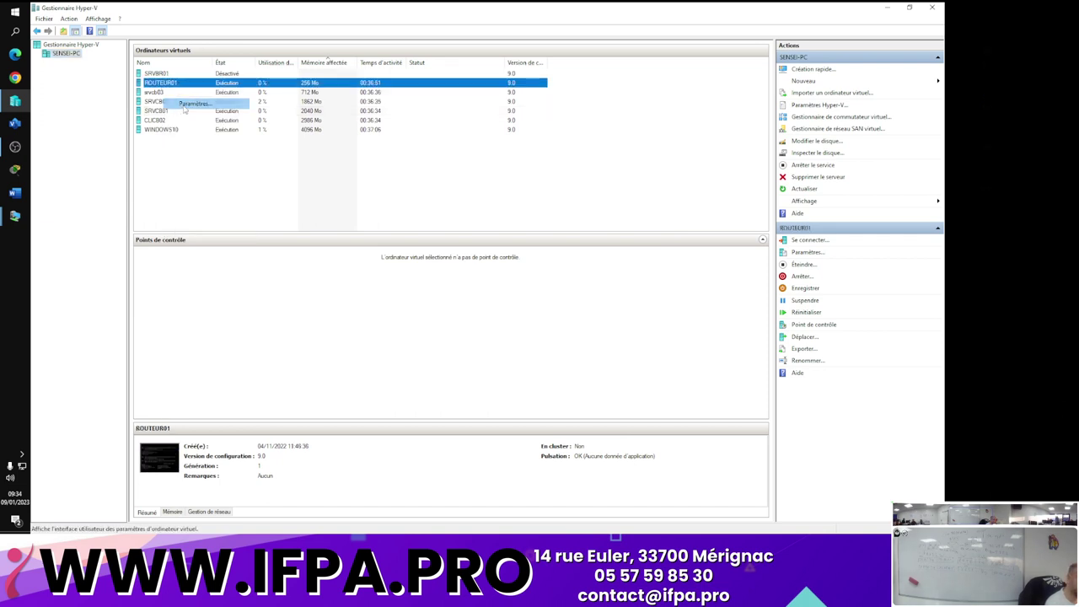
pyautogui.click(185, 105)
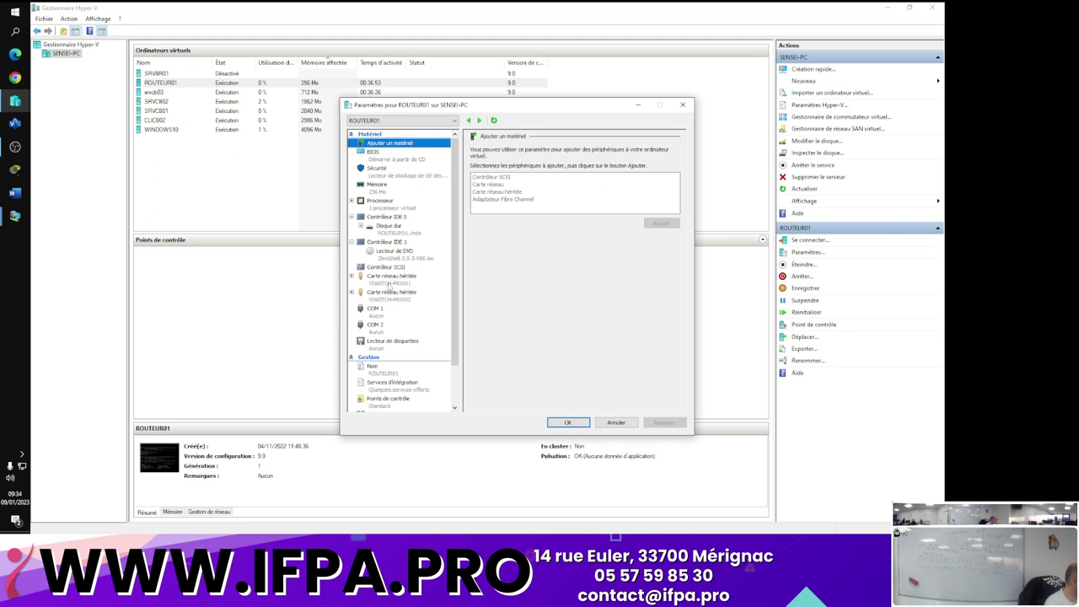
pyautogui.click(390, 280)
pyautogui.click(392, 297)
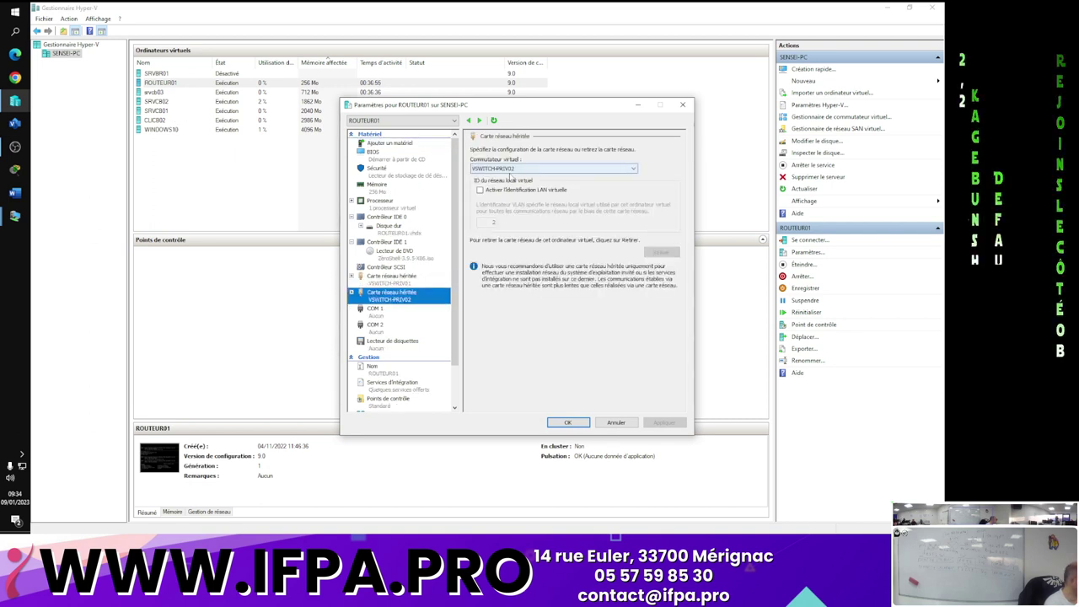
pyautogui.click(510, 169)
pyautogui.click(493, 209)
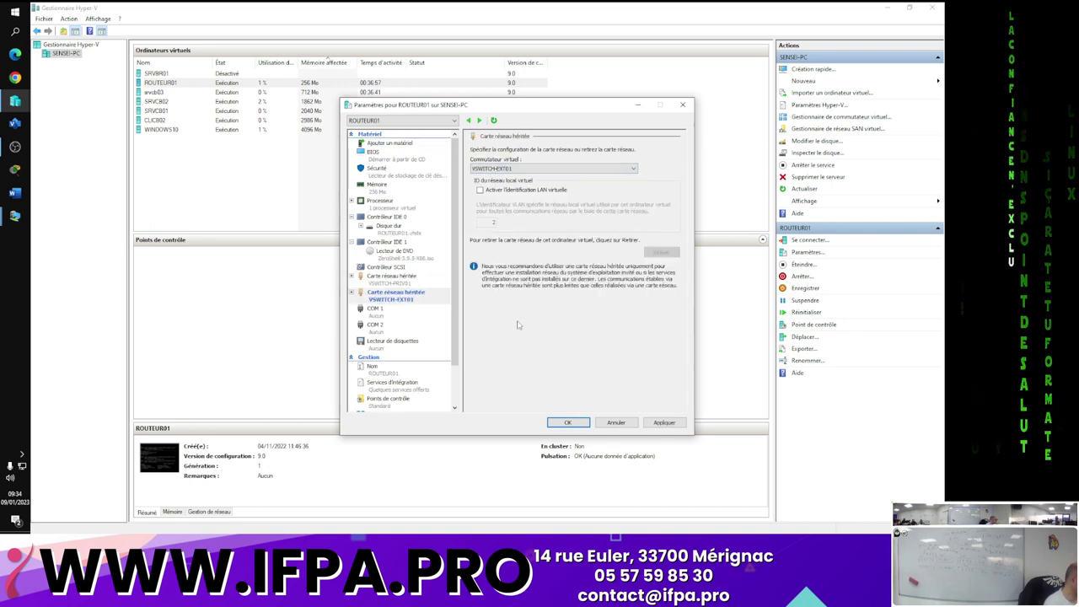
pyautogui.click(559, 422)
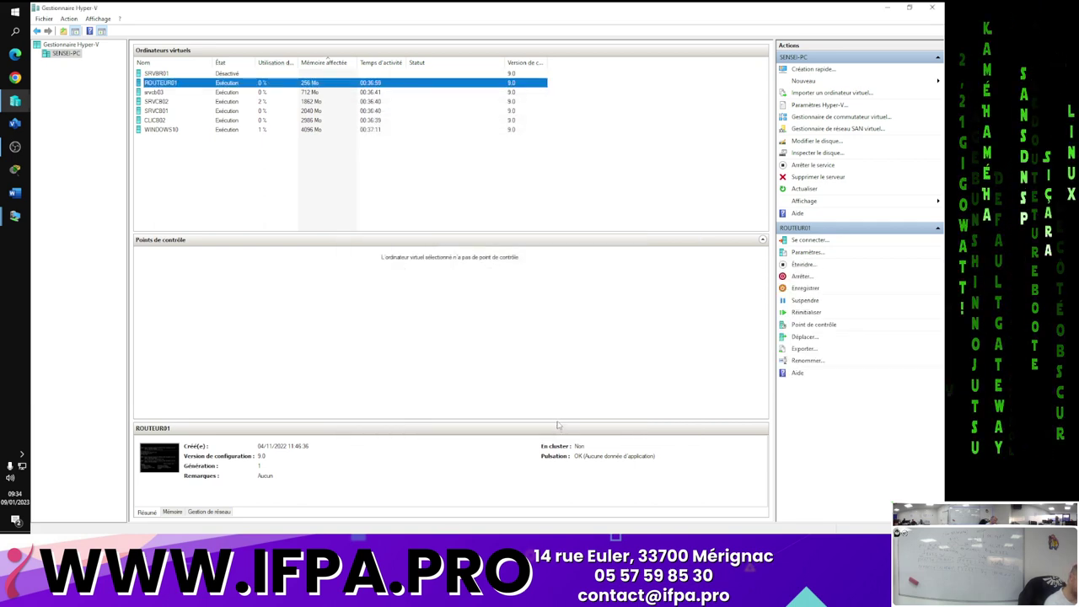
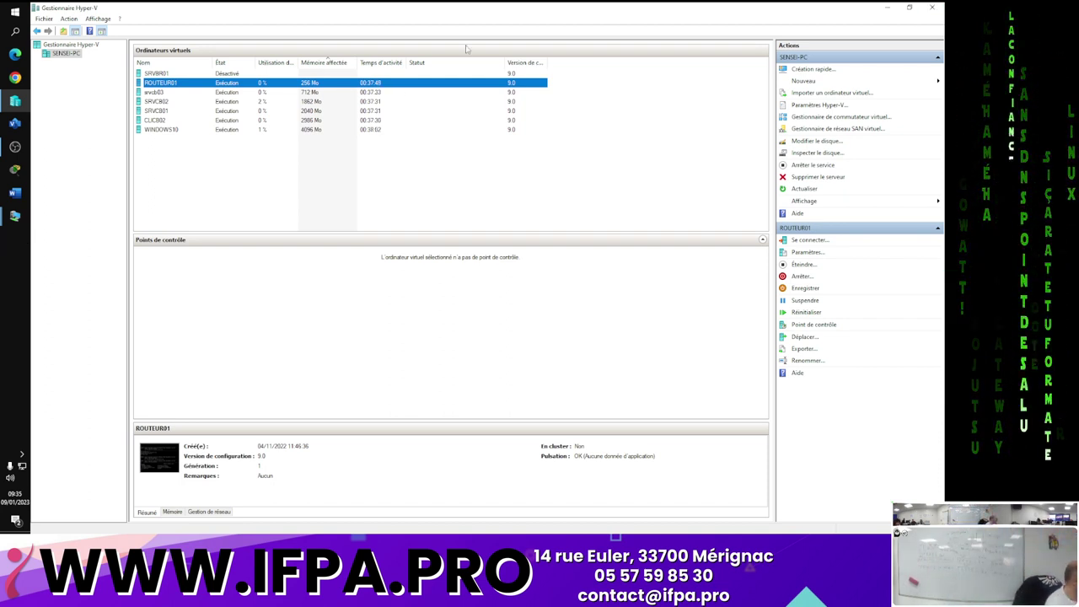
# Open the SRVCB01 VM console and its command prompt
pyautogui.moveTo(14, 216)
pyautogui.click(91, 257)
pyautogui.click(315, 471)
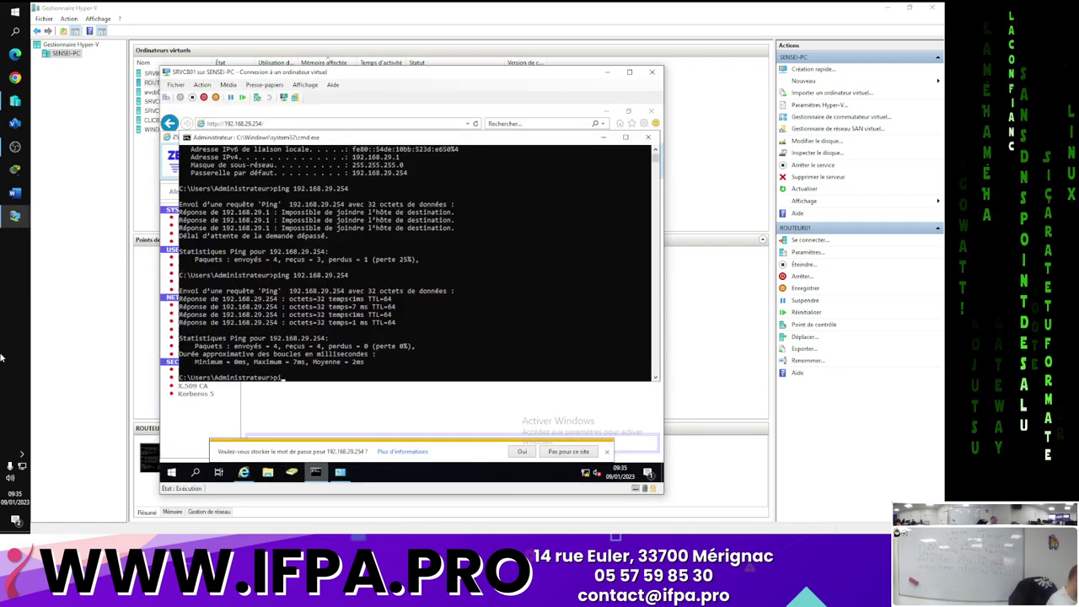
# Ping 8.8.8.8 from the VM and stop it after it gets no reply
pyautogui.write('8.8.8.8')
pyautogui.press('Return')
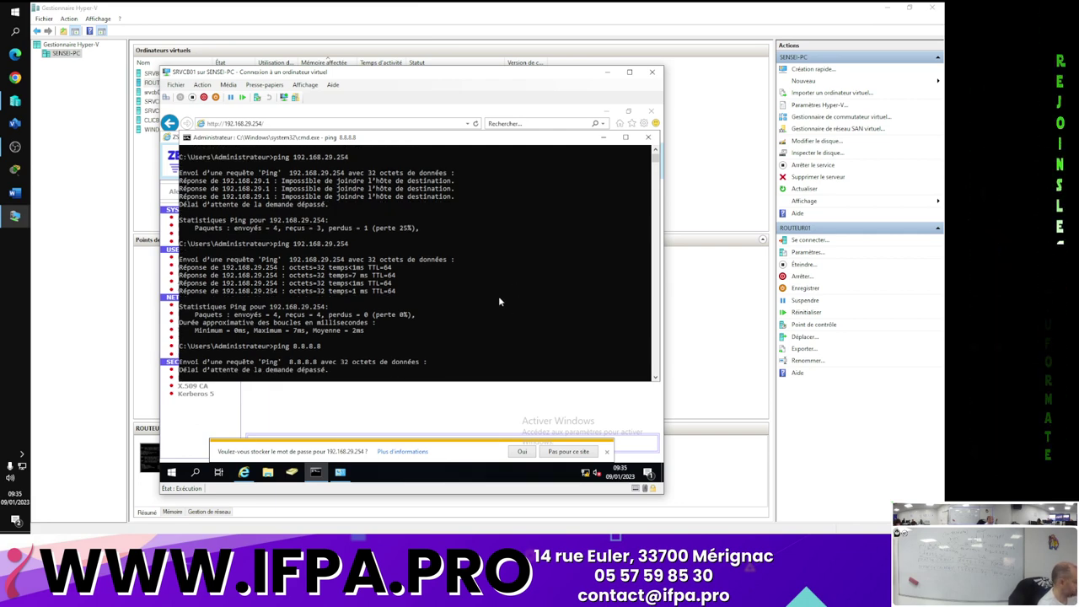
pyautogui.hotkey('ctrl', 'c')
# Run tracert 8.8.8.8 and stop it once it stalls after 192.168.29.254
pyautogui.write('tr')
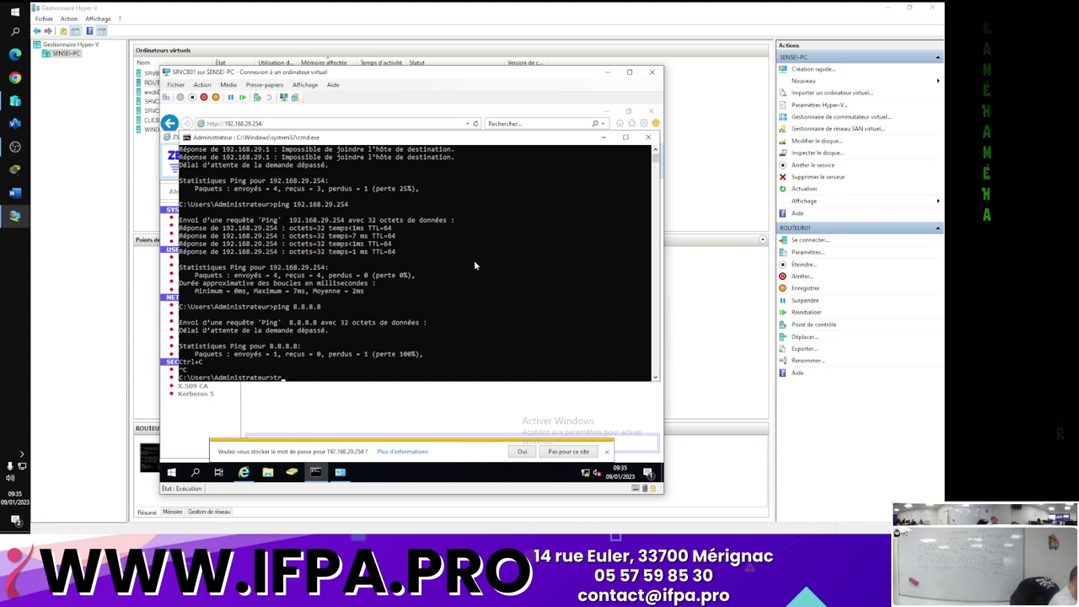
pyautogui.write('acert 8')
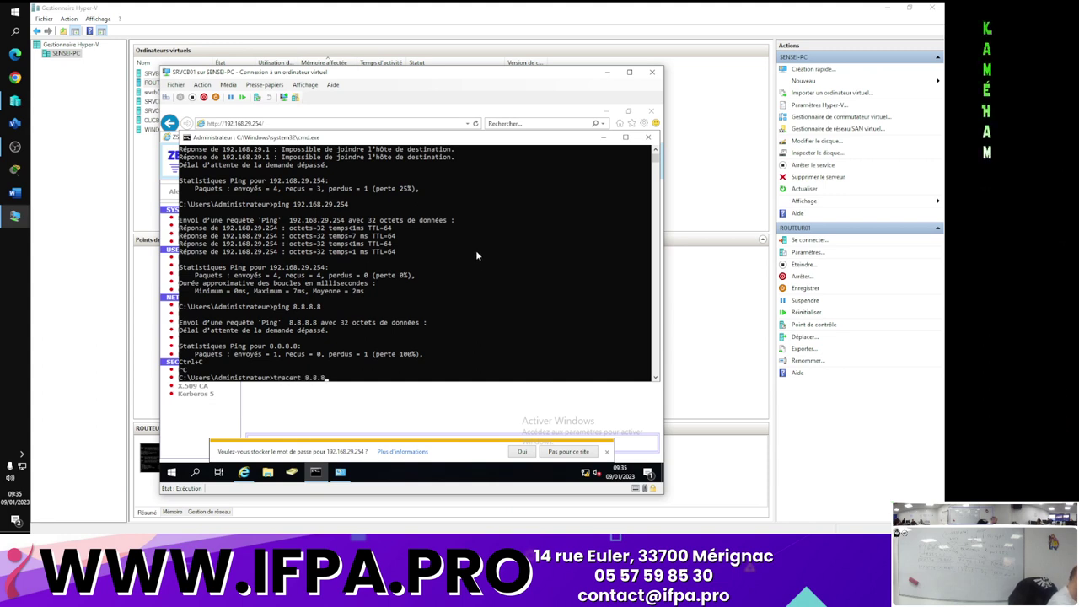
pyautogui.write('.8.8.8')
pyautogui.press('Return')
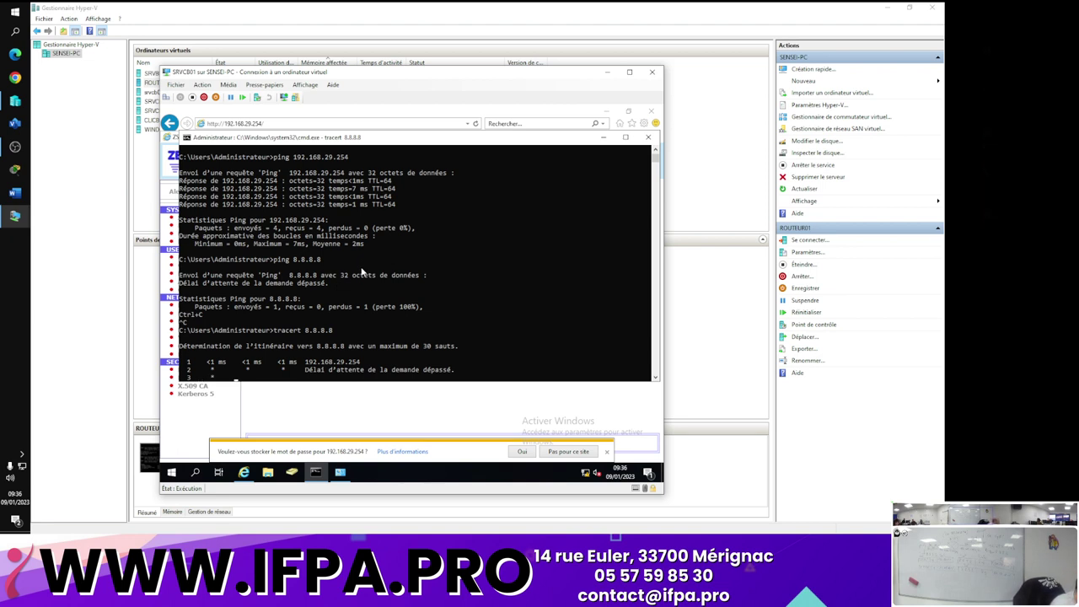
pyautogui.click(413, 332)
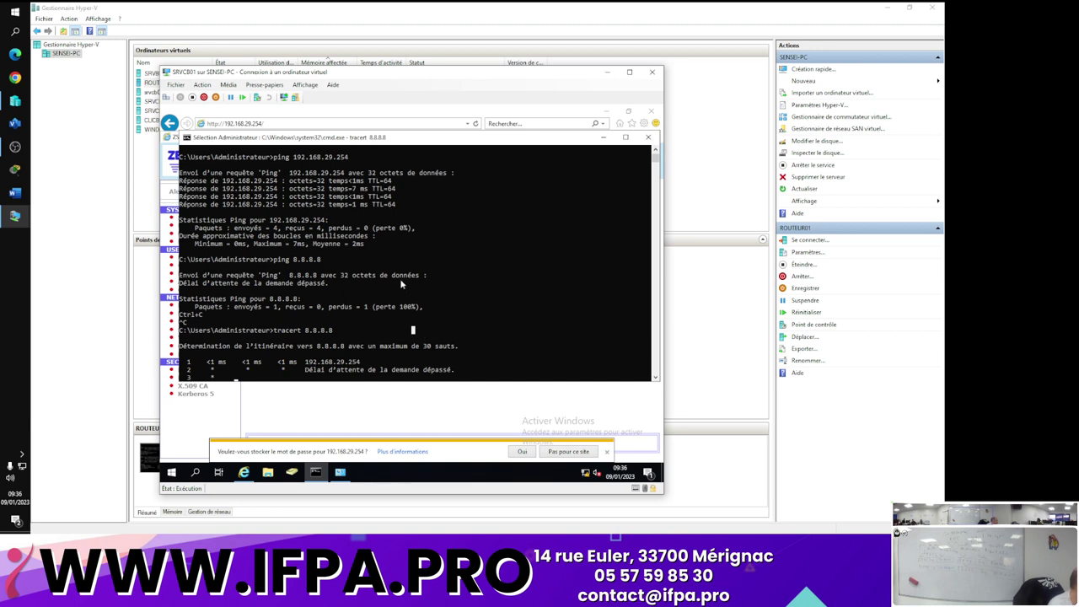
pyautogui.press('Escape')
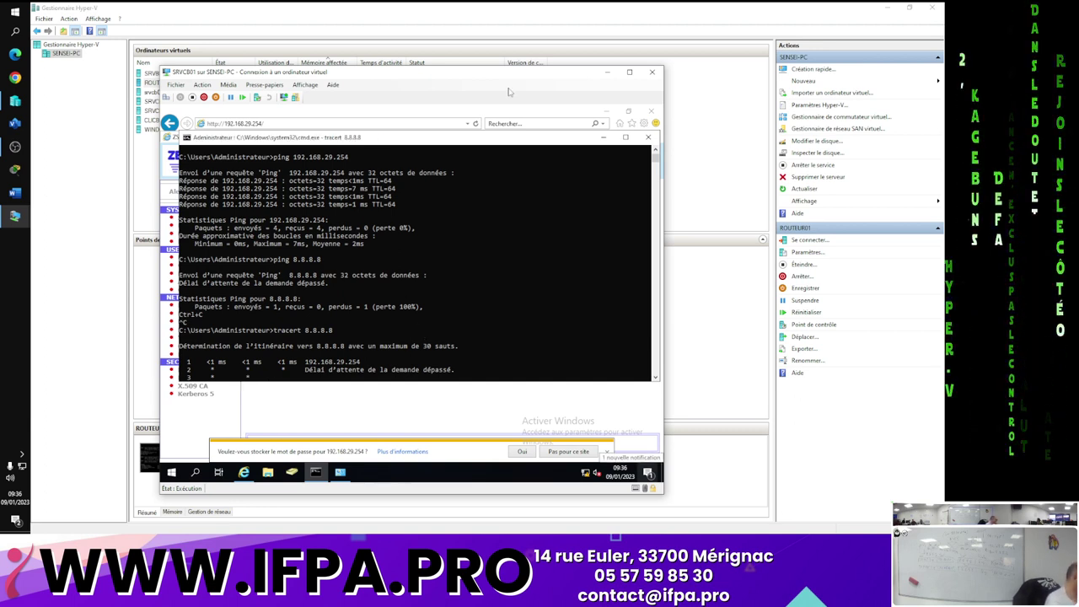
pyautogui.click(476, 229)
pyautogui.press('Escape')
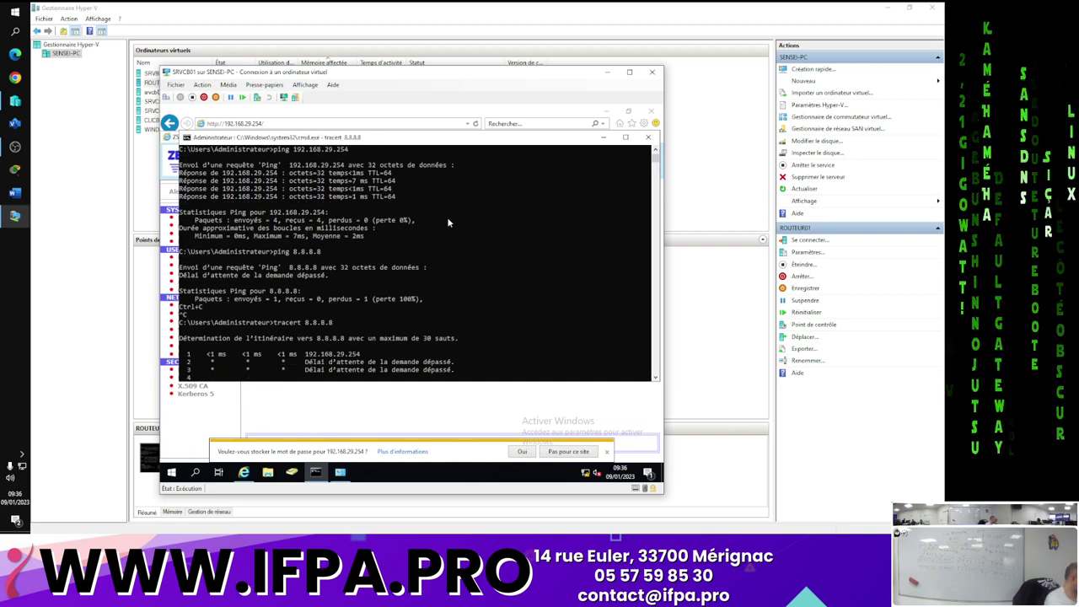
pyautogui.hotkey('ctrl', 'c')
# Ping 172.205.29.254 from the VM and get replies with 0% loss
pyautogui.press('Up')
pyautogui.press('Up')
pyautogui.press('Return')
pyautogui.hotkey('ctrl', 'c')
pyautogui.press('Return')
pyautogui.press('Up')
pyautogui.press('Up')
pyautogui.press('Up')
pyautogui.press('Up')
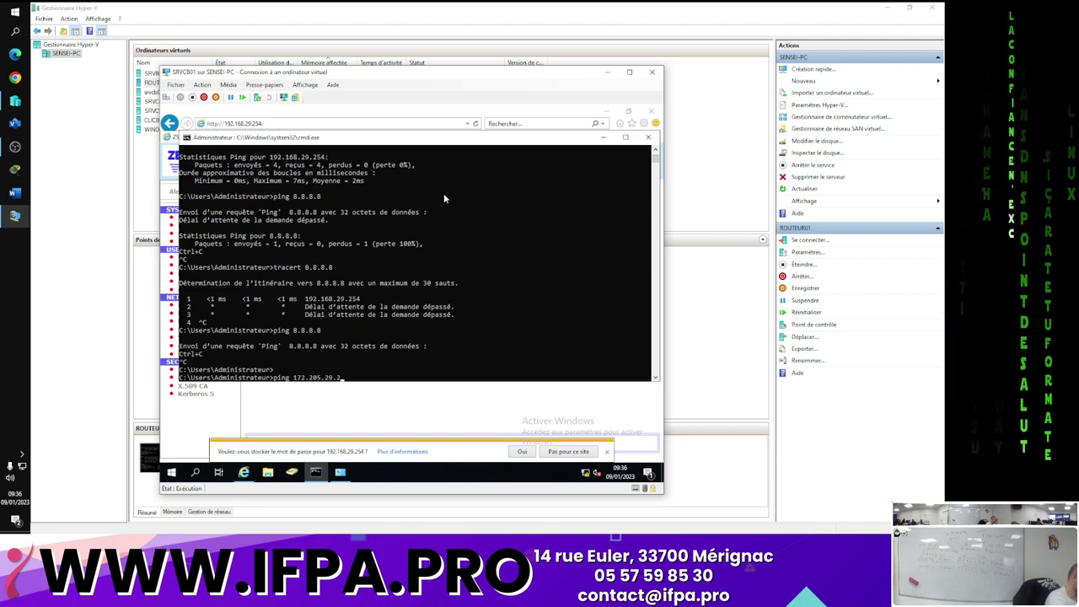
pyautogui.write('54')
pyautogui.press('Return')
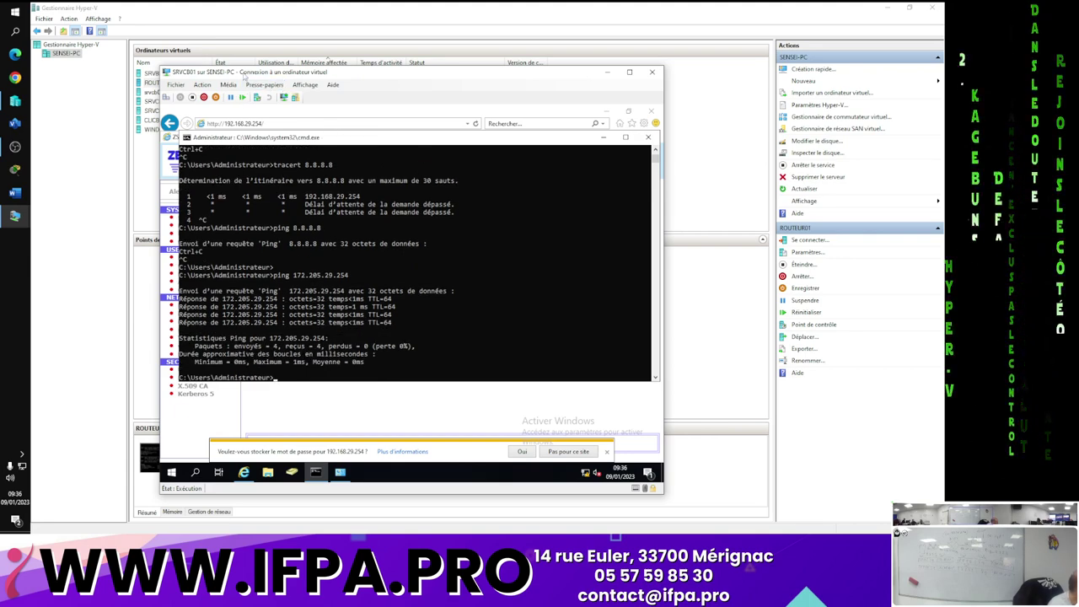
pyautogui.click(453, 252)
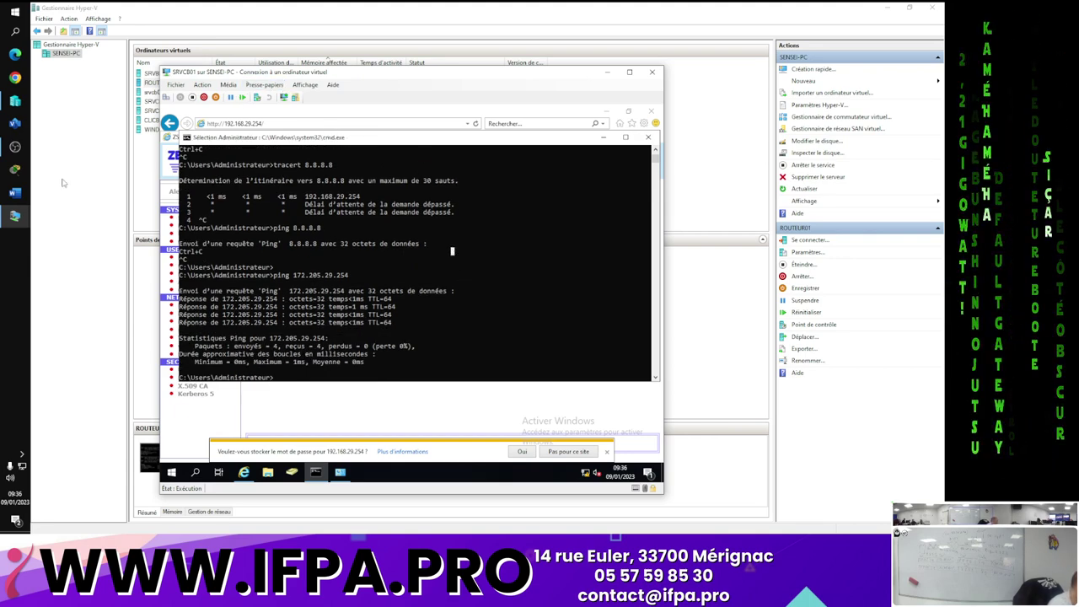
pyautogui.click(14, 269)
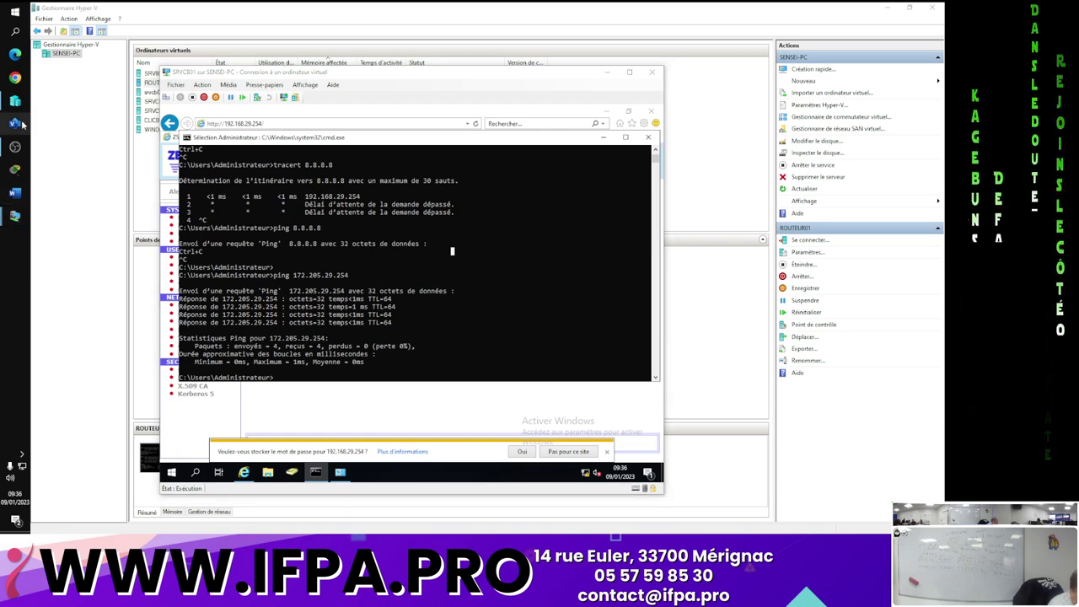
# Launch PowerPoint and create a blank presentation
pyautogui.click(14, 31)
pyautogui.write('po')
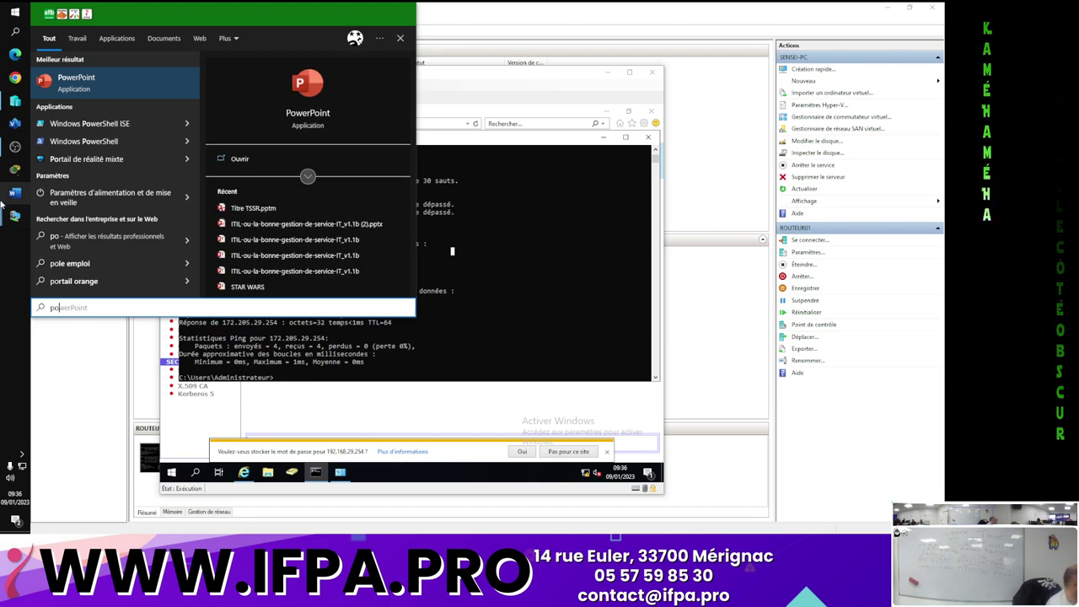
pyautogui.press('Escape')
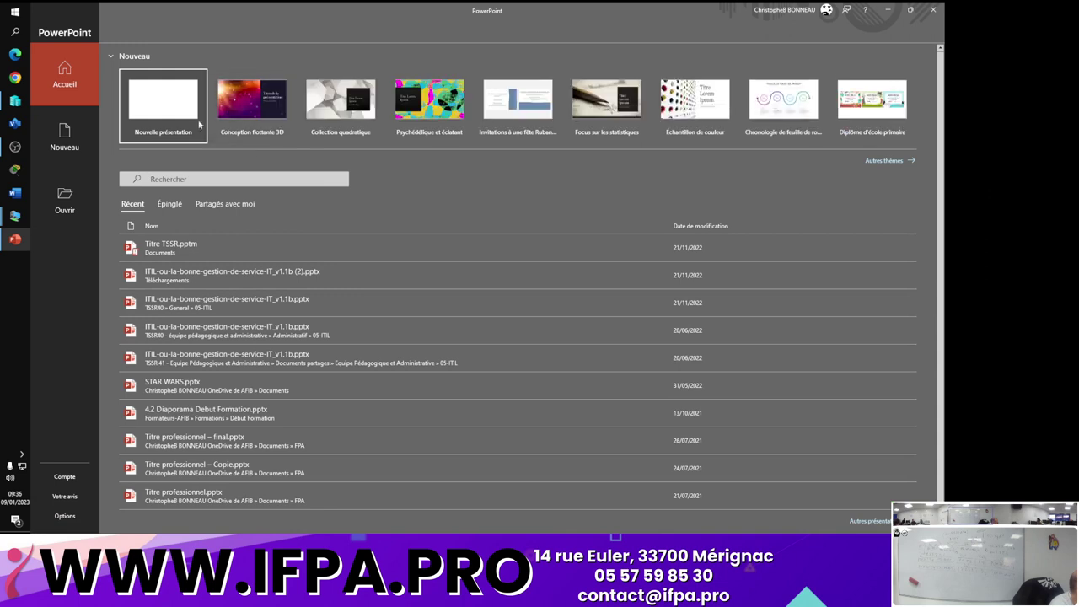
pyautogui.click(165, 106)
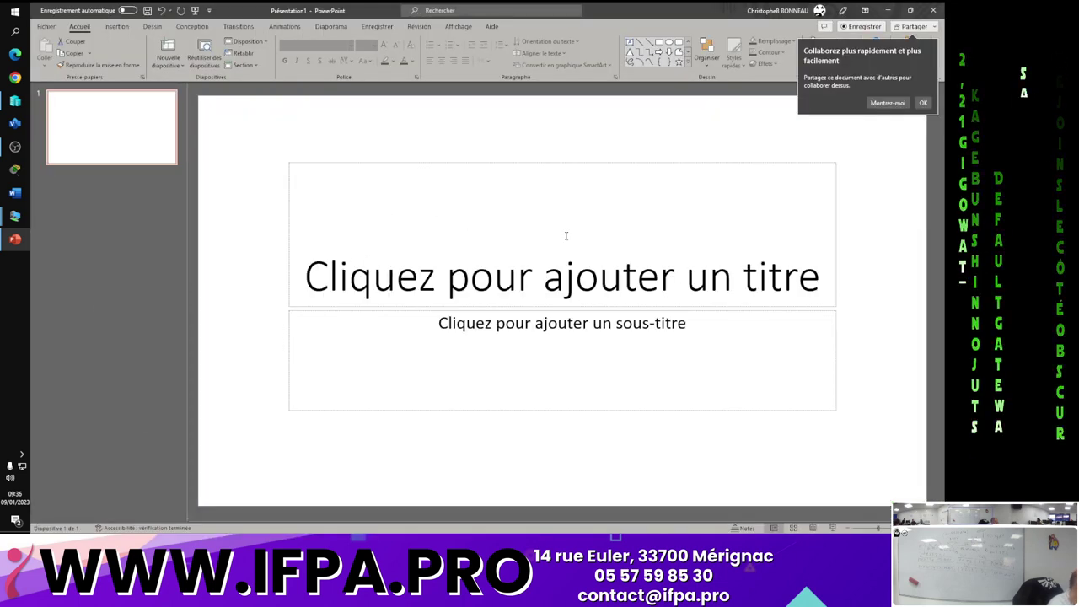
# Delete the title and subtitle placeholders to leave an empty slide
pyautogui.click(288, 216)
pyautogui.press('Delete')
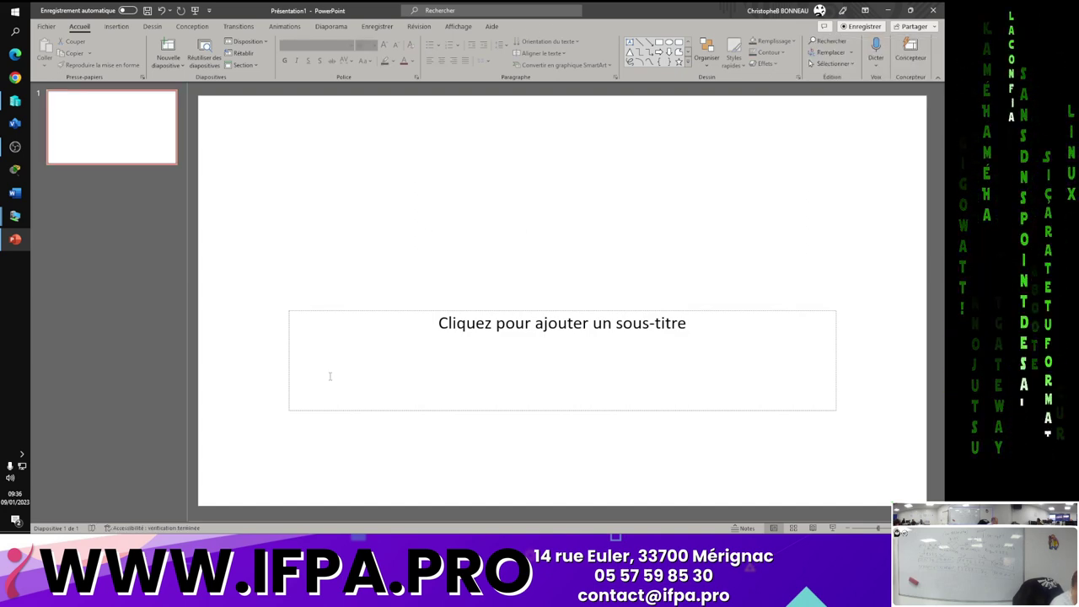
pyautogui.click(288, 354)
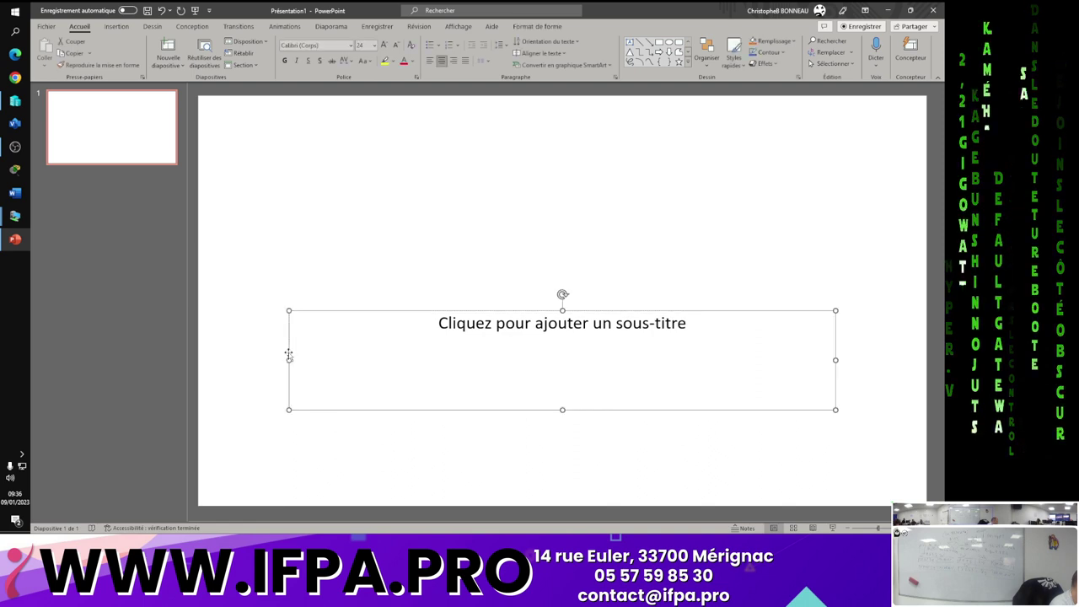
pyautogui.press('Delete')
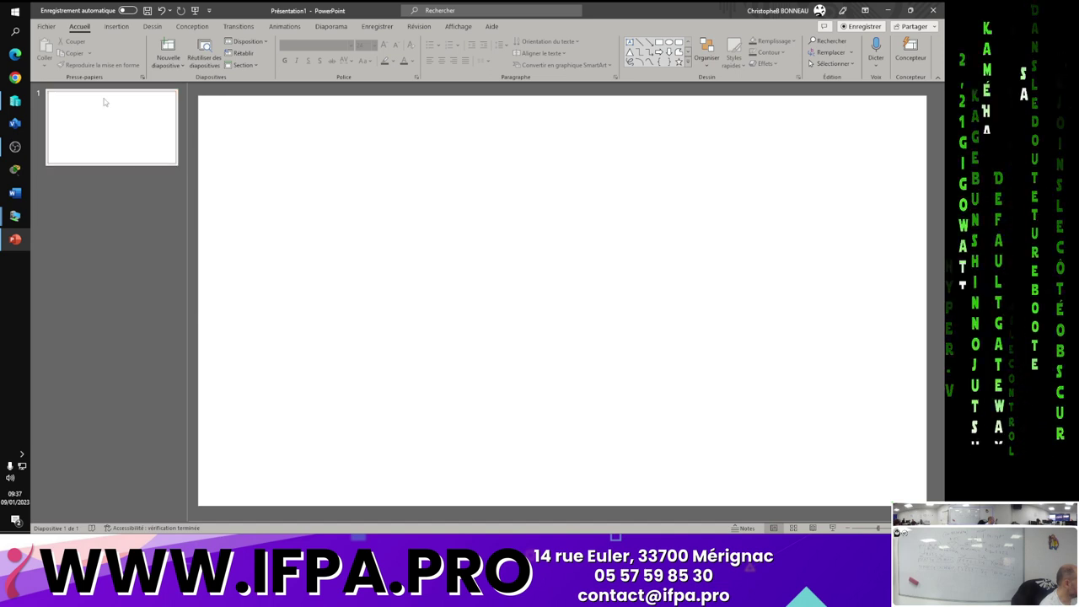
# Minimize the Chrome window with an empty search box to reveal Présentation1
pyautogui.click(16, 76)
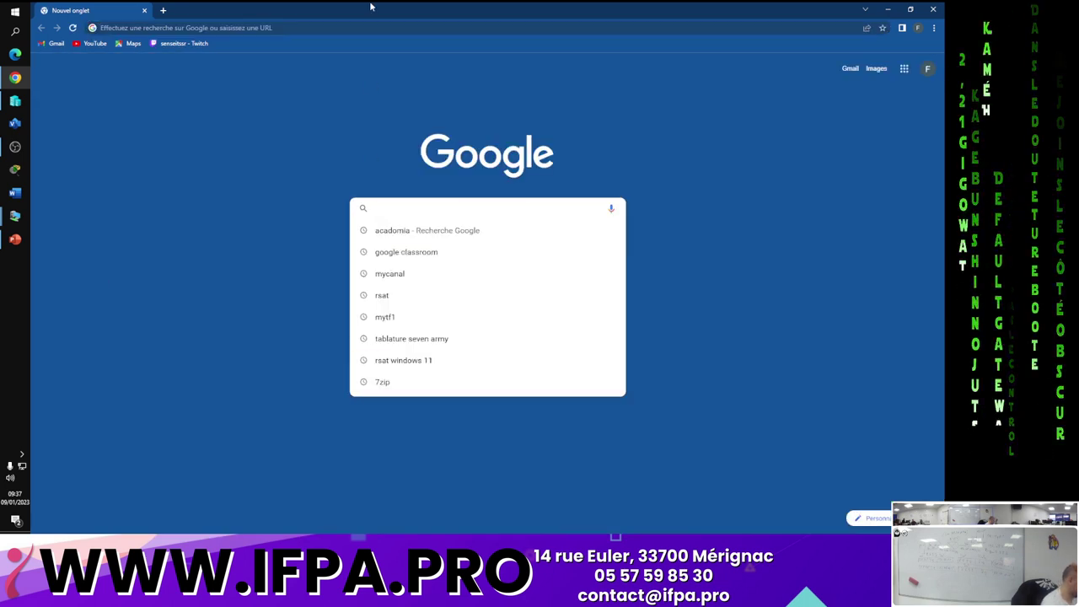
pyautogui.write('i')
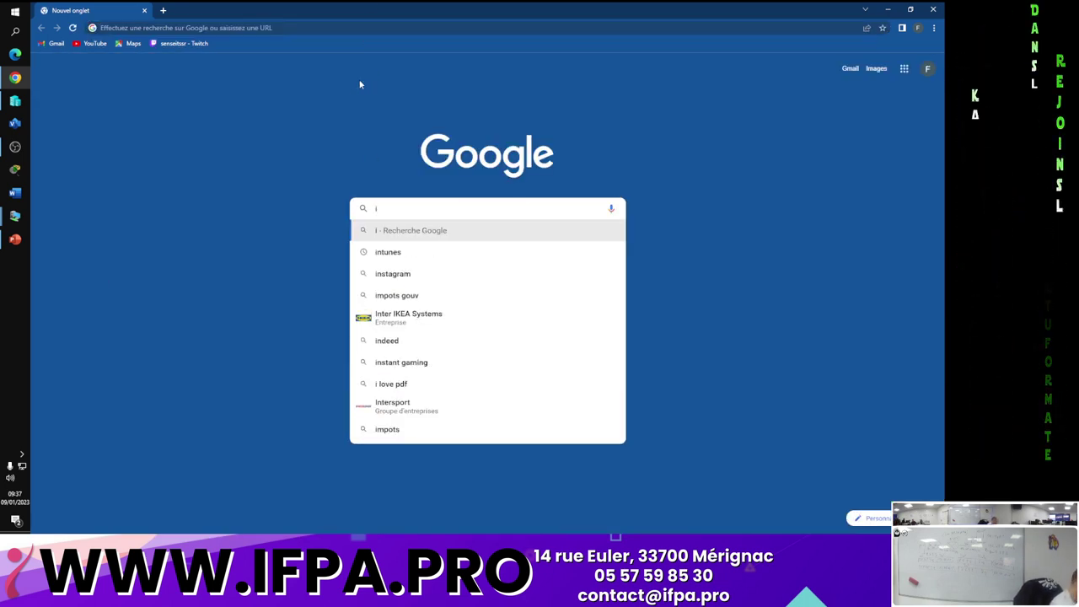
pyautogui.press('BackSpace')
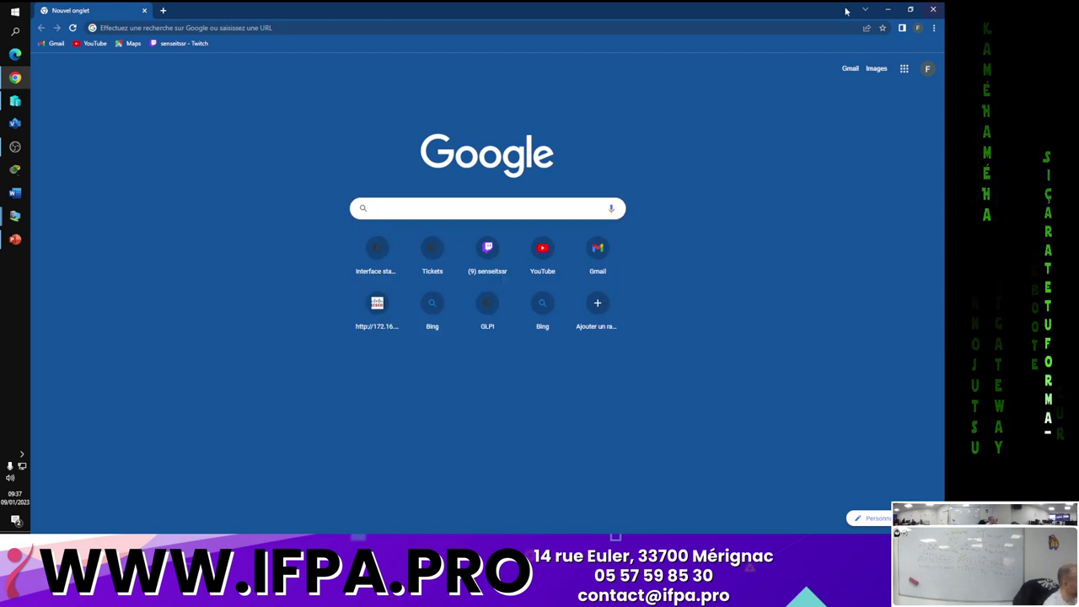
pyautogui.click(888, 9)
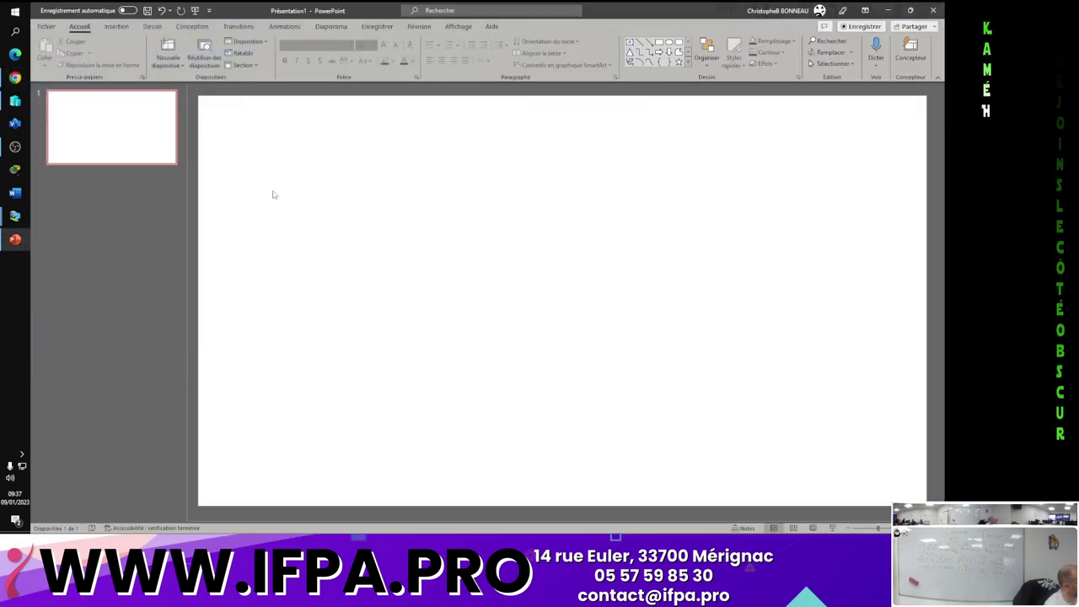
# Browse the Insertion, Dessin and Conception ribbon tabs for the empty slide
pyautogui.click(117, 26)
pyautogui.click(155, 26)
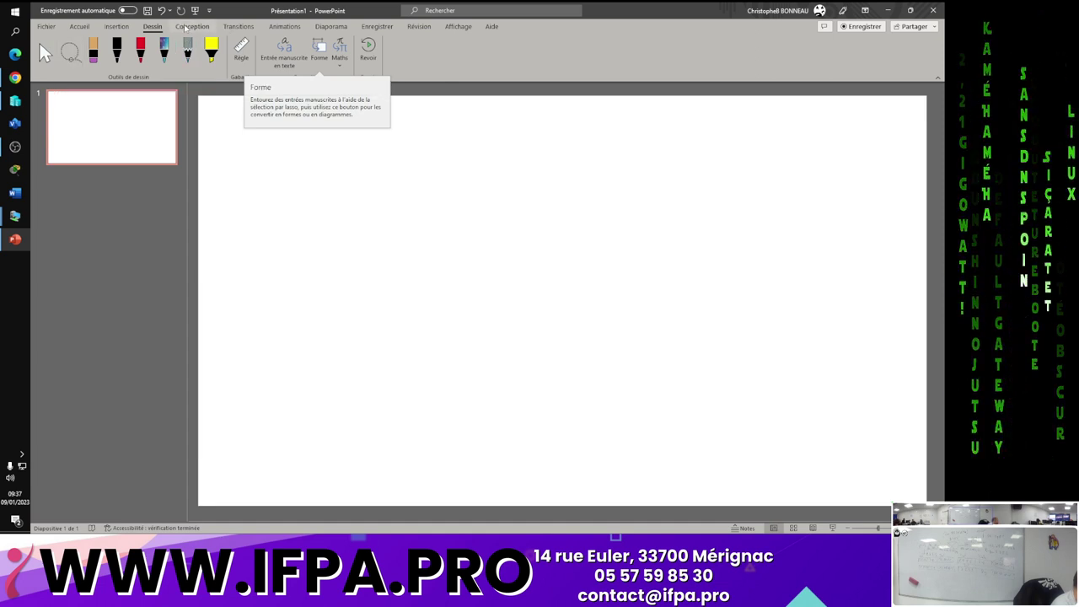
pyautogui.click(192, 26)
# Draw a wide rectangle near the slide's upper left
pyautogui.click(122, 27)
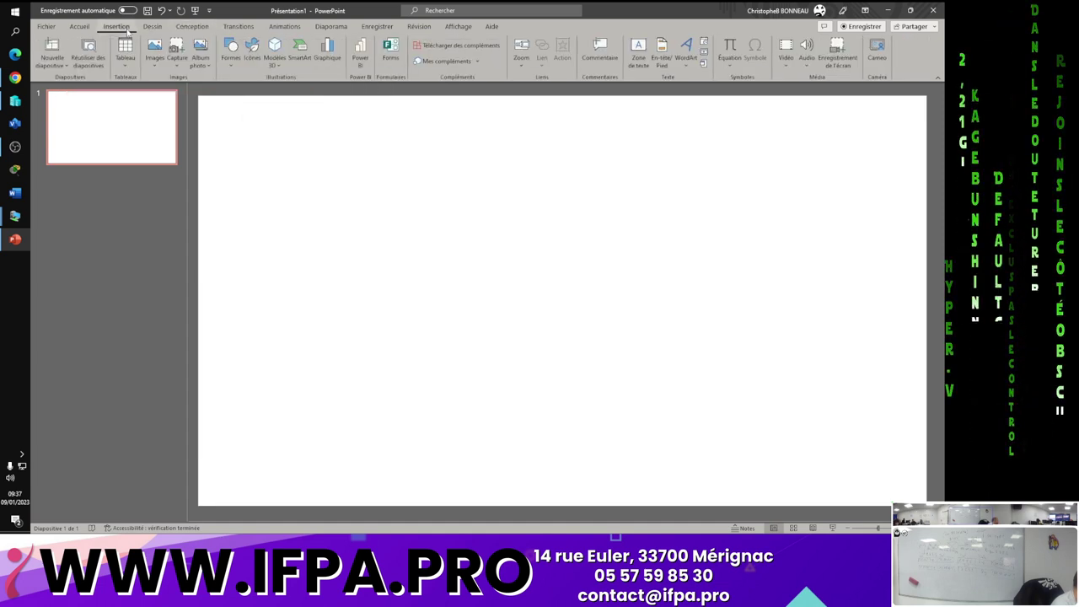
pyautogui.click(228, 59)
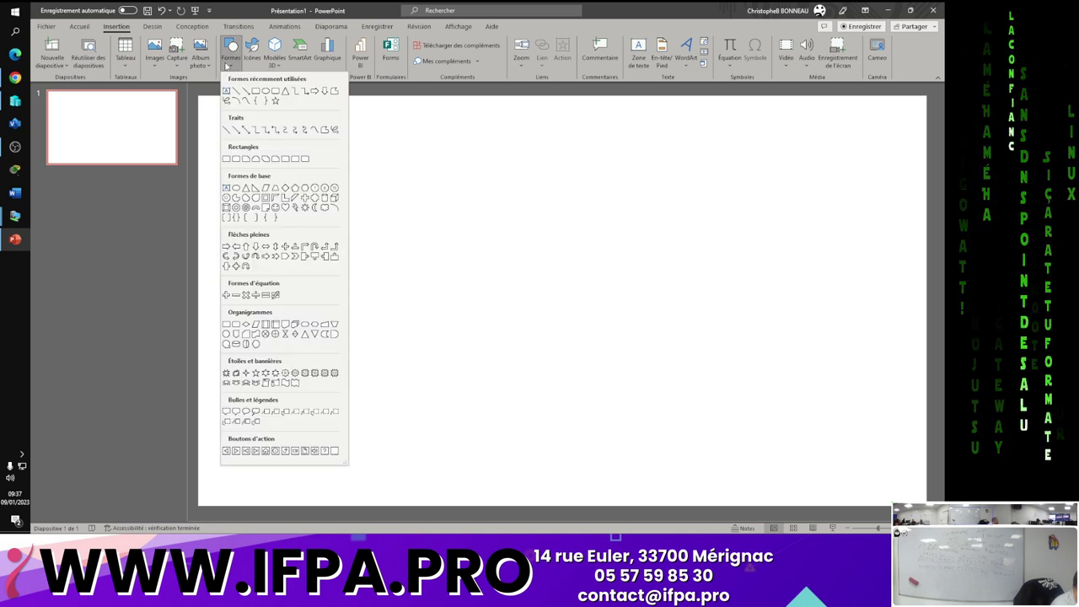
pyautogui.click(255, 91)
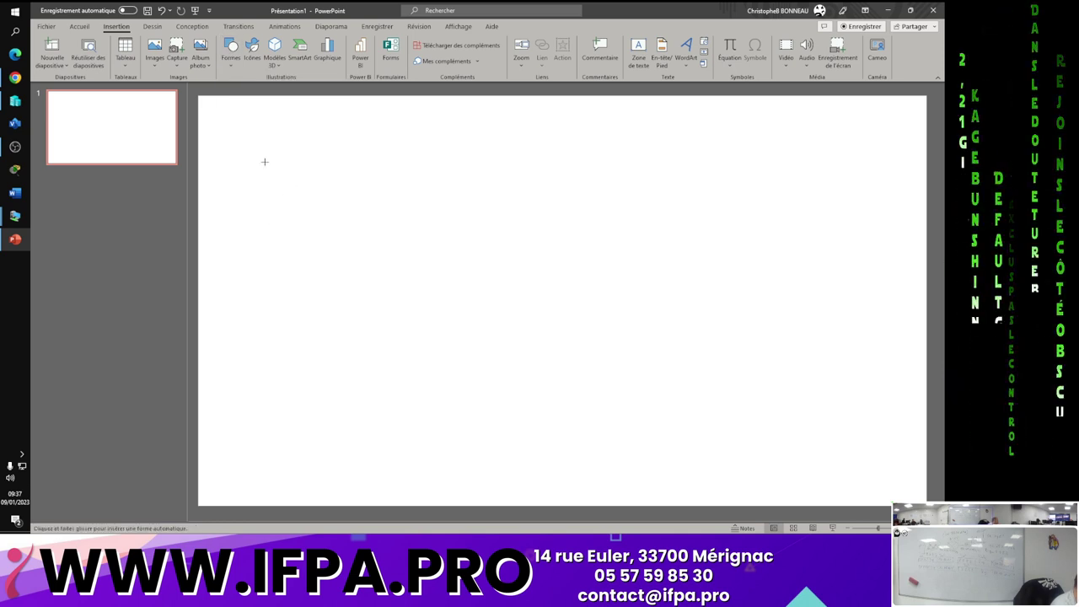
pyautogui.moveTo(265, 162); pyautogui.dragTo(447, 193)
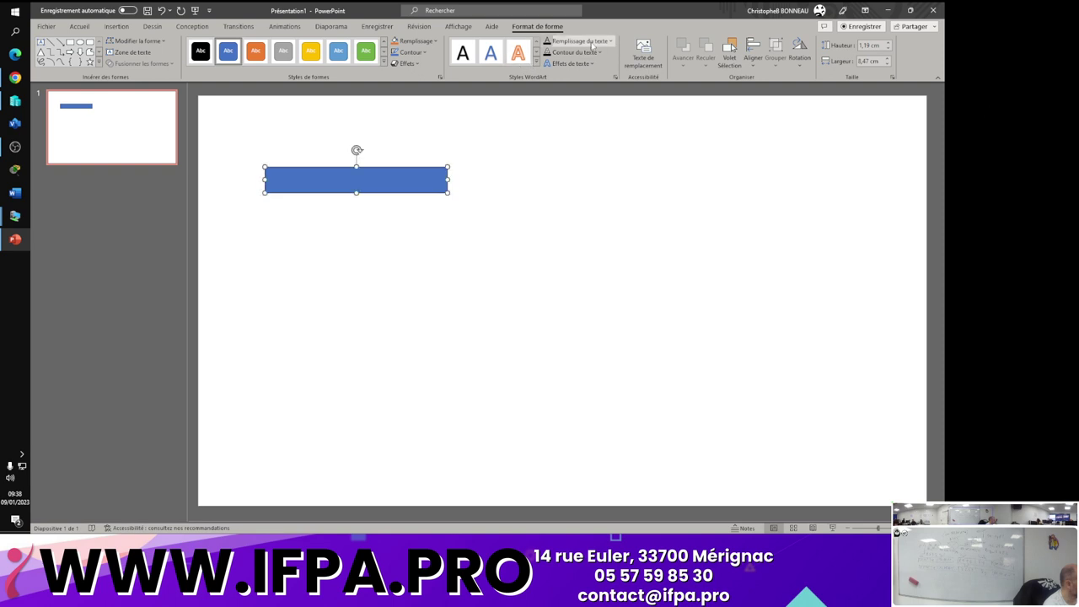
# Set the rectangle to Aucun remplissage with a dark outline
pyautogui.click(432, 42)
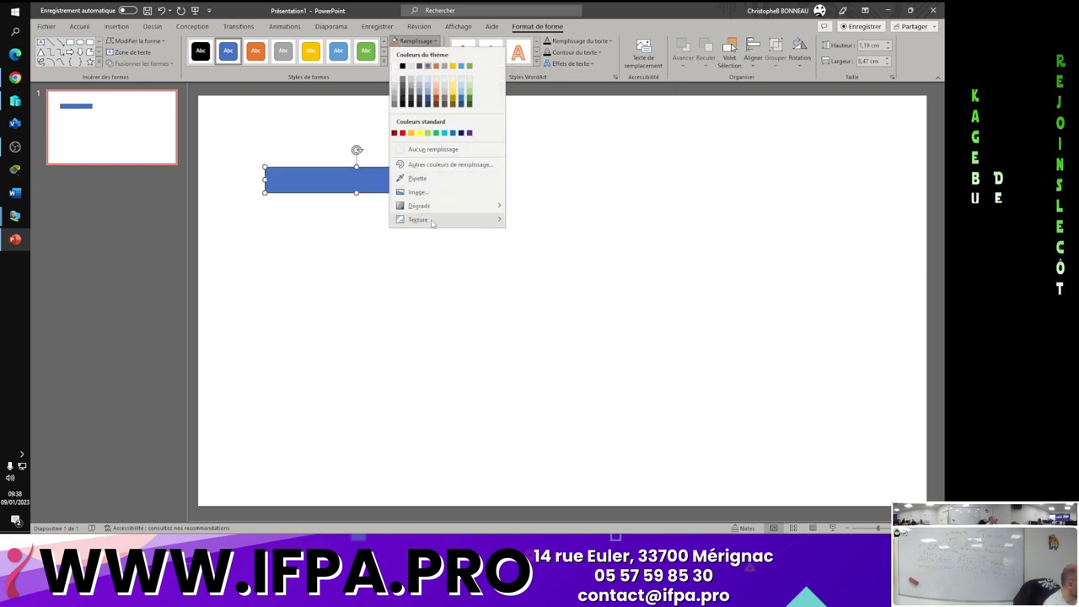
pyautogui.click(437, 151)
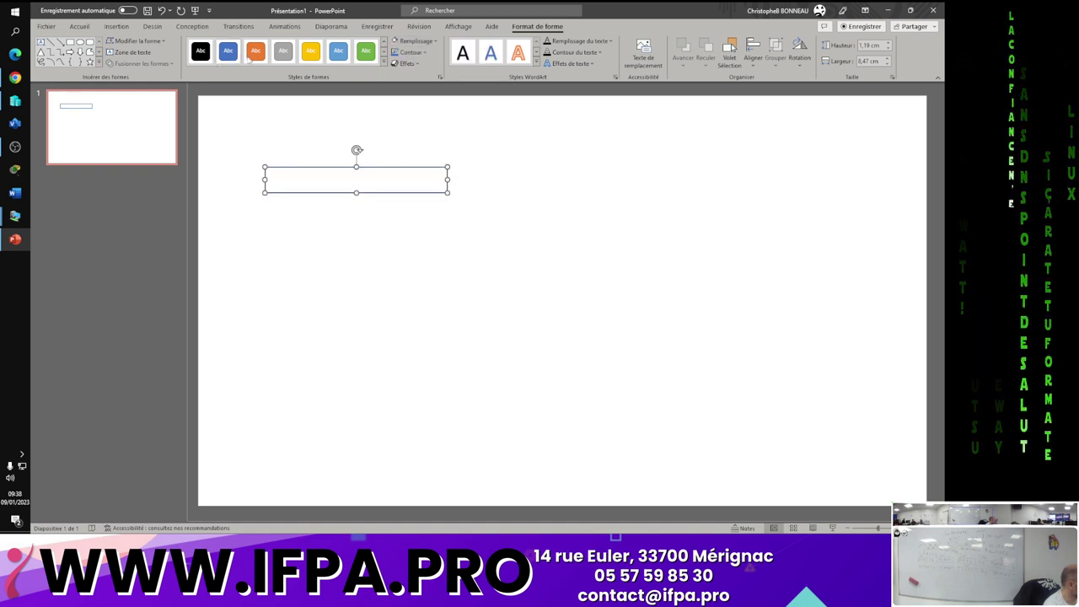
pyautogui.click(416, 53)
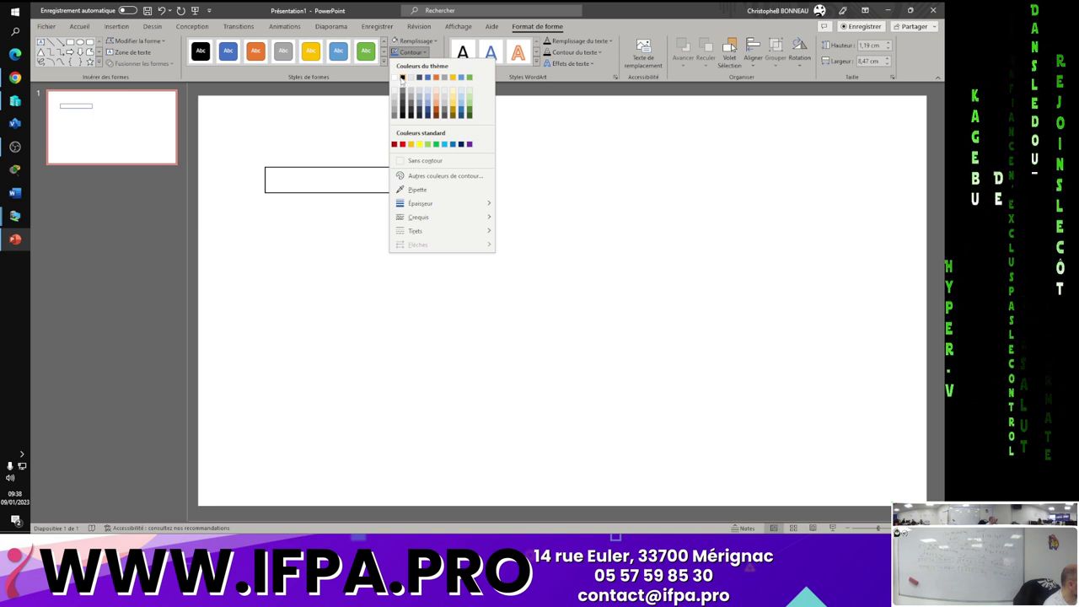
pyautogui.click(401, 78)
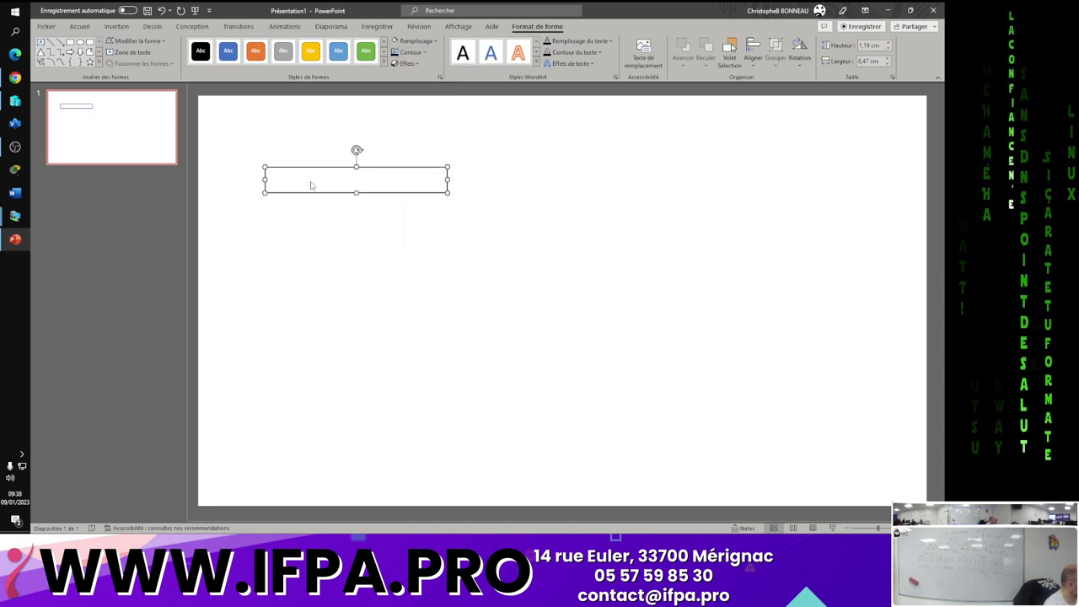
# Delete the rectangle and place an empty text box in the slide's upper left
pyautogui.press('Delete')
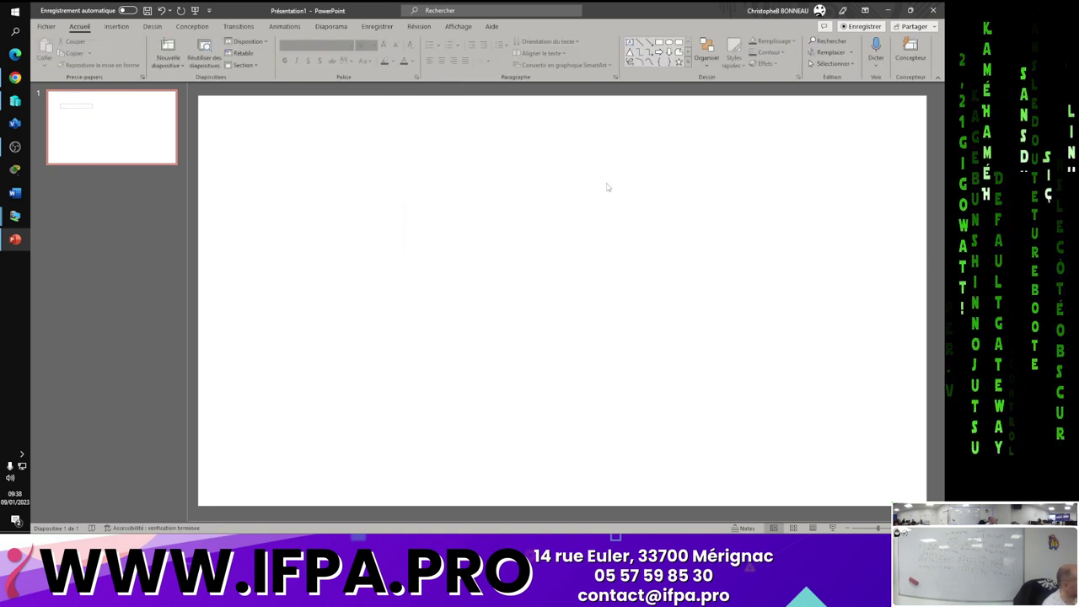
pyautogui.click(116, 26)
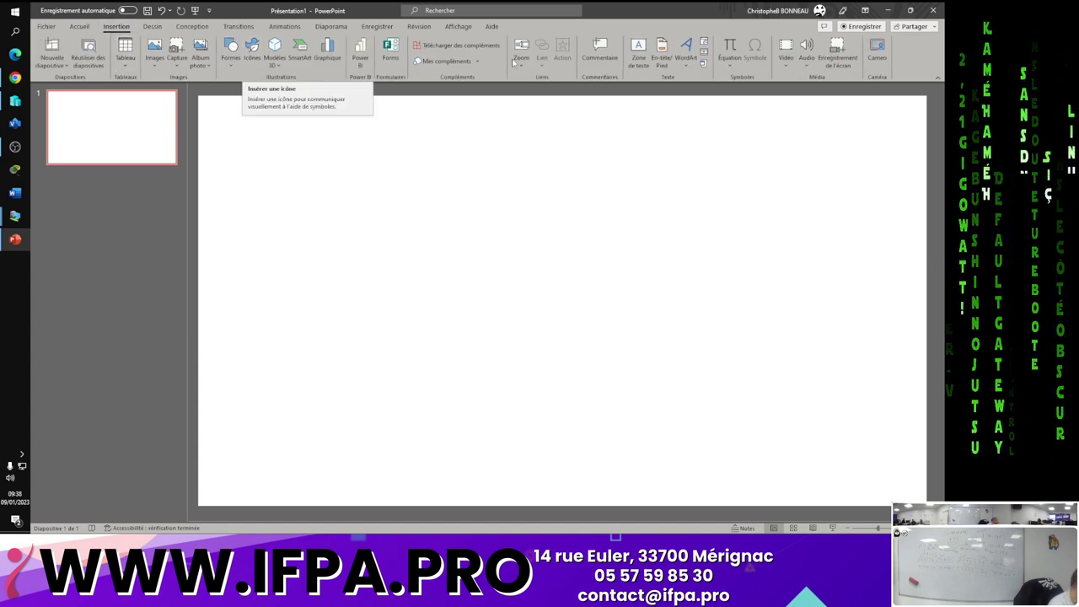
pyautogui.click(638, 52)
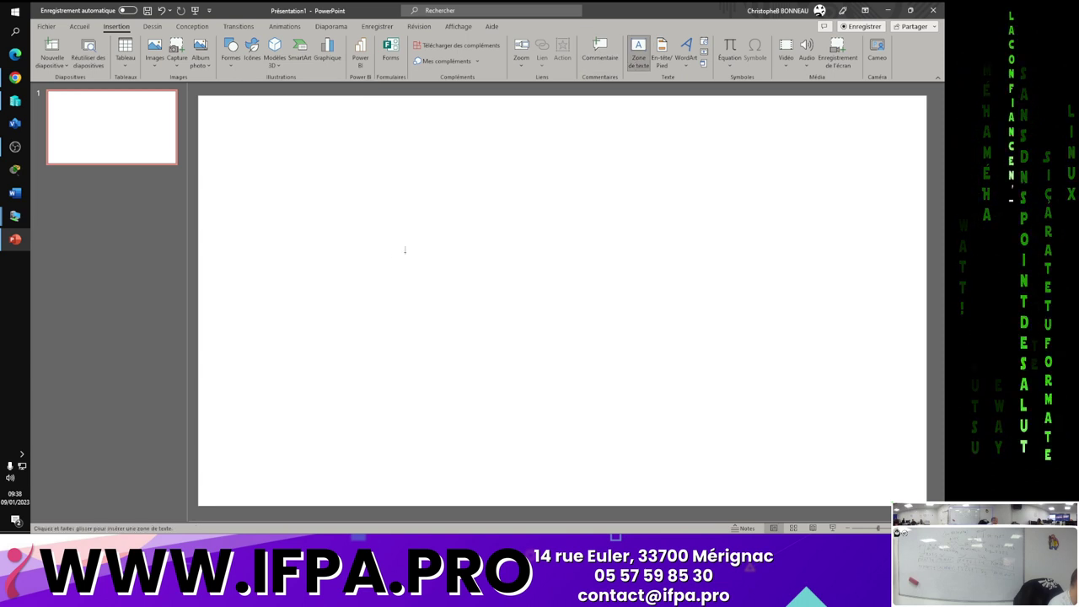
pyautogui.click(332, 167)
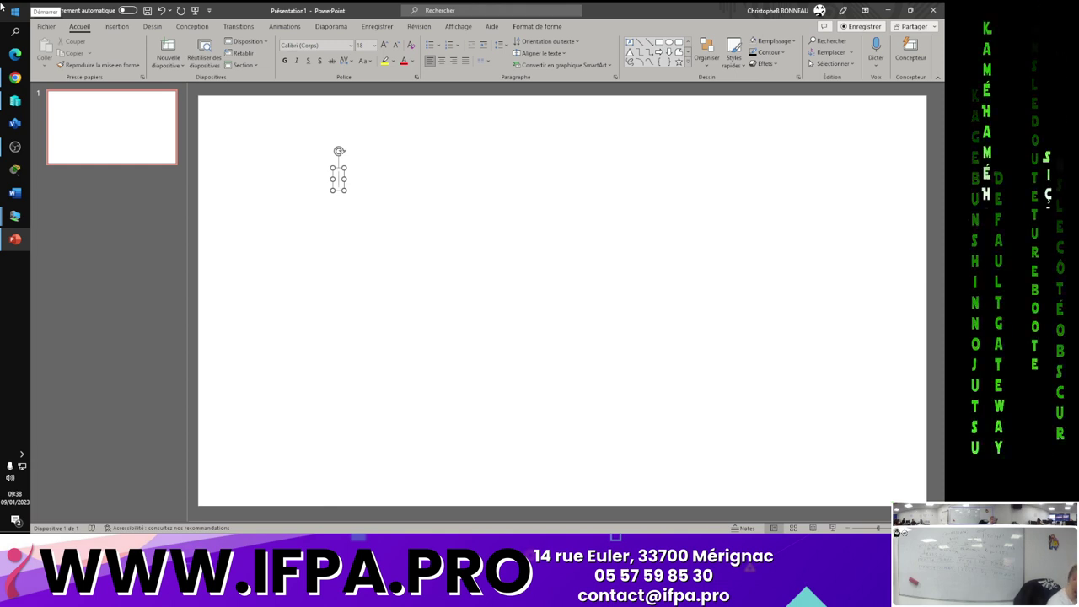
# Type the address 192.168.X.1 into the text box
pyautogui.write('192,168,X')
pyautogui.press('BackSpace')
pyautogui.press('BackSpace')
pyautogui.press('BackSpace')
pyautogui.press('BackSpace')
pyautogui.press('BackSpace')
pyautogui.press('BackSpace')
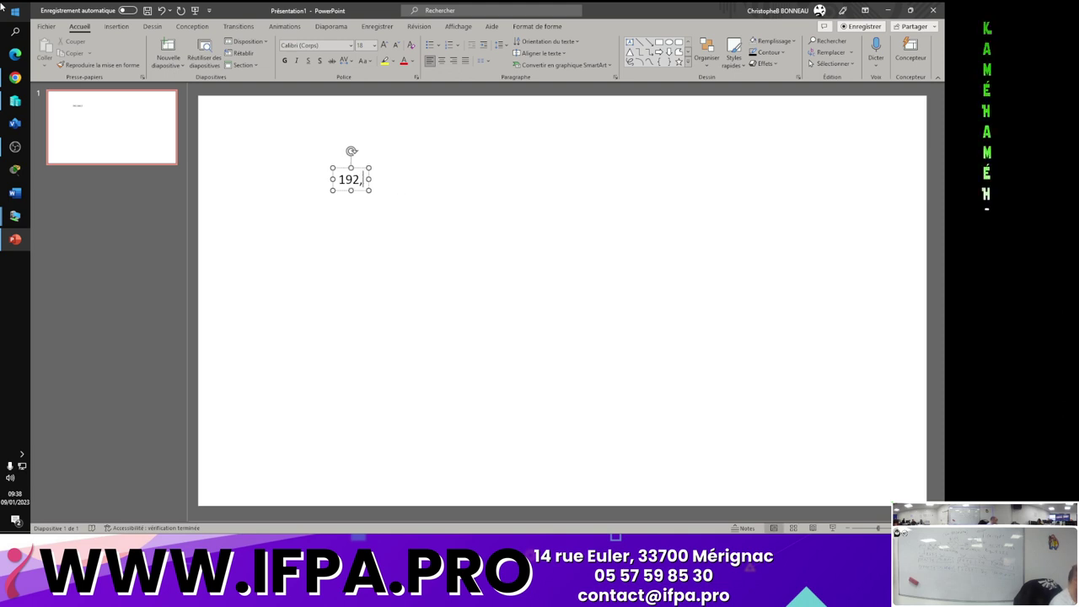
pyautogui.write(';')
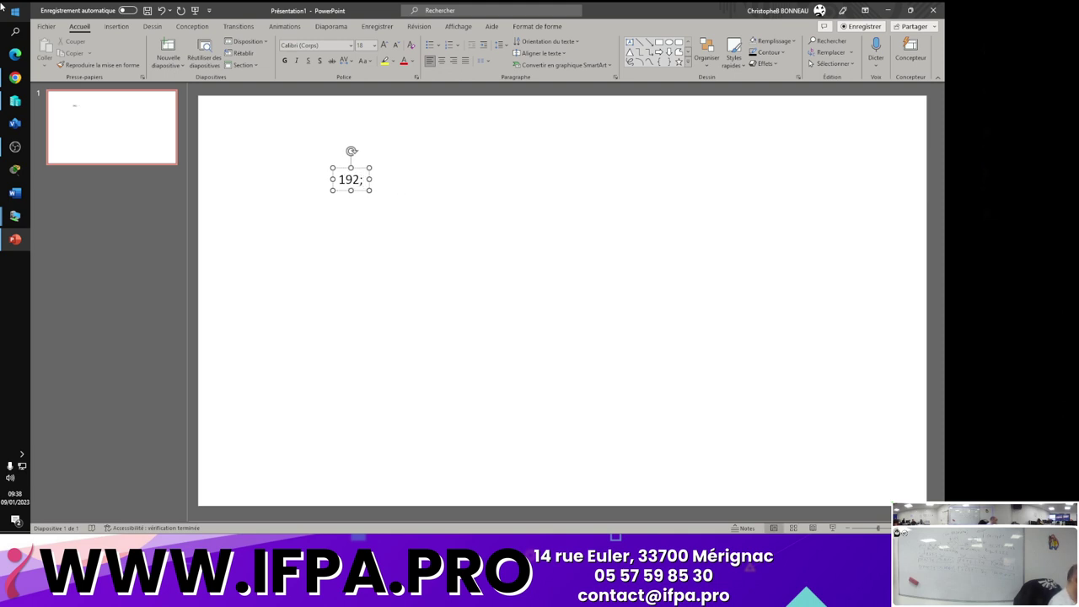
pyautogui.press('BackSpace')
pyautogui.write('.')
pyautogui.write('19')
pyautogui.press('BackSpace')
pyautogui.press('BackSpace')
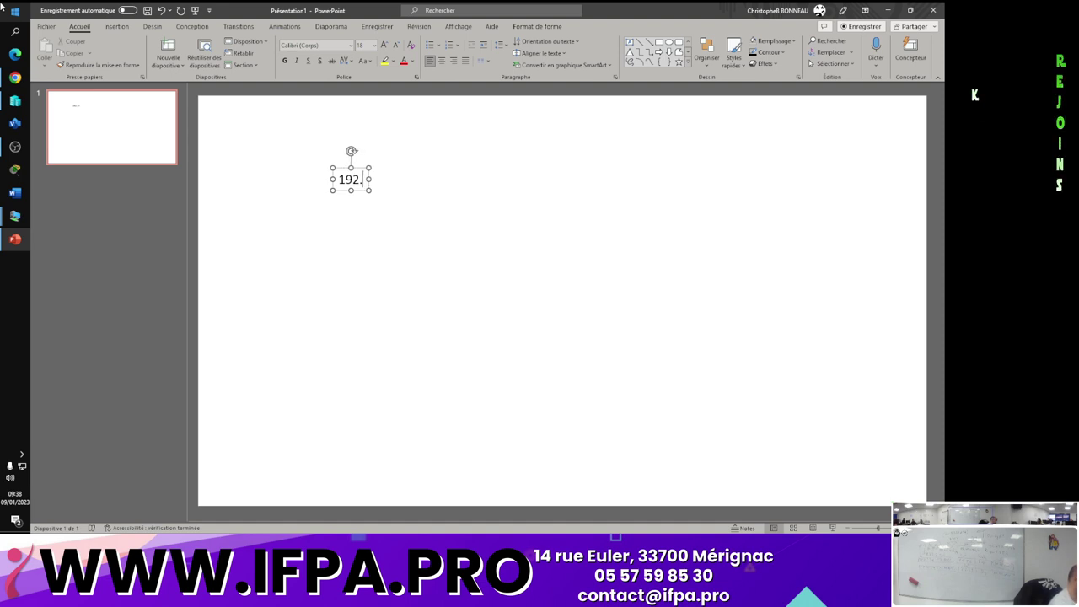
pyautogui.write('168')
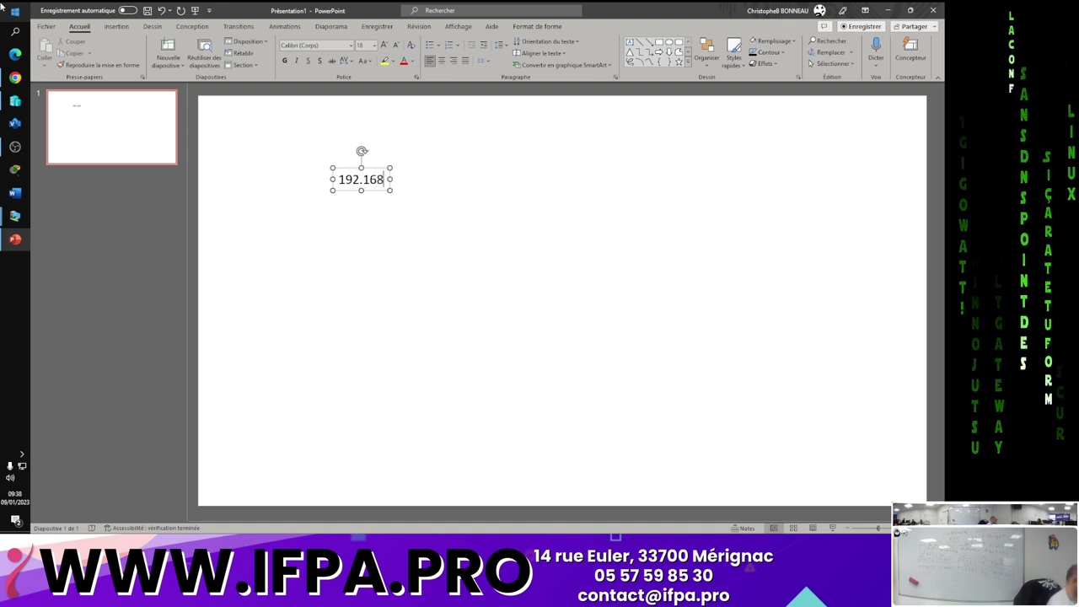
pyautogui.write('.X')
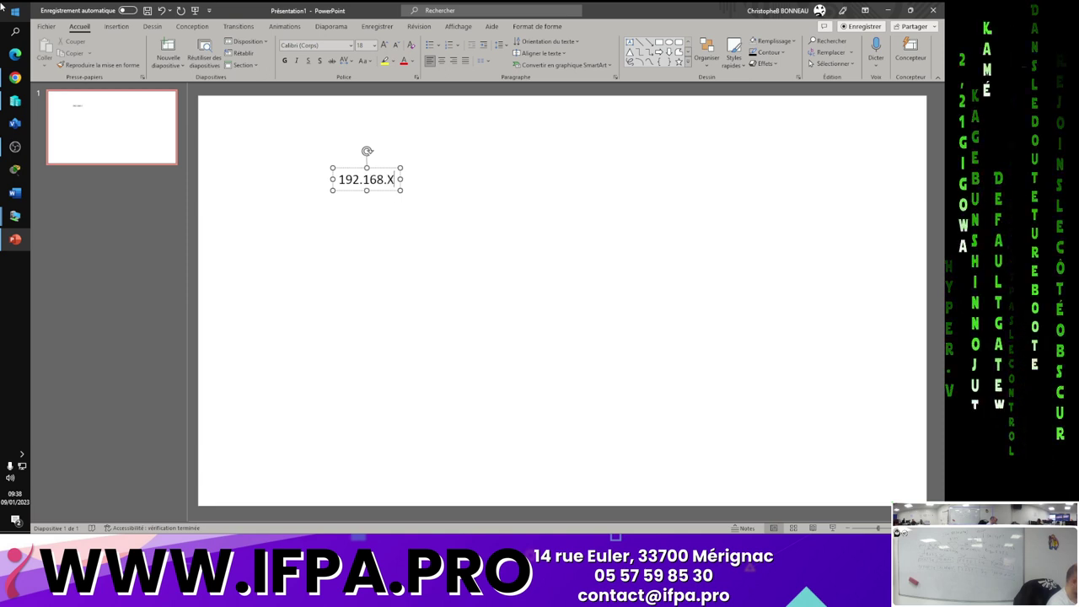
pyautogui.write('.1')
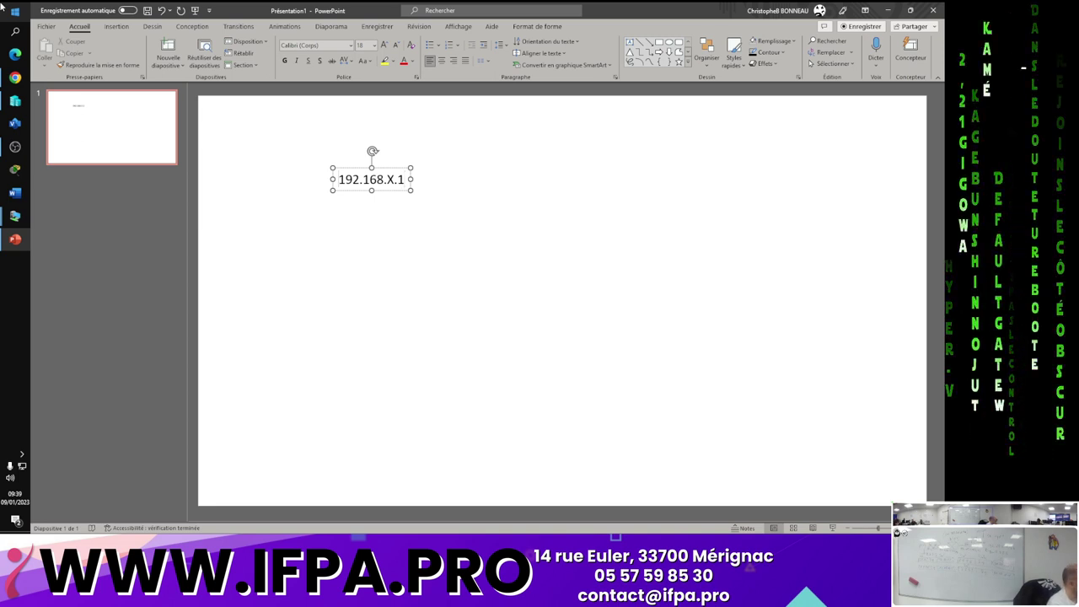
# Add the label 'Emetteur' on a line above the address, spelled correctly without a colon
pyautogui.press('Return')
pyautogui.press('Up')
pyautogui.write('EMETEUR')
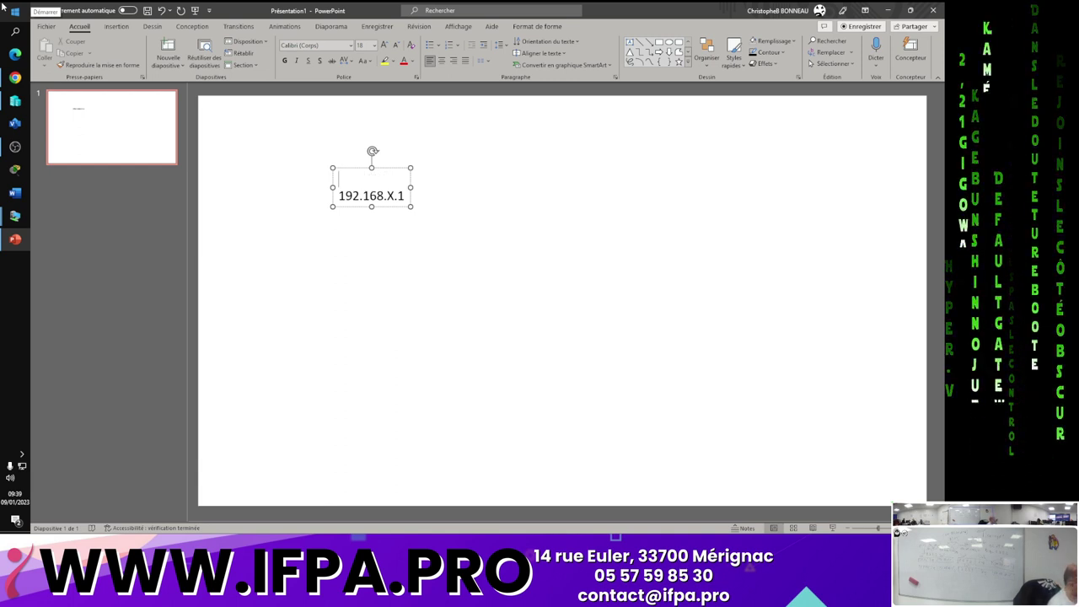
pyautogui.write('Eméteur')
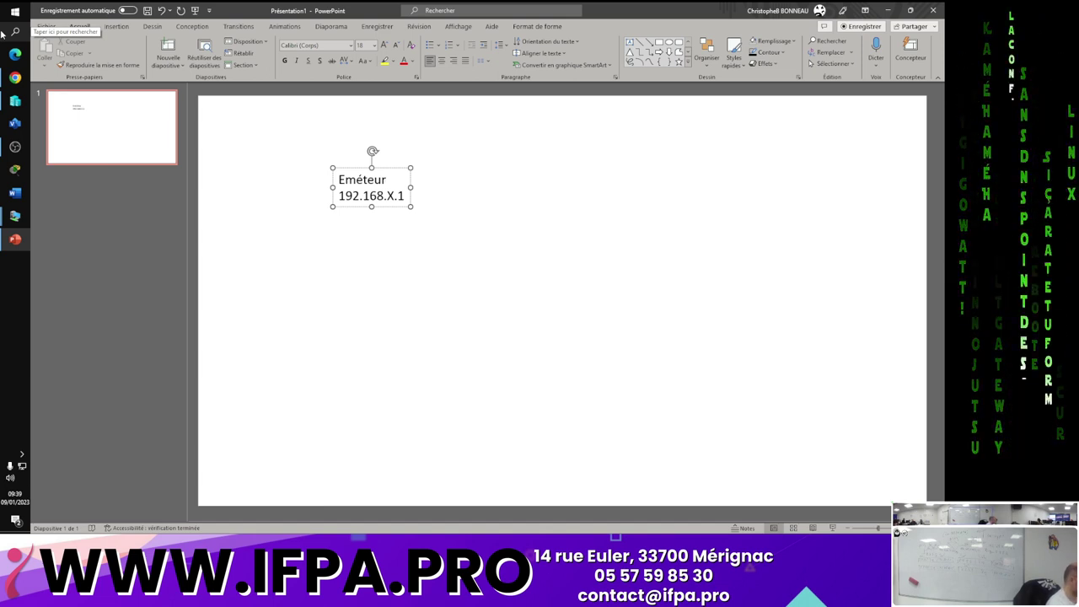
pyautogui.write(' :')
pyautogui.press('Return')
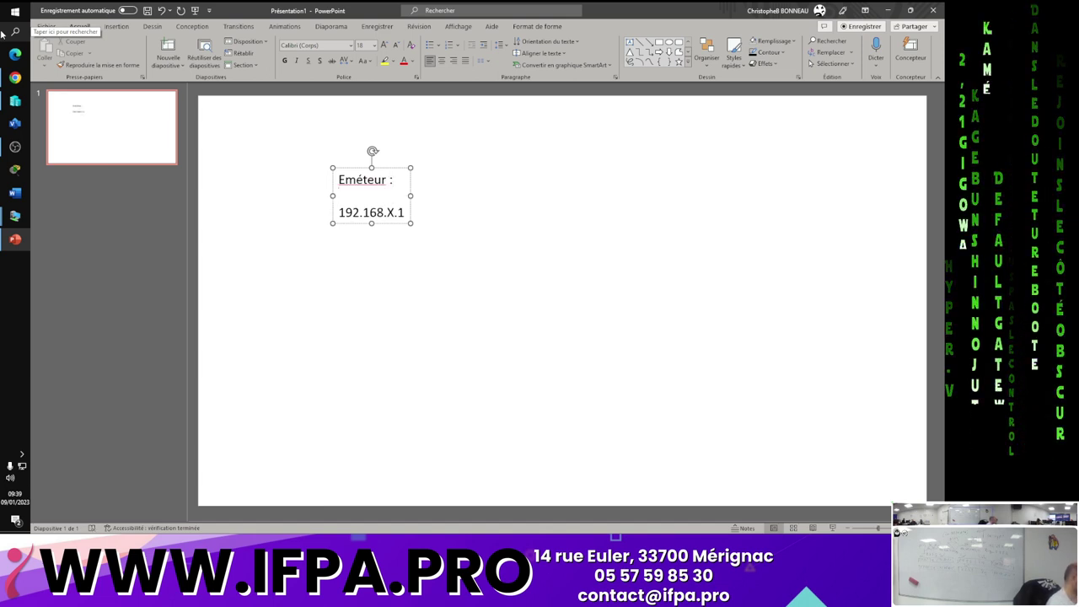
pyautogui.rightClick(354, 180)
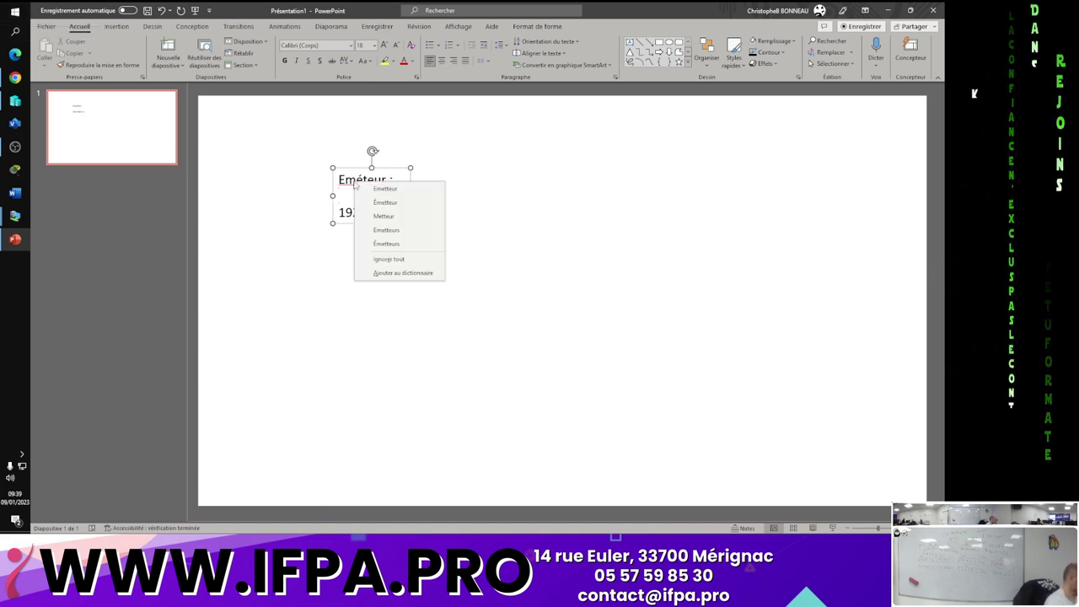
pyautogui.click(383, 187)
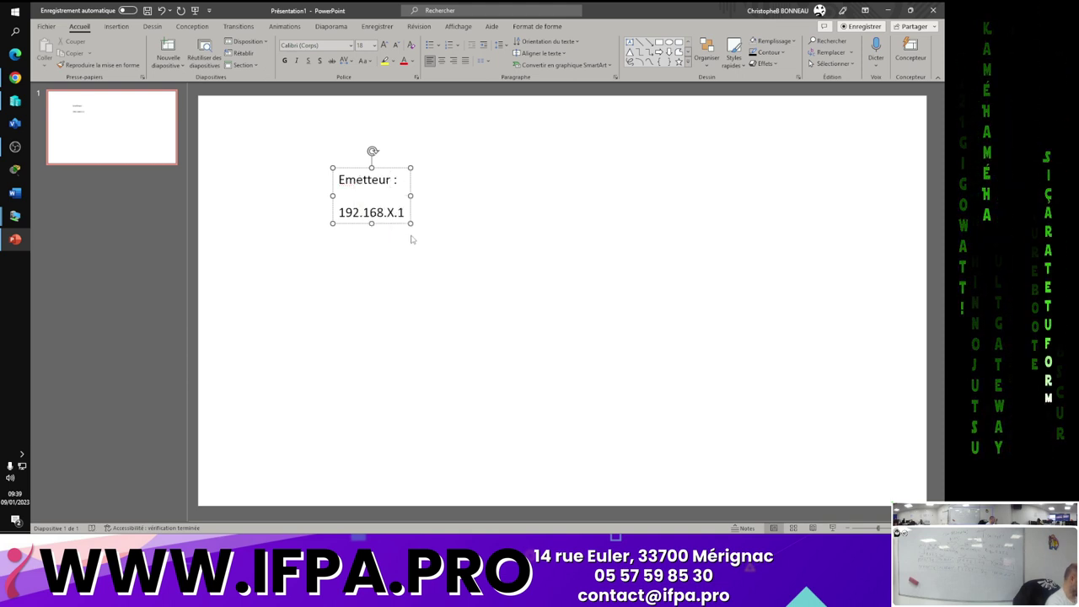
pyautogui.press('Delete')
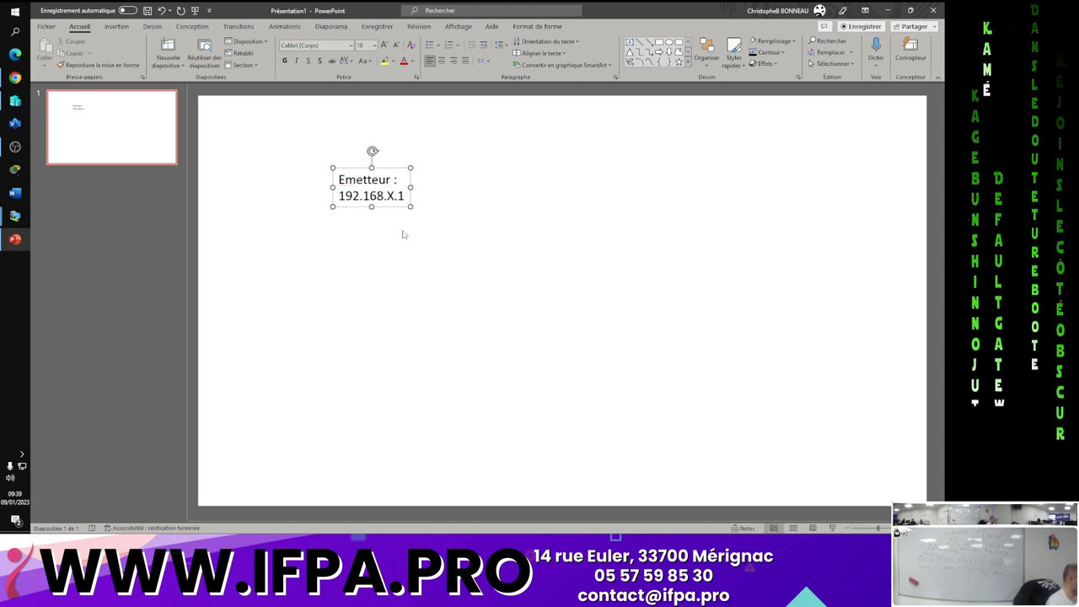
pyautogui.press('BackSpace')
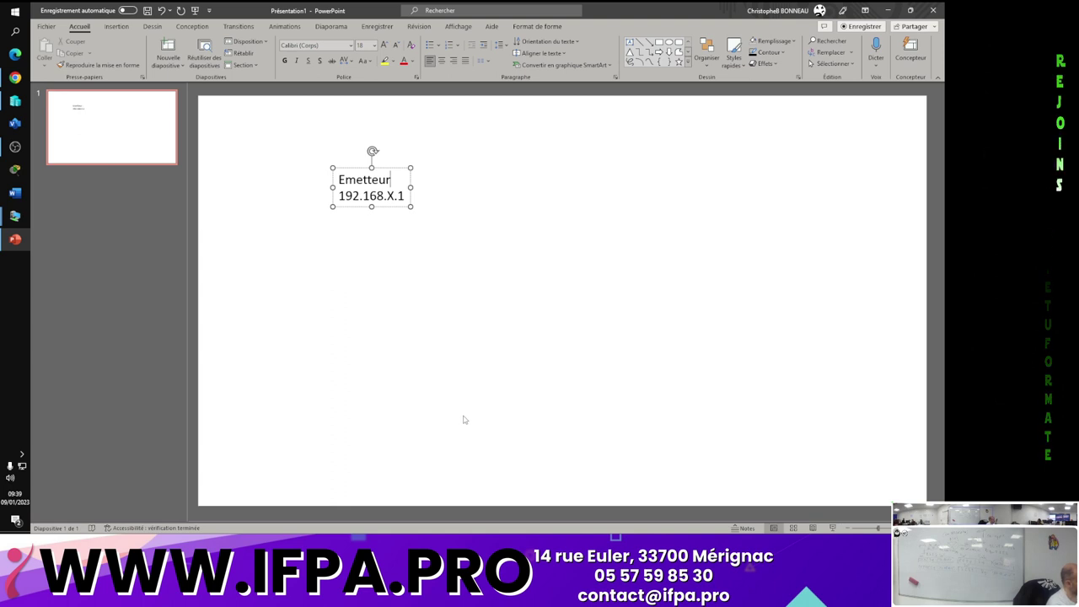
# Centre both the Emetteur and 192.168.X.1 lines and widen the text box
pyautogui.click(441, 61)
pyautogui.moveTo(412, 206); pyautogui.dragTo(447, 202)
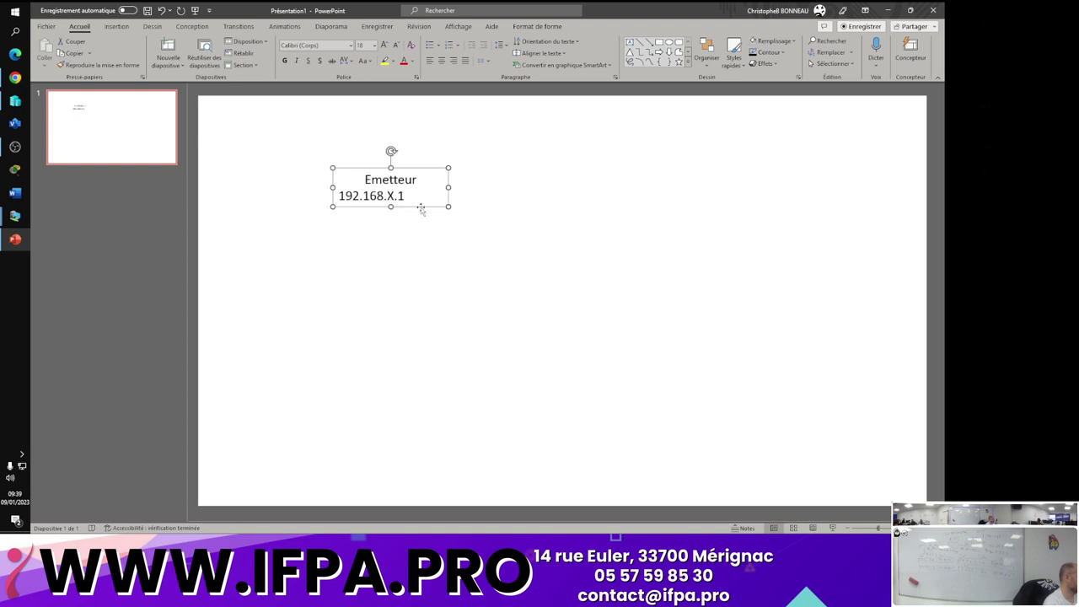
pyautogui.click(410, 196)
pyautogui.click(443, 63)
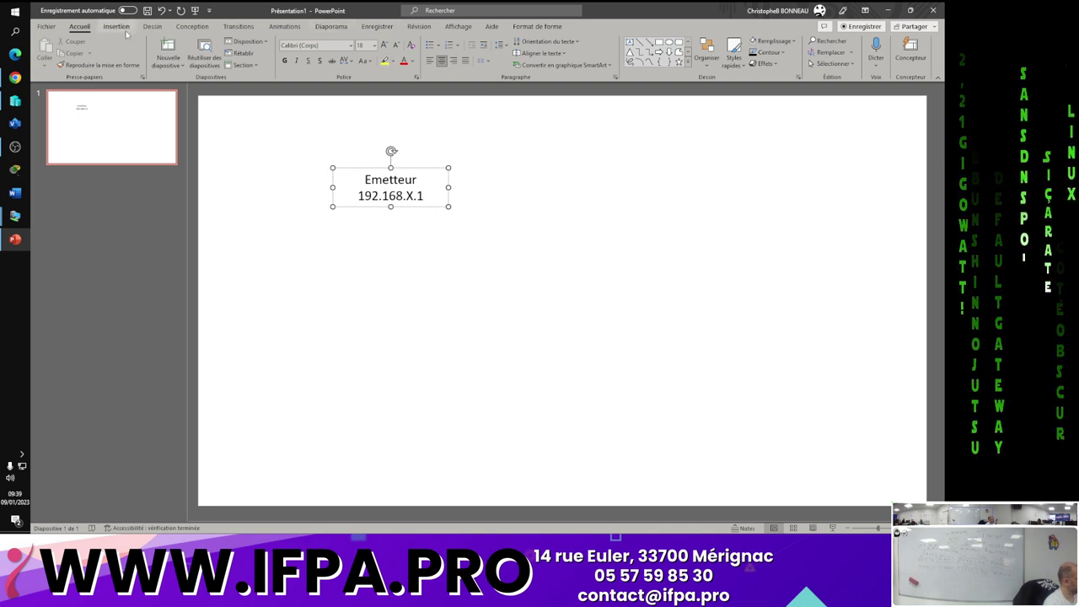
# Give the Emetteur box a black outline with a thicker weight
pyautogui.click(537, 26)
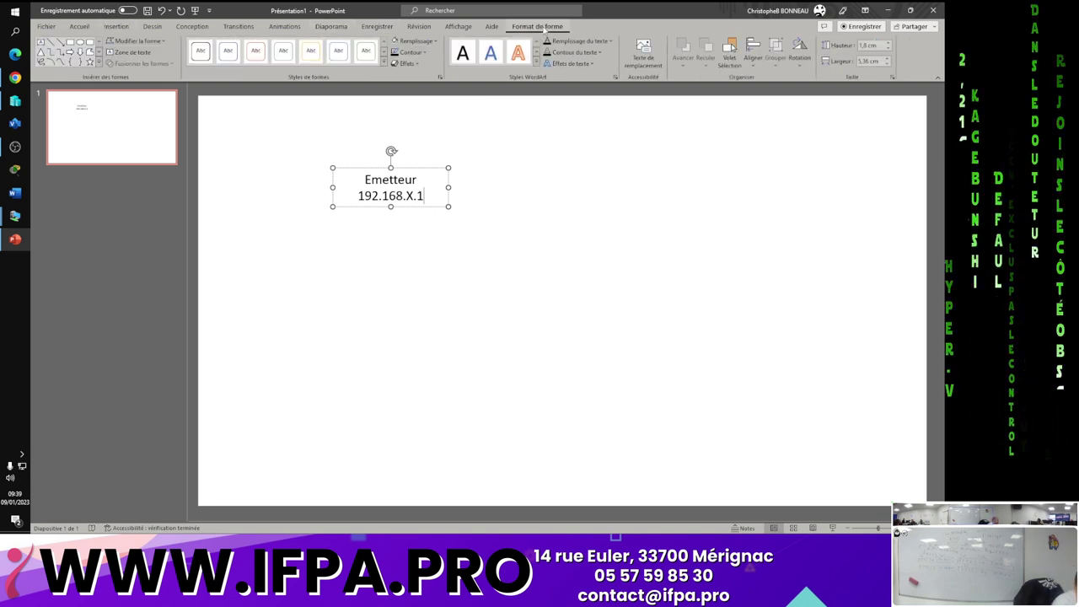
pyautogui.click(426, 52)
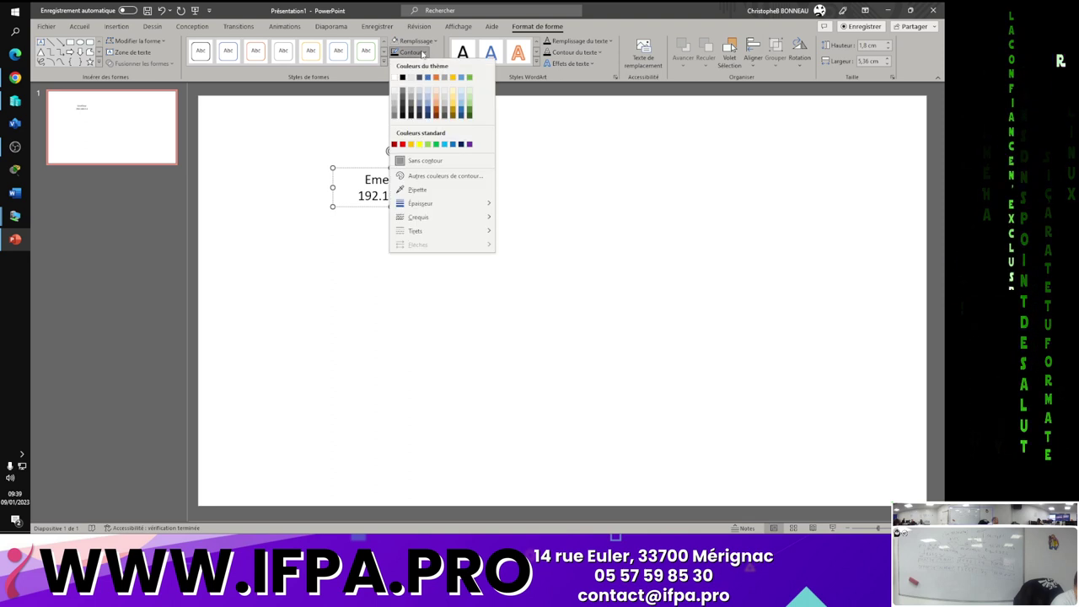
pyautogui.click(411, 128)
pyautogui.click(411, 52)
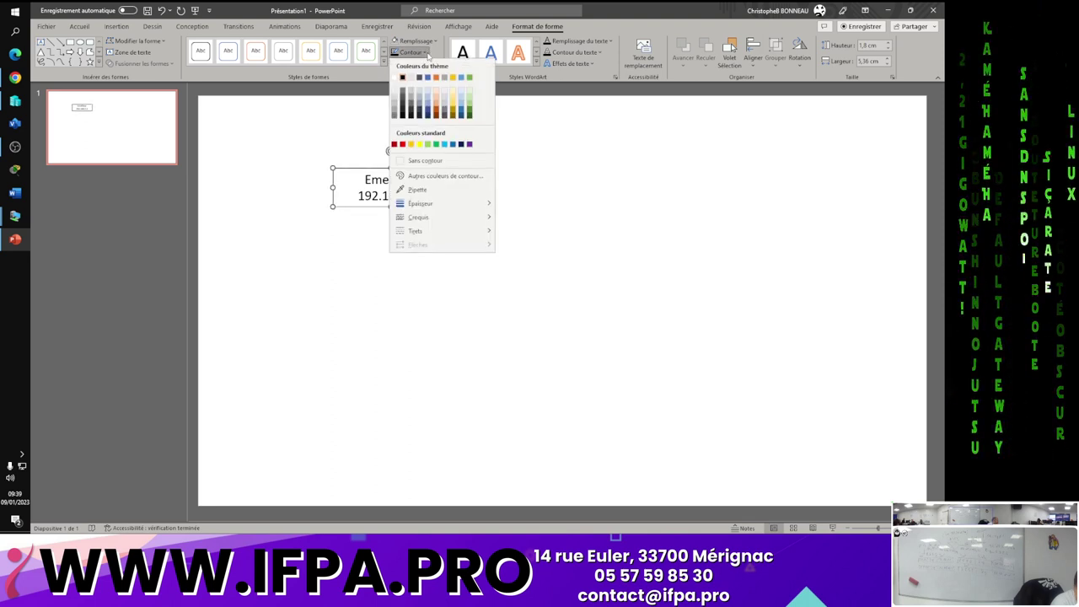
pyautogui.moveTo(446, 207)
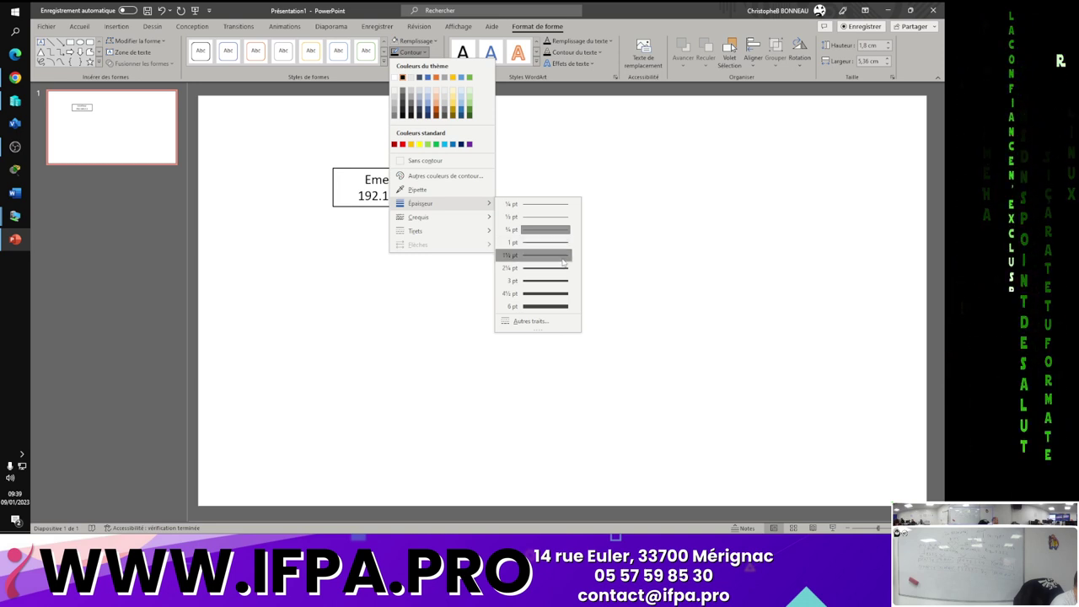
pyautogui.click(564, 261)
pyautogui.click(516, 183)
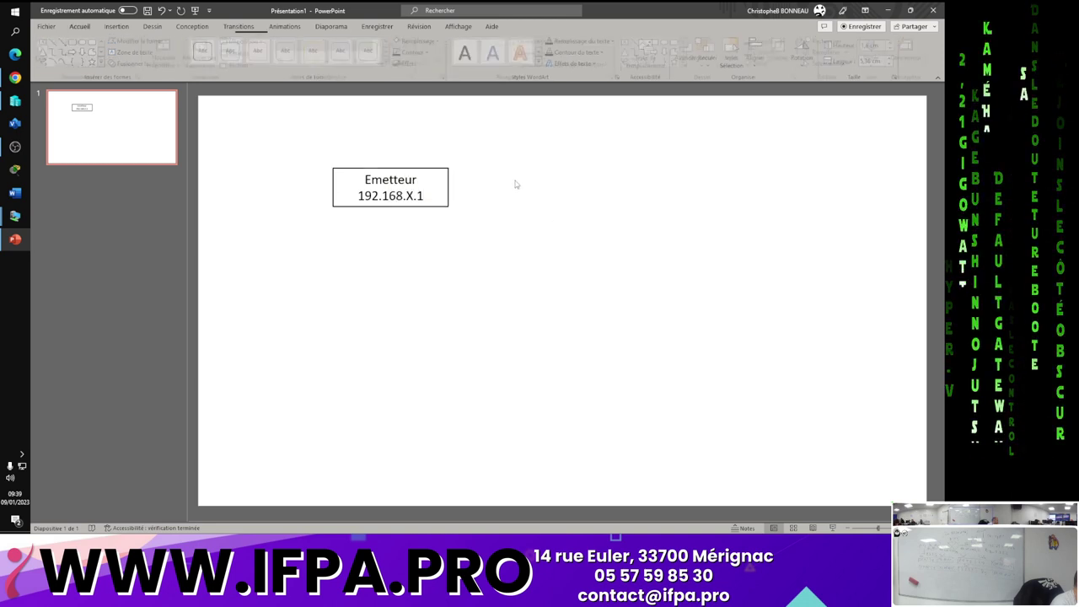
pyautogui.click(431, 208)
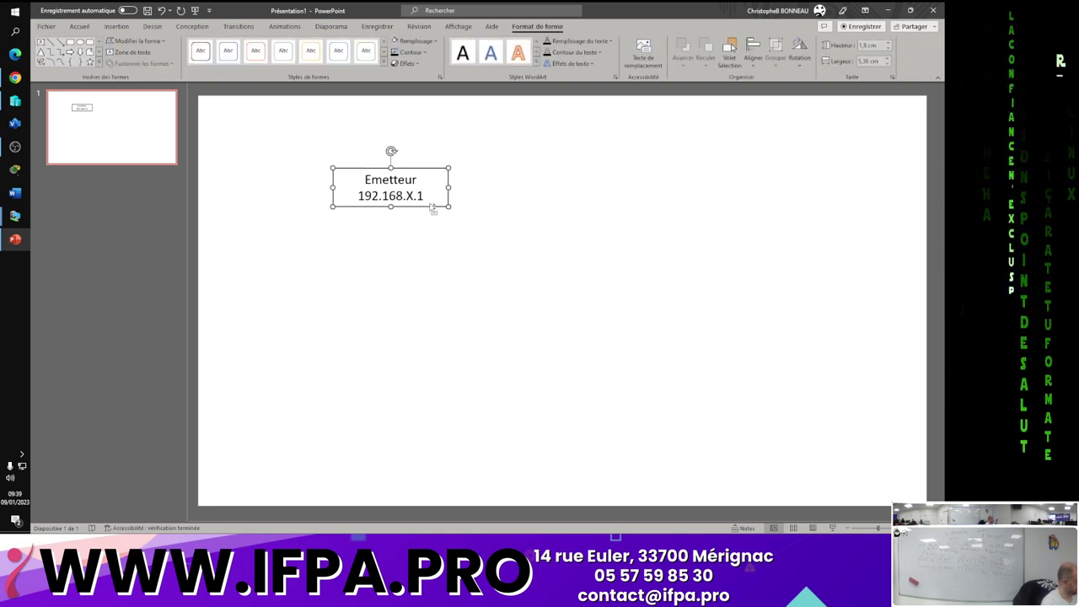
# Paste a copy of the Emetteur box beside it and relabel it 'Données'
pyautogui.hotkey('ctrl', 'v')
pyautogui.moveTo(428, 218); pyautogui.dragTo(537, 209)
pyautogui.doubleClick(522, 184)
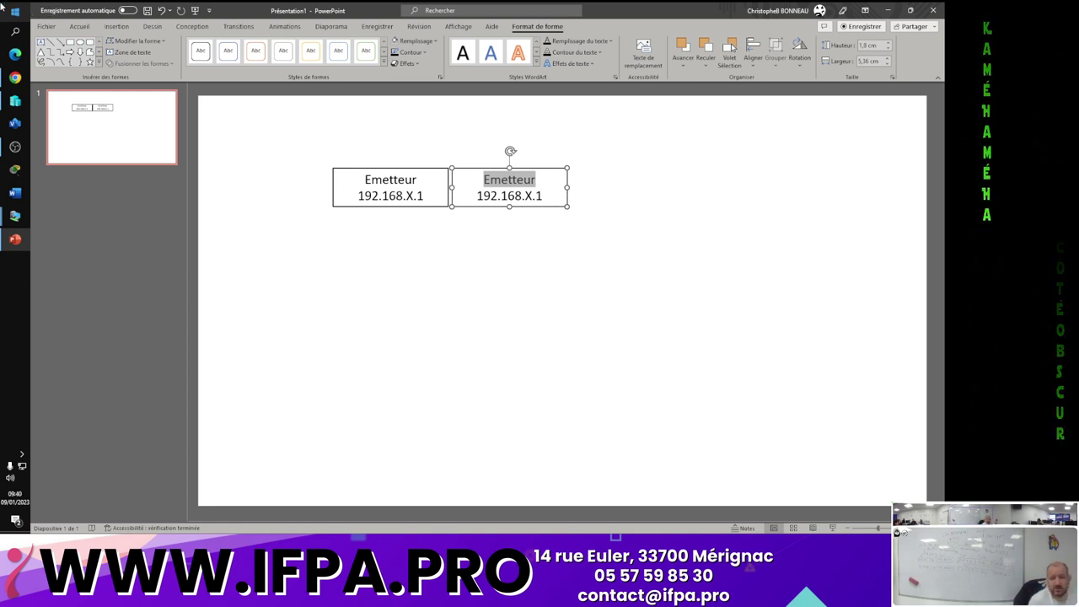
pyautogui.write('Data')
pyautogui.press('BackSpace')
pyautogui.press('BackSpace')
pyautogui.press('BackSpace')
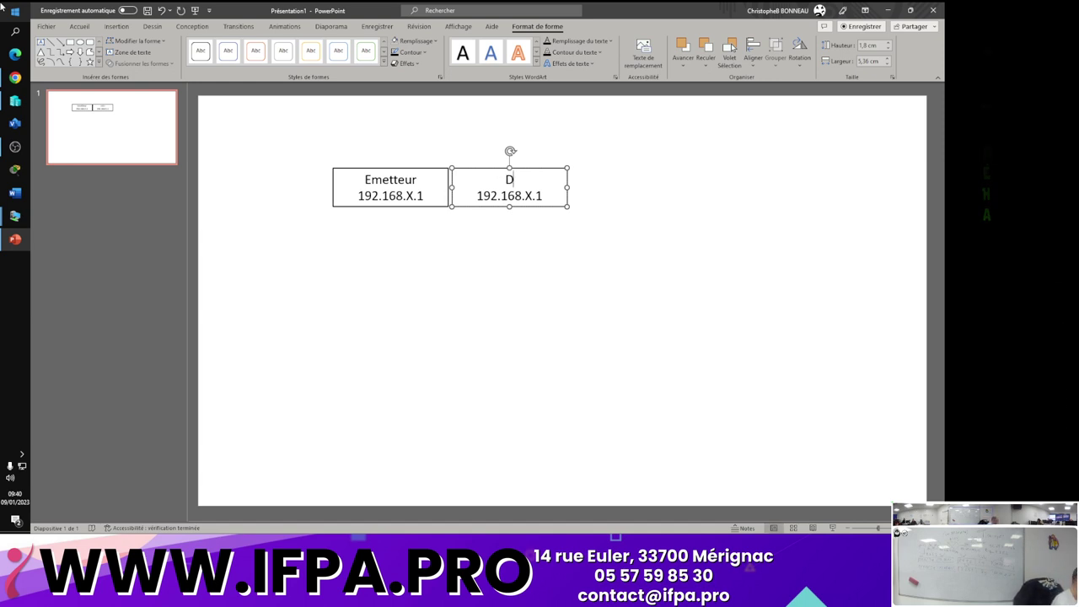
pyautogui.write('onnées')
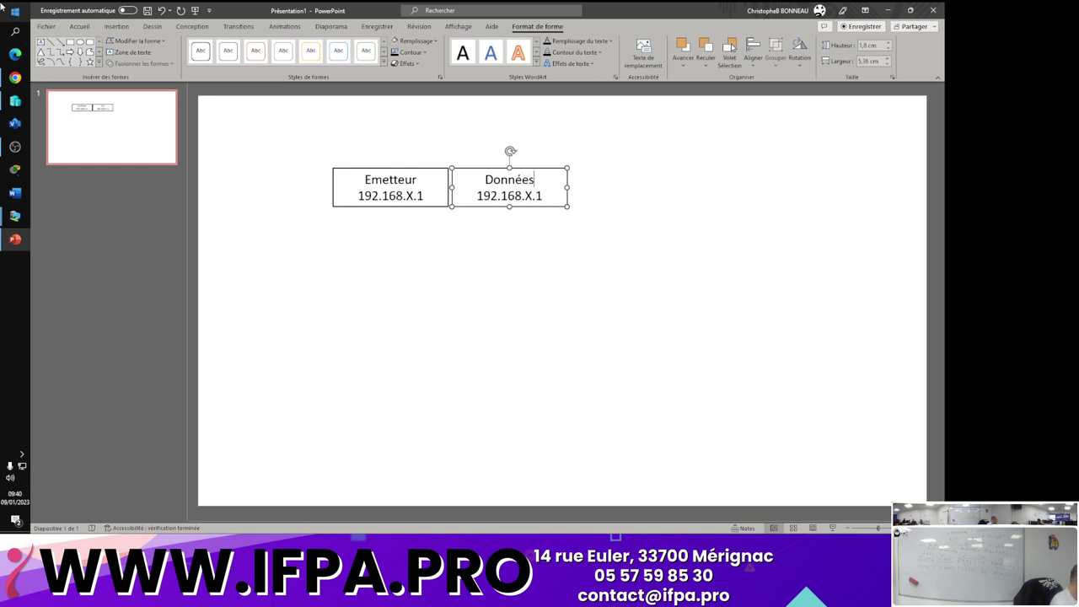
pyautogui.press('BackSpace')
pyautogui.press('BackSpace')
pyautogui.press('BackSpace')
pyautogui.press('BackSpace')
pyautogui.press('BackSpace')
pyautogui.press('BackSpace')
pyautogui.press('BackSpace')
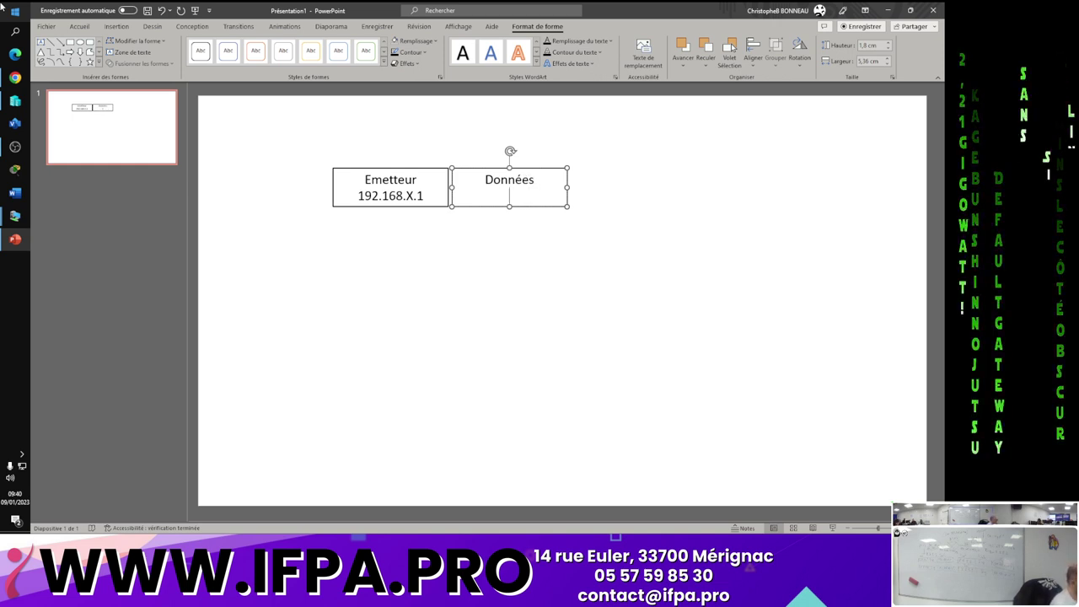
# Close the accidental print preview and type 'Ping' as the Données box's second line
pyautogui.hotkey('ctrl', 'p')
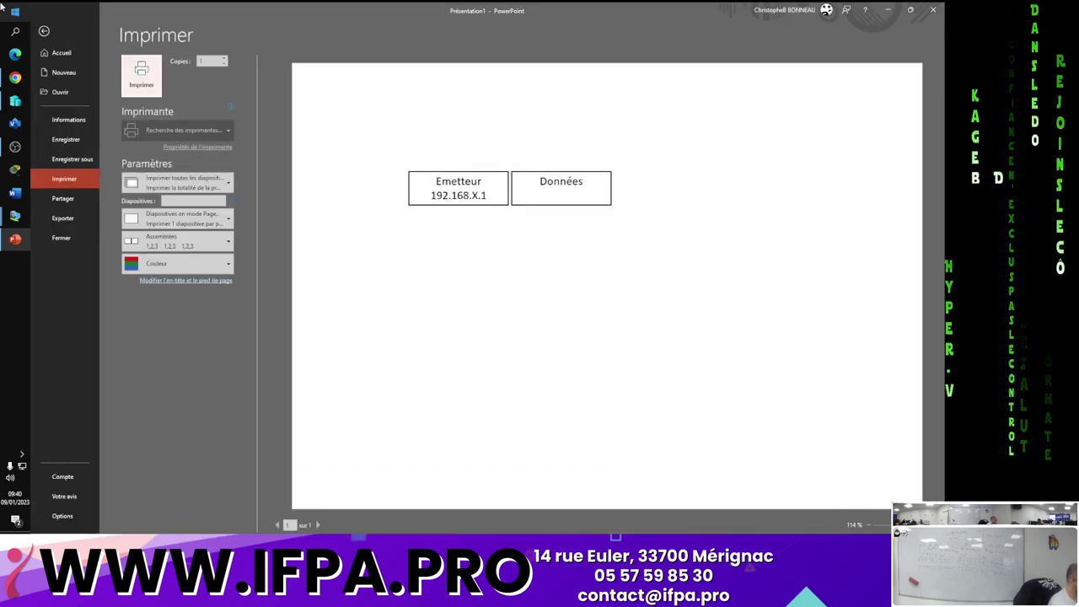
pyautogui.press('Escape')
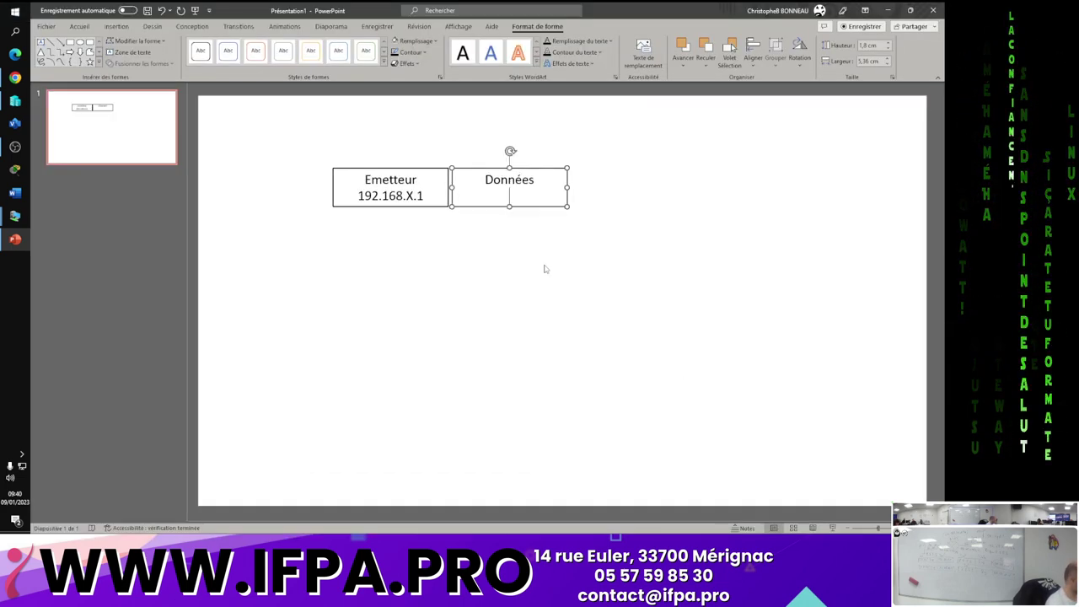
pyautogui.write('Ping')
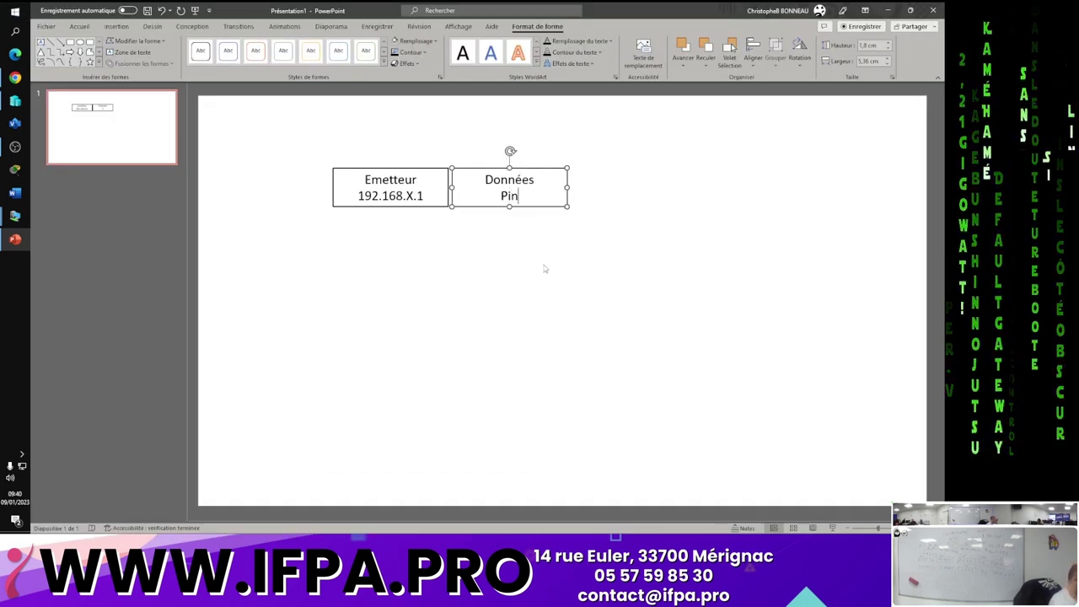
pyautogui.click(415, 209)
# Duplicate the Emetteur box right of Données and relabel it 'Destinataire'
pyautogui.hotkey('ctrl', 'd')
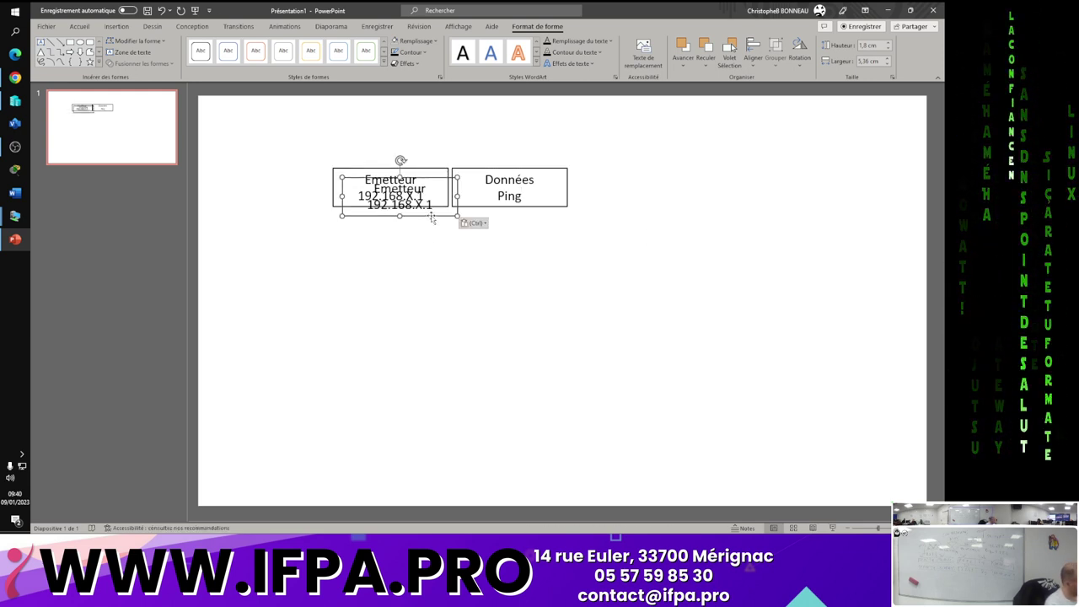
pyautogui.moveTo(431, 218); pyautogui.dragTo(663, 211)
pyautogui.doubleClick(631, 182)
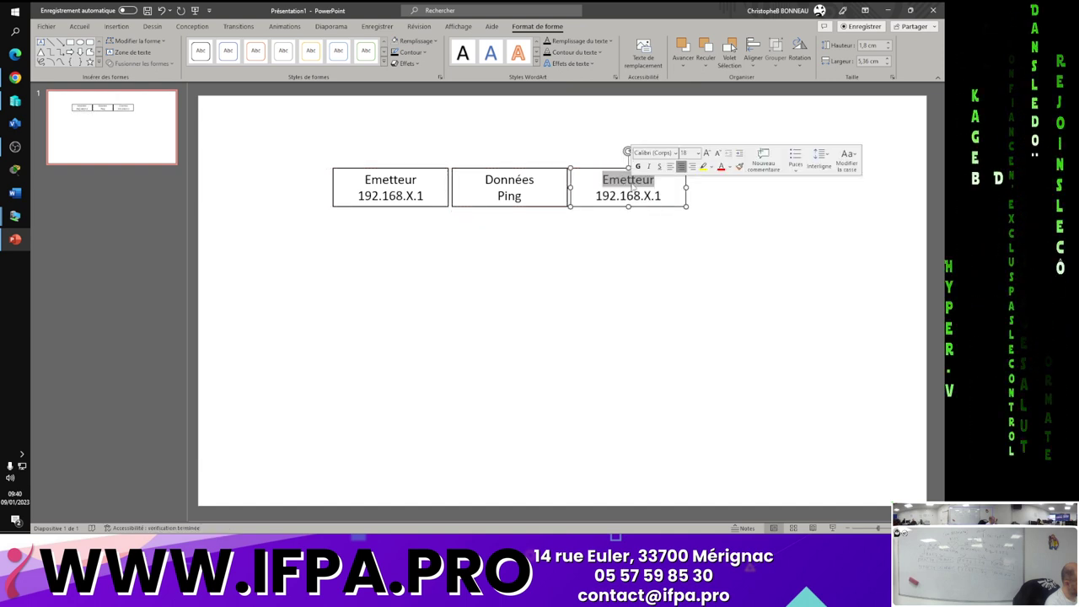
pyautogui.write('Destinataire')
# Replace the copied address with 8.8.8.8 in the Destinataire box
pyautogui.press('Down')
pyautogui.press('BackSpace')
pyautogui.press('BackSpace')
pyautogui.press('BackSpace')
pyautogui.press('BackSpace')
pyautogui.press('BackSpace')
pyautogui.press('BackSpace')
pyautogui.press('BackSpace')
pyautogui.press('BackSpace')
pyautogui.press('BackSpace')
pyautogui.press('BackSpace')
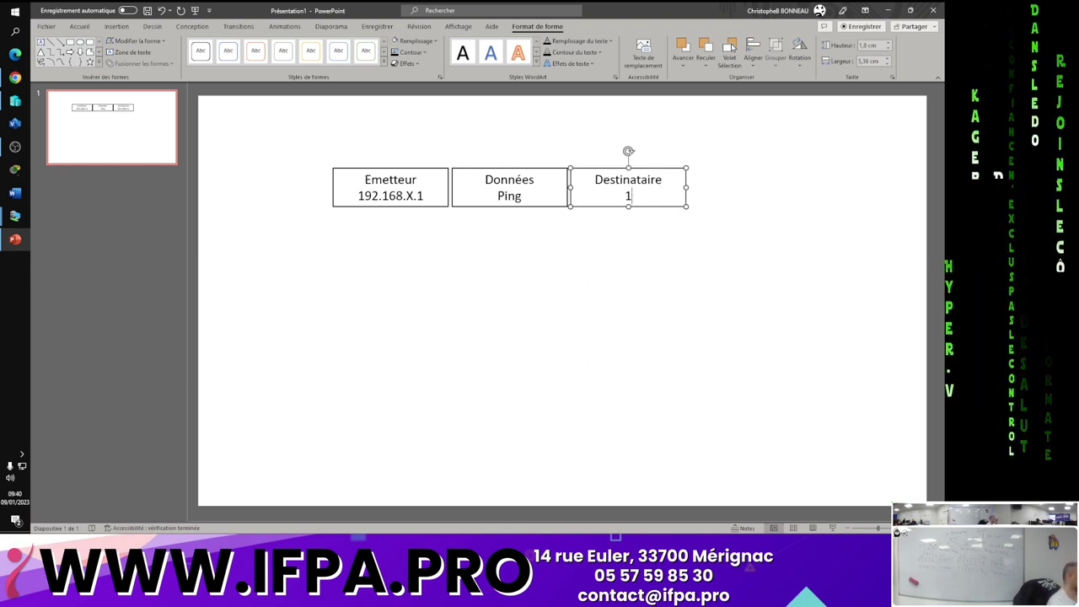
pyautogui.write('8,8,')
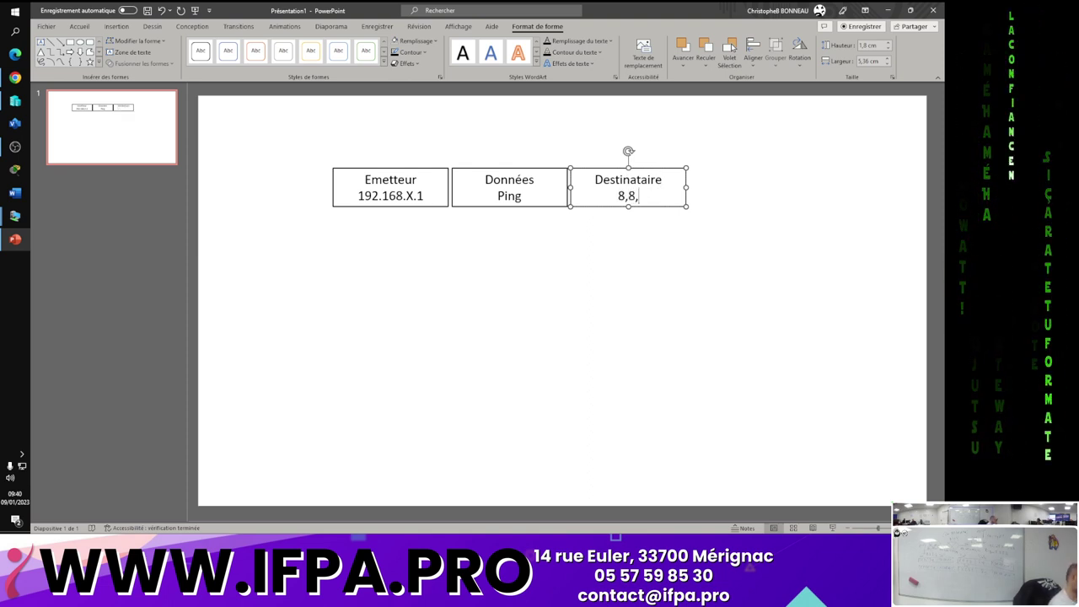
pyautogui.press('BackSpace')
pyautogui.press('BackSpace')
pyautogui.press('BackSpace')
pyautogui.write(';8;8')
pyautogui.press('BackSpace')
pyautogui.press('BackSpace')
pyautogui.press('BackSpace')
pyautogui.press('BackSpace')
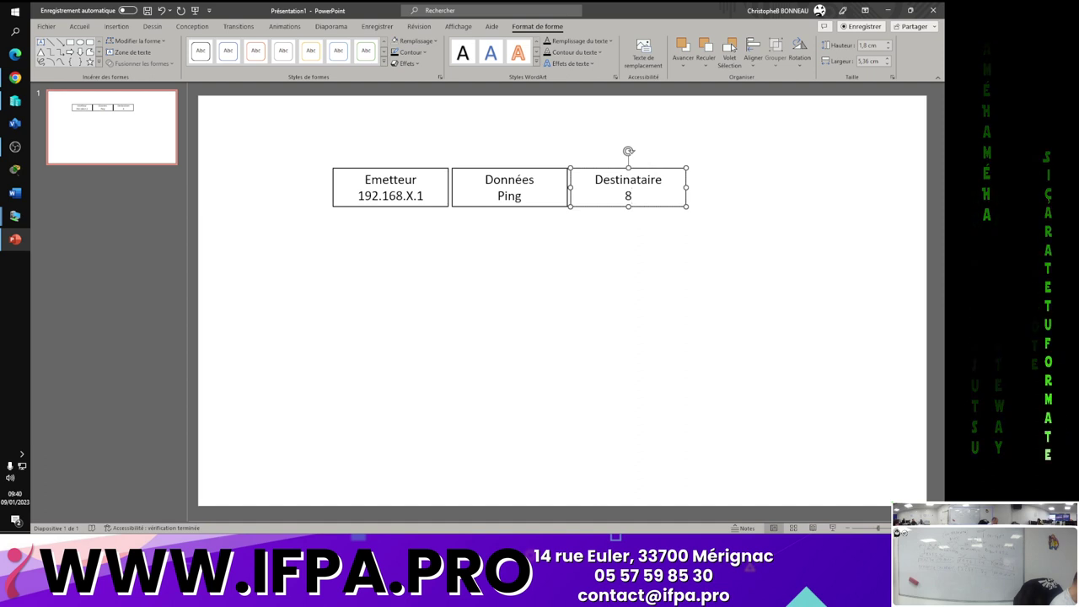
pyautogui.write('.8.8.8')
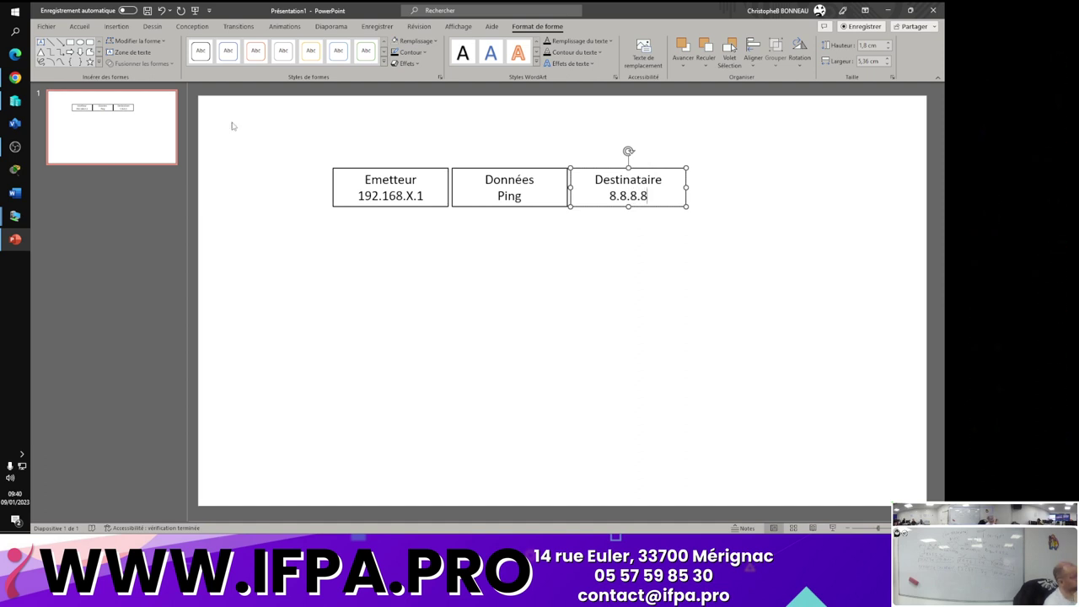
pyautogui.click(506, 236)
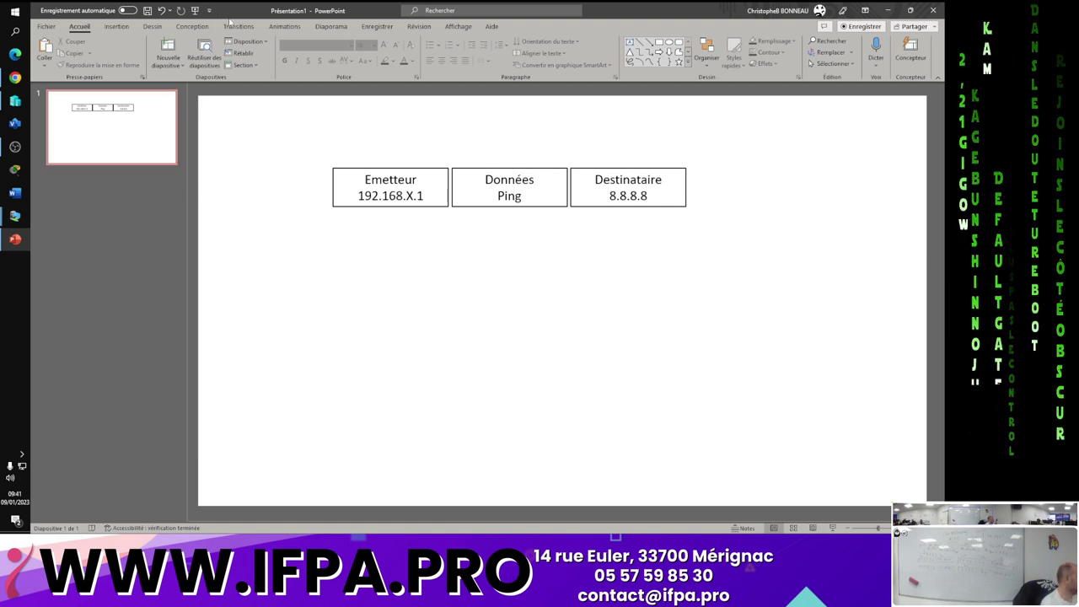
# Open PowerPoint's stock images library via Insertion > Images > Images de photothèque
pyautogui.click(117, 27)
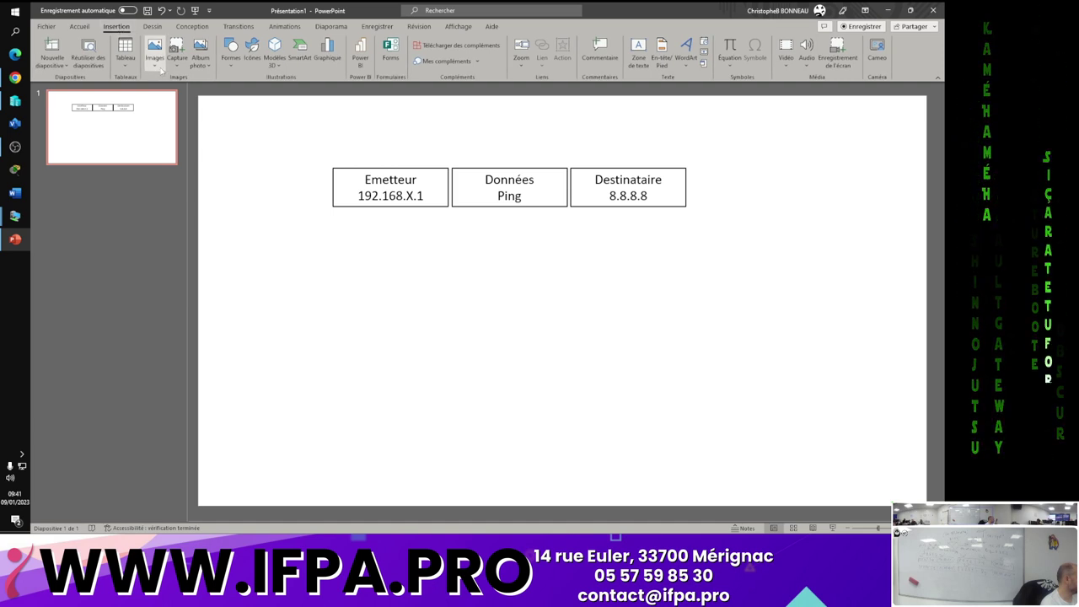
pyautogui.click(160, 64)
pyautogui.click(183, 107)
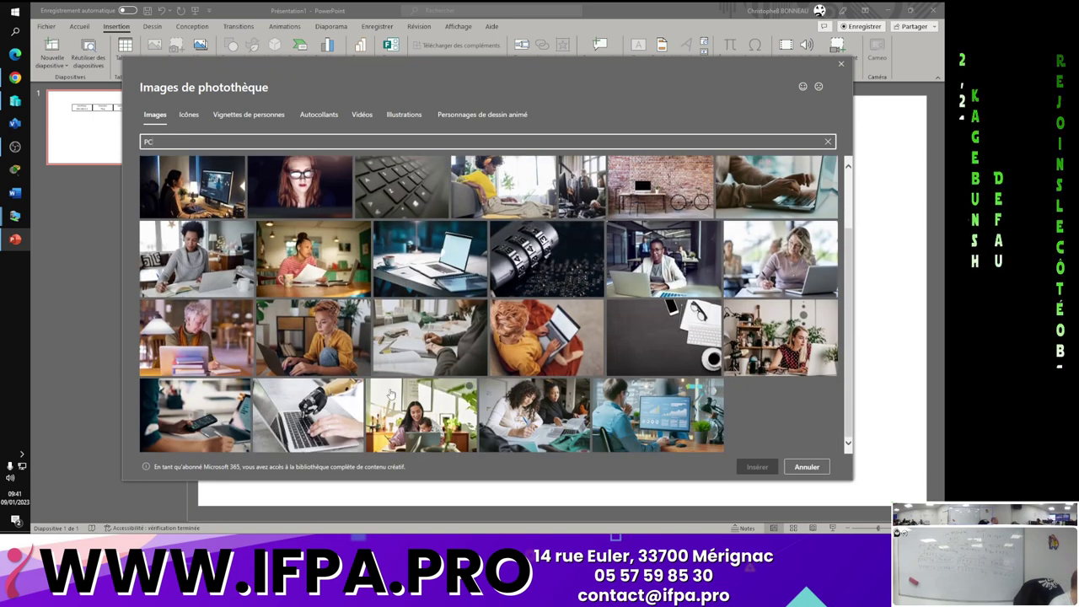
# Insert the desktop PC with tower icon from the PC icon results and place it above the Emetteur box
pyautogui.click(187, 115)
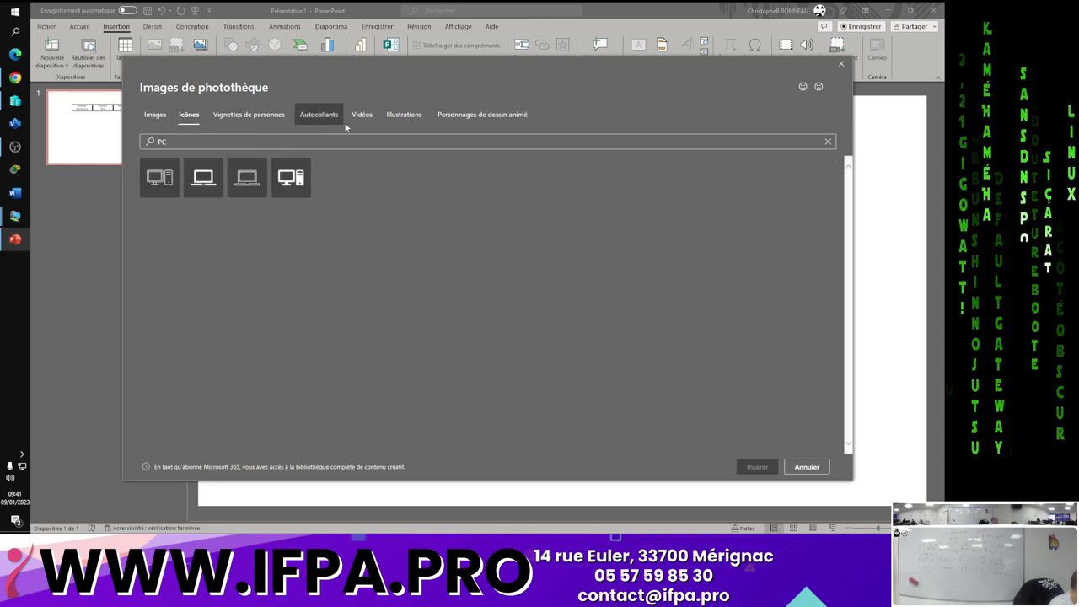
pyautogui.click(400, 123)
pyautogui.click(190, 120)
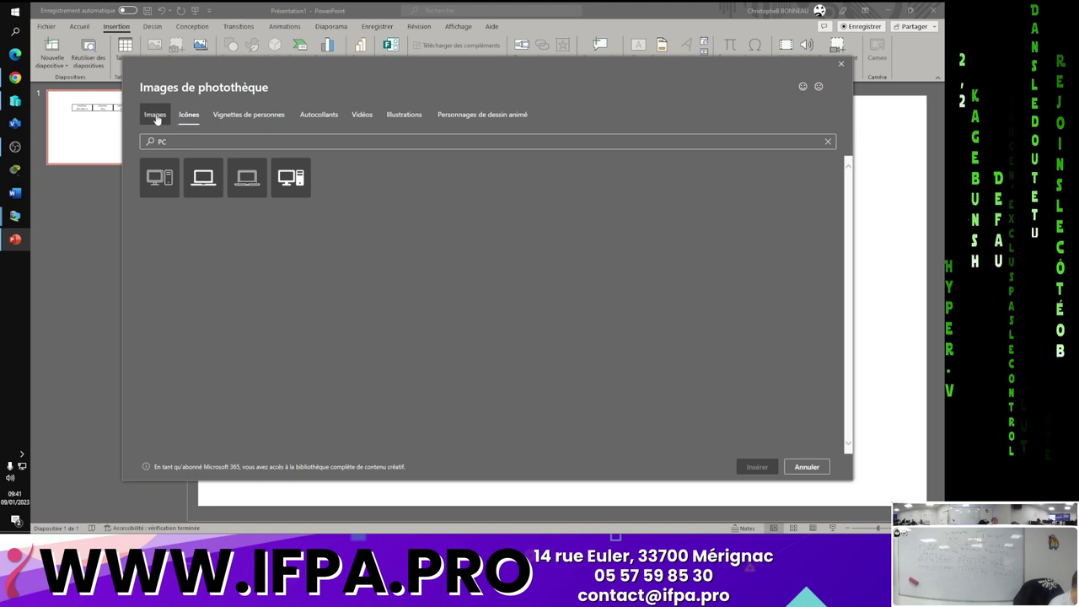
pyautogui.click(291, 177)
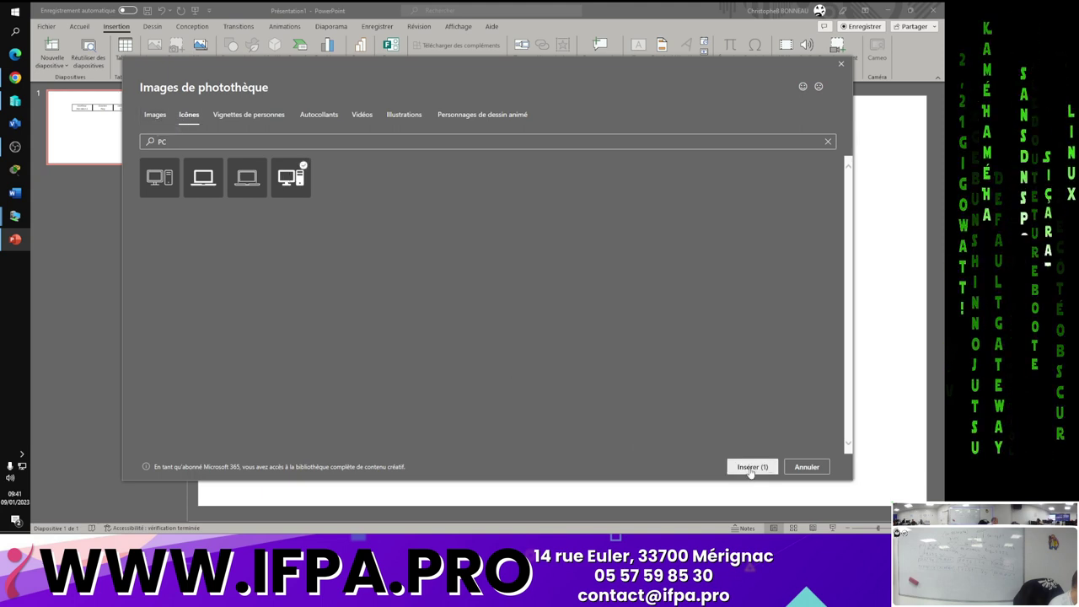
pyautogui.click(750, 468)
pyautogui.moveTo(568, 302); pyautogui.dragTo(299, 148)
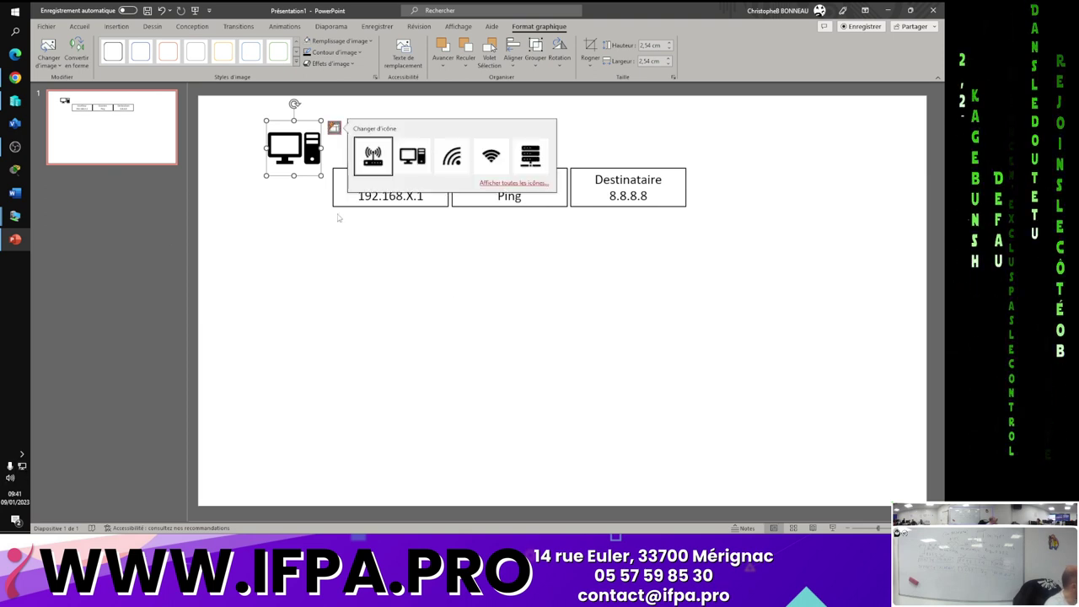
pyautogui.click(336, 210)
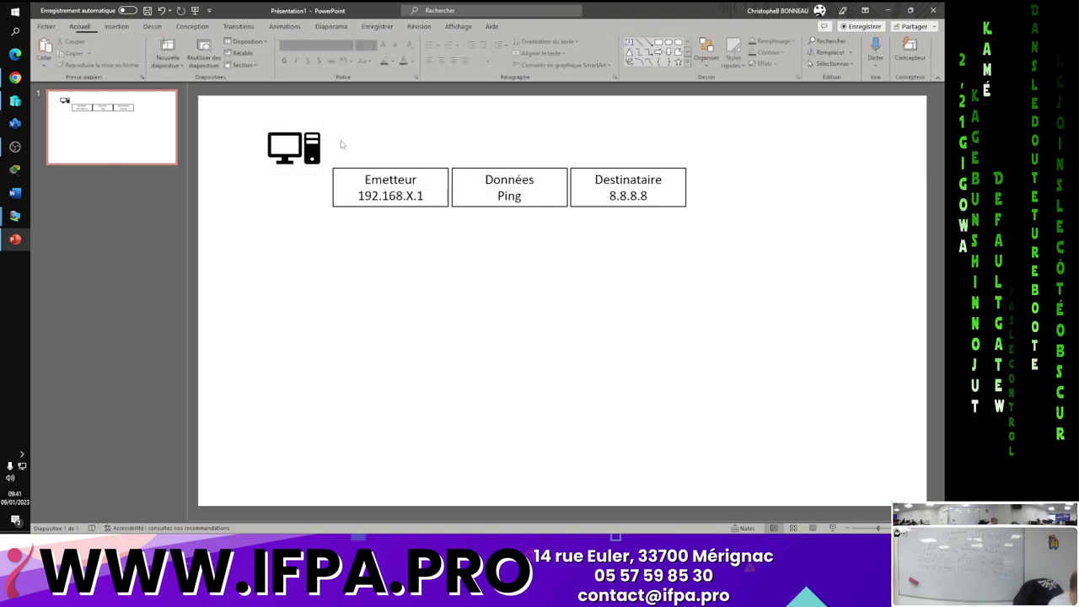
pyautogui.click(117, 26)
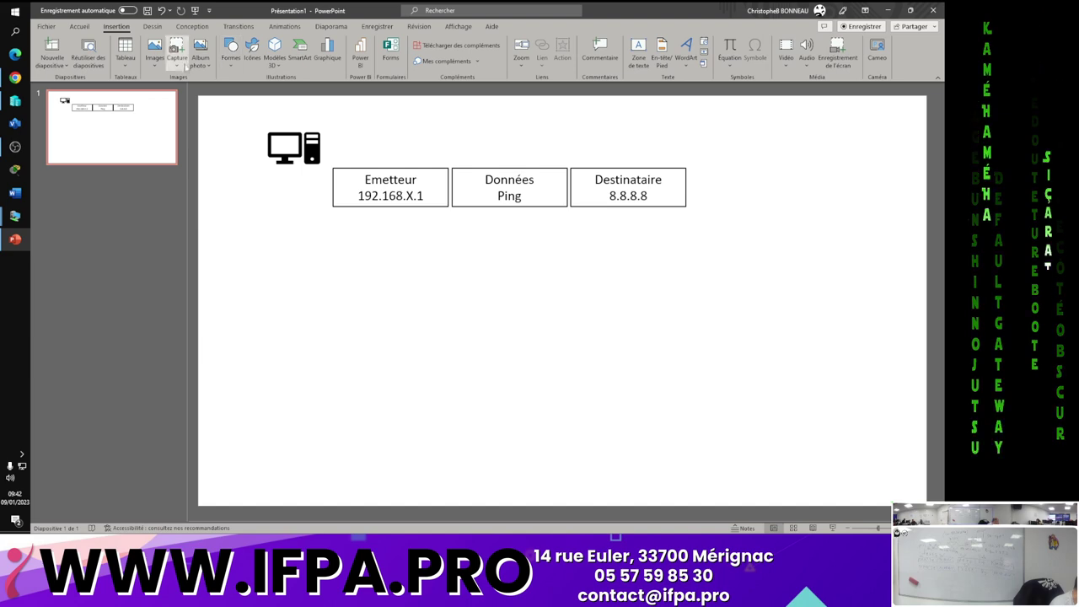
pyautogui.click(157, 69)
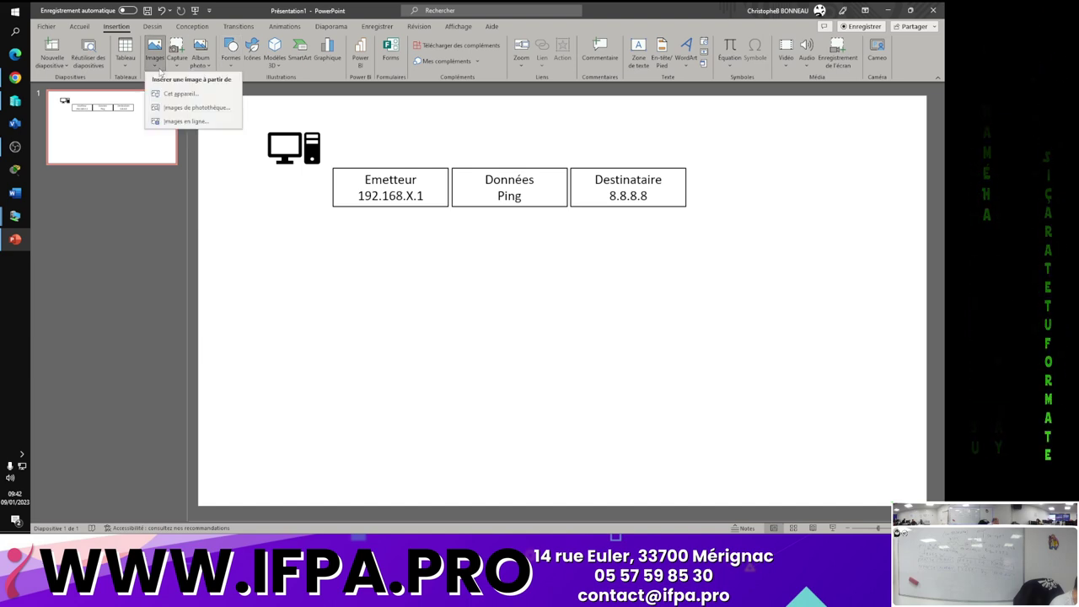
pyautogui.click(194, 124)
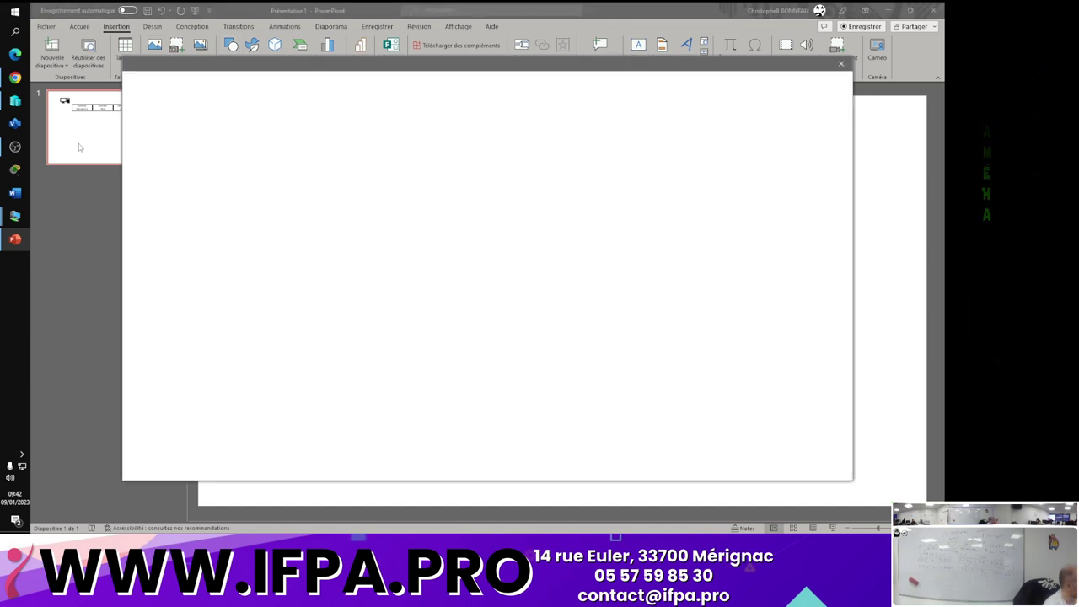
pyautogui.write('SER')
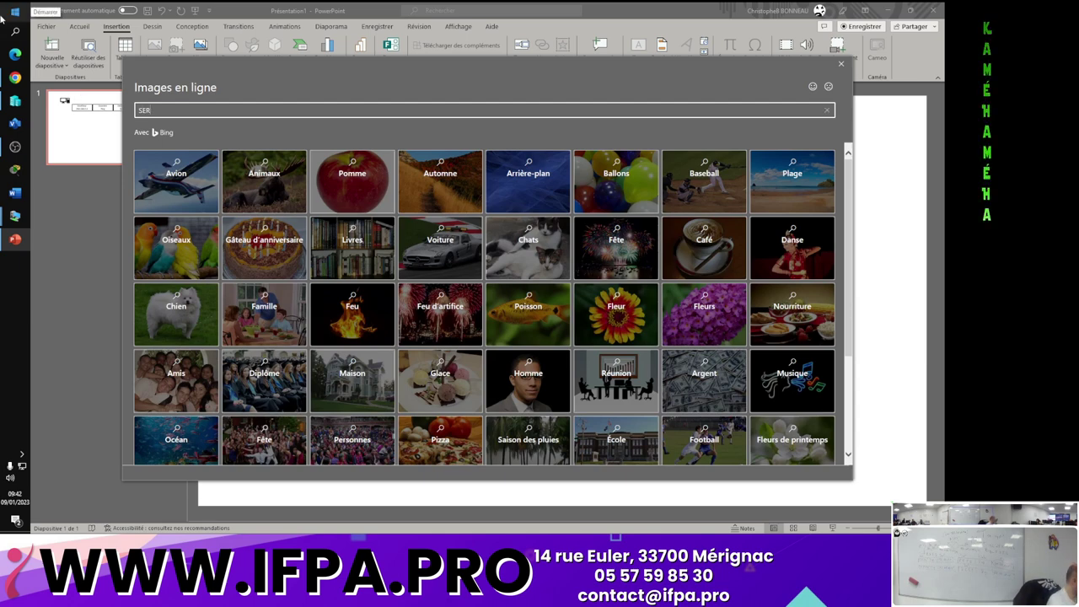
pyautogui.write('VEUR')
pyautogui.press('Return')
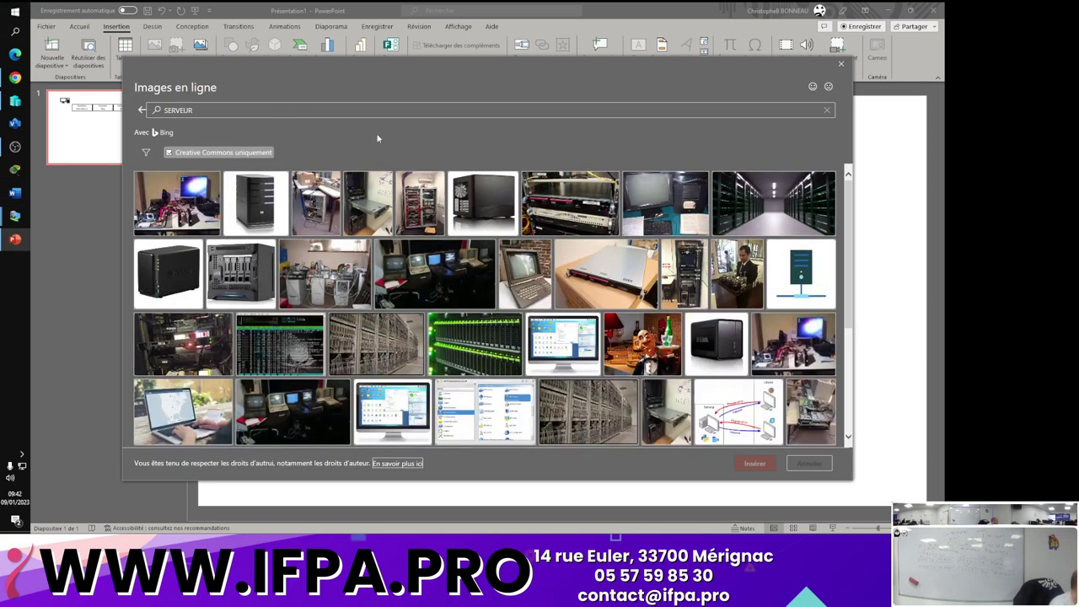
pyautogui.scroll(-3, 578, 310)
pyautogui.scroll(-3, 579, 310)
pyautogui.scroll(6, 579, 310)
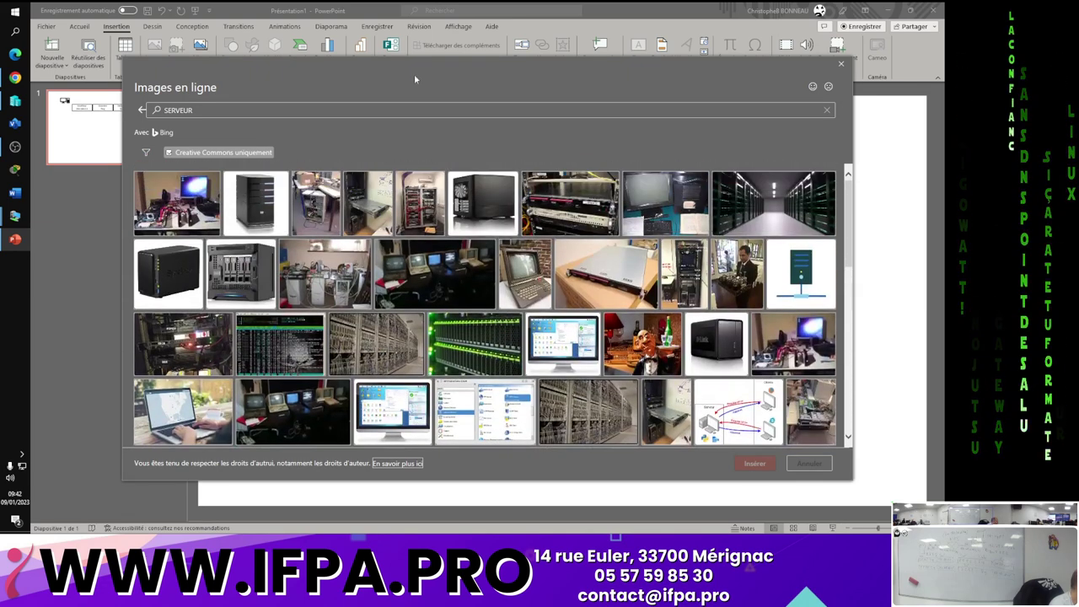
pyautogui.click(141, 109)
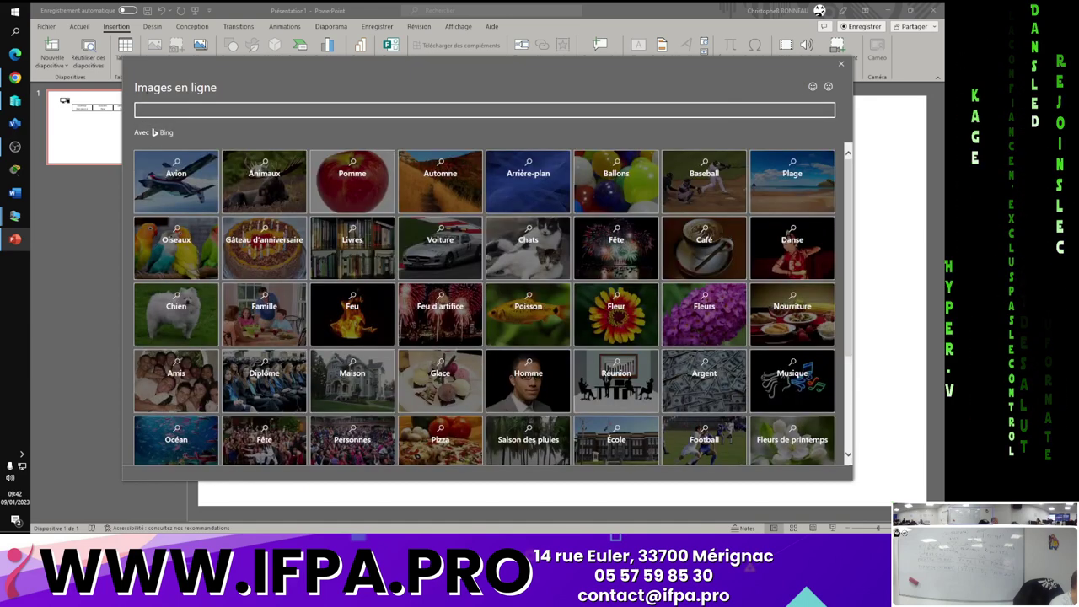
pyautogui.click(843, 66)
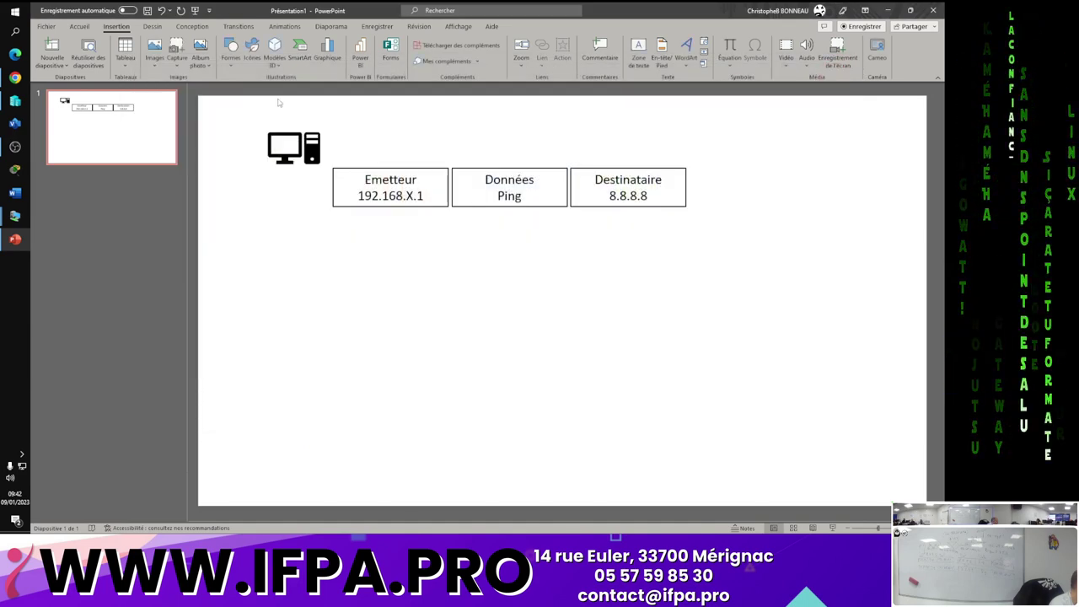
pyautogui.click(156, 65)
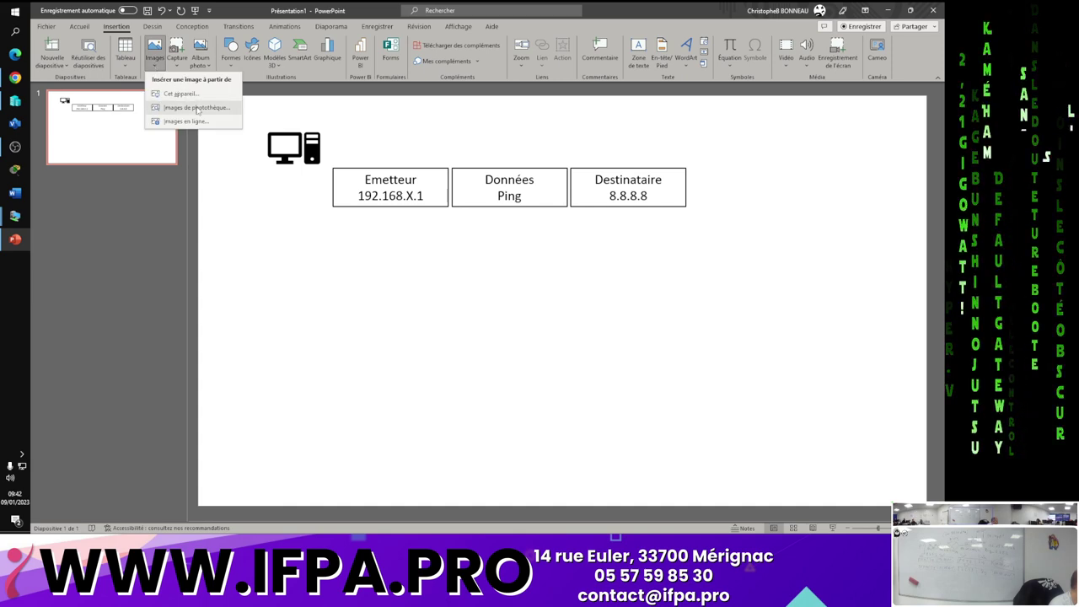
pyautogui.click(196, 107)
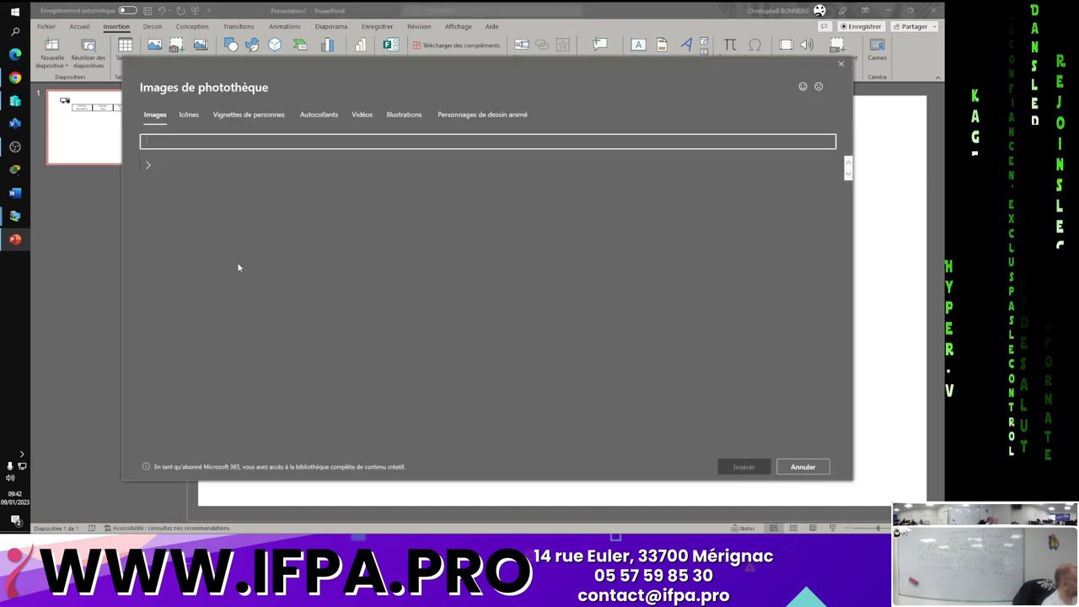
pyautogui.write('SERVEUR')
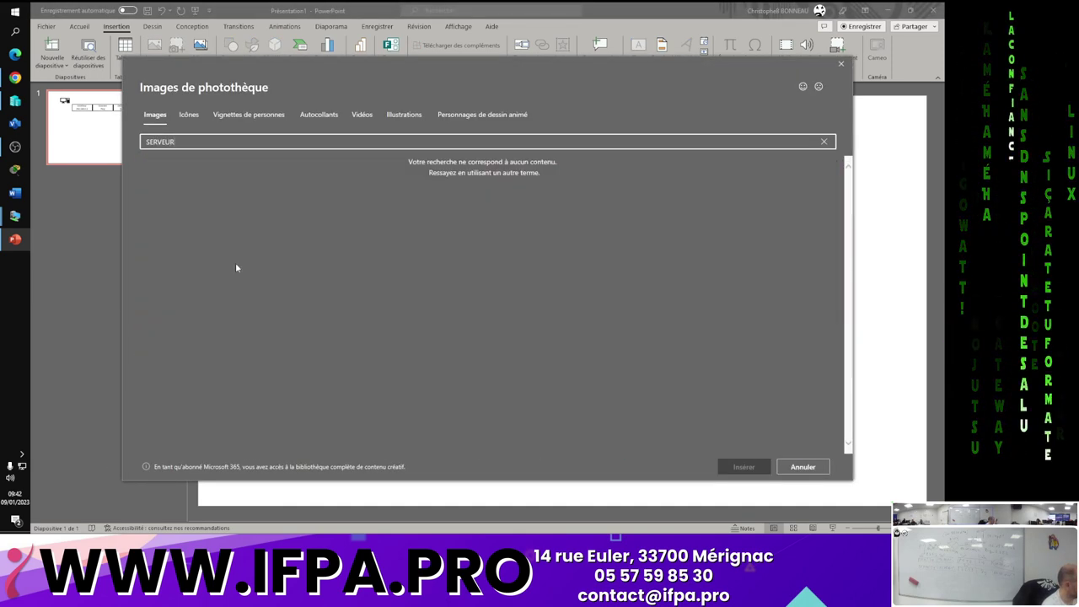
pyautogui.scroll(-1, 628, 314)
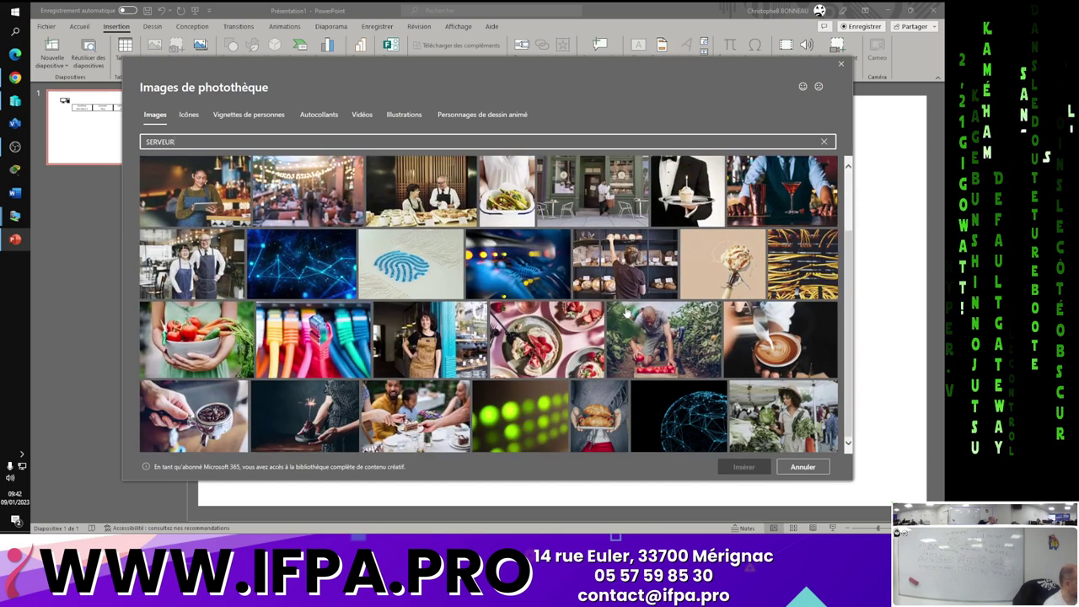
pyautogui.scroll(1, 631, 313)
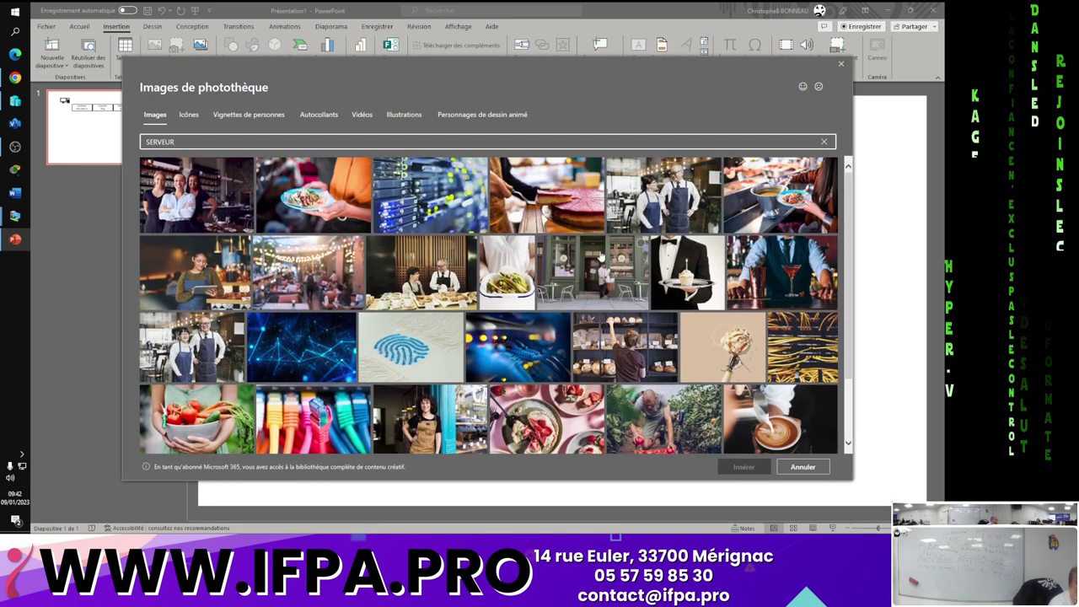
pyautogui.click(198, 118)
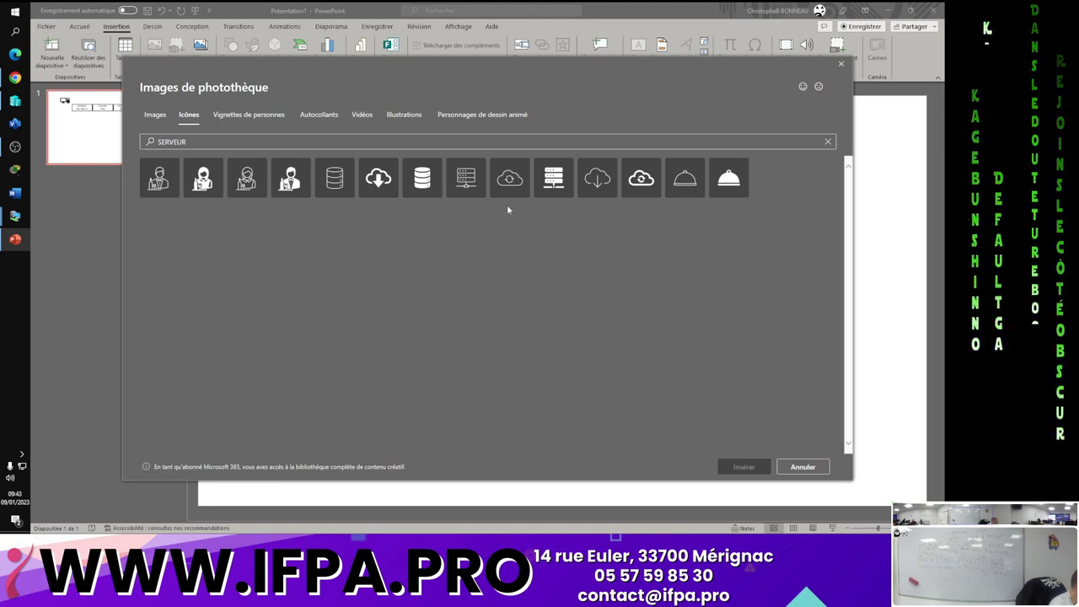
pyautogui.click(827, 142)
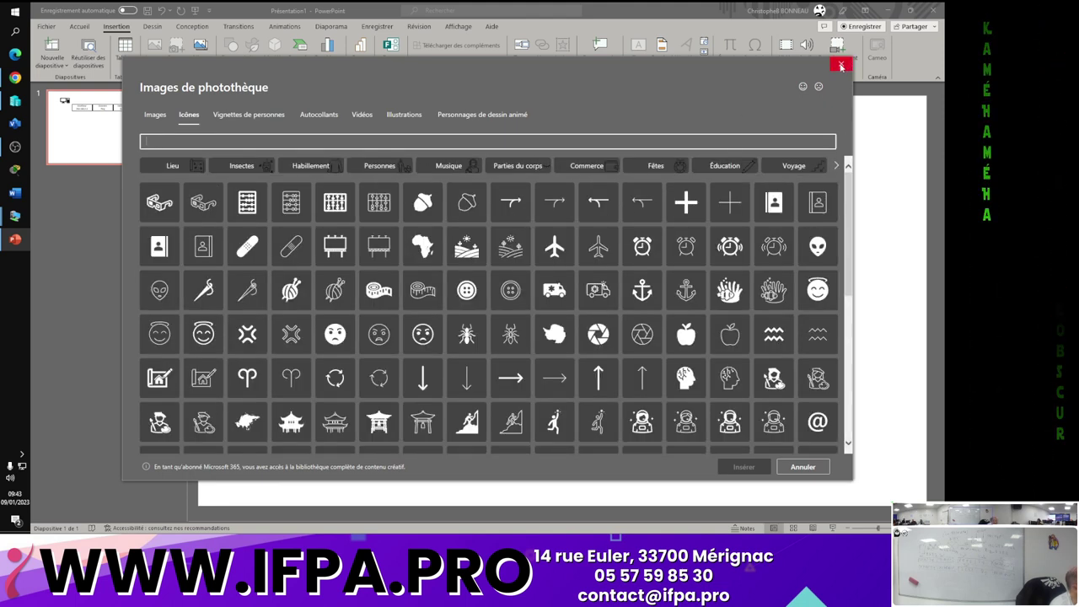
pyautogui.click(840, 66)
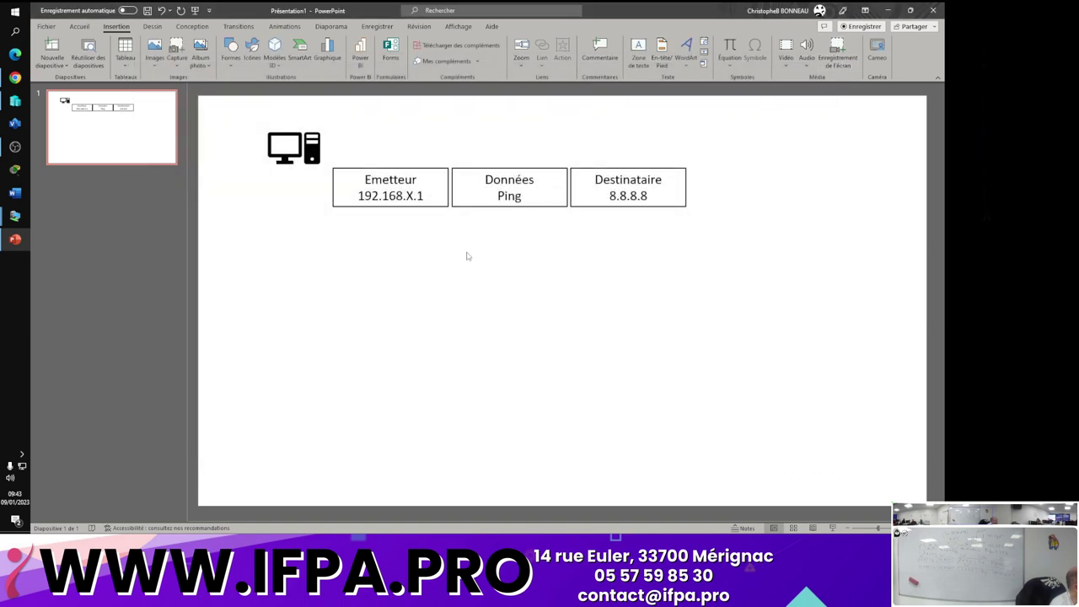
# Bring the SRVCB01 VM's ZeroShell web page forward and show its Network interfaces page
pyautogui.click(15, 216)
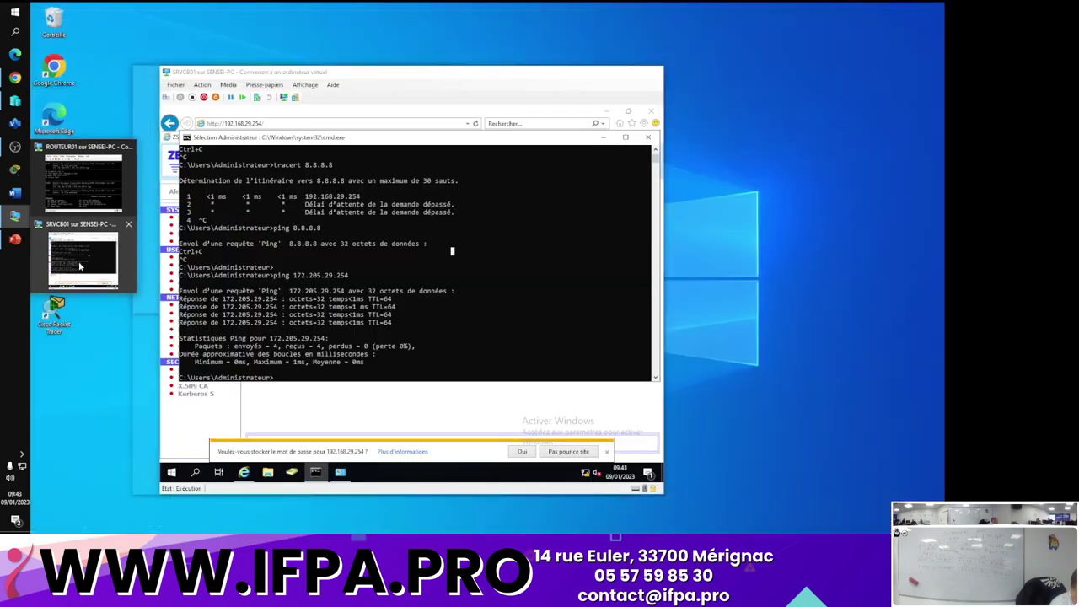
pyautogui.click(96, 263)
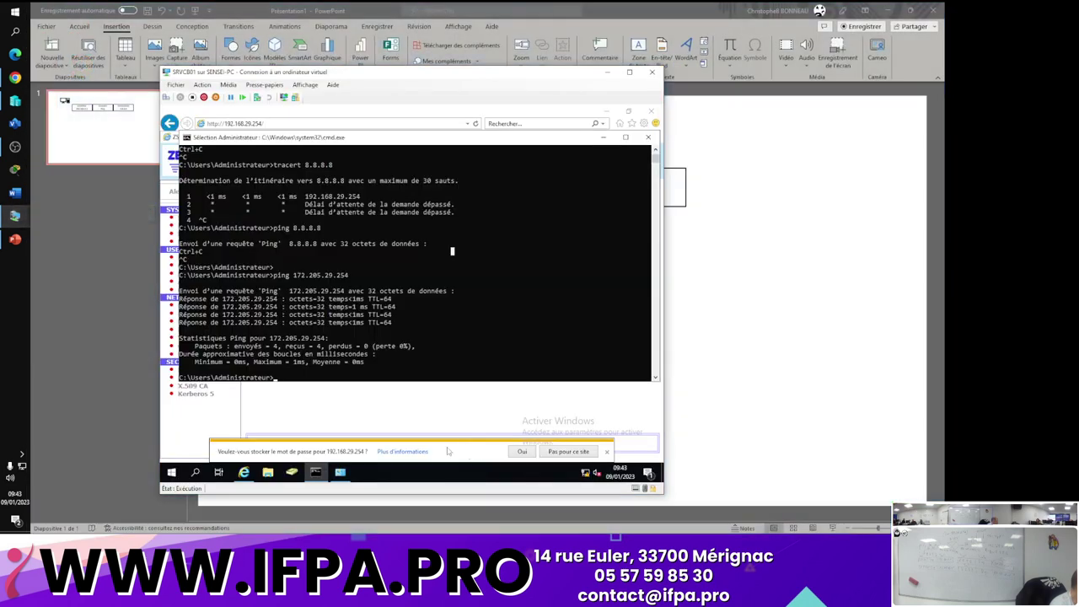
pyautogui.click(401, 411)
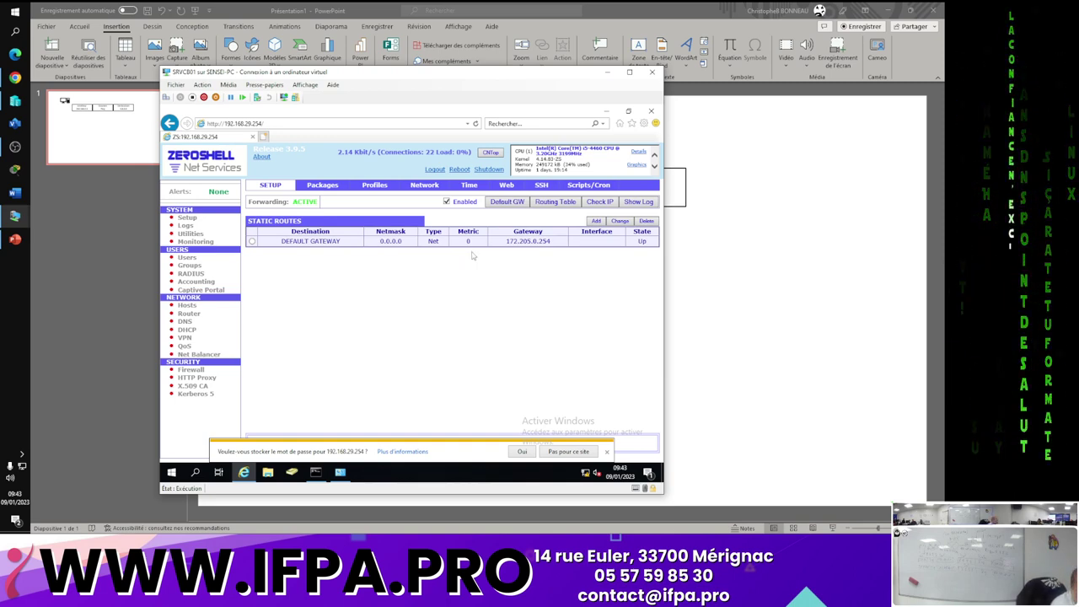
pyautogui.click(419, 186)
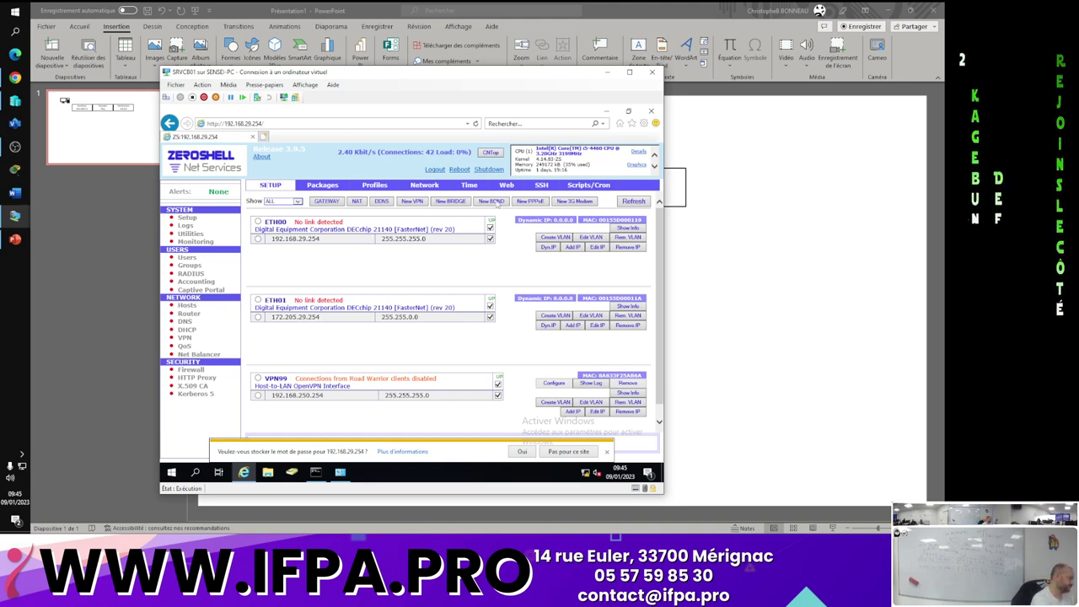
# Open ZeroShell's Default Gateway dialog, showing 172.205.0.254, and move it up over the ETH00 row
pyautogui.click(325, 202)
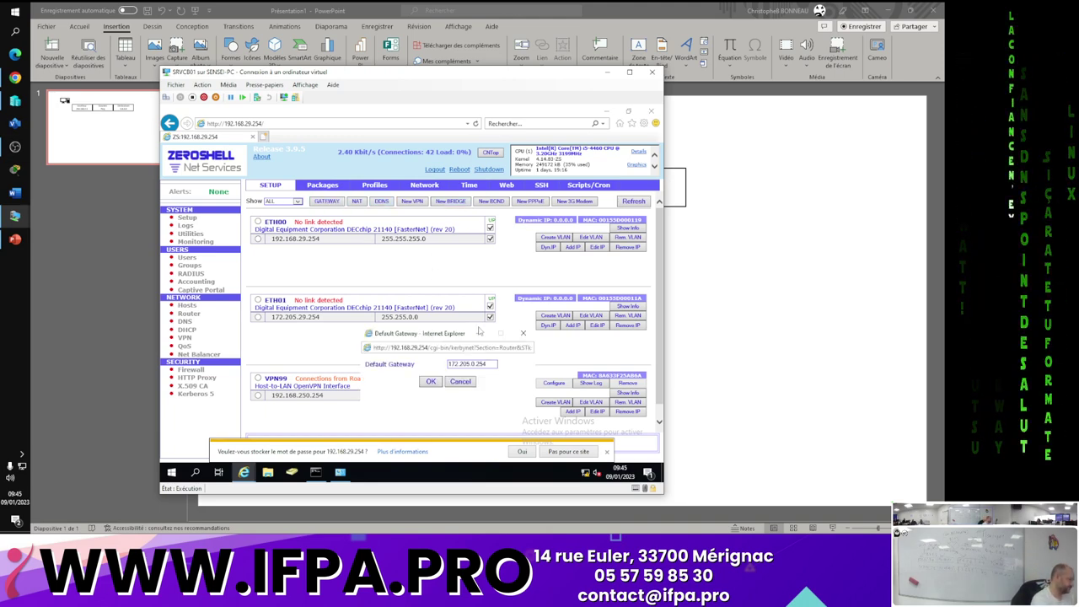
pyautogui.moveTo(421, 333); pyautogui.dragTo(419, 221)
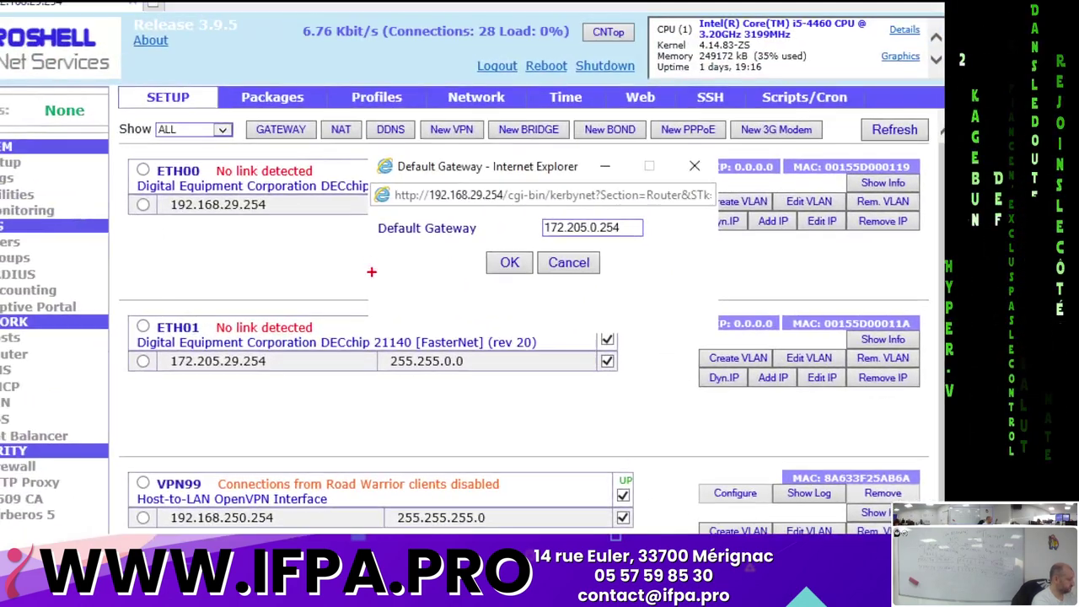
pyautogui.moveTo(241, 116); pyautogui.dragTo(325, 145)
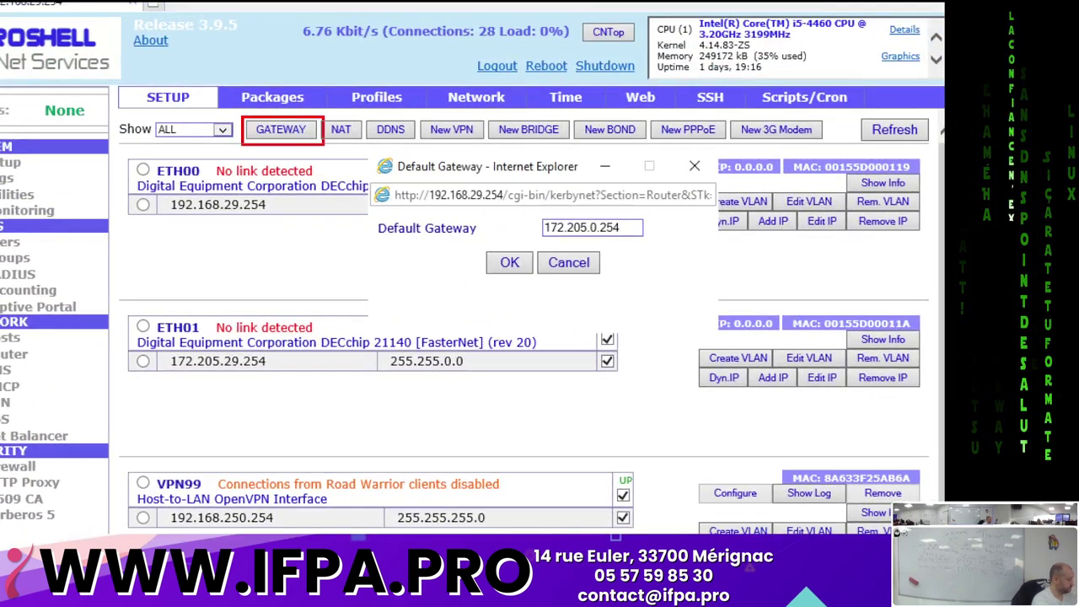
pyautogui.moveTo(253, 116); pyautogui.dragTo(234, 78)
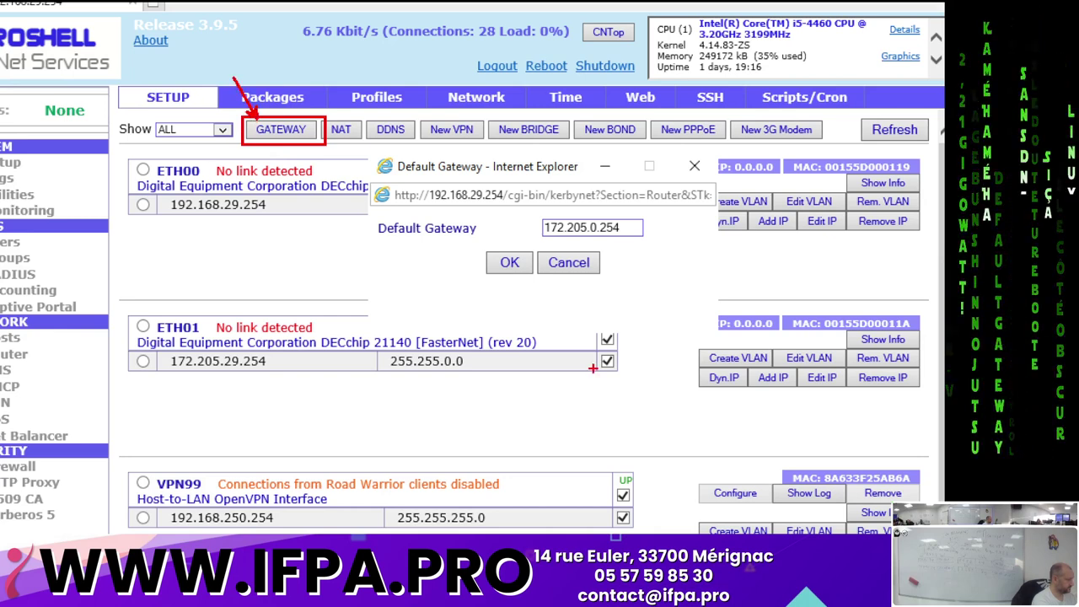
pyautogui.moveTo(369, 146)
pyautogui.mouseDown()
pyautogui.moveTo(625, 235)
pyautogui.moveTo(718, 325)
pyautogui.mouseUp()
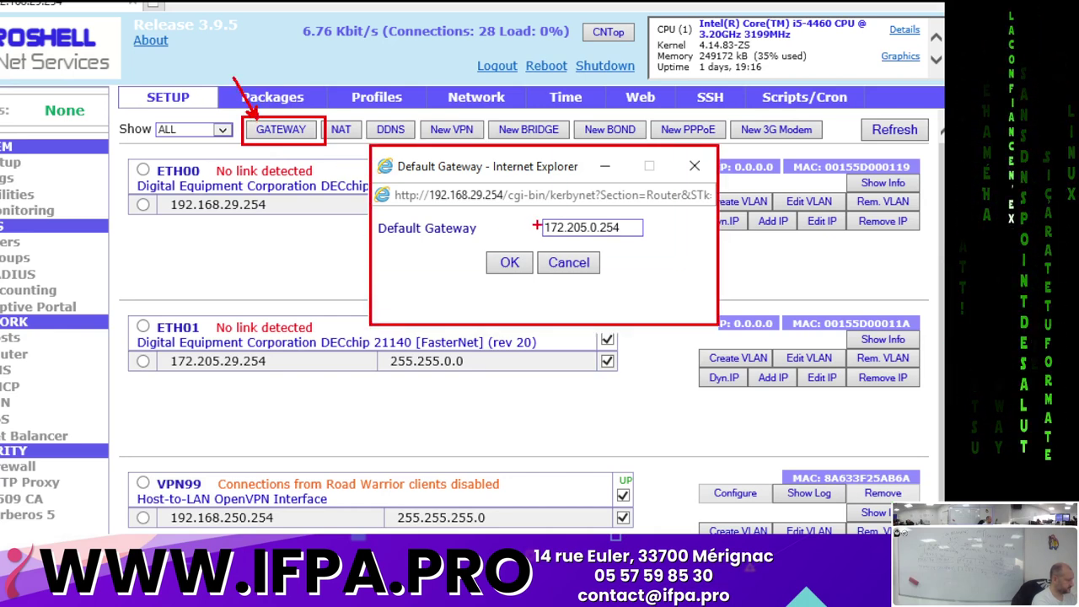
pyautogui.moveTo(547, 222); pyautogui.dragTo(499, 179)
pyautogui.moveTo(634, 230); pyautogui.dragTo(730, 247)
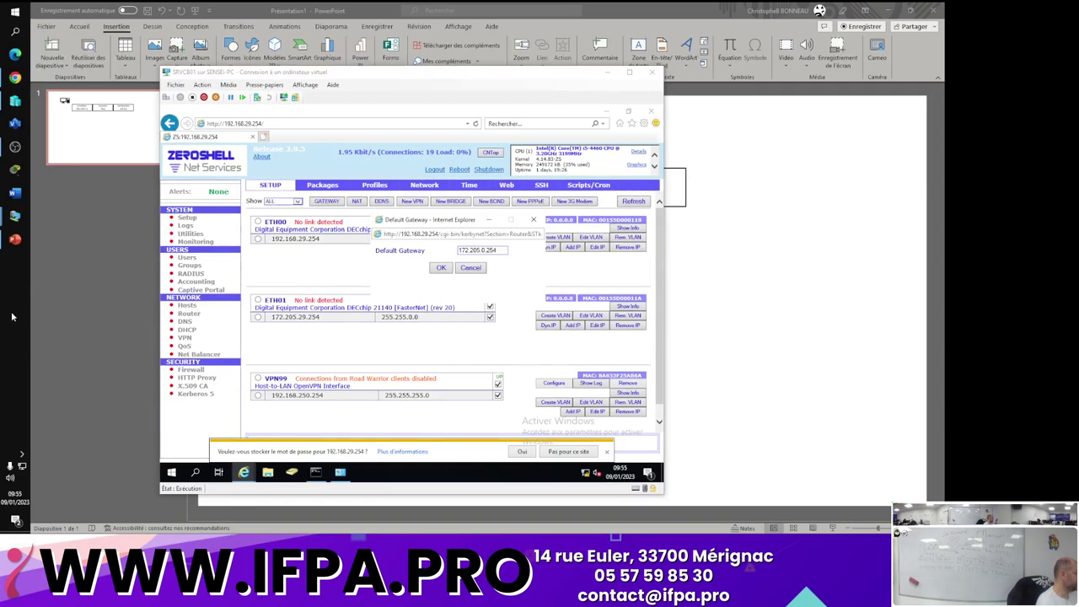
# Apply default gateway 172.205.0.254 and move ETH01 into the NAT Enabled Interfaces
pyautogui.click(441, 268)
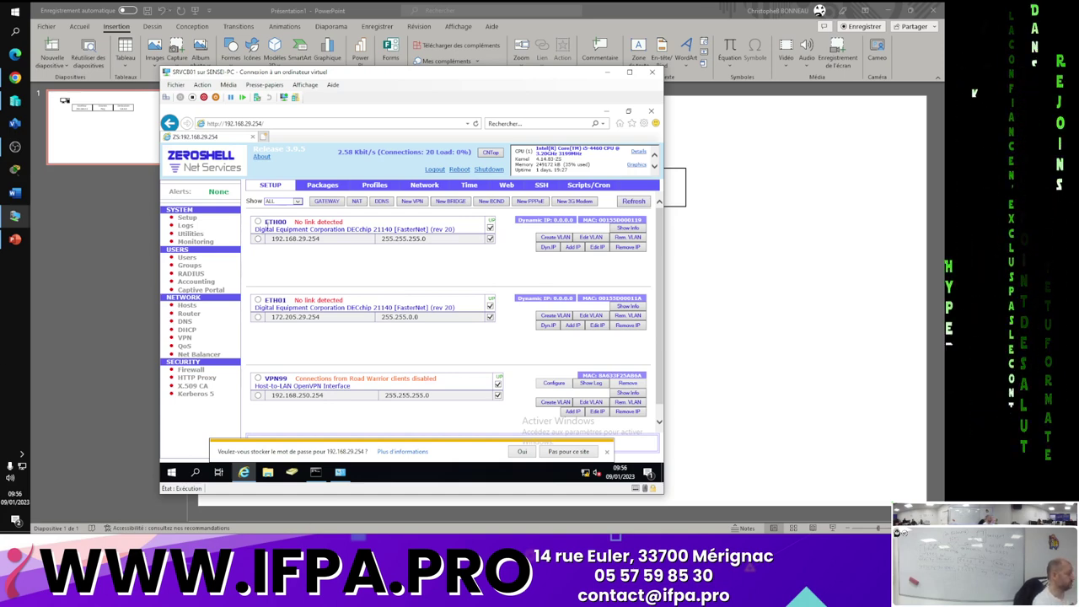
pyautogui.click(357, 201)
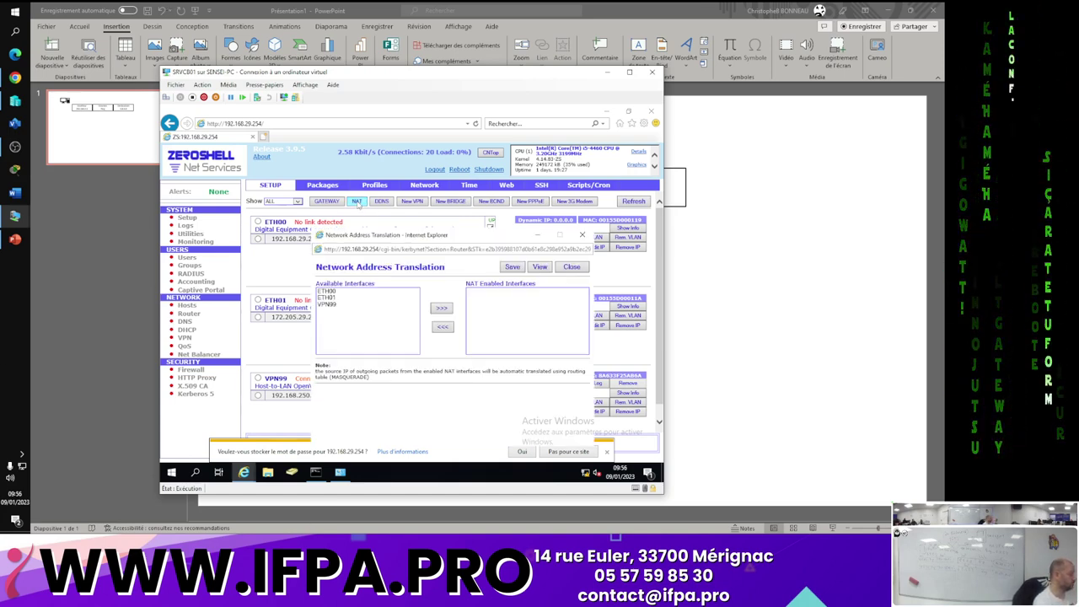
pyautogui.click(329, 297)
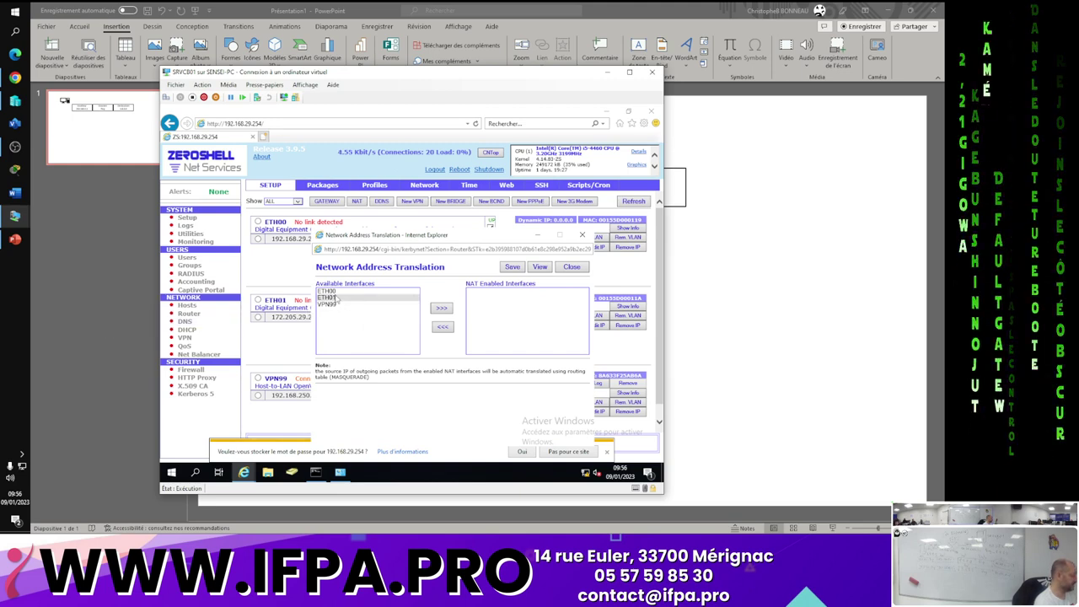
pyautogui.click(444, 310)
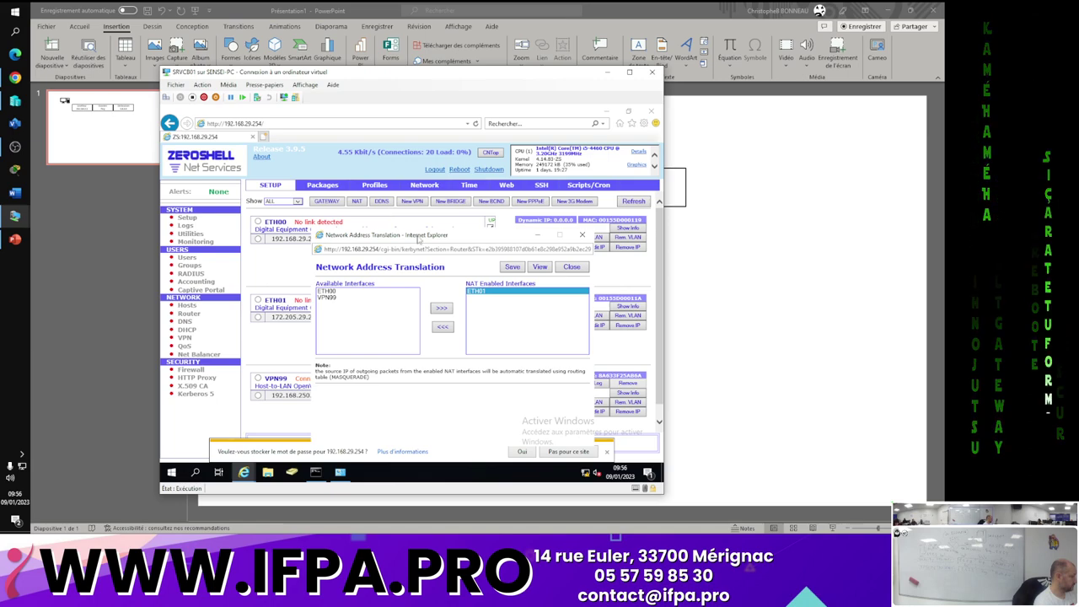
pyautogui.moveTo(418, 238); pyautogui.dragTo(418, 226)
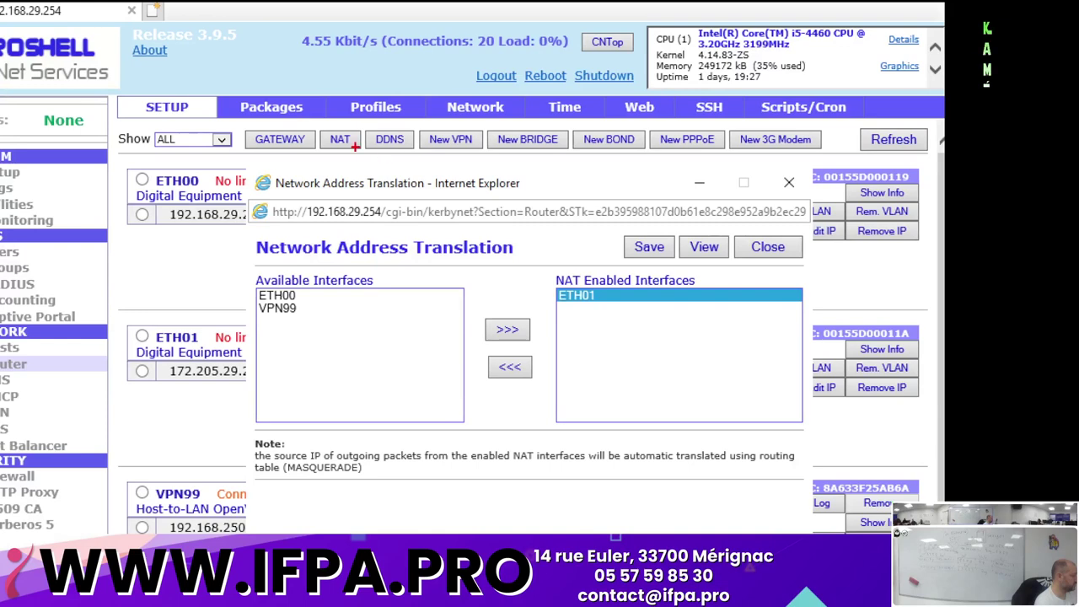
# Make several drags across the Network Address Translation window showing ETH01 NAT-enabled
pyautogui.moveTo(317, 127); pyautogui.dragTo(364, 151)
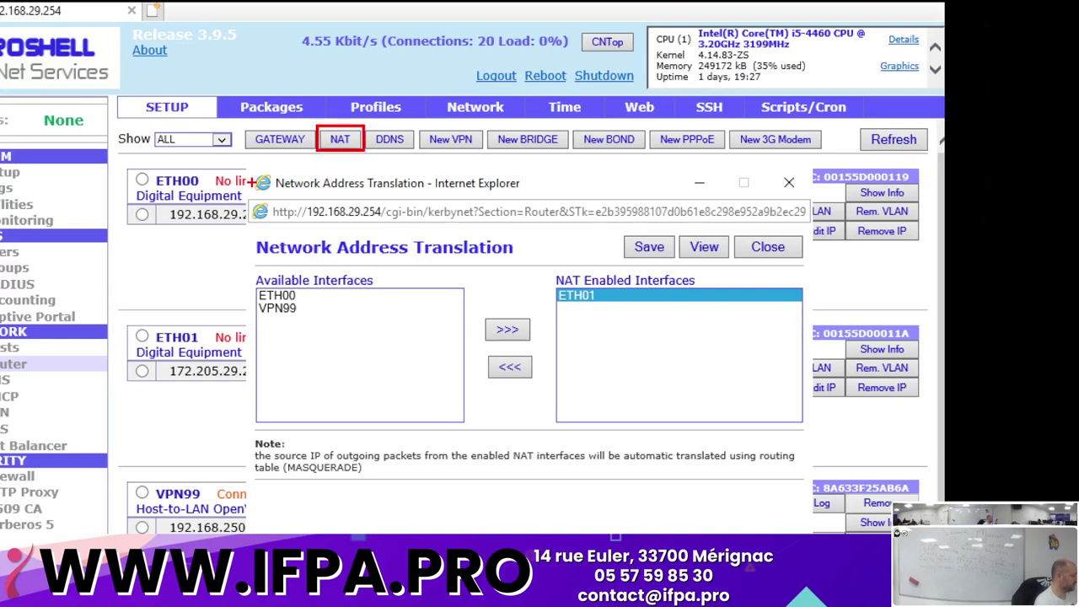
pyautogui.moveTo(250, 161)
pyautogui.mouseDown()
pyautogui.moveTo(765, 479)
pyautogui.moveTo(810, 450)
pyautogui.mouseUp()
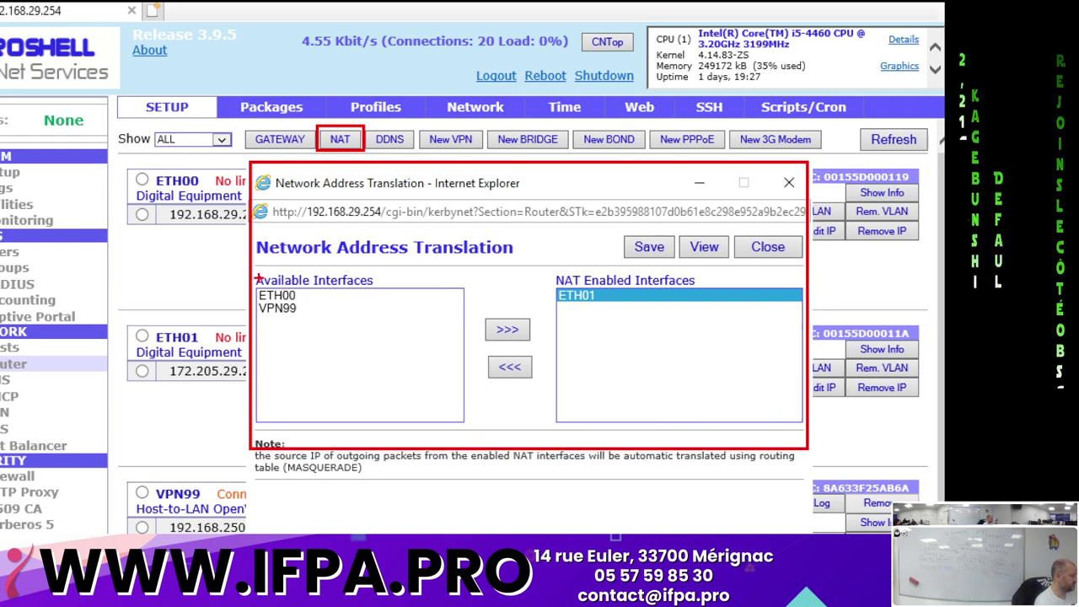
pyautogui.moveTo(261, 287); pyautogui.dragTo(233, 268)
pyautogui.moveTo(259, 310); pyautogui.dragTo(211, 310)
pyautogui.moveTo(259, 339); pyautogui.dragTo(209, 358)
pyautogui.moveTo(552, 288); pyautogui.dragTo(613, 312)
pyautogui.moveTo(493, 320); pyautogui.dragTo(484, 284)
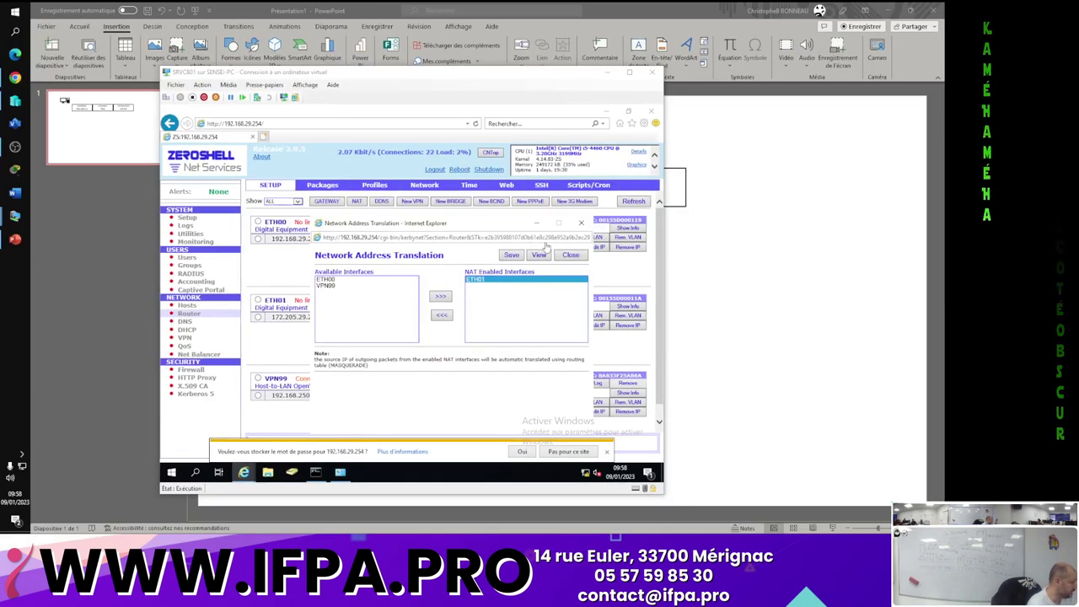
# Save the ETH01 NAT setting and run ping 8.8.8.8 in the VM's Command Prompt
pyautogui.click(512, 255)
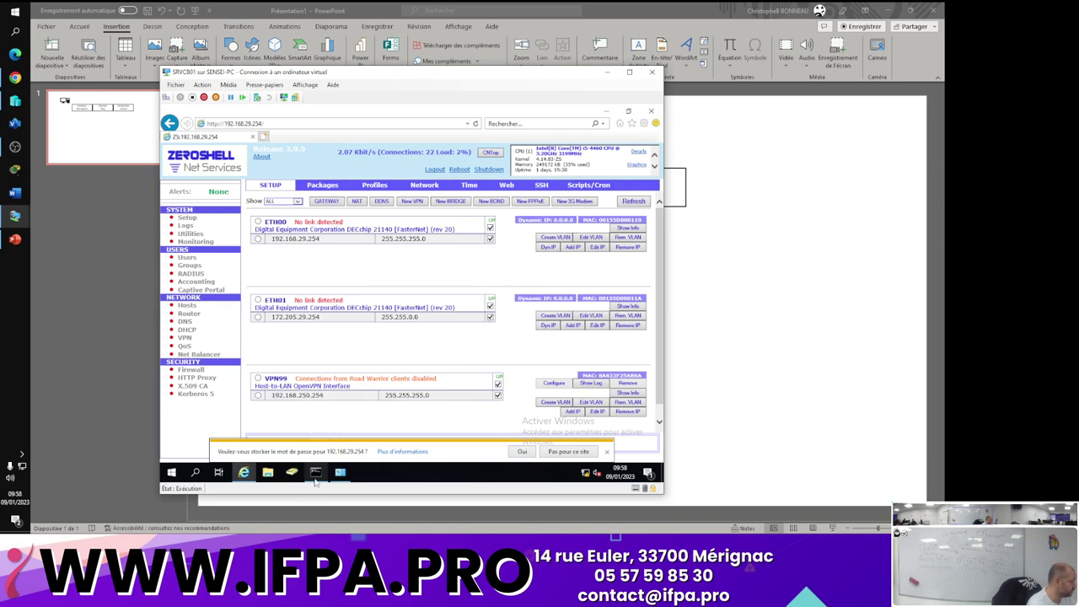
pyautogui.click(315, 476)
pyautogui.press('Return')
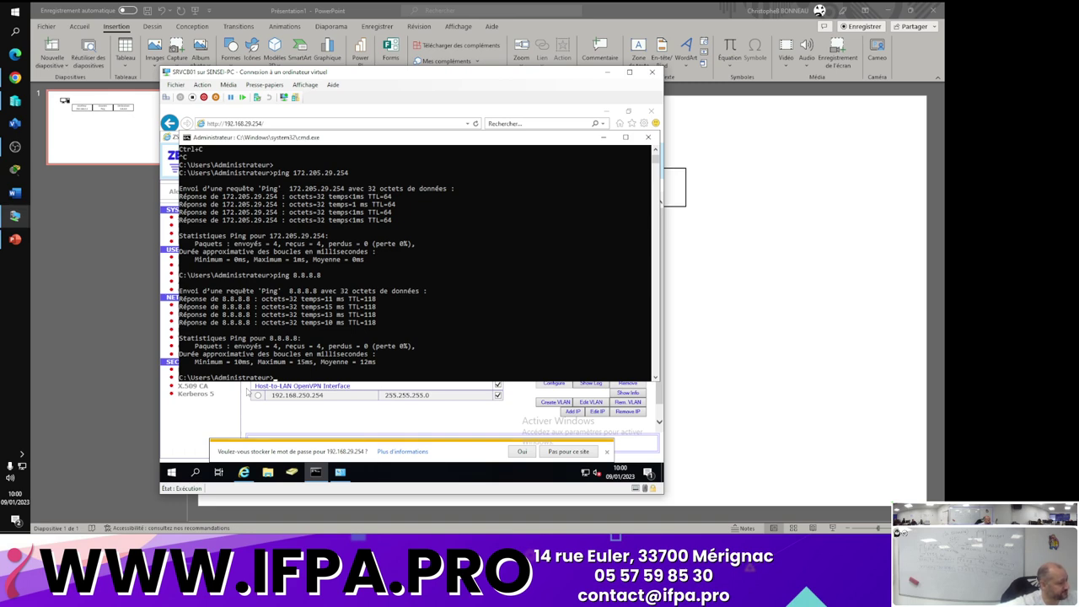
# Run tracert 8.8.8.8 (nine hops to dns.google), then recall it and start adding an option
pyautogui.write('tracert 8.8.8.')
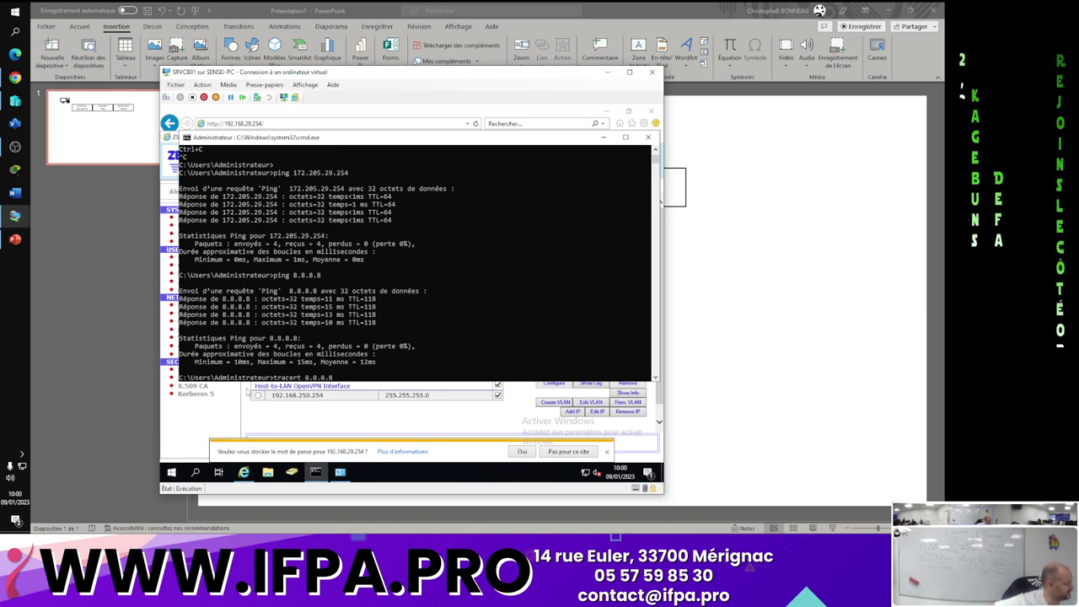
pyautogui.write('8')
pyautogui.press('Return')
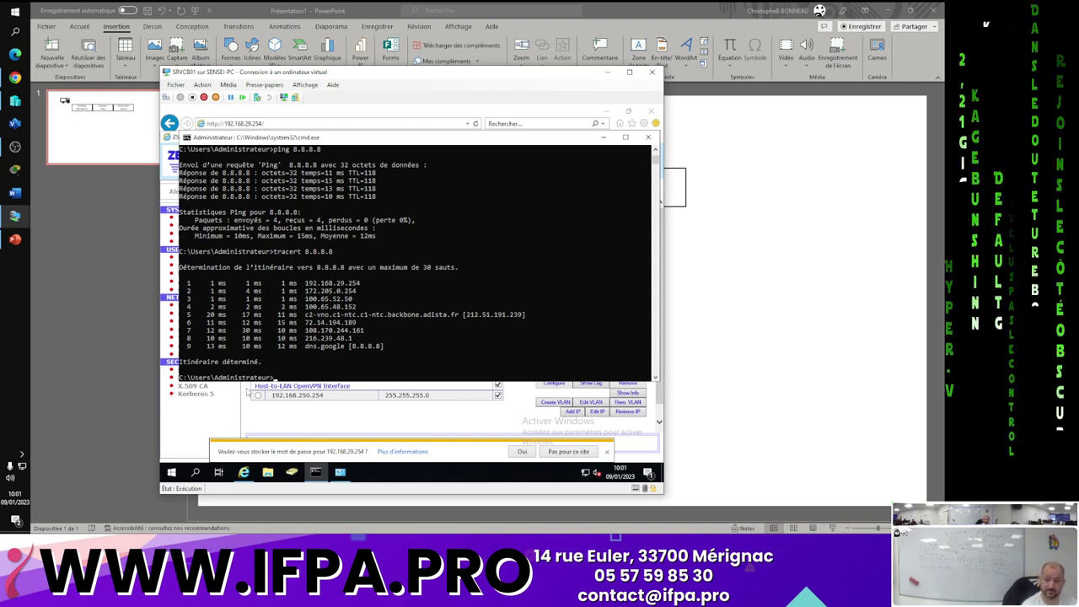
pyautogui.press('Up')
pyautogui.write('-')
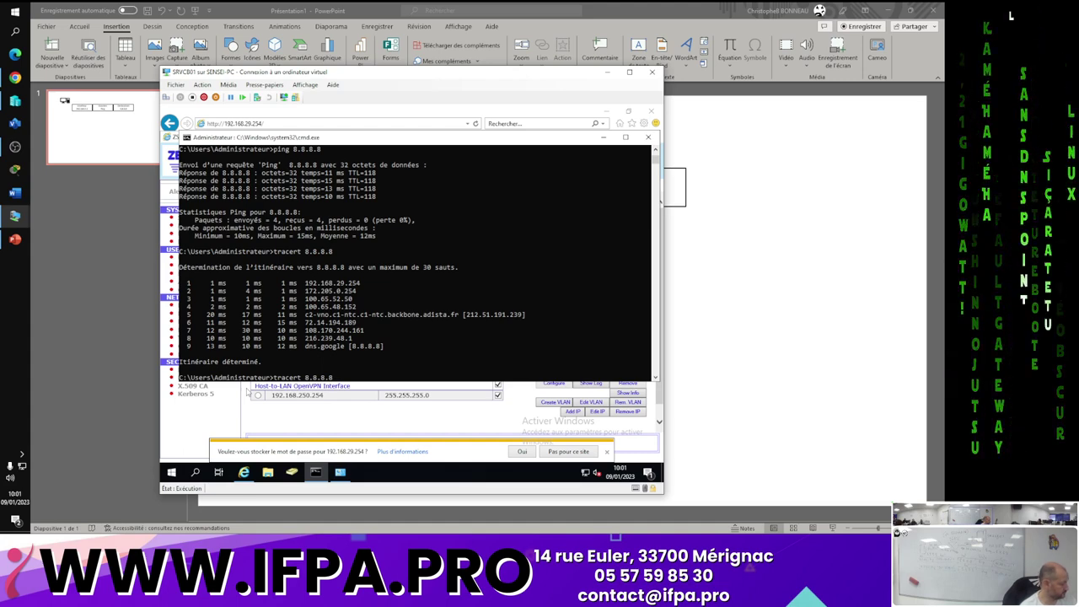
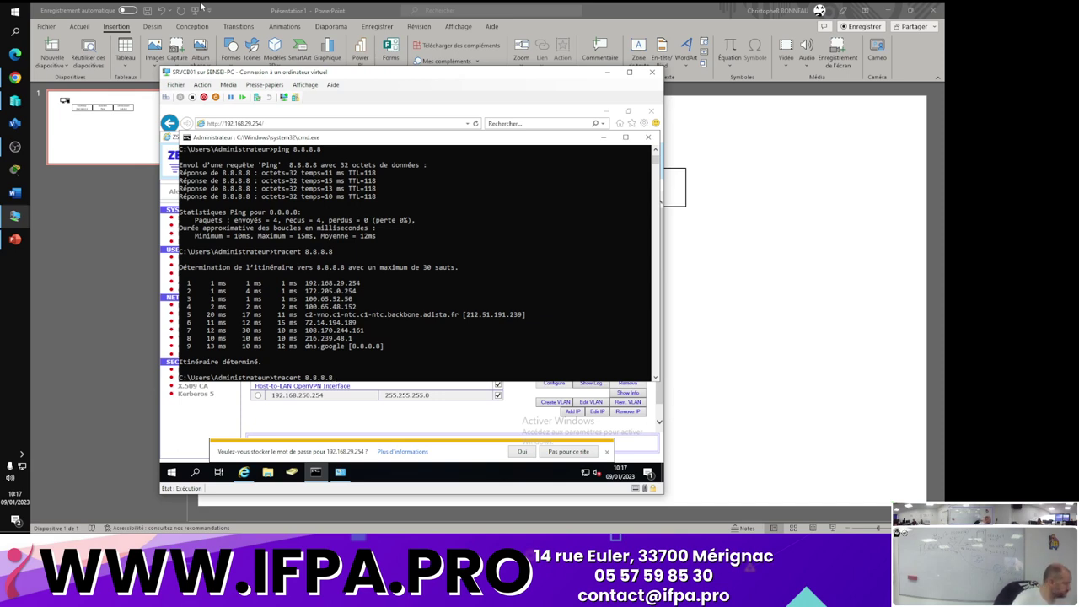
# Close the command prompt, minimise the VM console and presentation, deselect ROUTEUR01, and bring up Hyper-V's New choices
pyautogui.press('Escape')
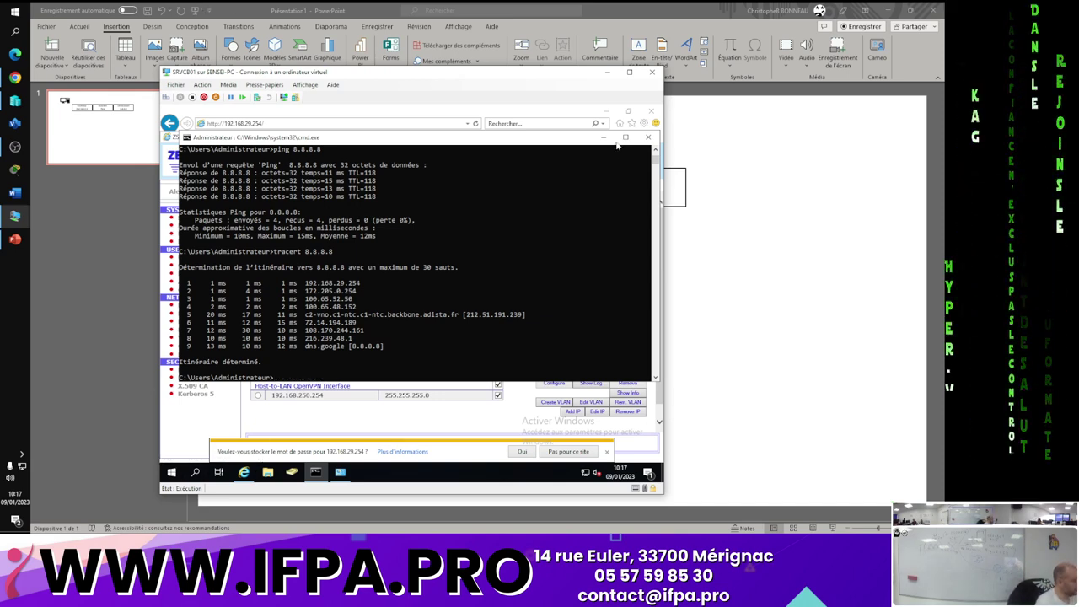
pyautogui.click(648, 137)
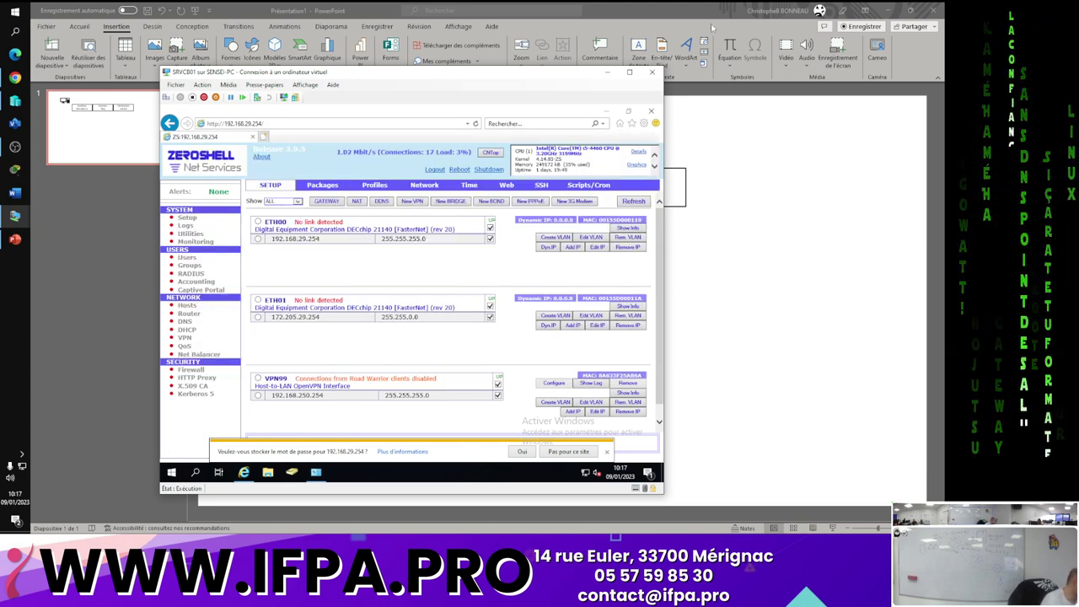
pyautogui.click(607, 74)
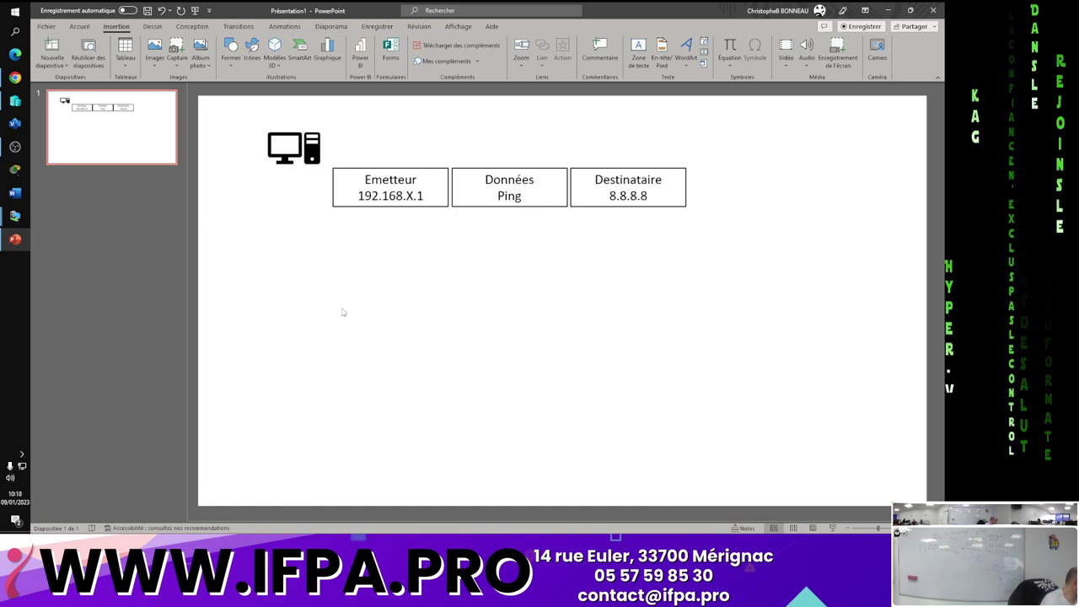
pyautogui.click(886, 10)
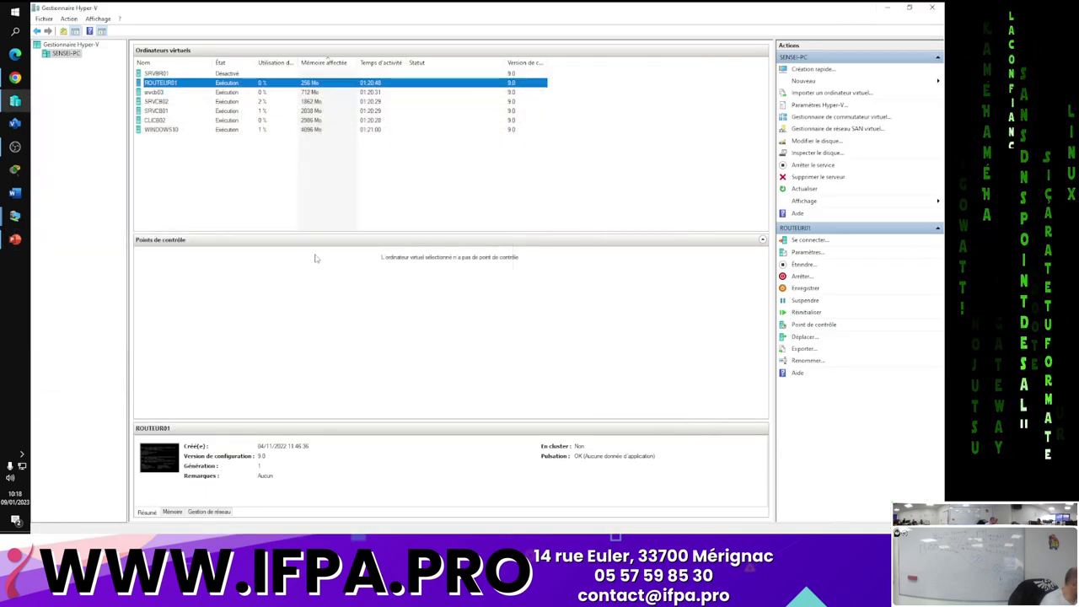
pyautogui.click(185, 184)
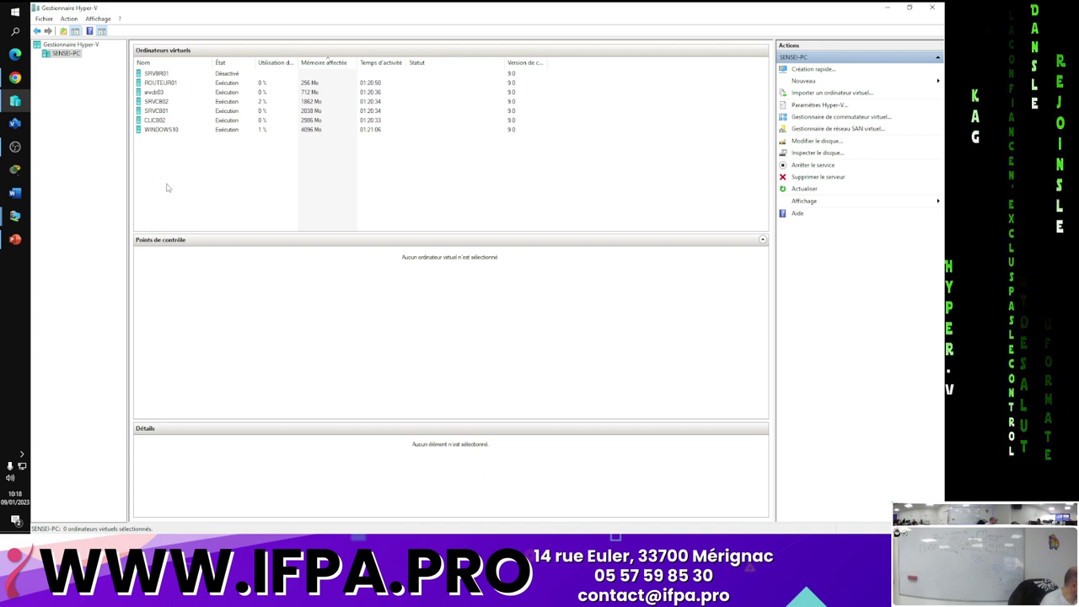
pyautogui.click(807, 80)
# Start a new Generation 1 virtual machine named ROUTEUR02 stored in another location
pyautogui.click(877, 83)
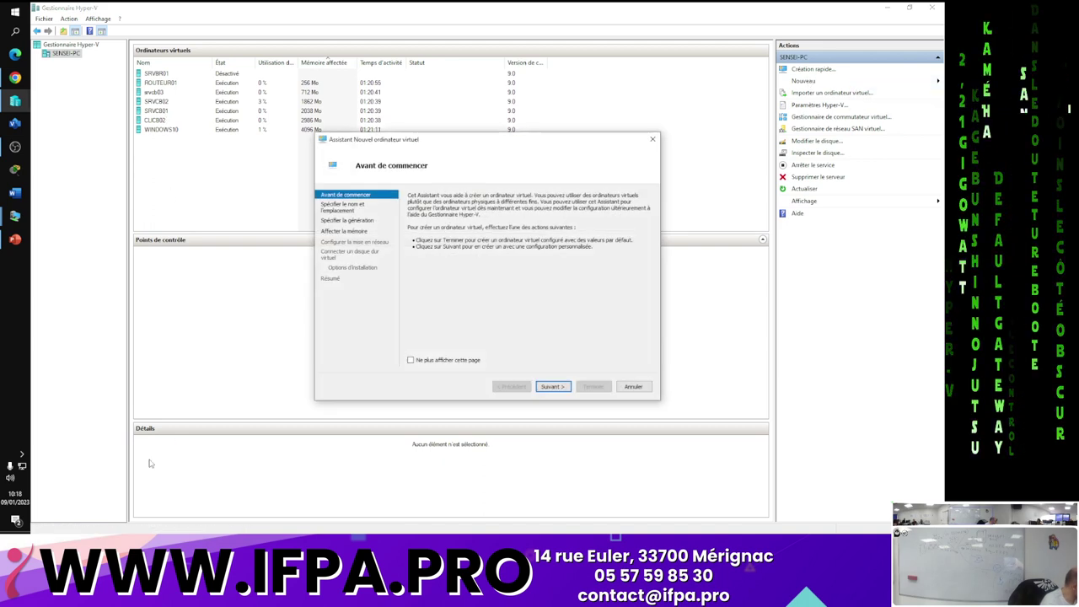
pyautogui.click(553, 387)
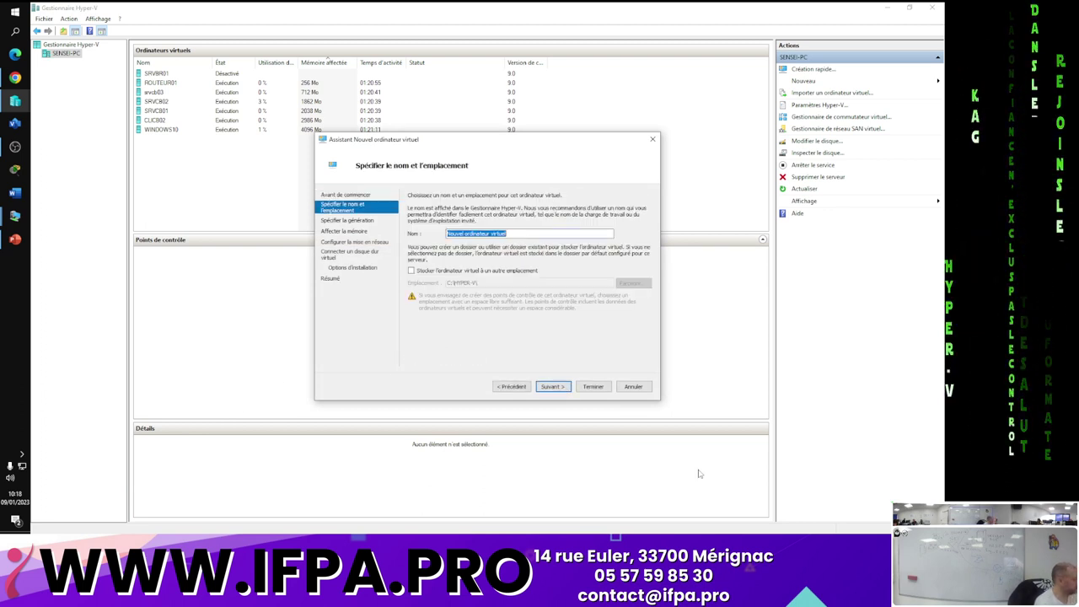
pyautogui.write('rou')
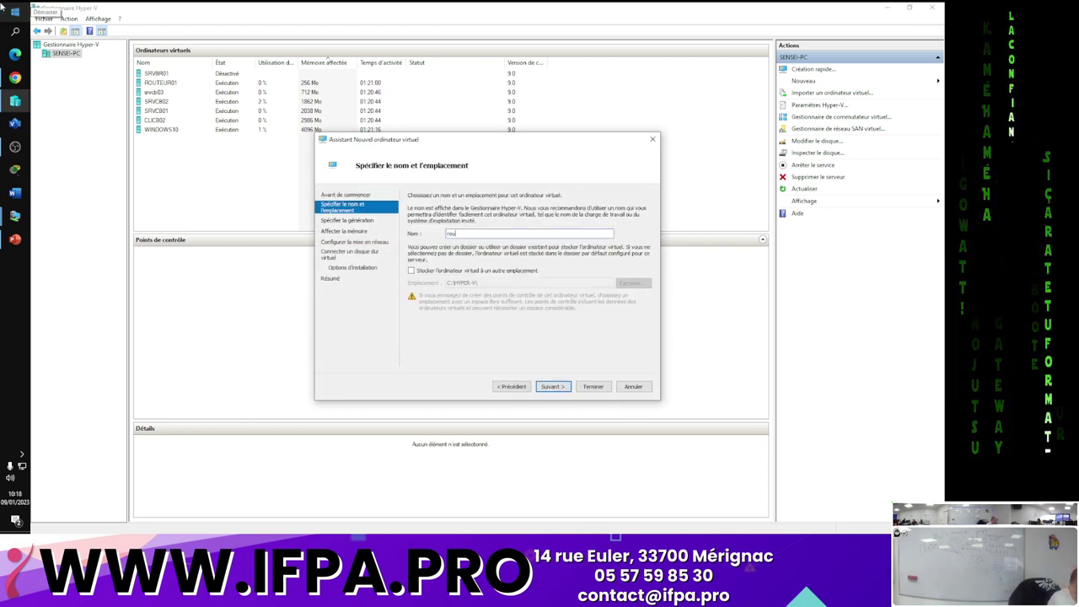
pyautogui.write('teu')
pyautogui.press('BackSpace')
pyautogui.press('BackSpace')
pyautogui.press('BackSpace')
pyautogui.press('BackSpace')
pyautogui.press('BackSpace')
pyautogui.press('BackSpace')
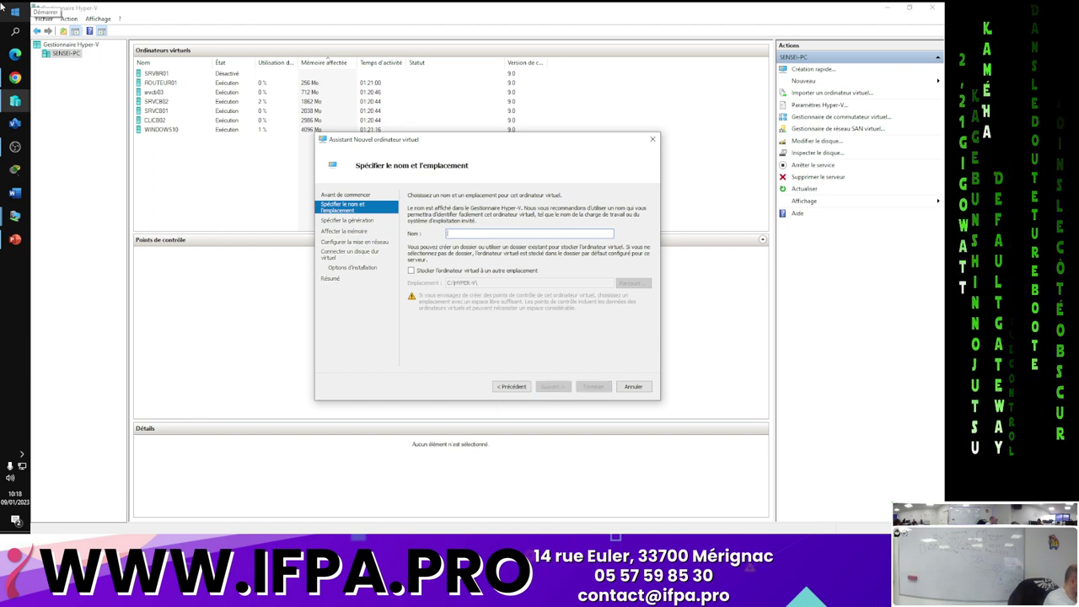
pyautogui.write('ROUTEUR02')
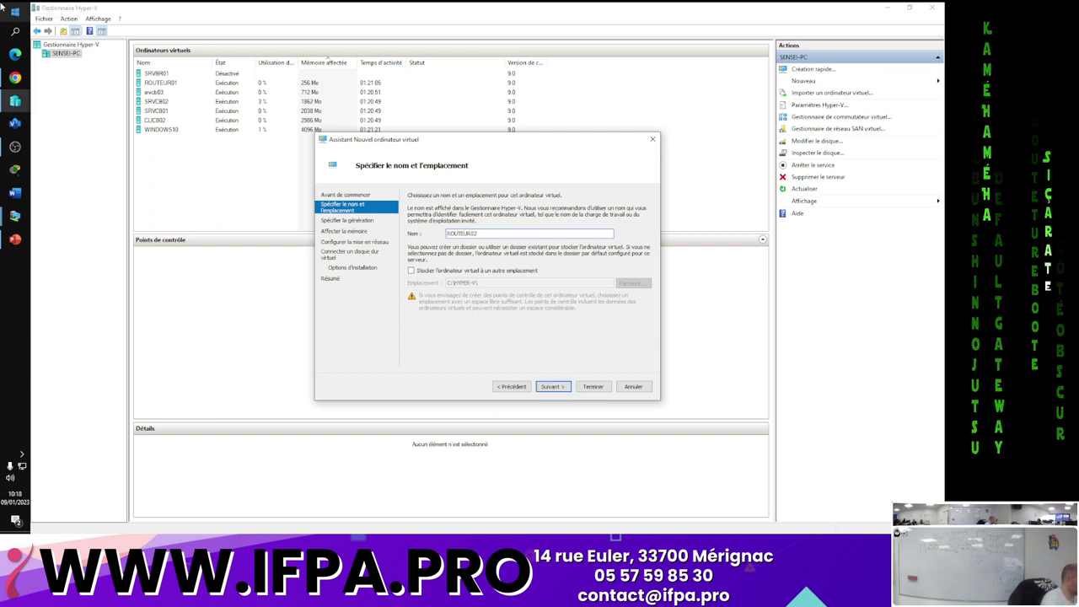
pyautogui.press('Tab')
pyautogui.press('space')
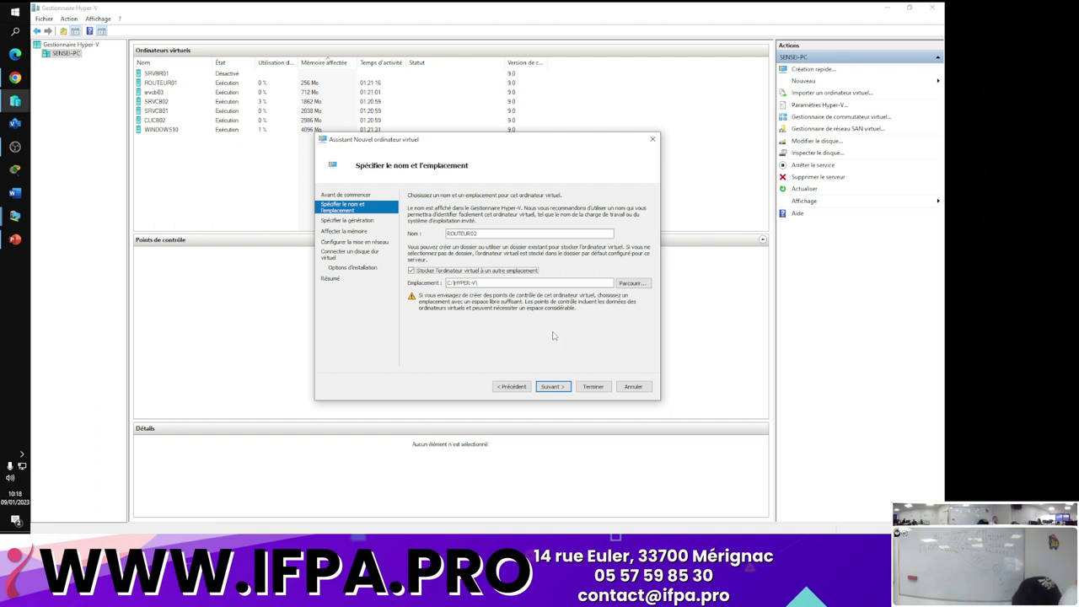
pyautogui.click(552, 386)
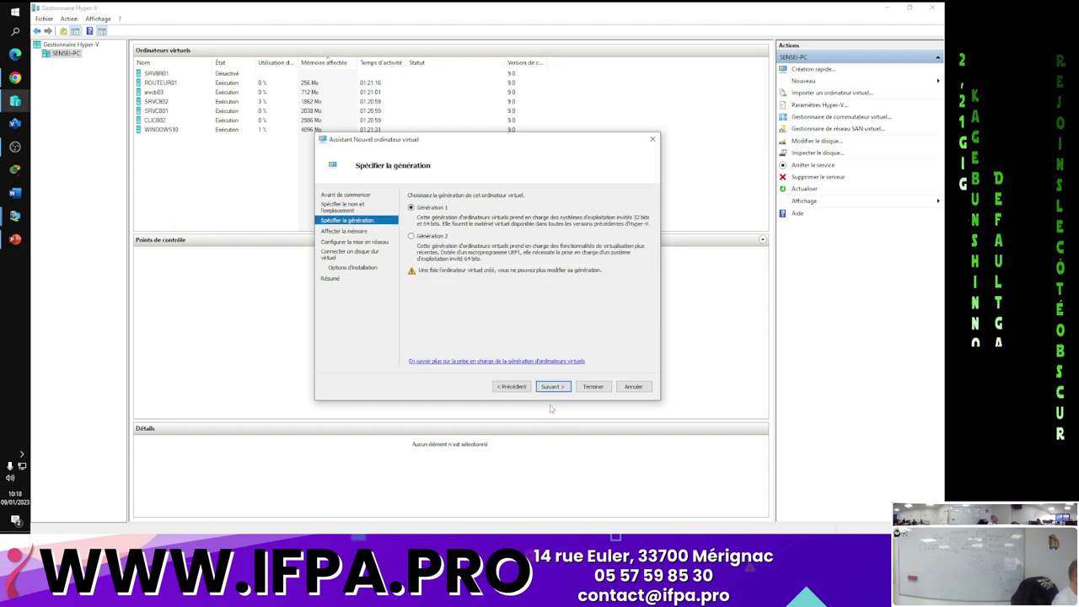
pyautogui.click(552, 386)
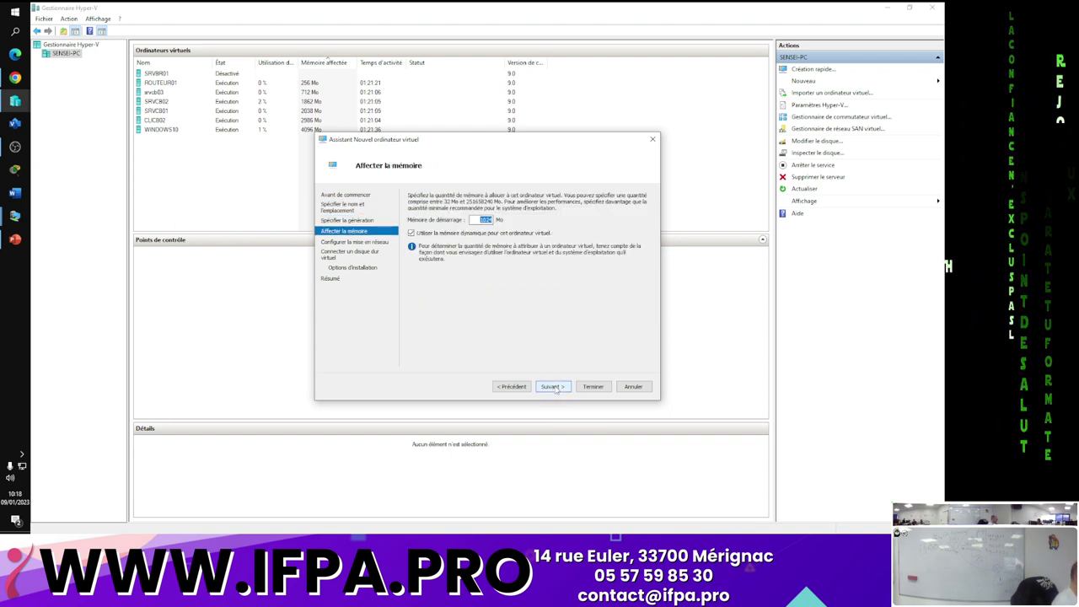
# Give it 256 MB static memory, connect it to VSWITCH-PRIV01, and accept the ROUTEUR02.vhdx disk
pyautogui.write('128')
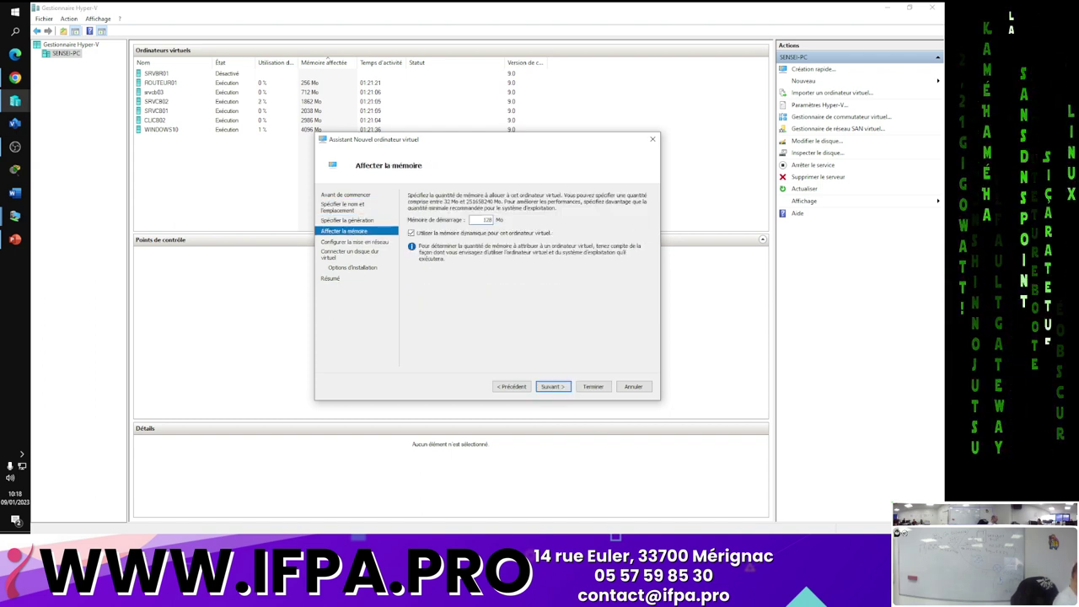
pyautogui.press('BackSpace')
pyautogui.press('BackSpace')
pyautogui.press('BackSpace')
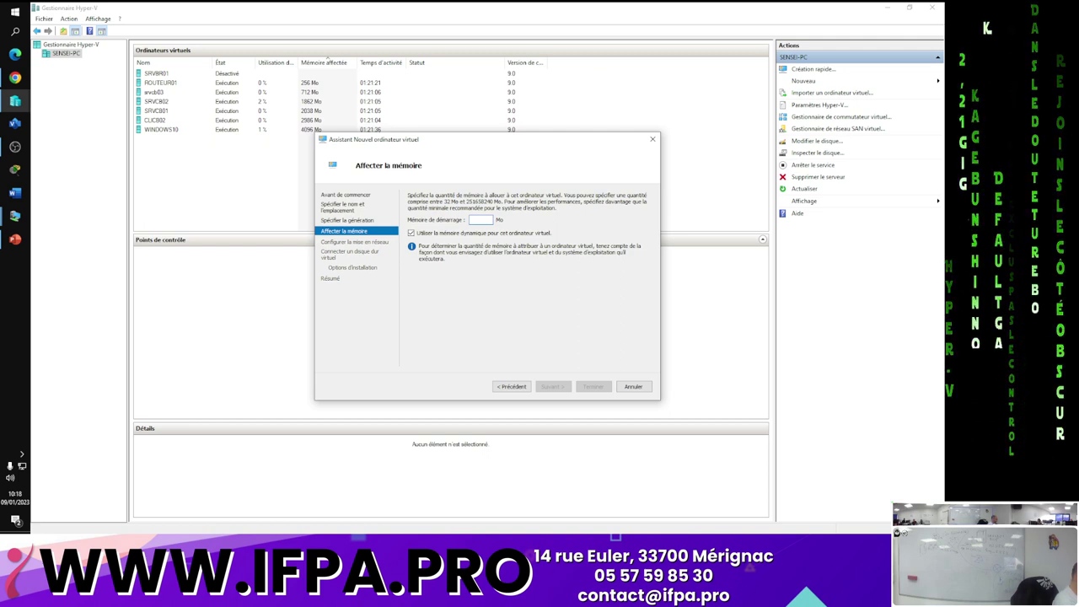
pyautogui.write('256')
pyautogui.press('Tab')
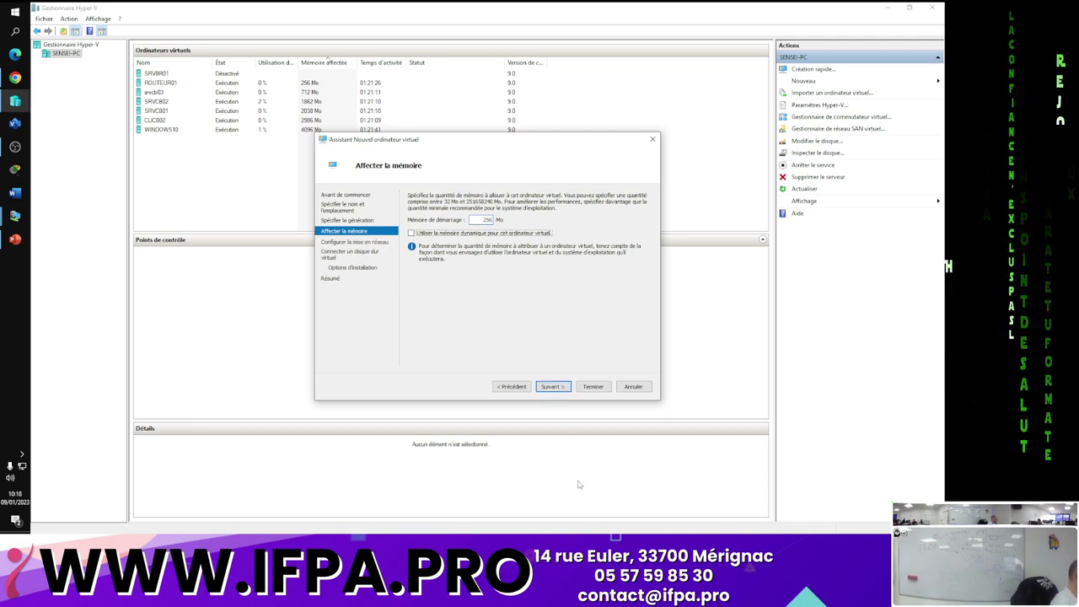
pyautogui.click(552, 386)
pyautogui.click(475, 215)
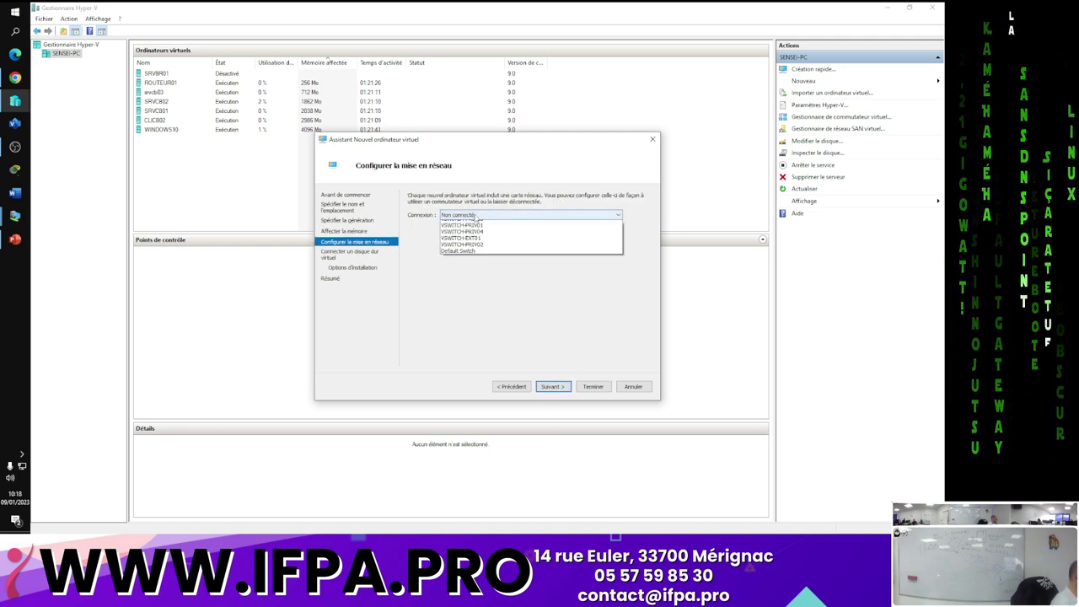
pyautogui.click(474, 243)
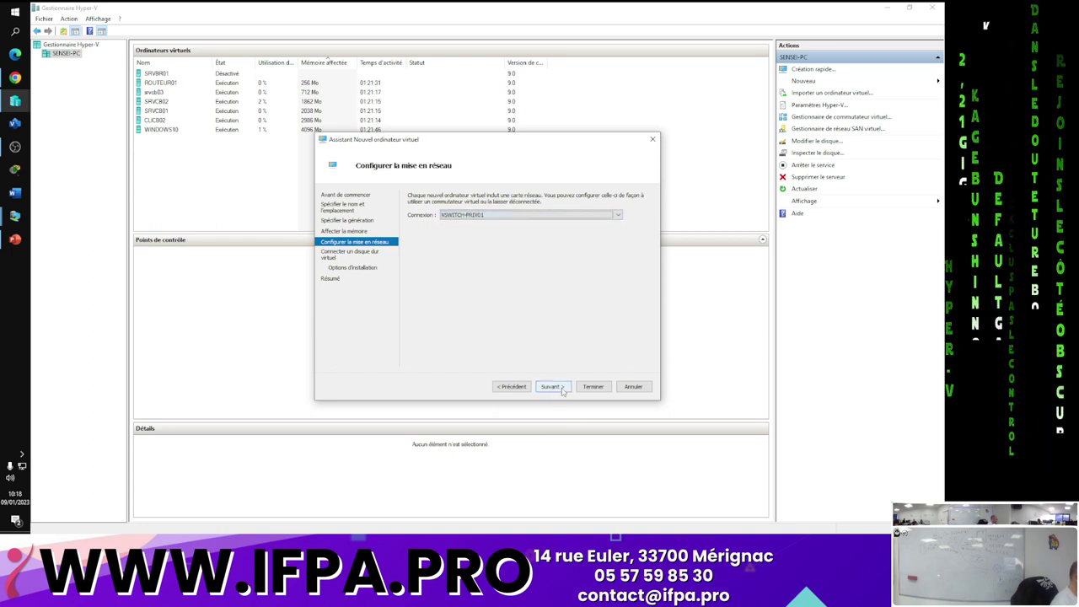
pyautogui.click(560, 388)
pyautogui.click(561, 387)
# Use the ZeroShell-3.9.5-X86.iso image as install media and finish creating the VM
pyautogui.click(447, 227)
pyautogui.click(425, 260)
pyautogui.click(626, 261)
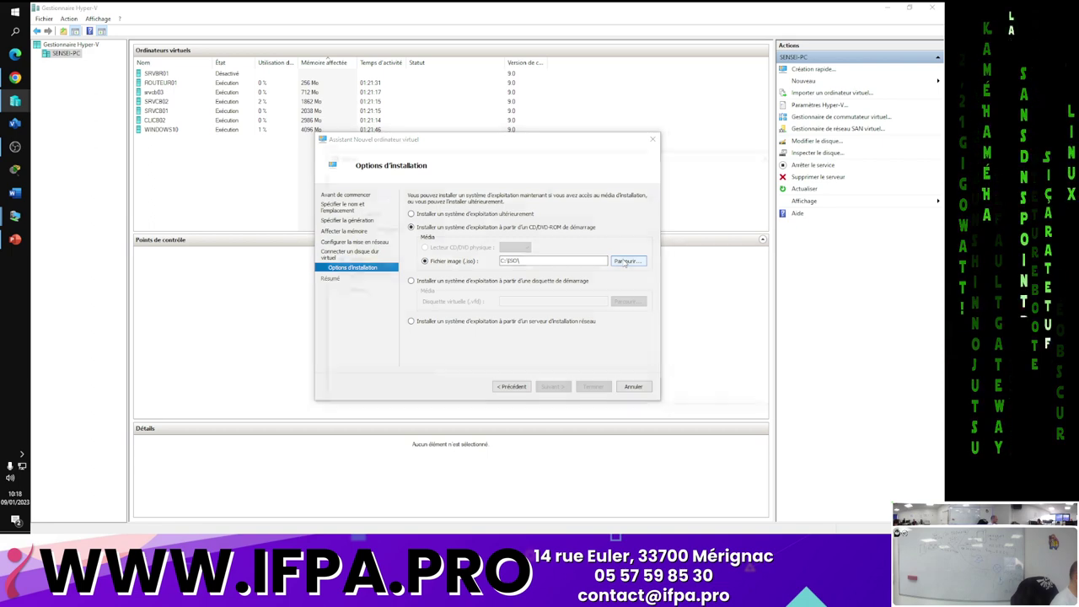
pyautogui.doubleClick(447, 251)
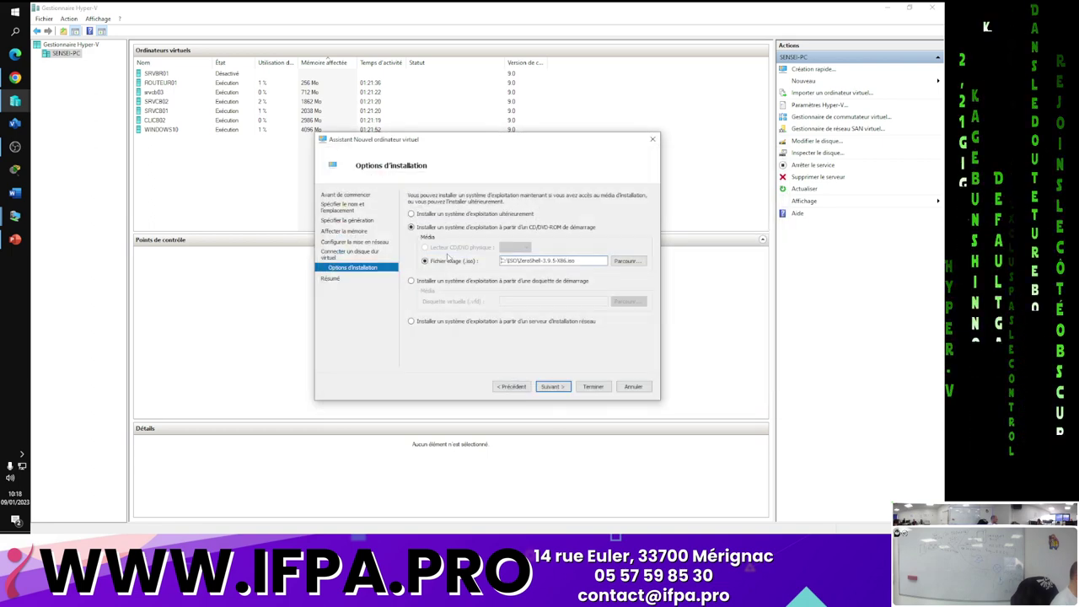
pyautogui.click(558, 387)
pyautogui.click(593, 387)
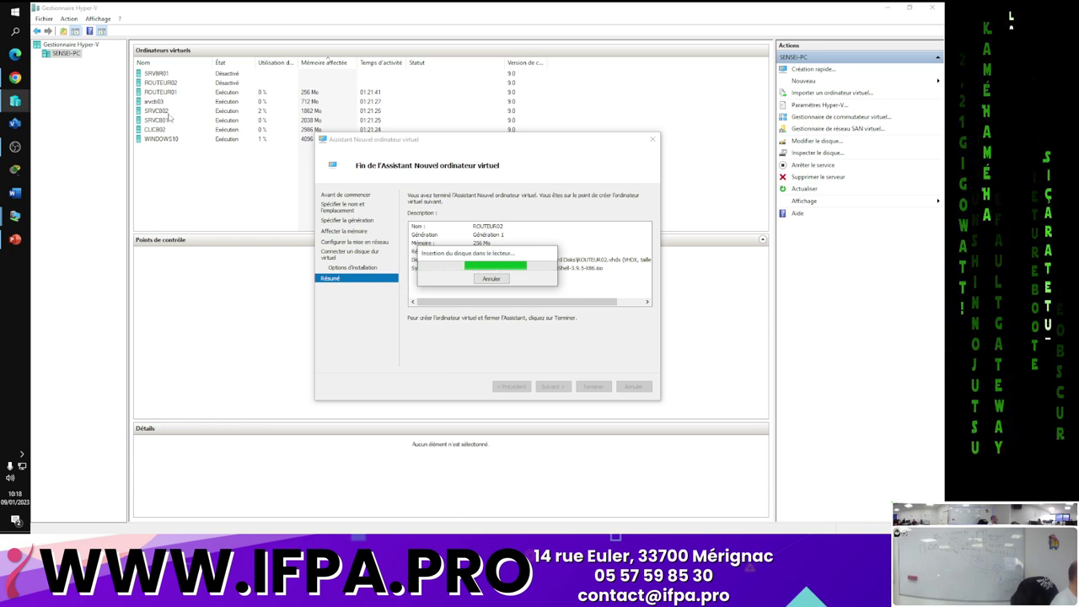
# In ROUTEUR02's settings, add a legacy network adapter connected to VSWITCH-PRIV01
pyautogui.rightClick(165, 85)
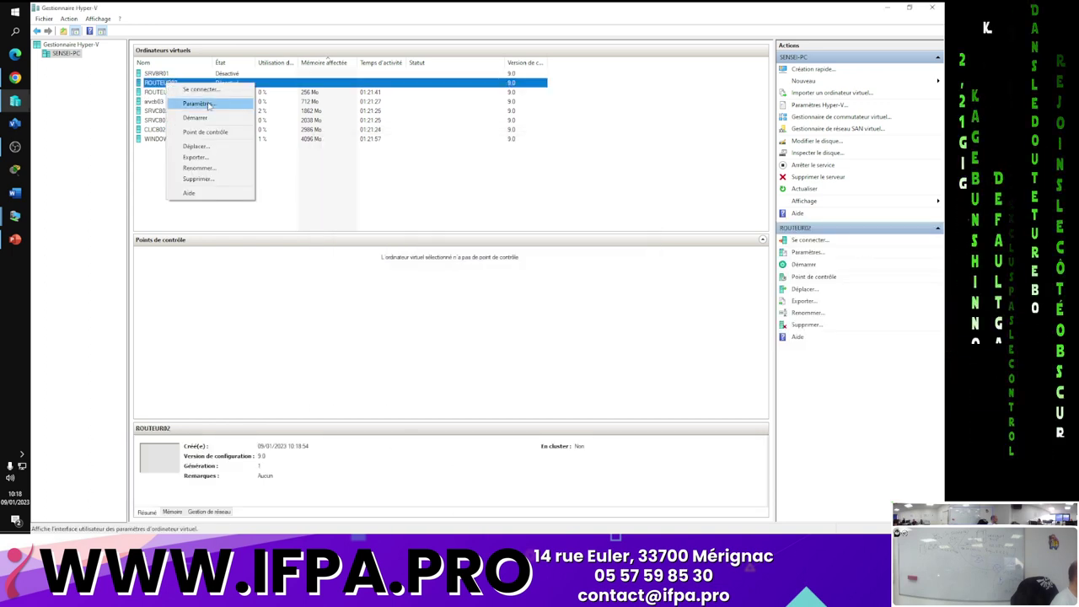
pyautogui.click(189, 102)
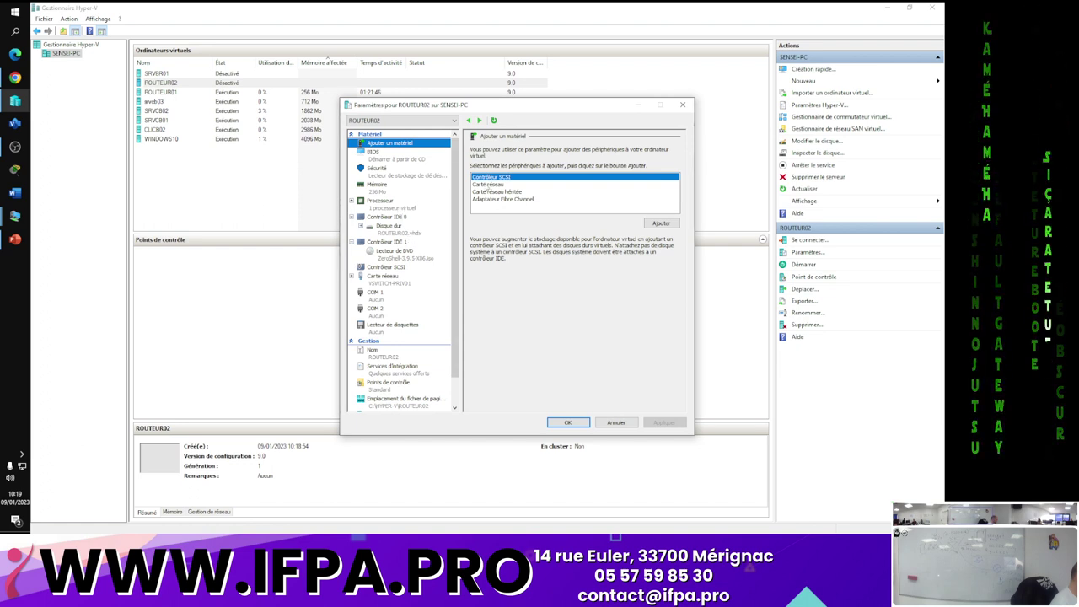
pyautogui.click(502, 192)
pyautogui.click(663, 224)
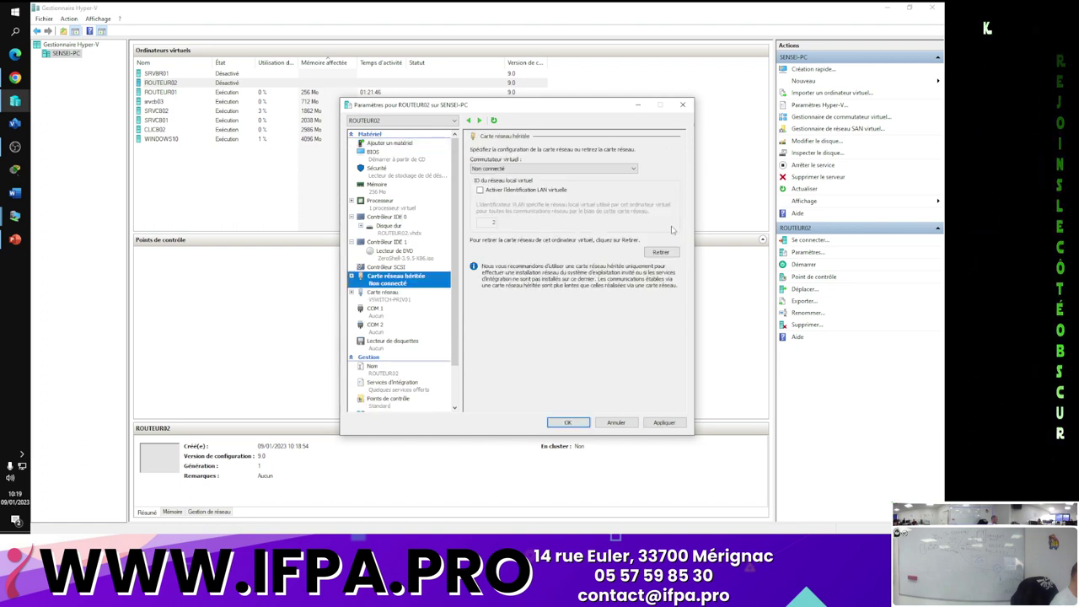
pyautogui.click(544, 168)
pyautogui.click(531, 196)
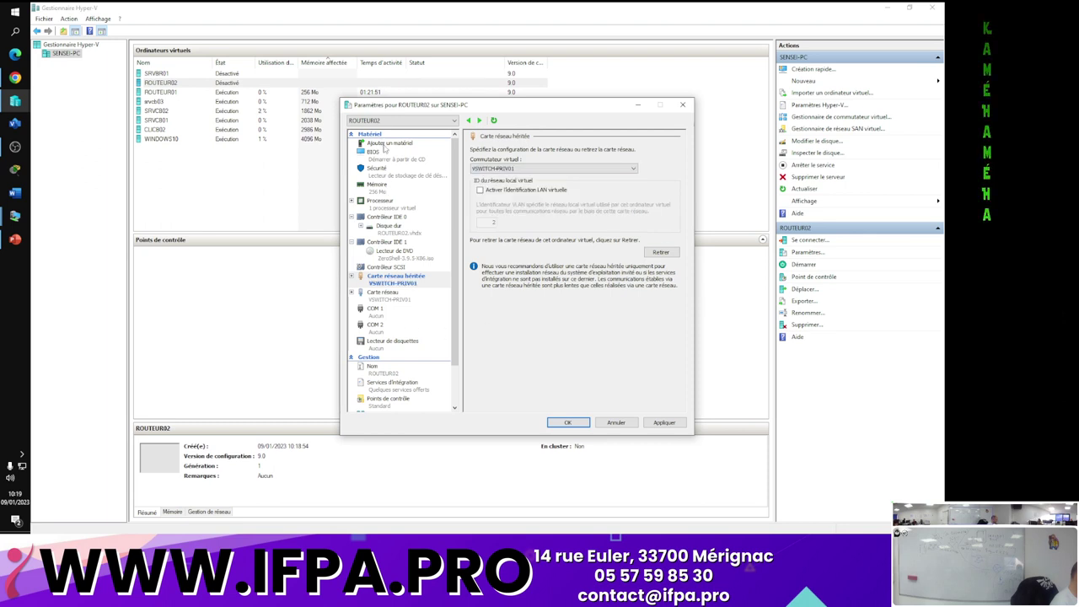
# Add a second legacy adapter on VSWITCH-PRIV02, remove the standard network adapter, and apply
pyautogui.click(388, 143)
pyautogui.click(661, 223)
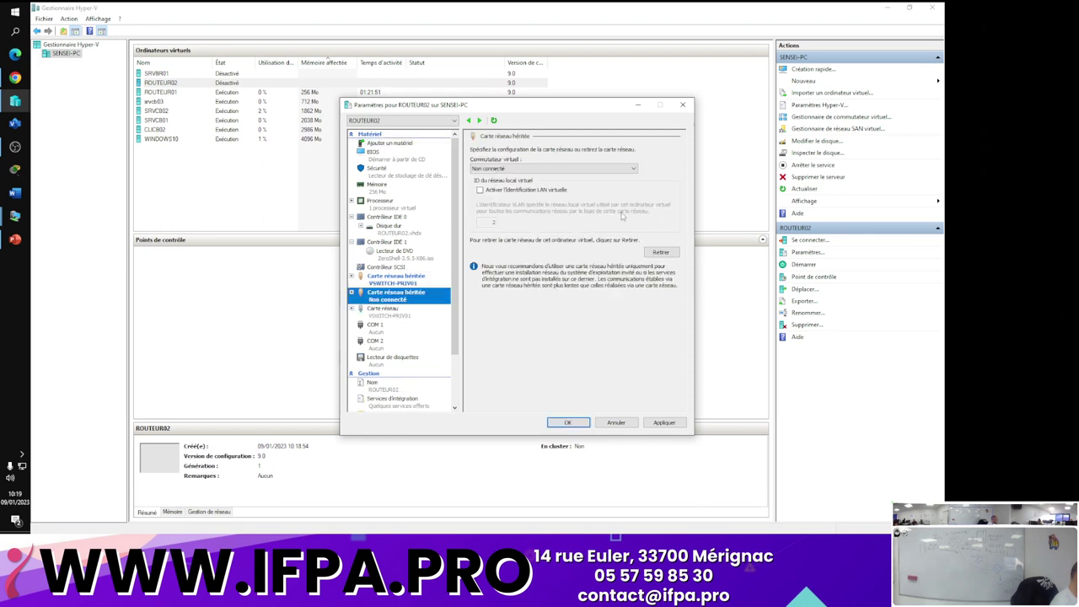
pyautogui.click(508, 170)
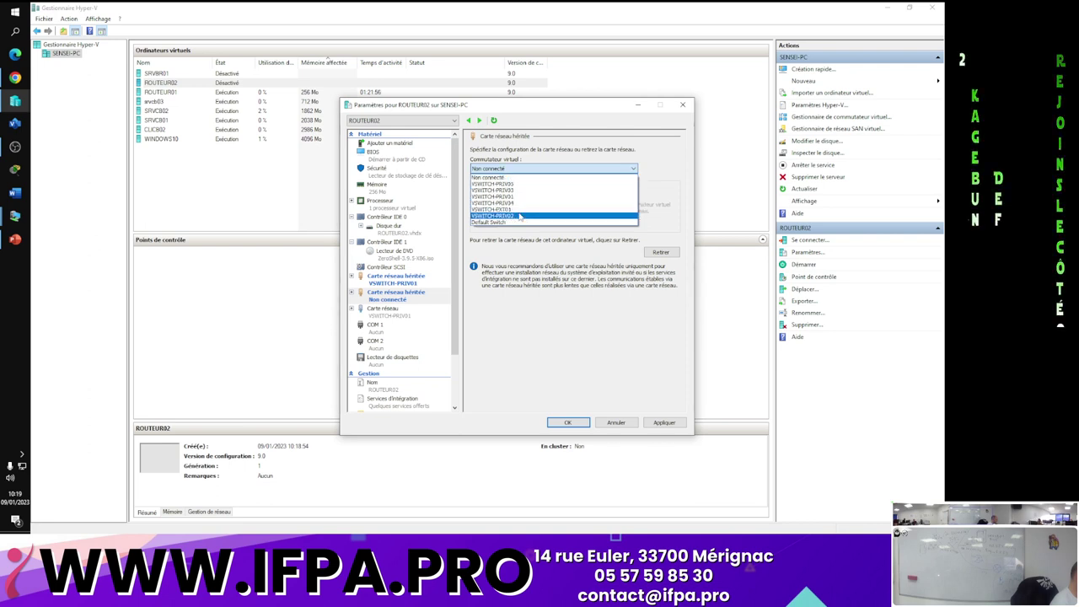
pyautogui.click(506, 216)
pyautogui.click(383, 310)
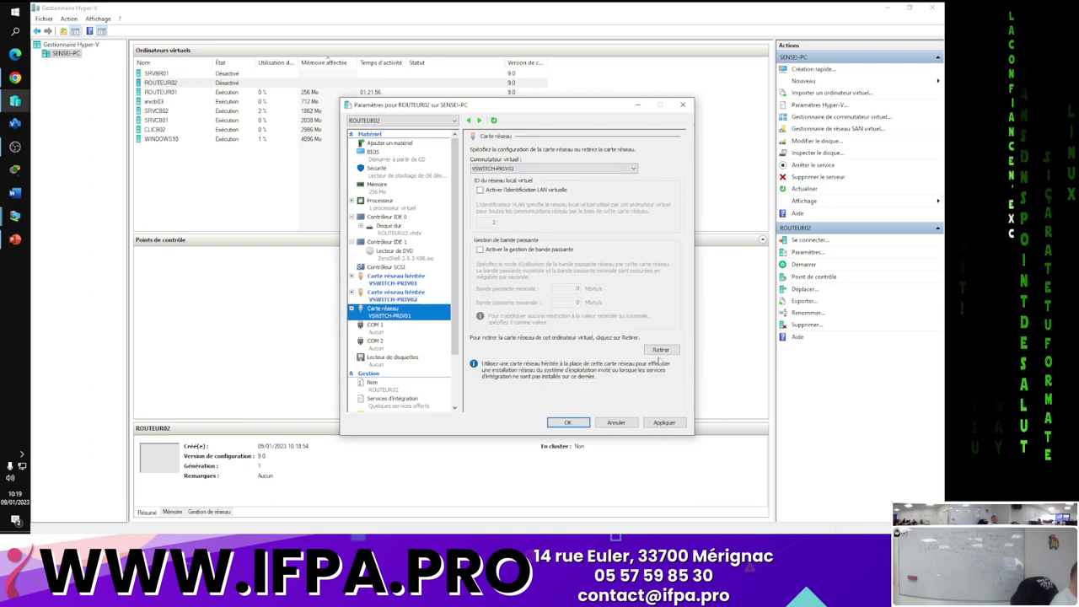
pyautogui.click(660, 350)
pyautogui.click(567, 423)
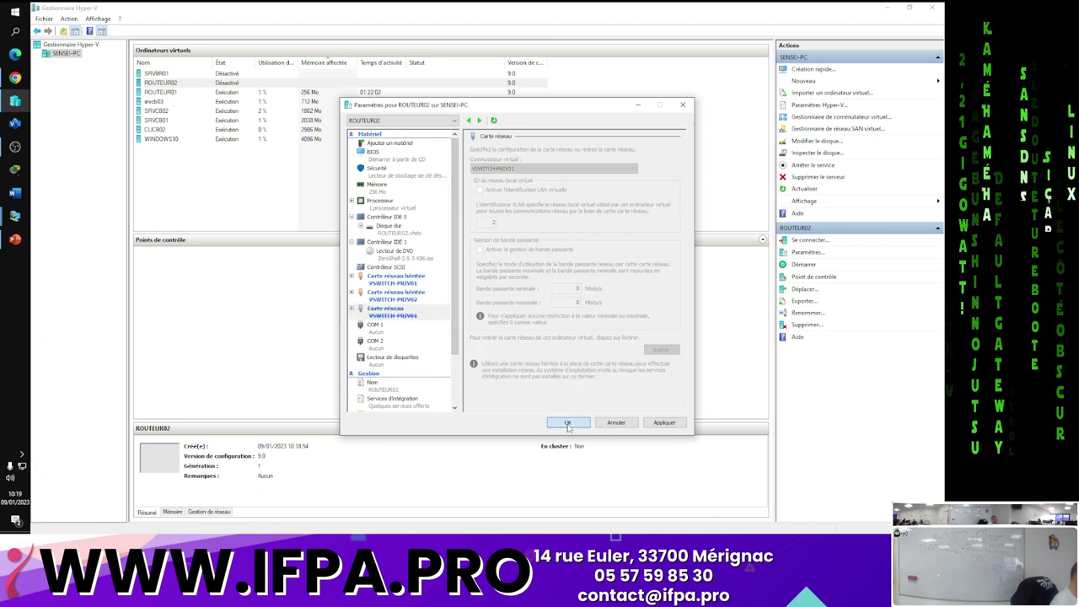
# Start ROUTEUR02 from its console and delete its automatic checkpoint
pyautogui.doubleClick(163, 84)
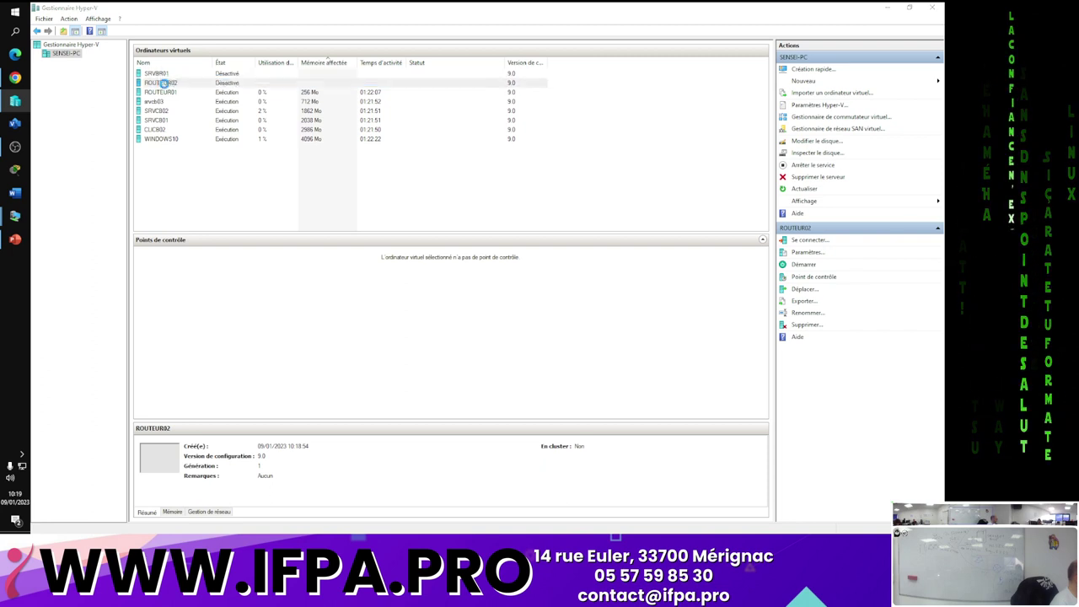
pyautogui.click(314, 215)
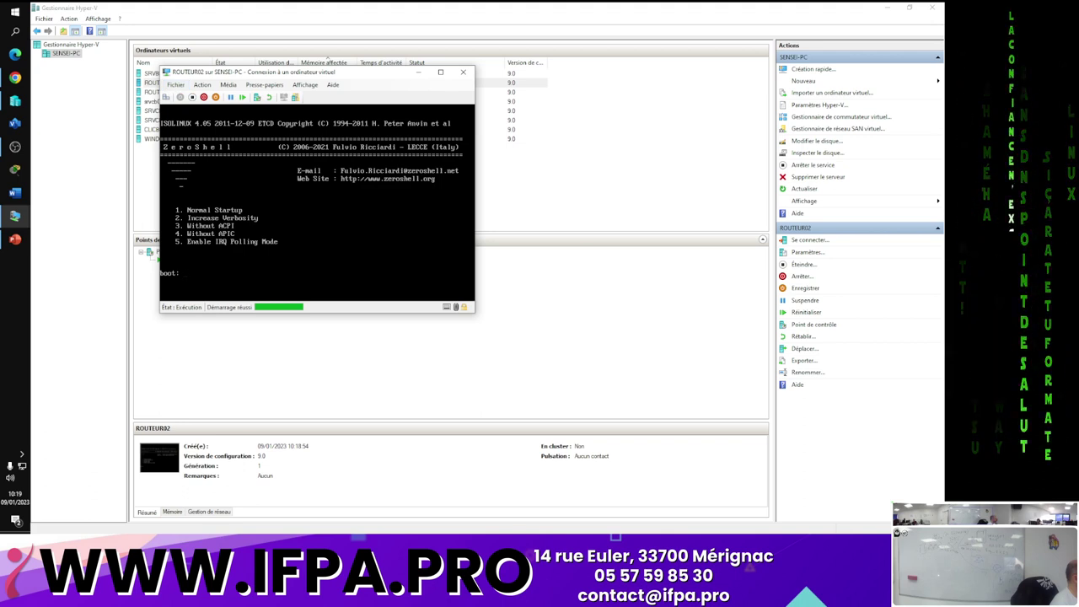
pyautogui.moveTo(340, 75); pyautogui.dragTo(607, 74)
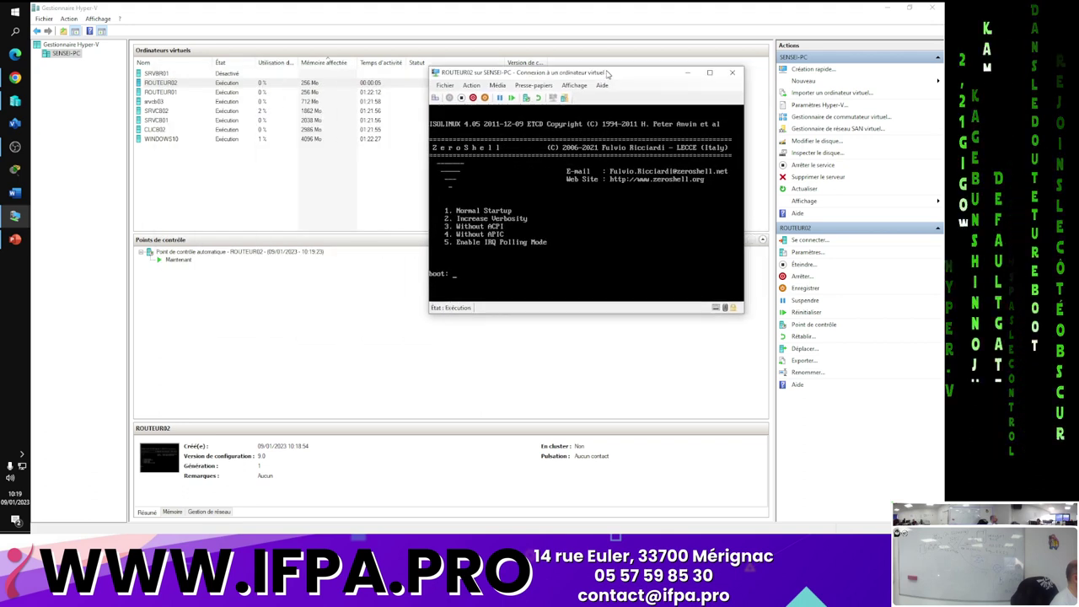
pyautogui.click(214, 255)
pyautogui.rightClick(214, 255)
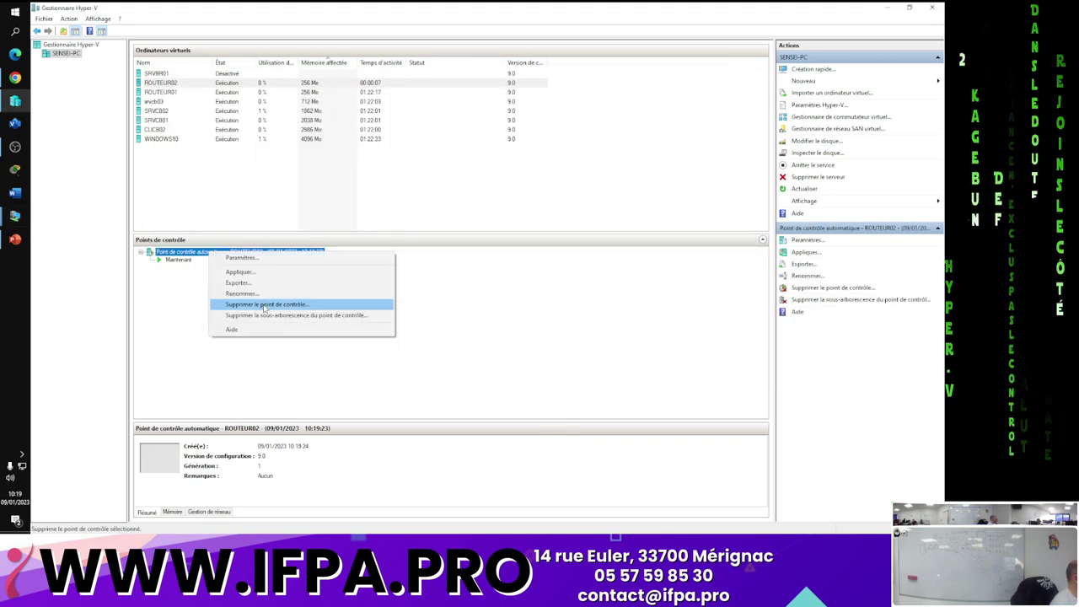
pyautogui.click(278, 306)
# Select ROUTEUR02 in the VM list and reopen its console connection
pyautogui.click(156, 74)
pyautogui.click(159, 92)
pyautogui.click(160, 101)
pyautogui.click(160, 110)
pyautogui.click(157, 119)
pyautogui.click(159, 129)
pyautogui.click(163, 139)
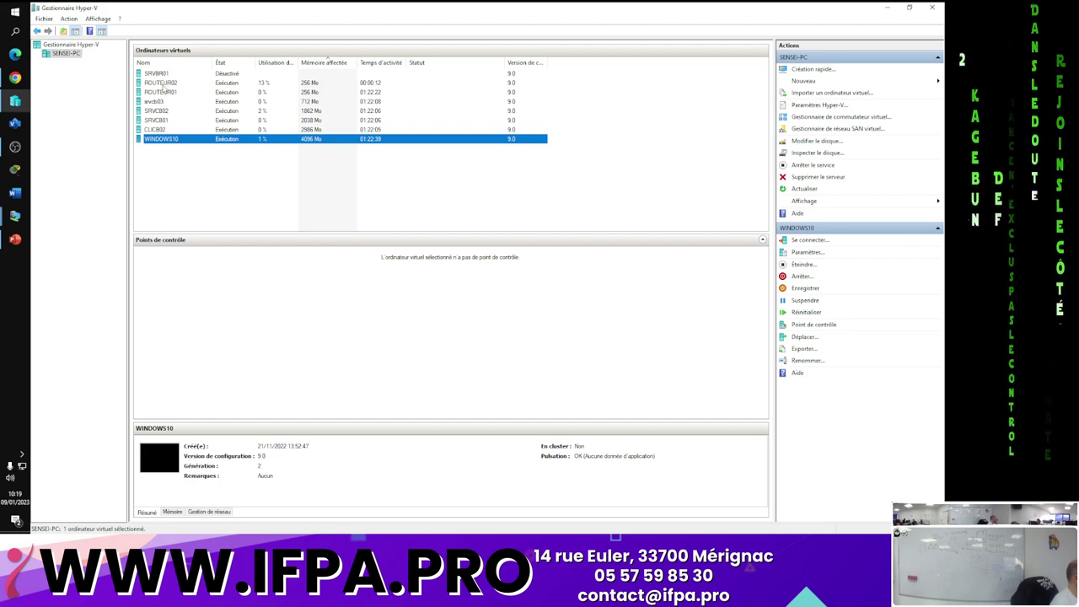
pyautogui.click(161, 91)
pyautogui.doubleClick(160, 83)
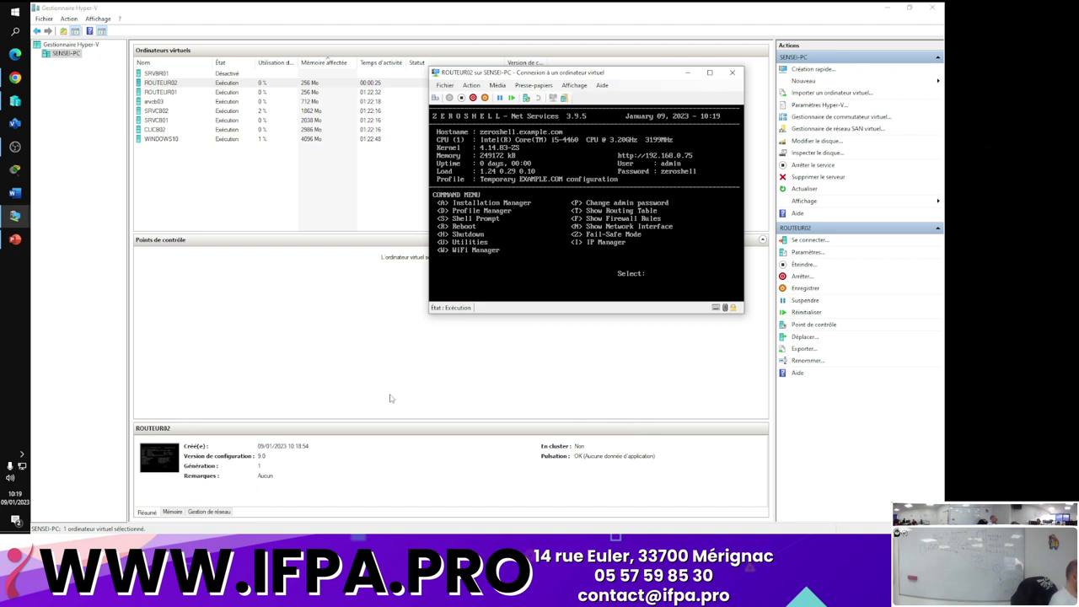
# In ZeroShell's IP Manager, change ETH00's address to 192.168.29.253, then minimise the ROUTEUR02 console
pyautogui.press('i')
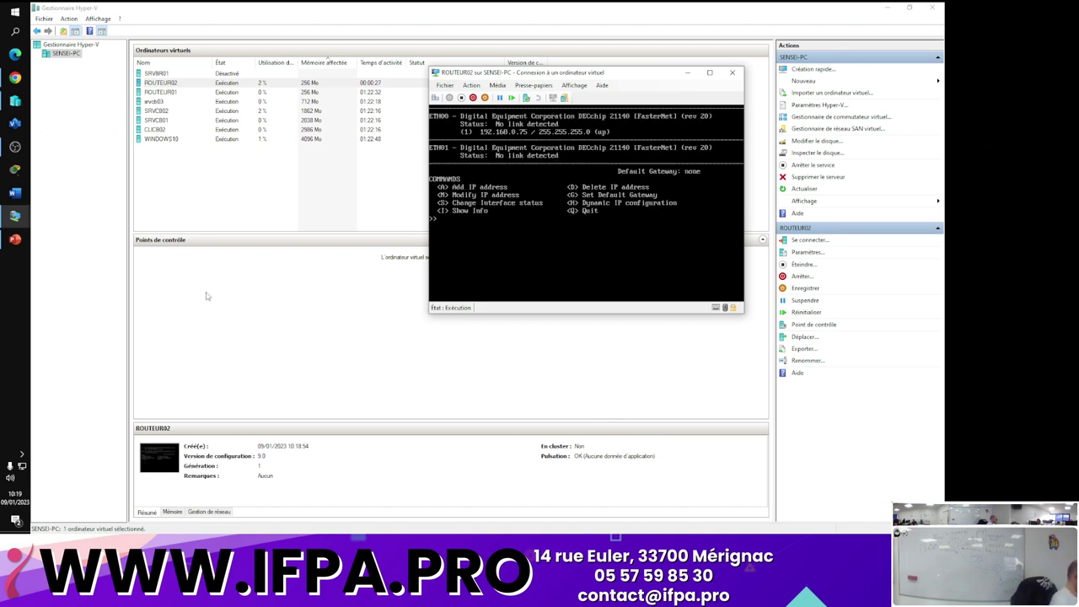
pyautogui.press('m')
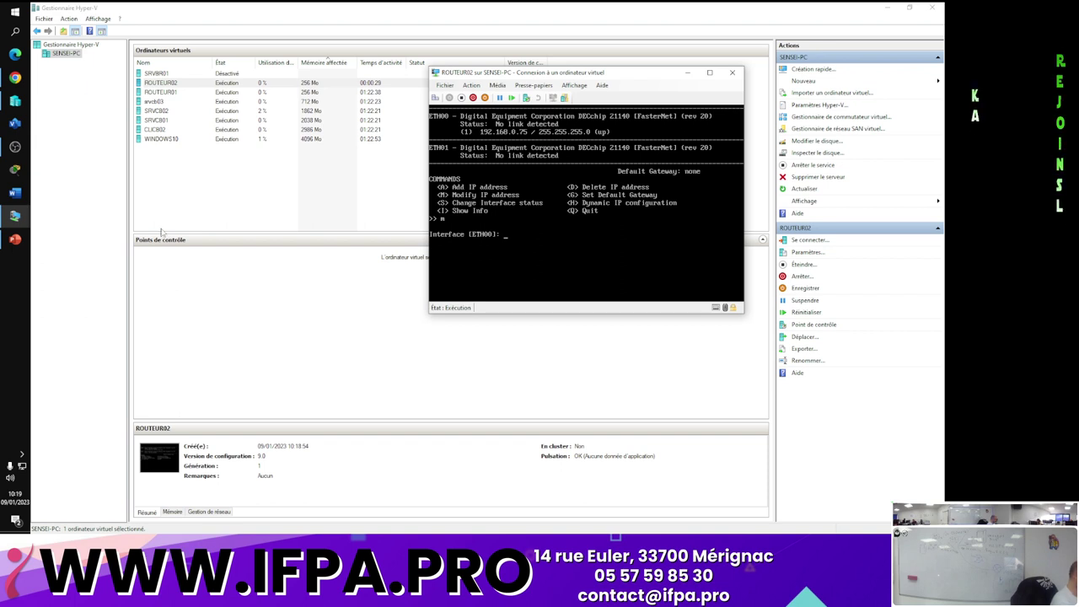
pyautogui.press('Return')
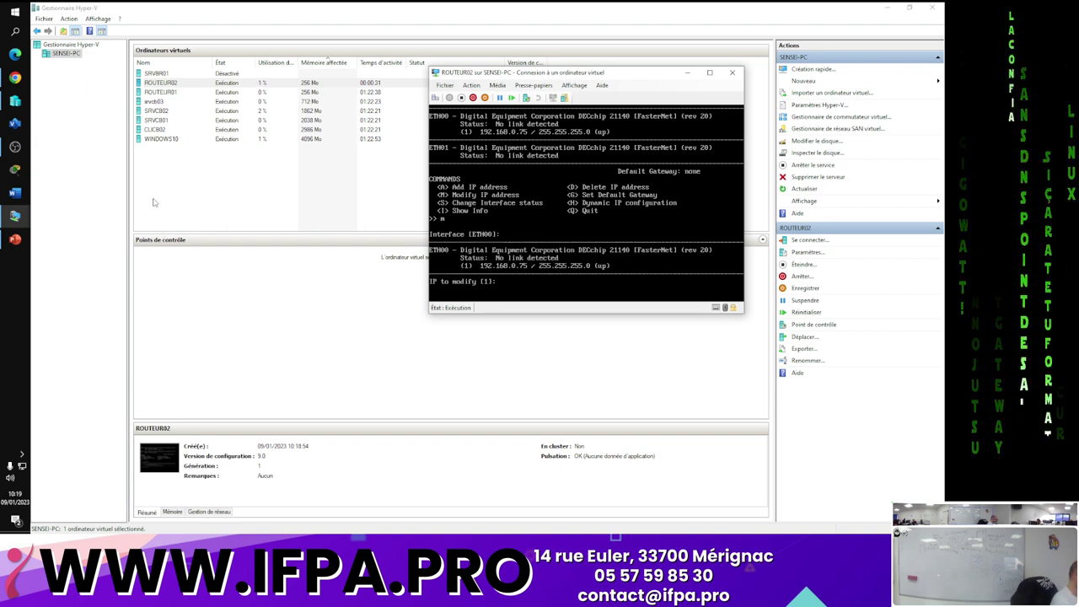
pyautogui.press('Return')
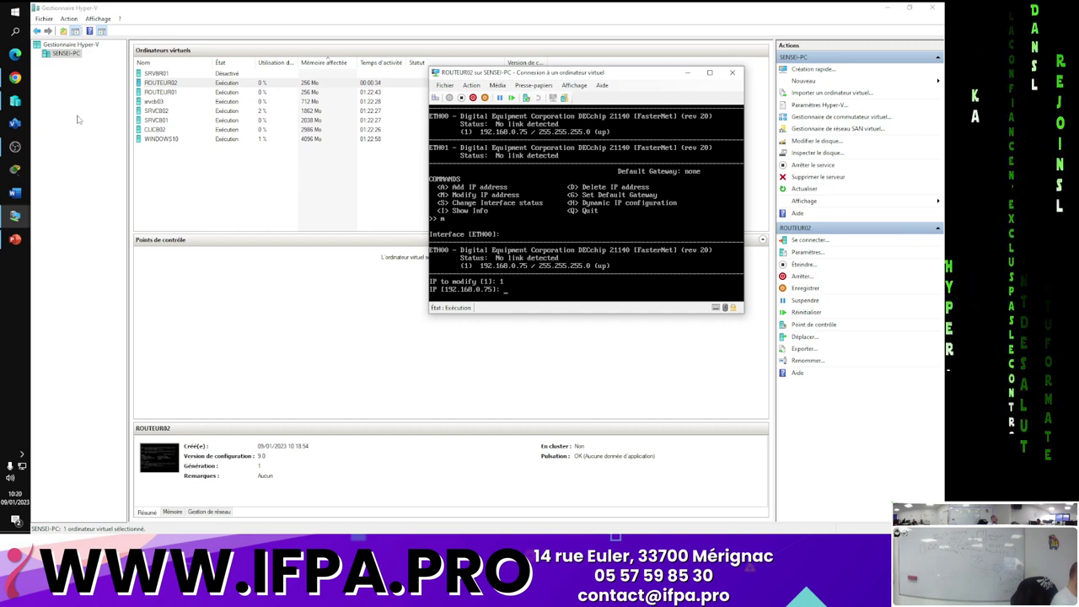
pyautogui.write('192.168.29.253')
pyautogui.press('Return')
pyautogui.press('Return')
pyautogui.press('Return')
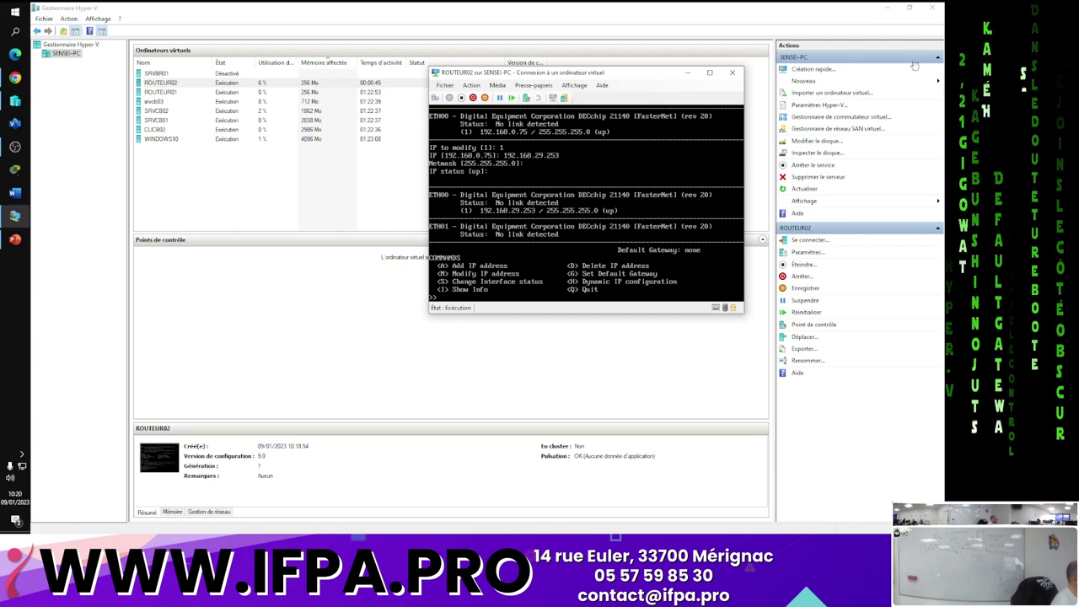
pyautogui.click(687, 73)
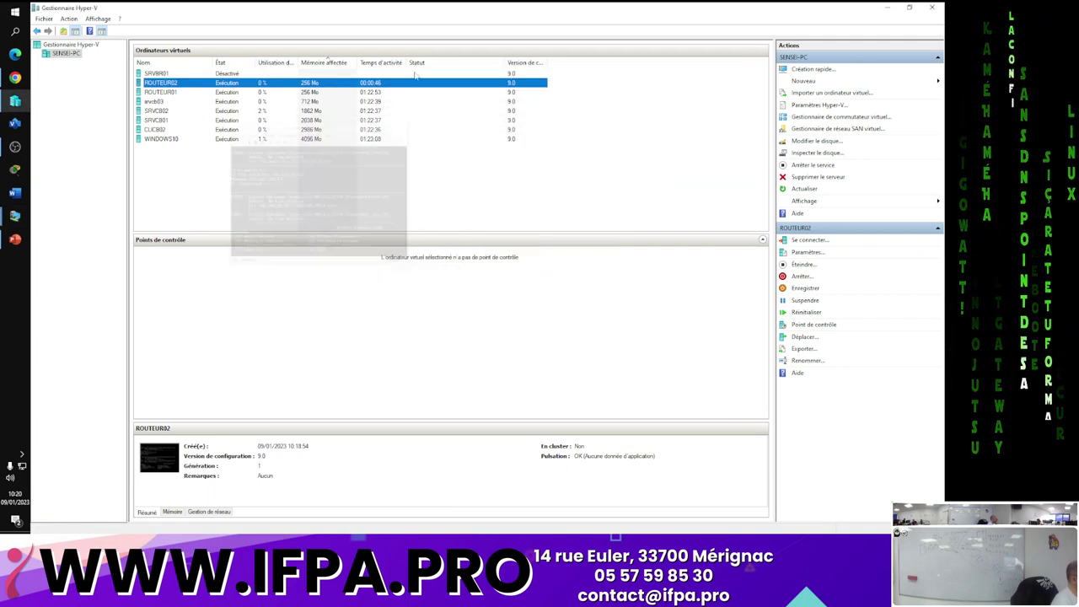
# From SRVCB01's console, browse to router 192.168.29.253 and log in with the admin credentials
pyautogui.doubleClick(160, 119)
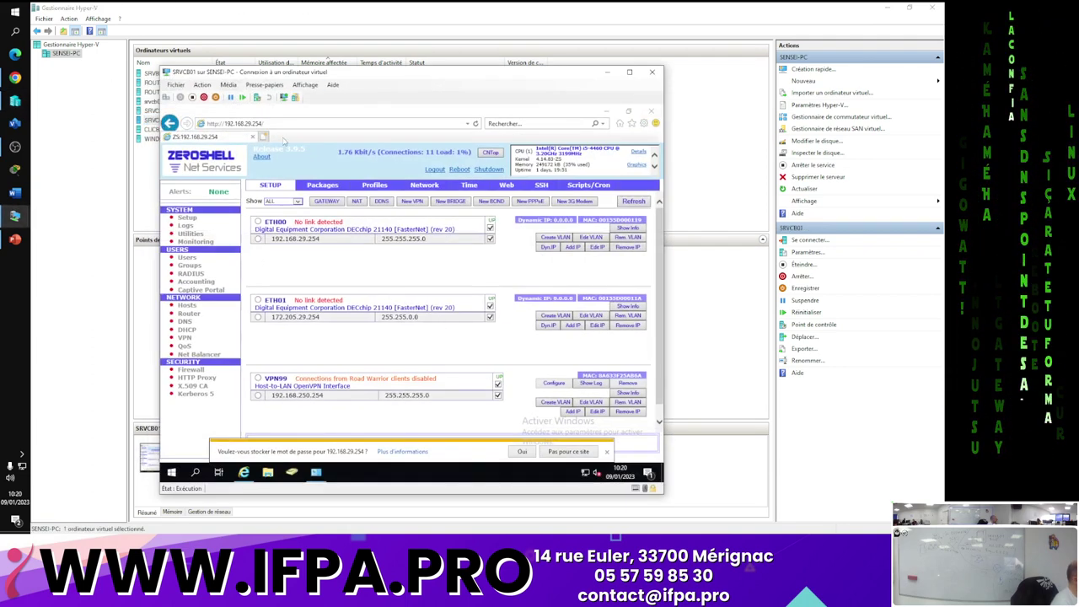
pyautogui.click(278, 123)
pyautogui.click(278, 123)
pyautogui.press('BackSpace')
pyautogui.press('BackSpace')
pyautogui.press('Return')
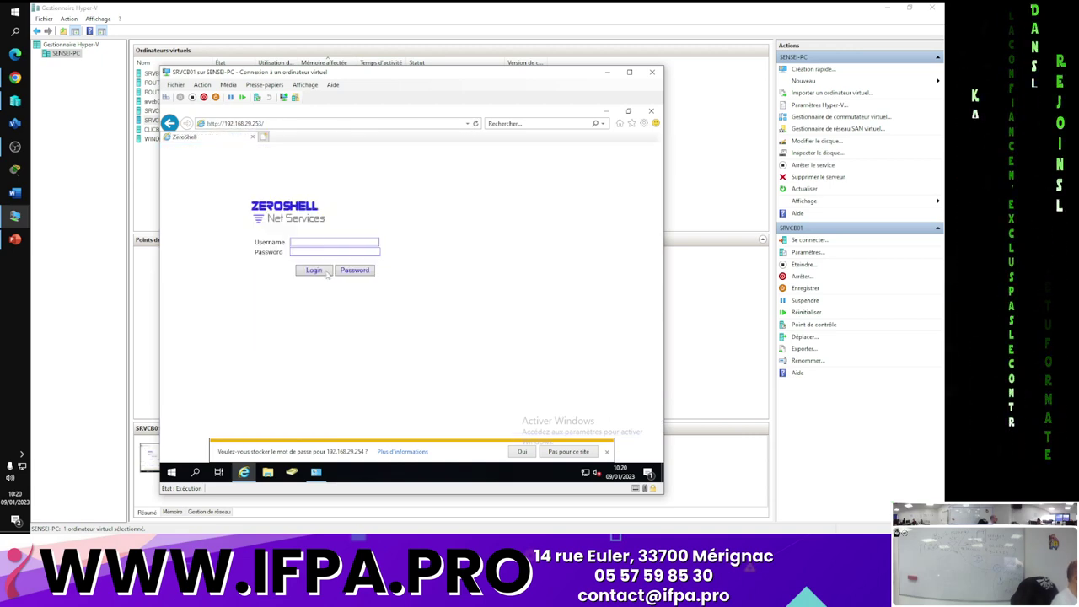
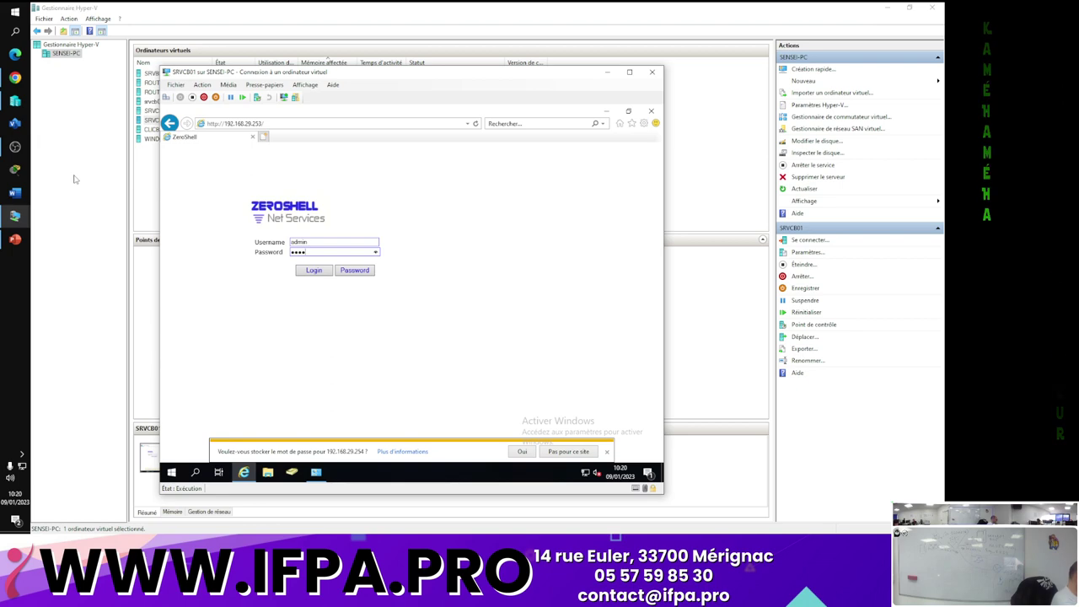
pyautogui.press('Return')
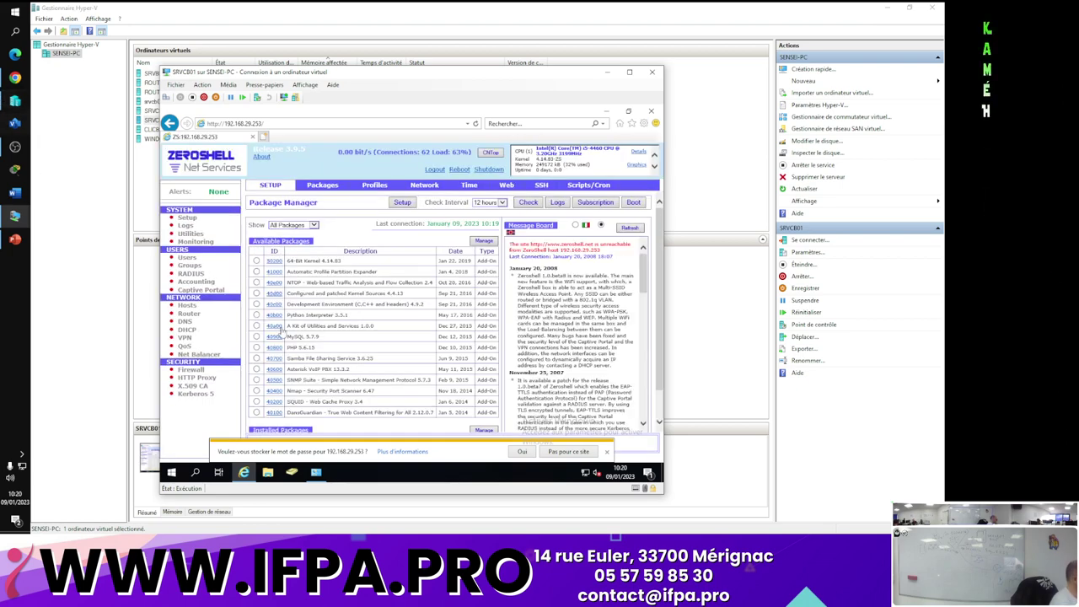
# Add IP address 10.29.255.254 with netmask 255.255.0.0 to ETH01
pyautogui.click(424, 184)
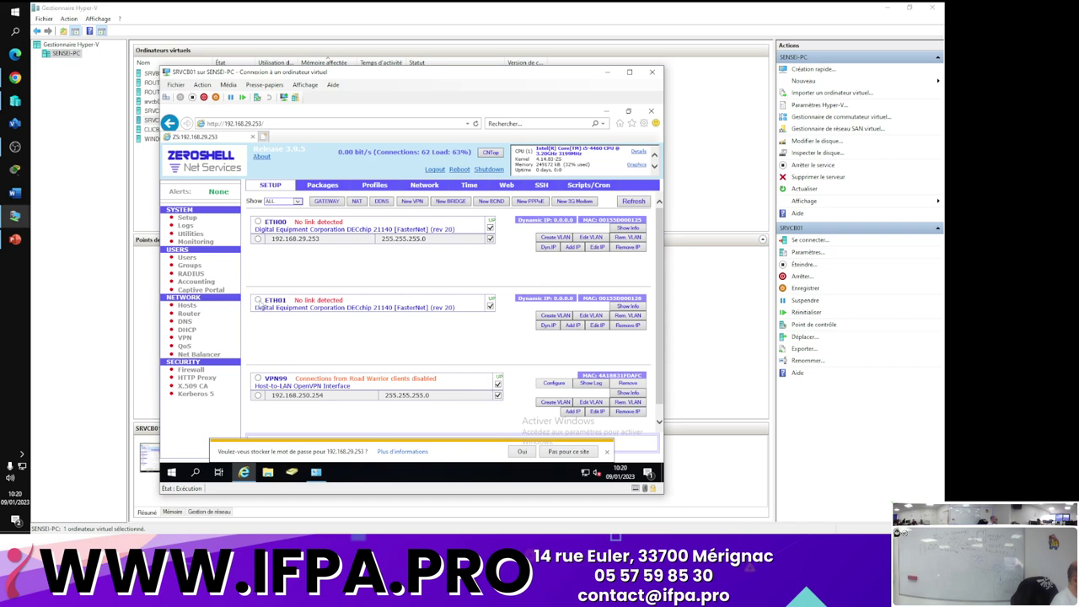
pyautogui.click(572, 325)
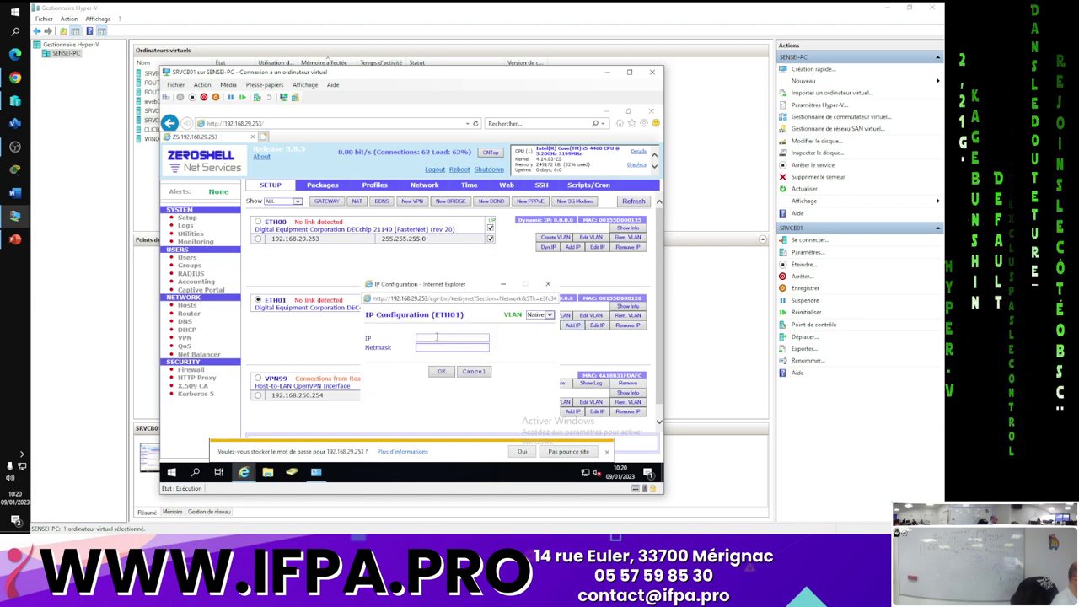
pyautogui.moveTo(438, 285); pyautogui.dragTo(409, 255)
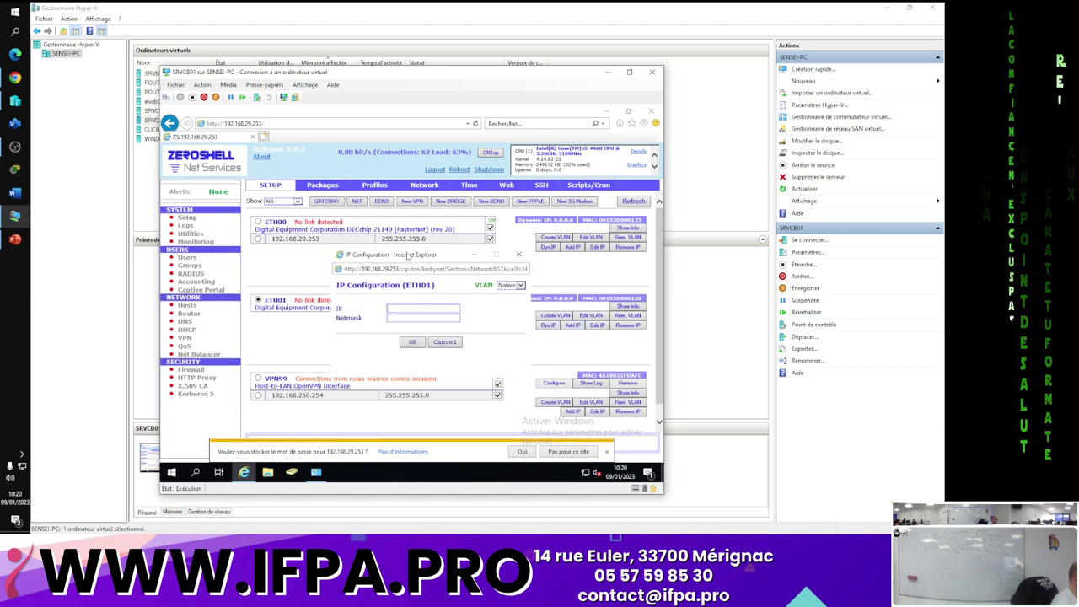
pyautogui.write('10')
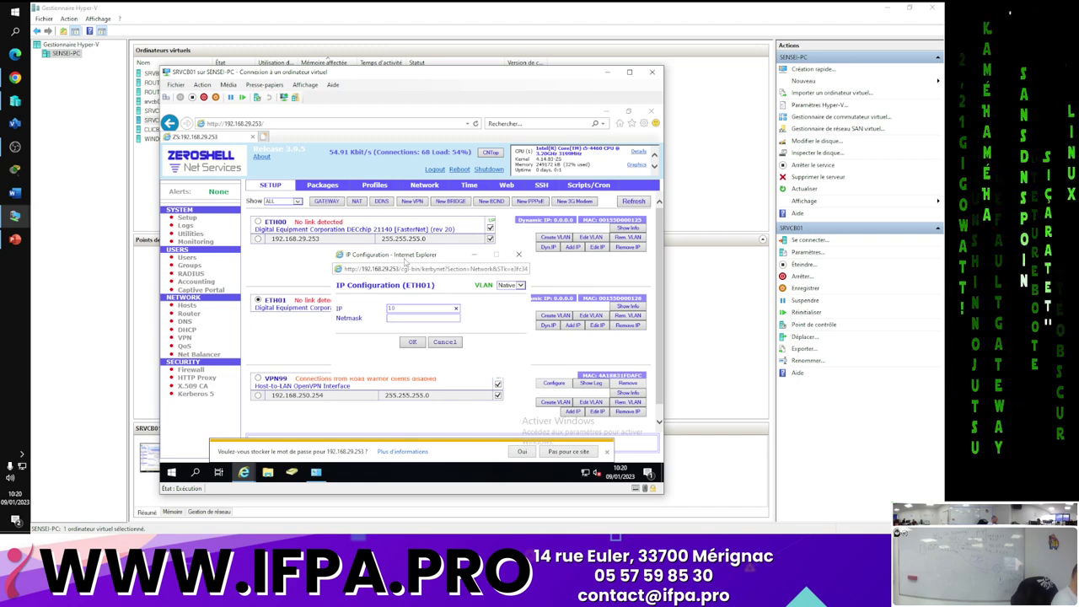
pyautogui.write('.29.255.254')
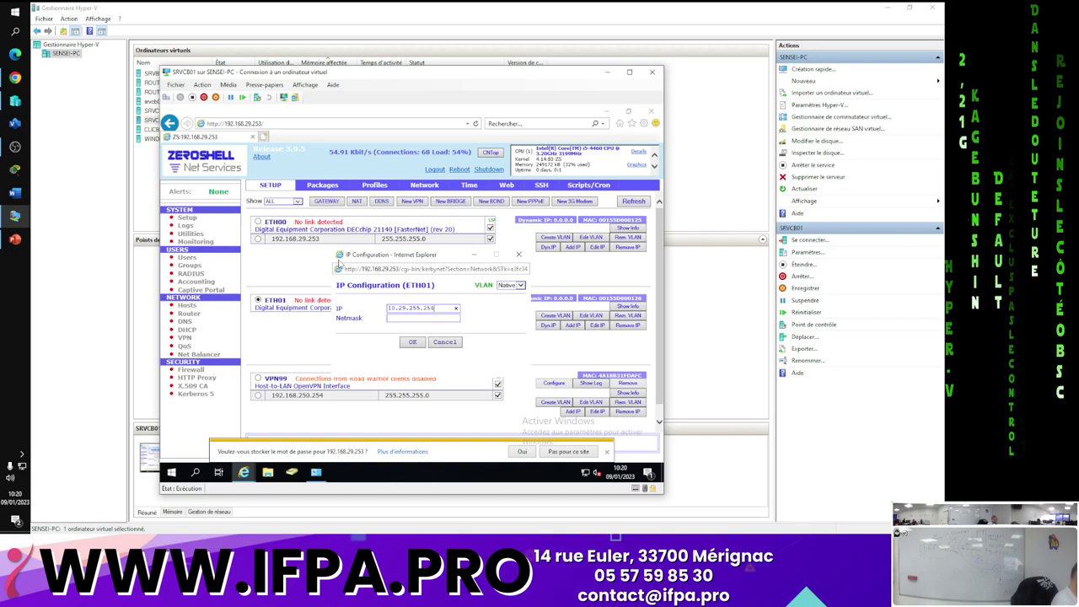
pyautogui.press('Tab')
pyautogui.press('Home')
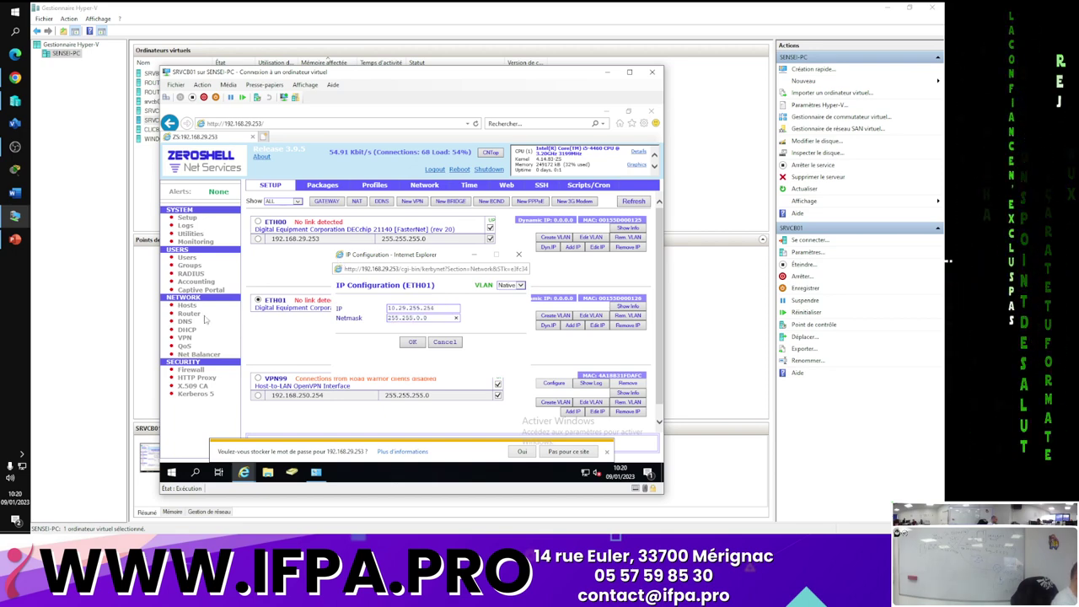
pyautogui.click(422, 341)
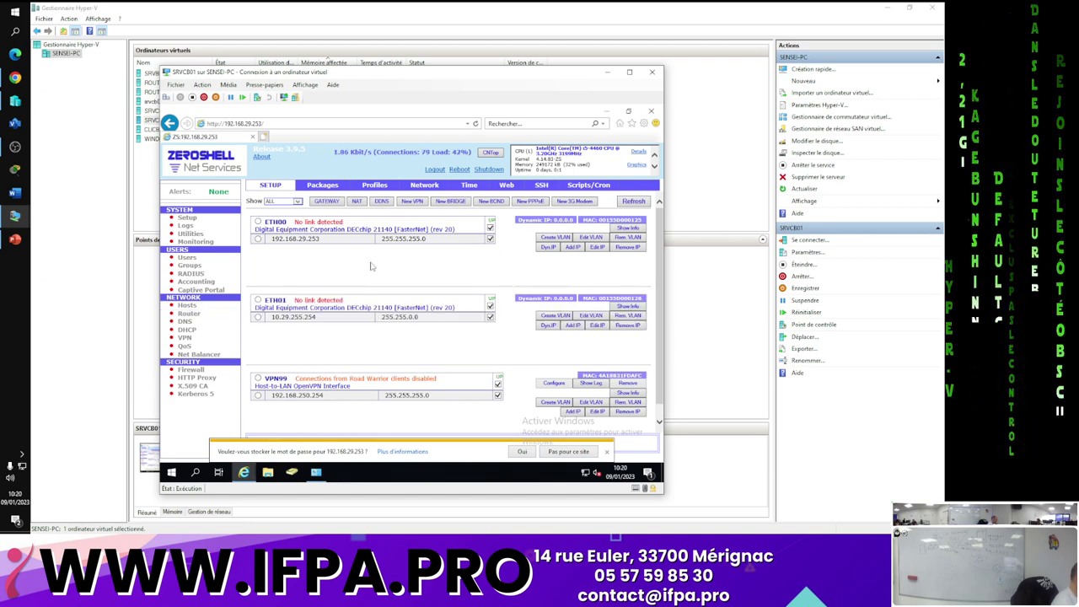
# Set the router's default gateway to 192.168.29.254
pyautogui.click(327, 201)
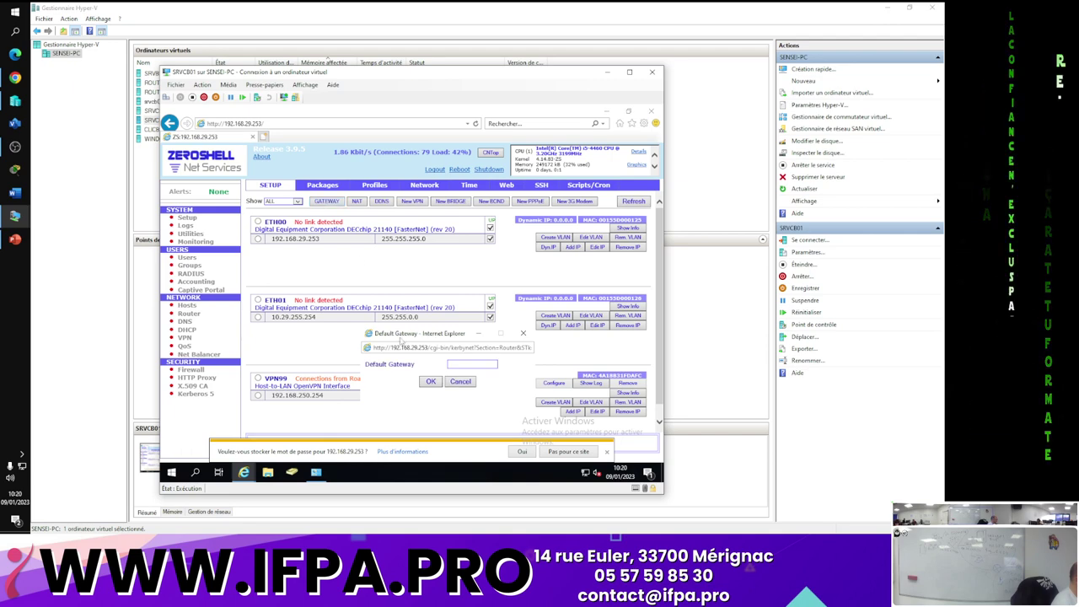
pyautogui.write('19')
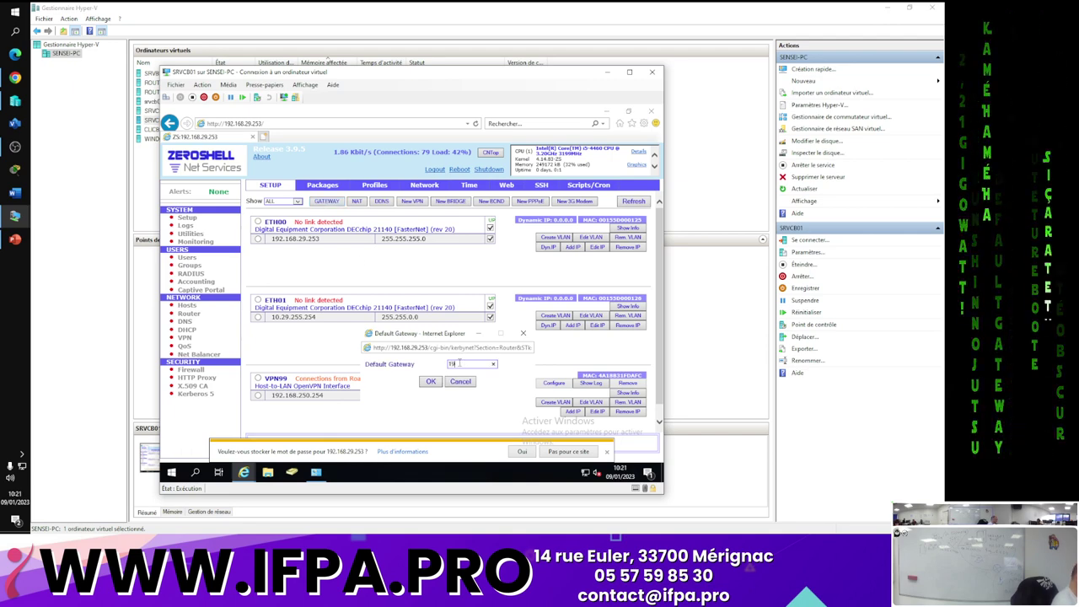
pyautogui.write('2.168.29.254')
pyautogui.press('Return')
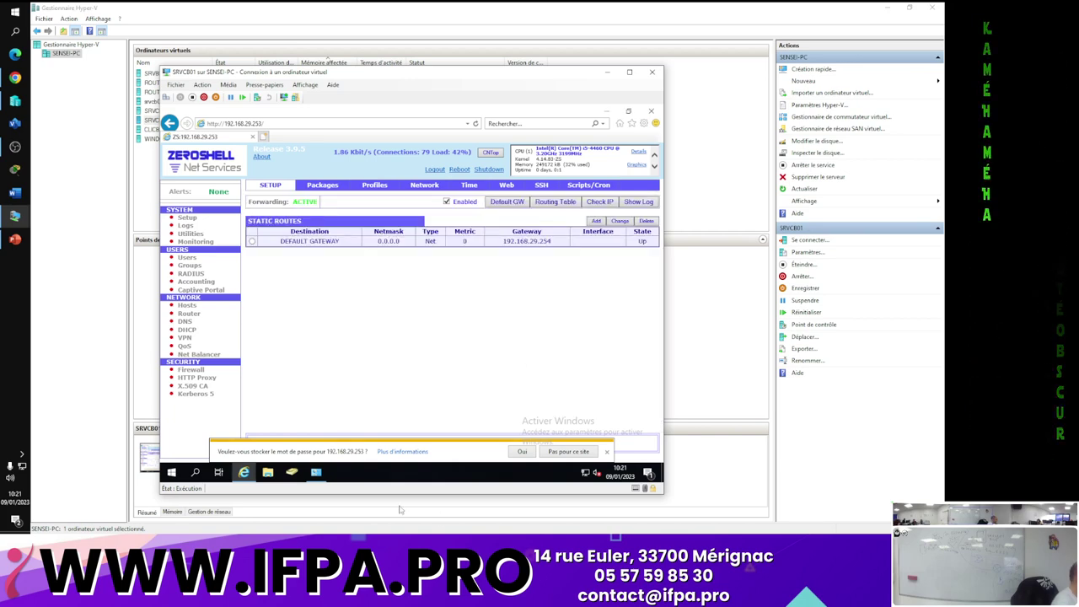
# In a new browser tab, log in to the ZeroShell router at 192.168.29.254
pyautogui.click(266, 135)
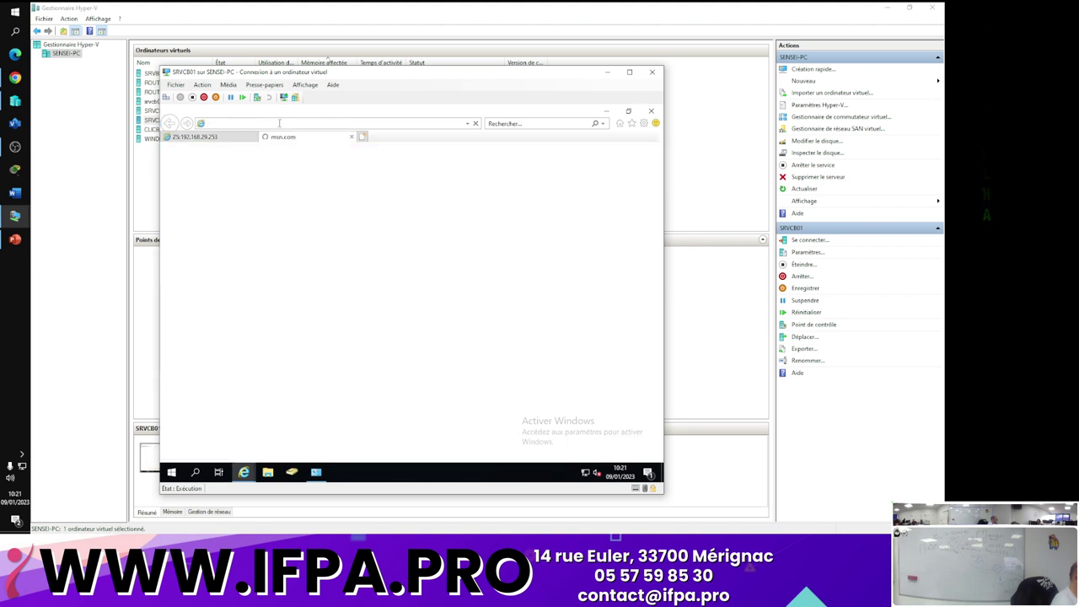
pyautogui.write('19')
pyautogui.press('Down')
pyautogui.press('Down')
pyautogui.press('Return')
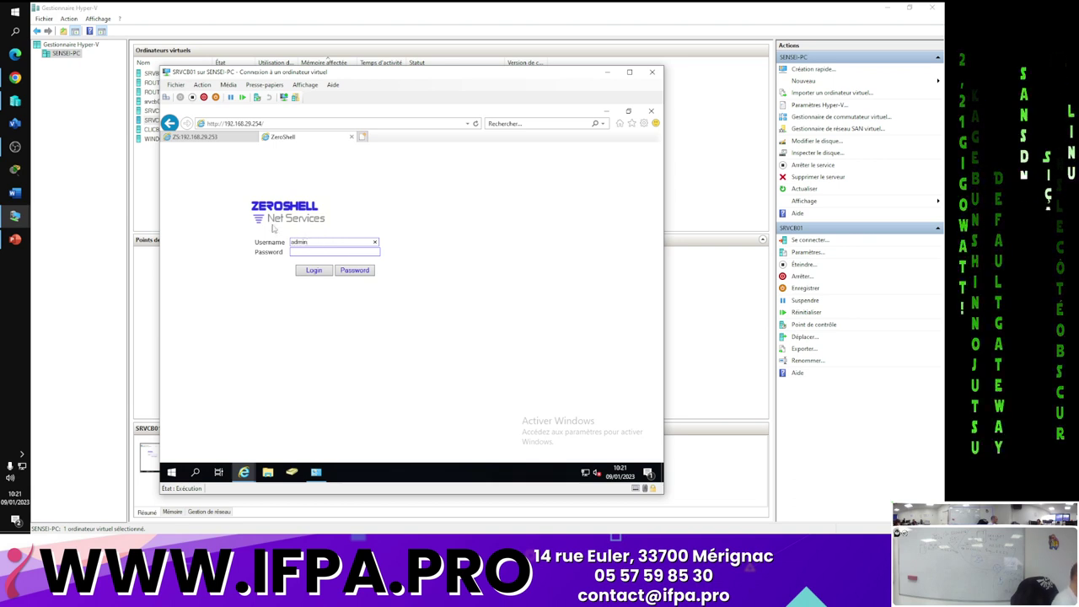
pyautogui.click(297, 251)
pyautogui.write('zeroshell')
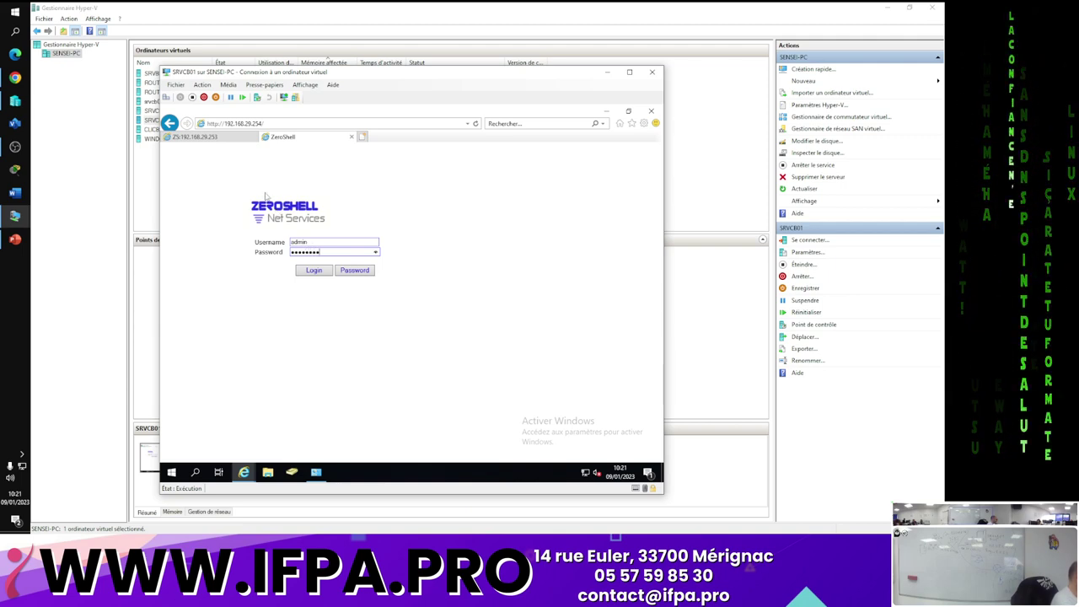
pyautogui.press('Return')
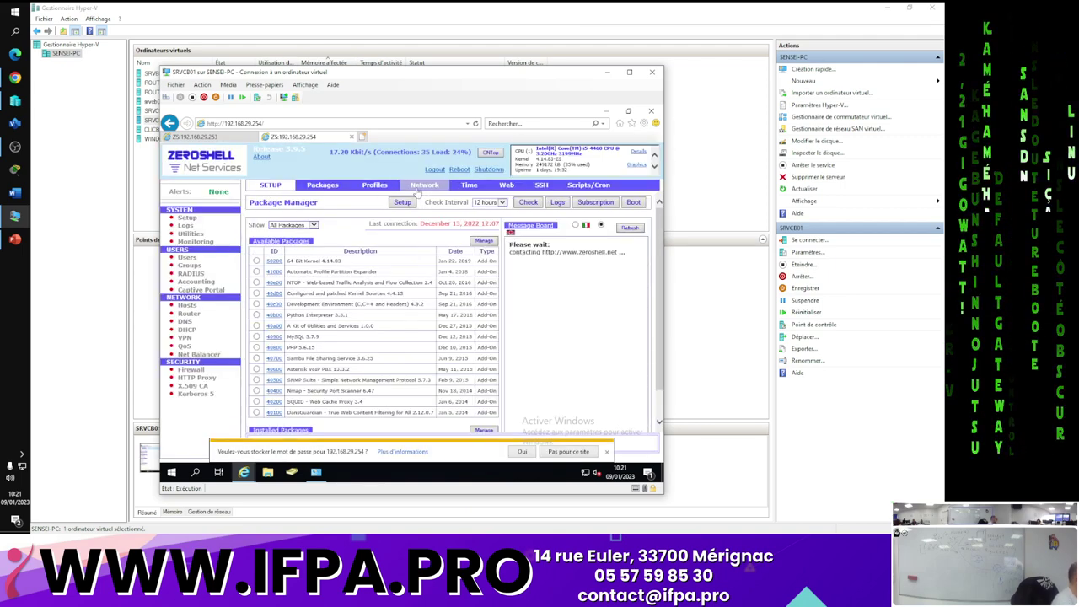
# Add a static route to 10.29.0.0/255.255.0.0 via 192.168.29.253 with metric 10
pyautogui.click(424, 185)
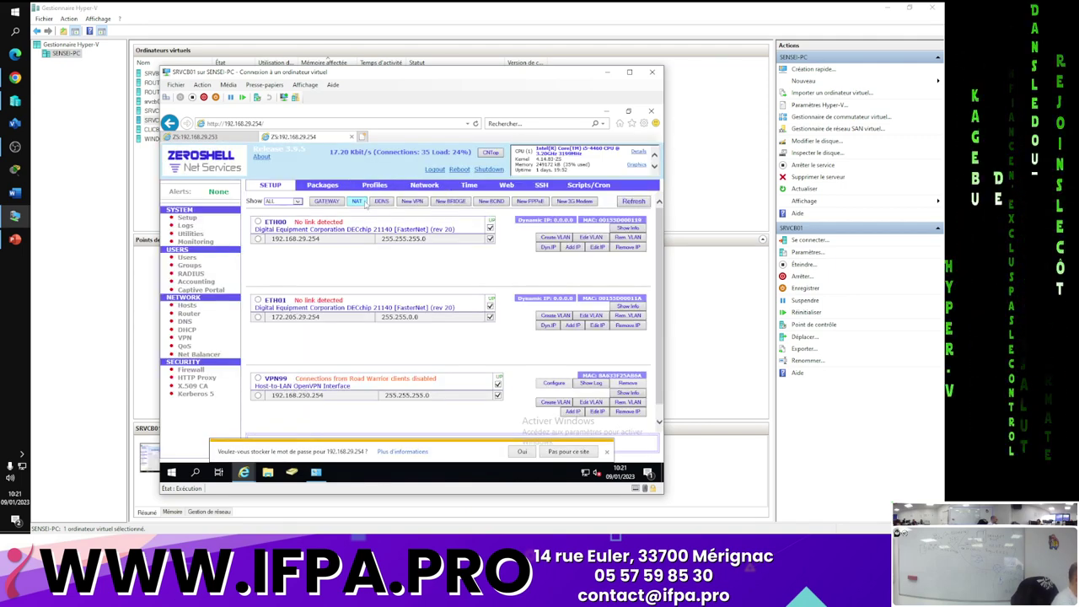
pyautogui.click(188, 314)
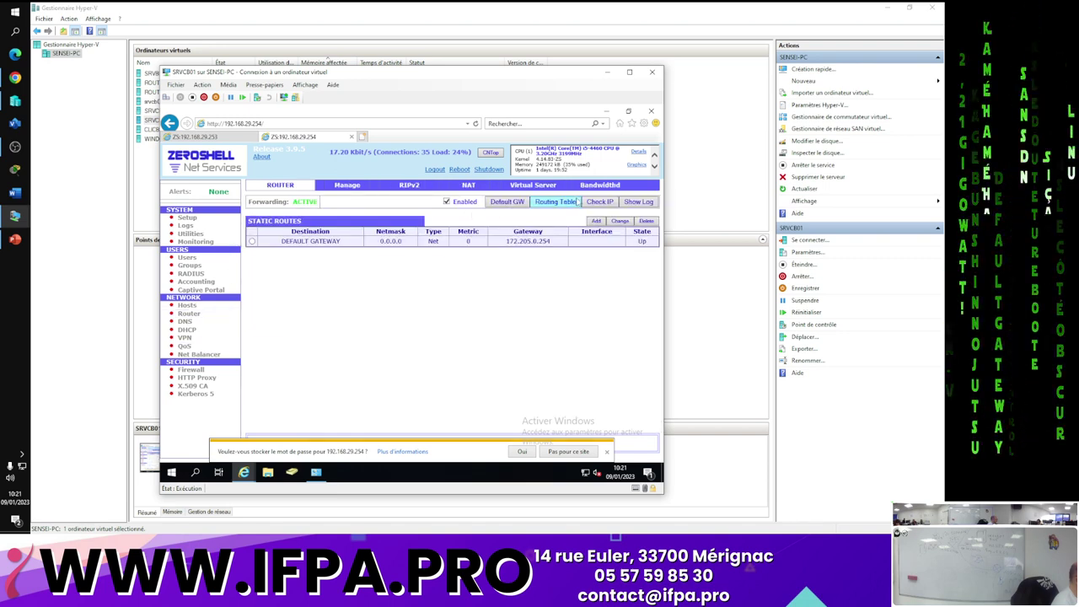
pyautogui.click(596, 222)
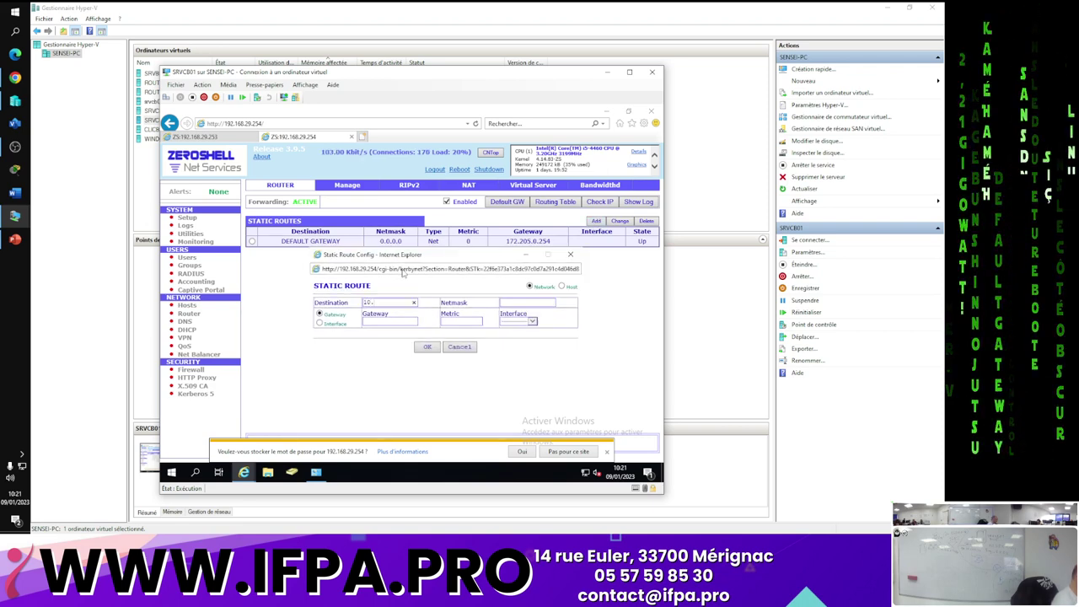
pyautogui.write('10.29.0.0')
pyautogui.press('Tab')
pyautogui.write('255.255.0.0')
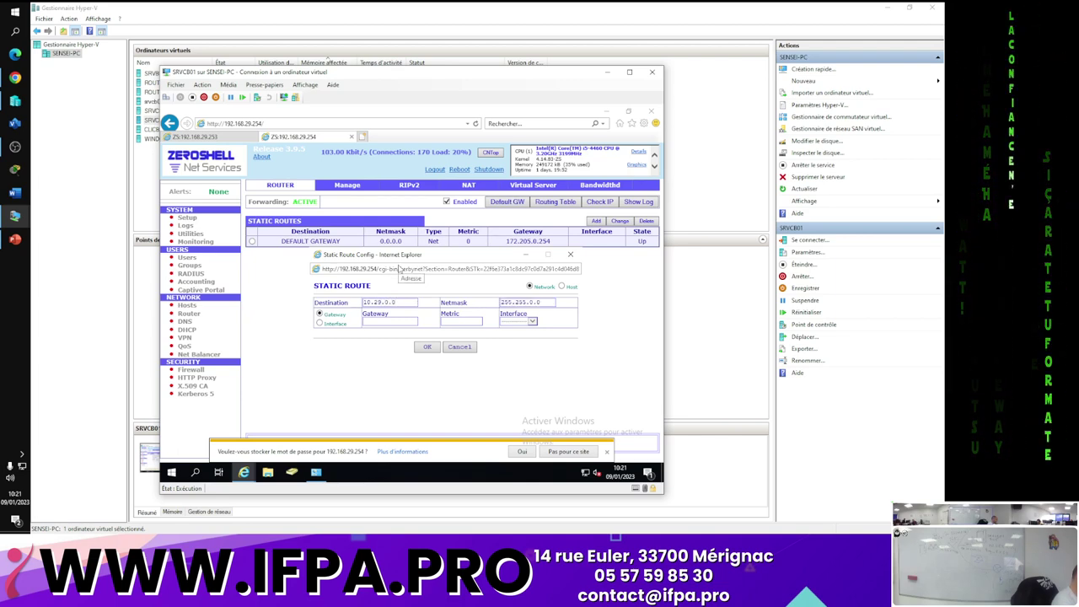
pyautogui.write('192.1')
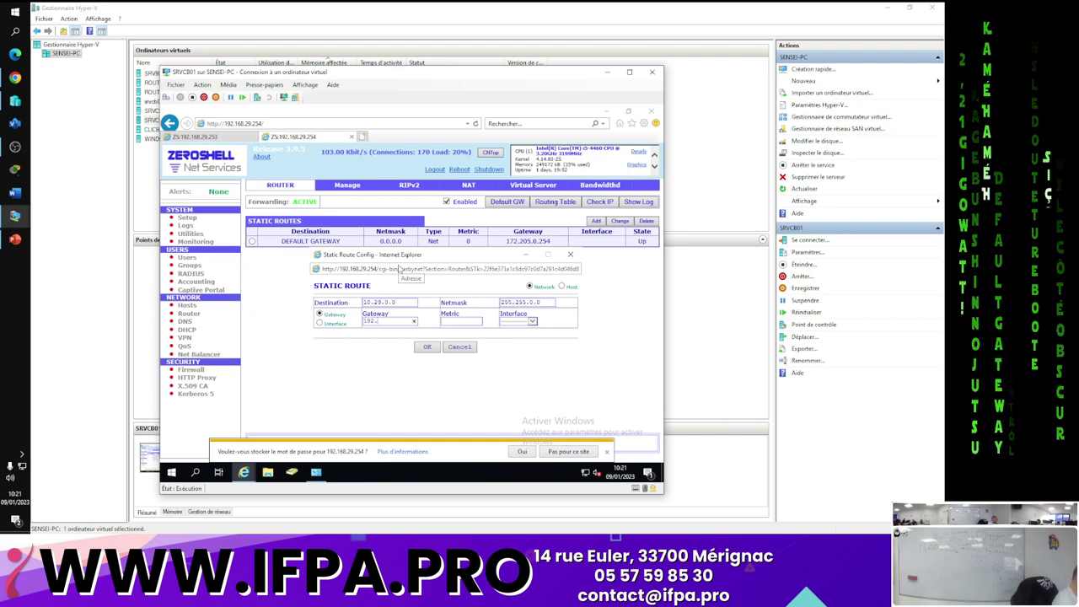
pyautogui.write('68.29.253')
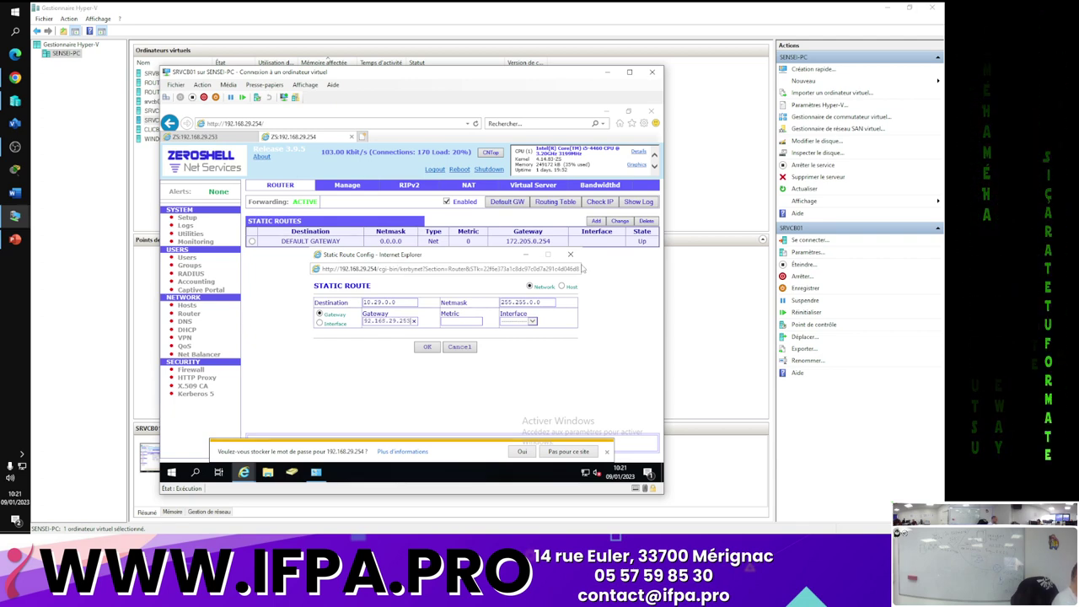
pyautogui.click(467, 322)
pyautogui.write('10')
pyautogui.click(427, 348)
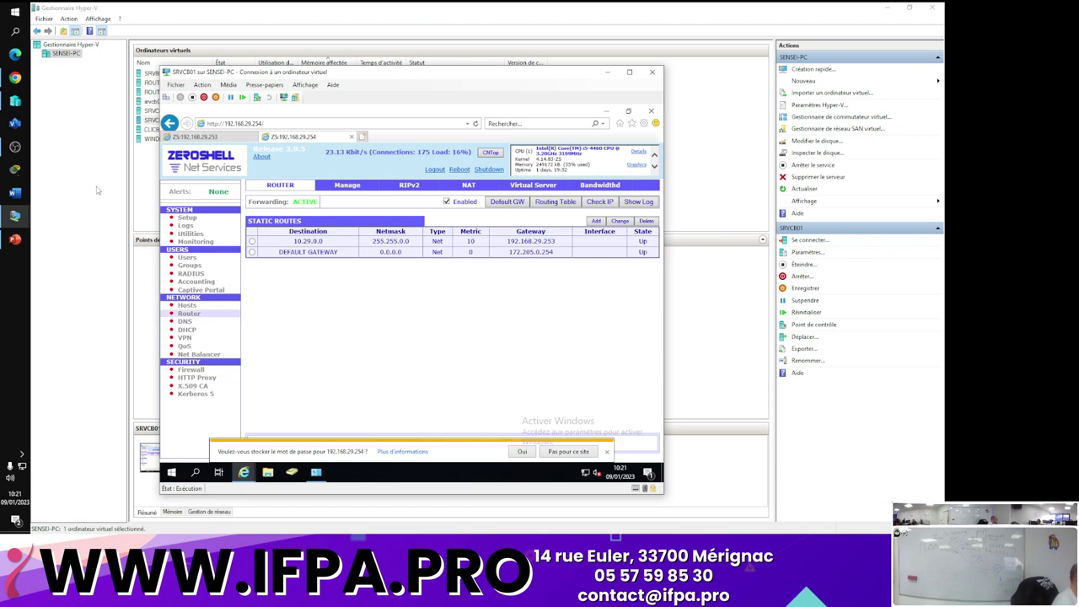
# Connect SRVCB02's network adapter to VSWITCH-PRIV02 in its settings
pyautogui.click(146, 195)
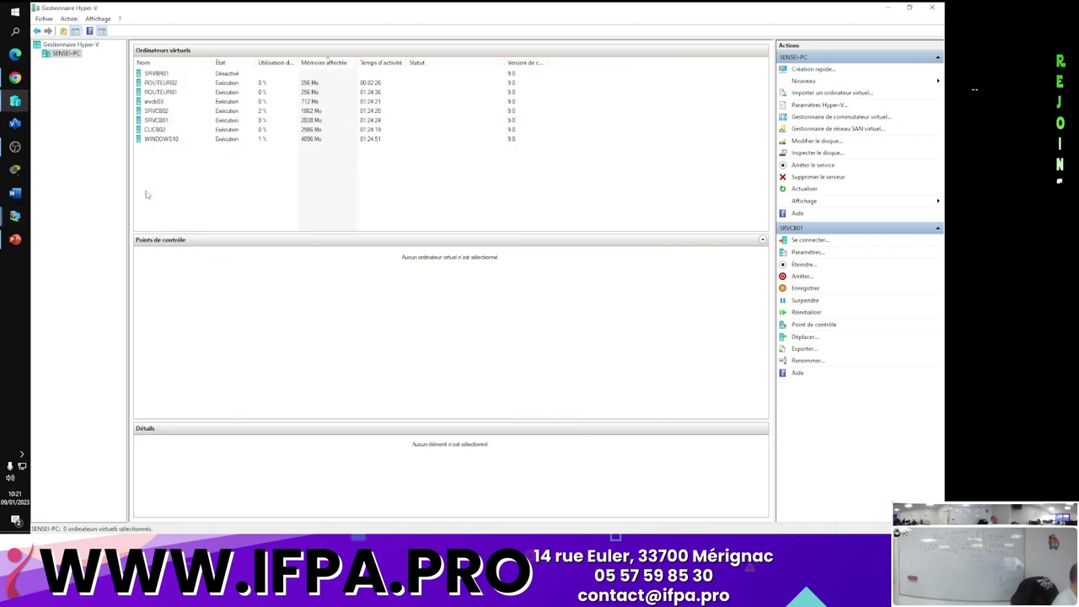
pyautogui.click(162, 112)
pyautogui.rightClick(163, 111)
pyautogui.click(181, 132)
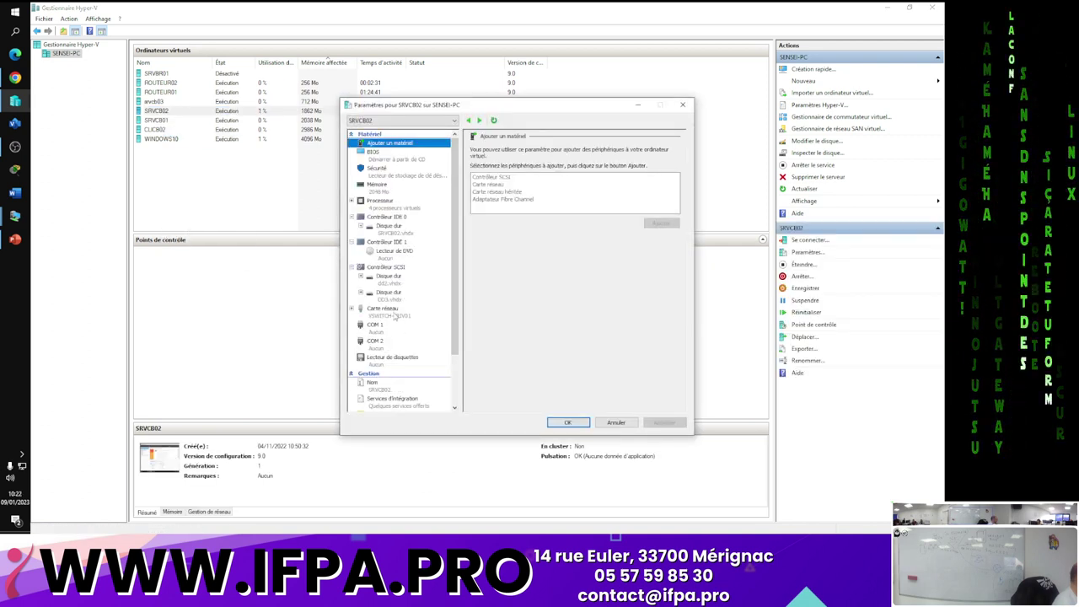
pyautogui.click(382, 309)
pyautogui.click(510, 169)
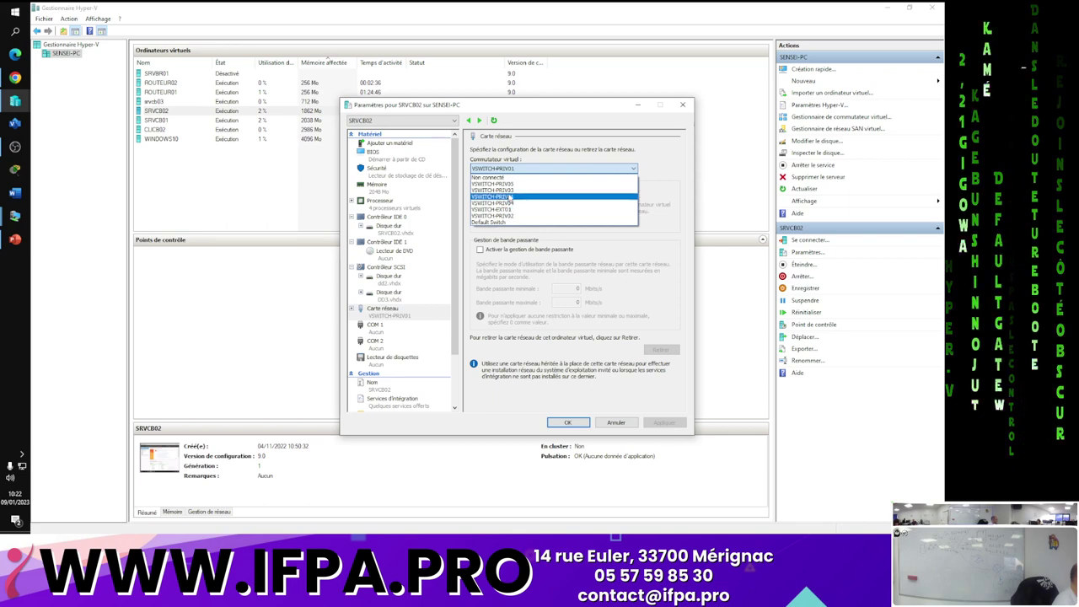
pyautogui.click(506, 215)
pyautogui.click(570, 422)
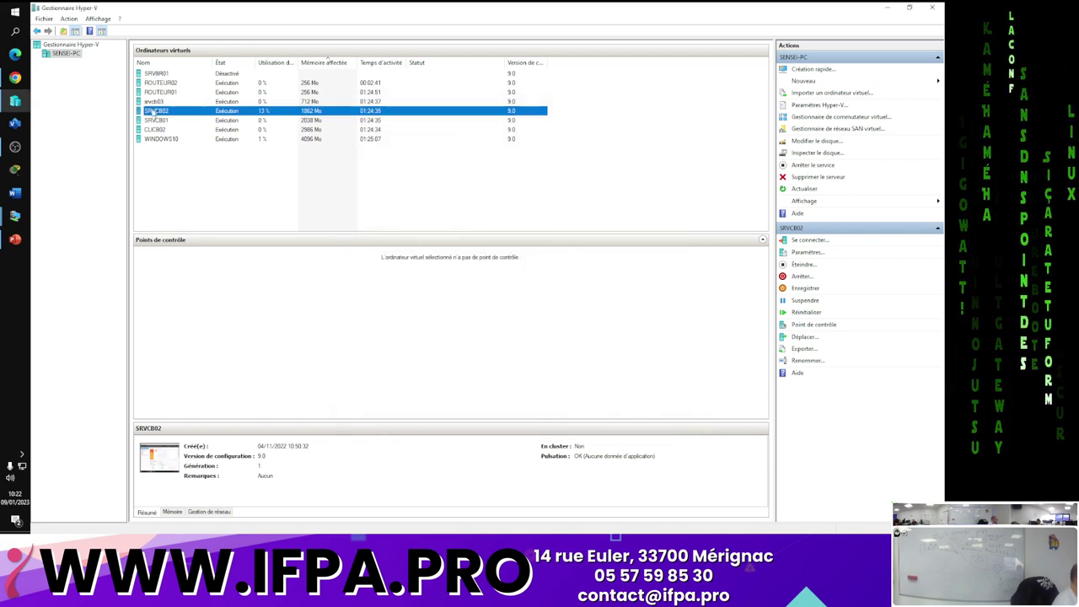
# Connect to SRVCB02's console and launch ncpa.cpl from the Run box
pyautogui.doubleClick(153, 110)
pyautogui.click(414, 144)
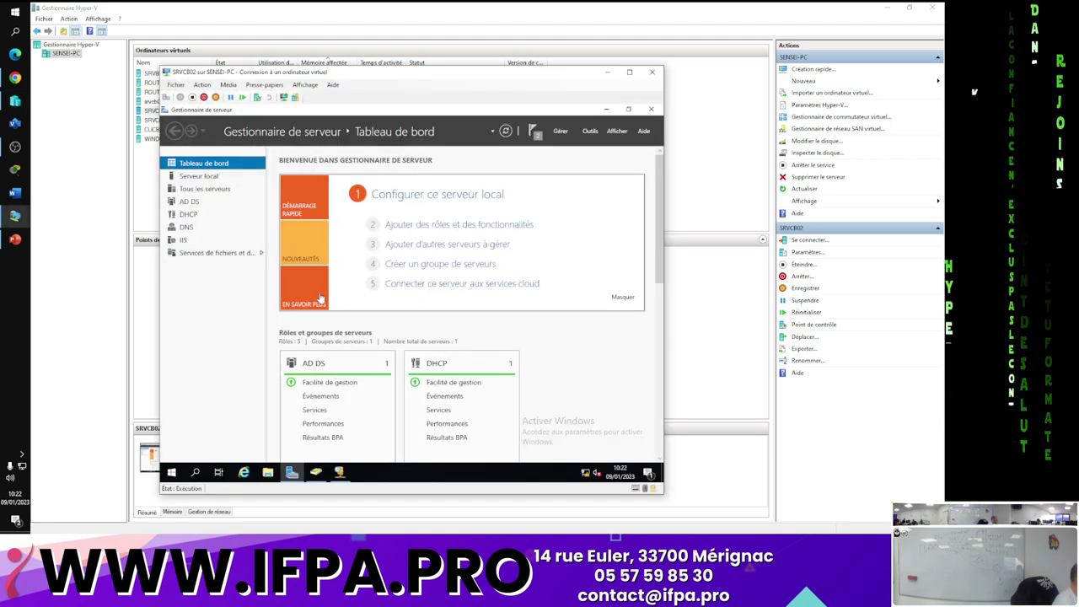
pyautogui.press('super+r')
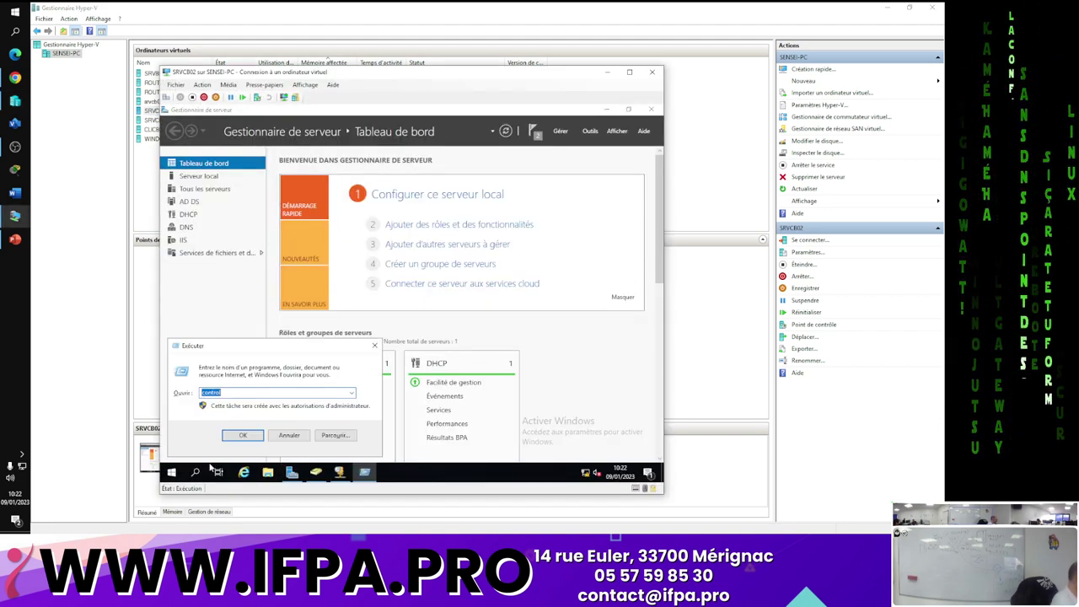
pyautogui.write('ncpa.c')
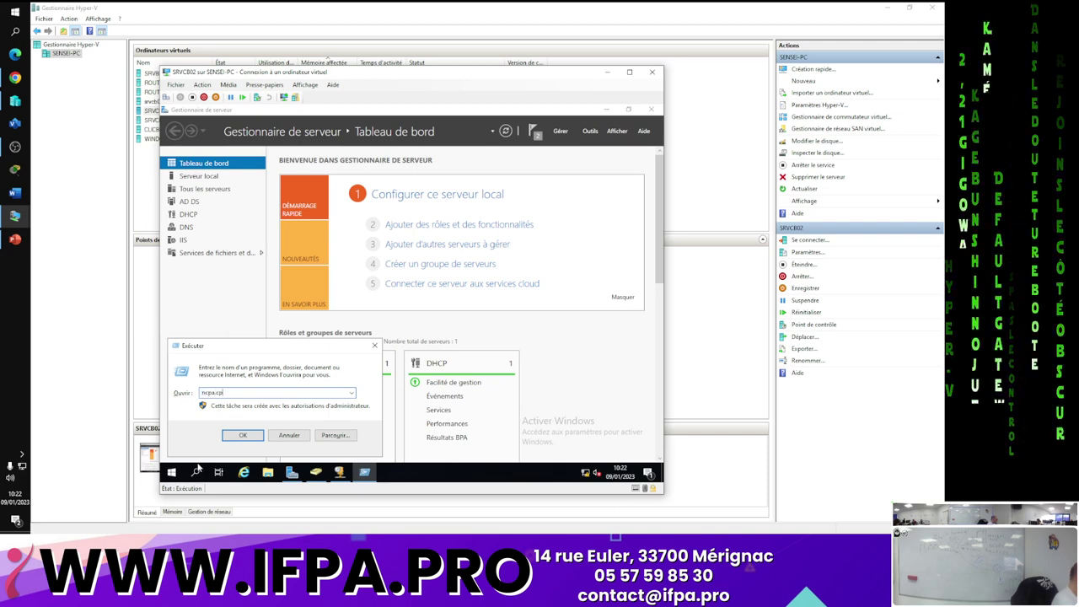
pyautogui.write('pl')
pyautogui.press('Return')
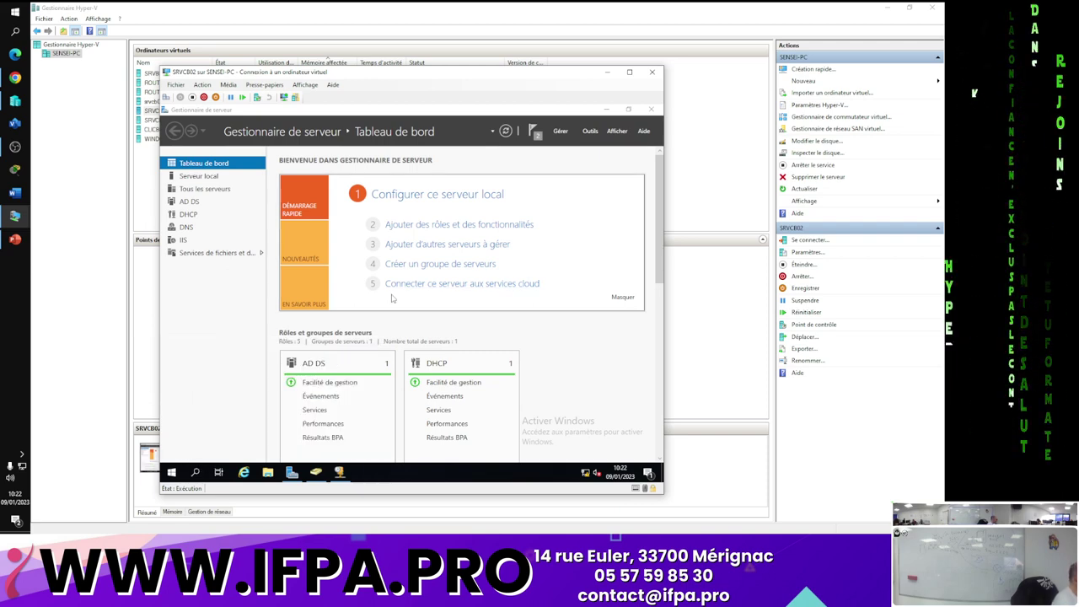
# Open the Ethernet adapter's IPv4 settings and readdress the gateway into 10.29.x
pyautogui.click(263, 207)
pyautogui.rightClick(263, 208)
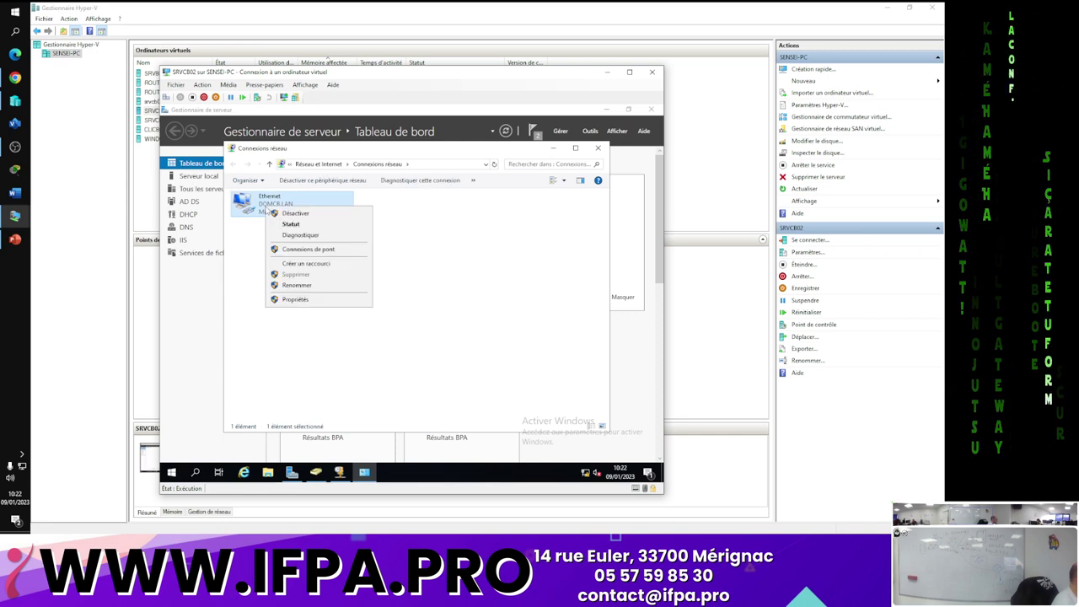
pyautogui.click(293, 299)
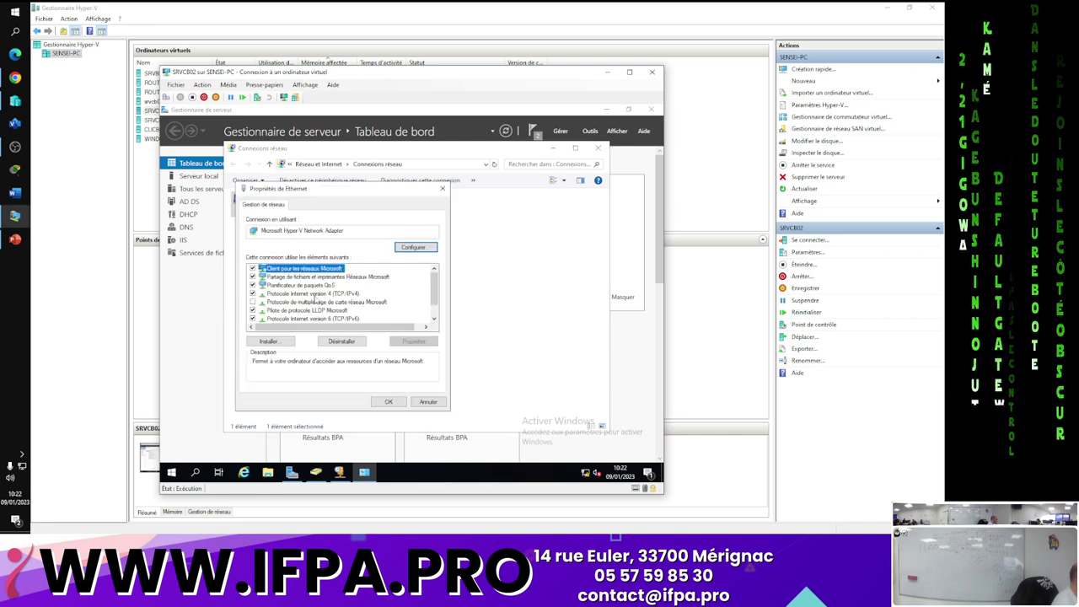
pyautogui.doubleClick(324, 294)
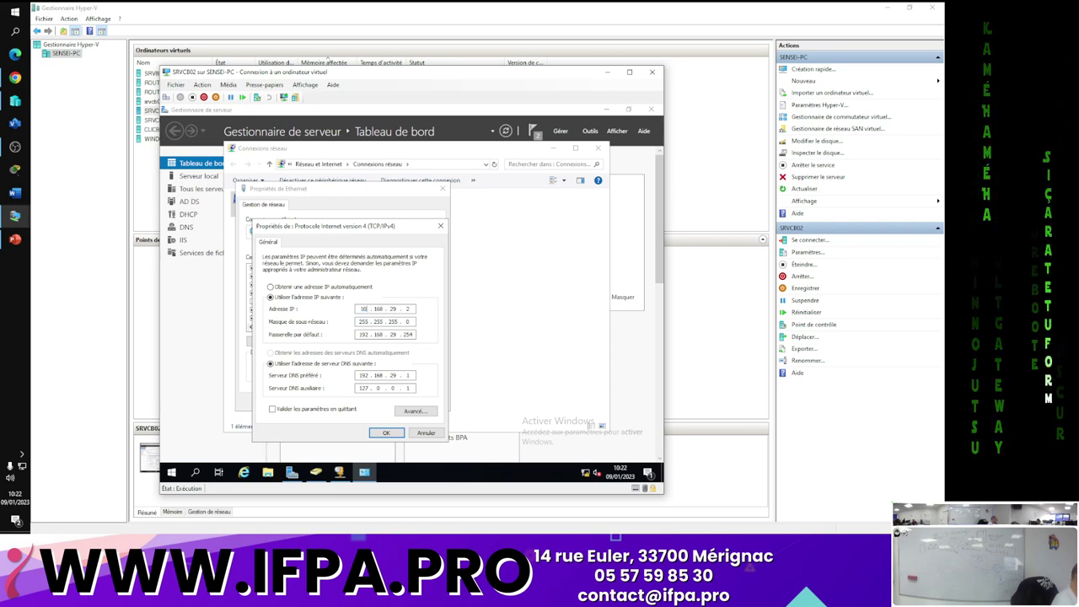
pyautogui.doubleClick(378, 334)
pyautogui.press('BackSpace')
pyautogui.press('BackSpace')
pyautogui.press('BackSpace')
pyautogui.press('BackSpace')
pyautogui.press('BackSpace')
pyautogui.write('10 . 29 .')
# Set preferred DNS to 192.168.29.1 and clear the alternate DNS server
pyautogui.press('Tab')
pyautogui.press('Tab')
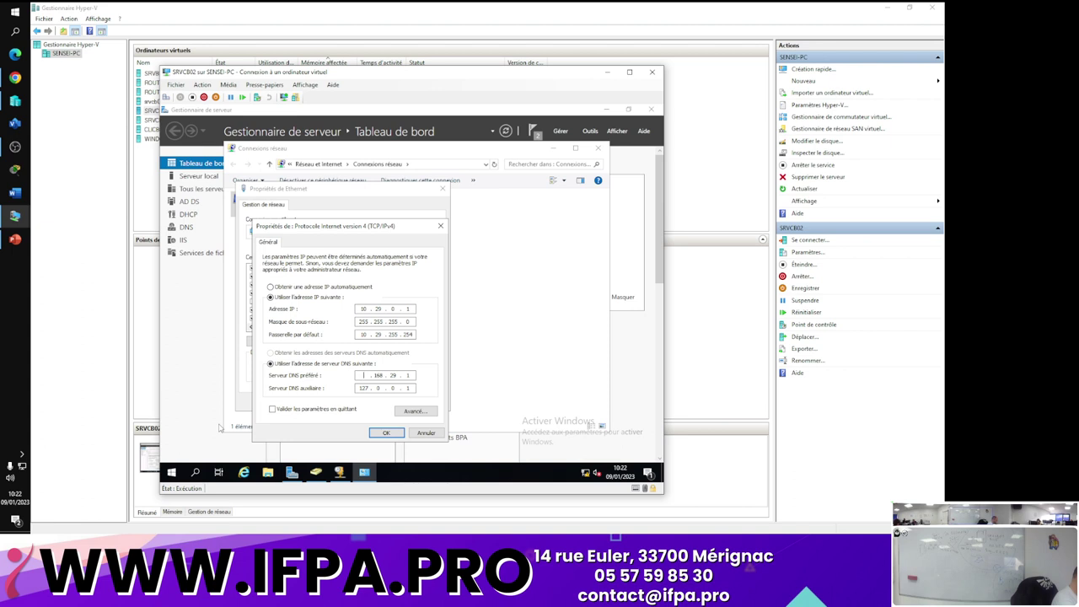
pyautogui.press('Tab')
pyautogui.press('BackSpace')
pyautogui.press('BackSpace')
pyautogui.press('BackSpace')
pyautogui.press('BackSpace')
pyautogui.press('BackSpace')
pyautogui.press('BackSpace')
pyautogui.hotkey('shift', 'Tab')
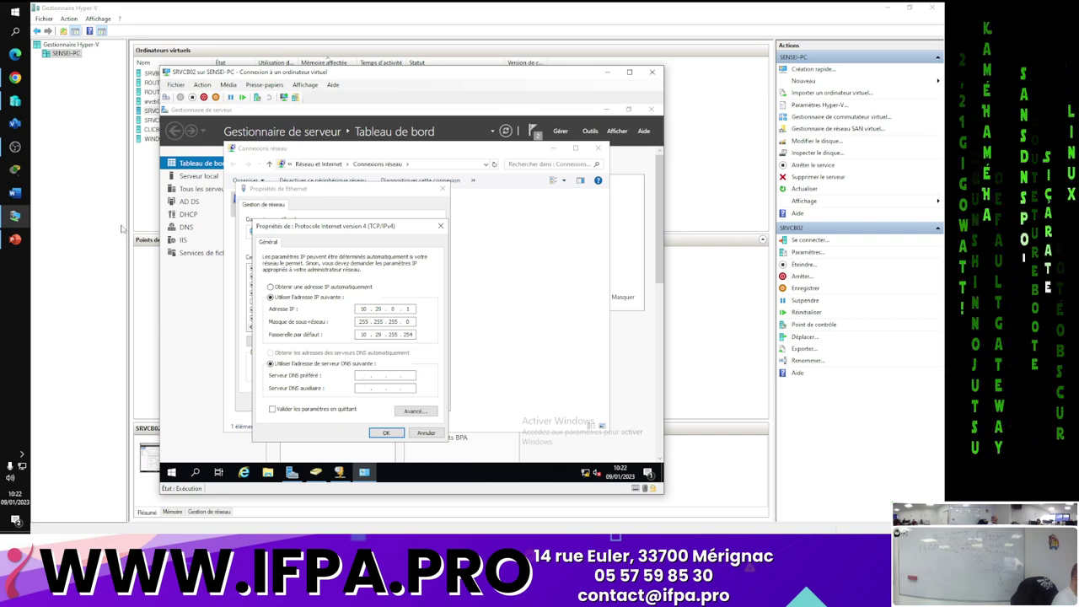
pyautogui.write('192 . 168 . 29 . 31')
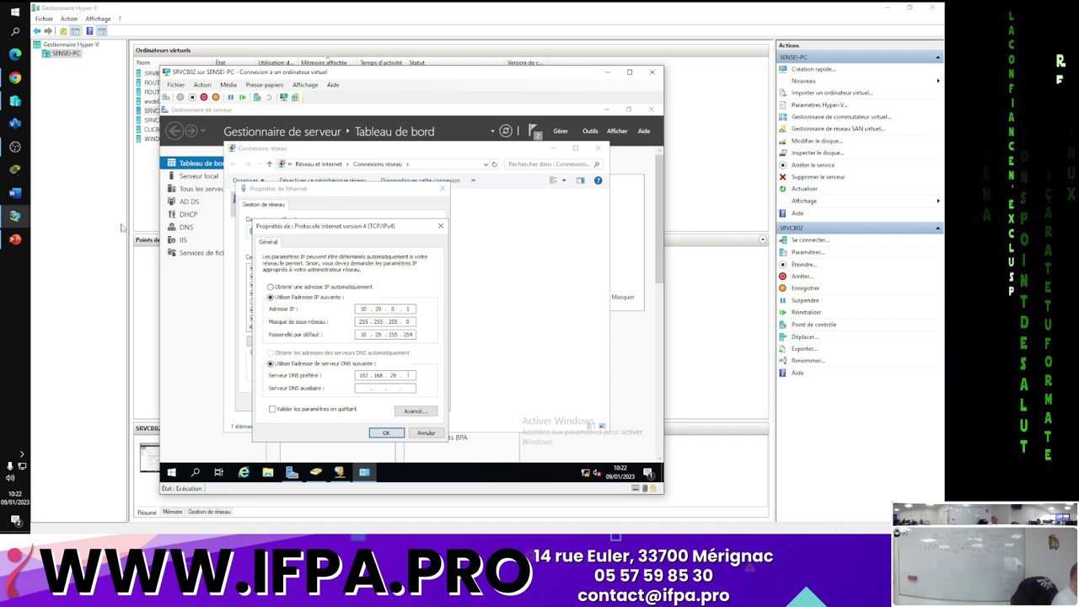
pyautogui.press('BackSpace')
pyautogui.press('BackSpace')
pyautogui.write('1')
pyautogui.press('Return')
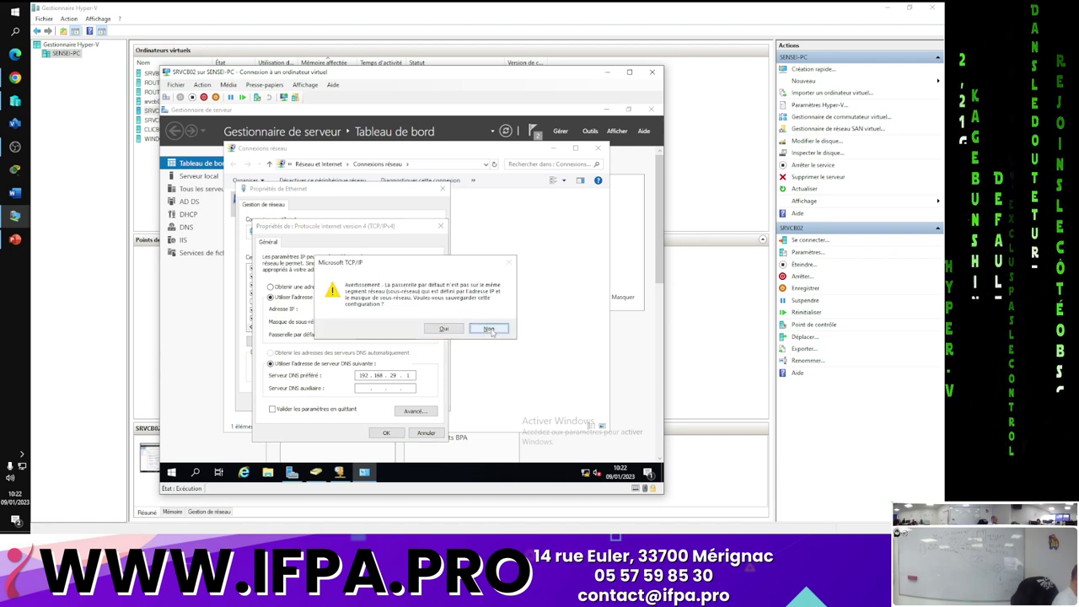
# Decline the gateway warning, correct the mask to 255.255.0.0, and save the adapter settings
pyautogui.click(489, 329)
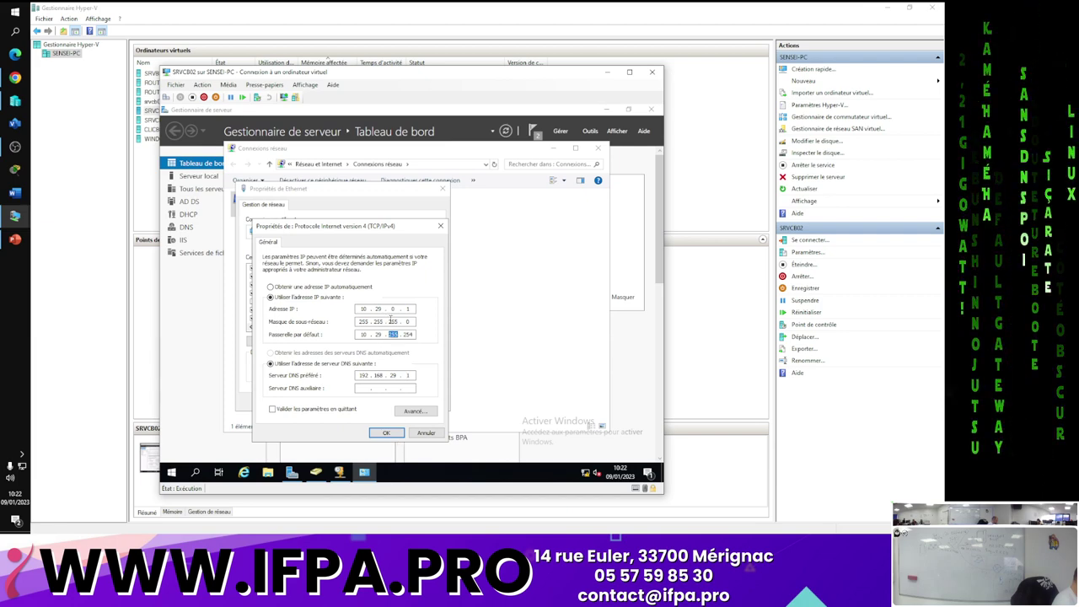
pyautogui.write('0')
pyautogui.press('Return')
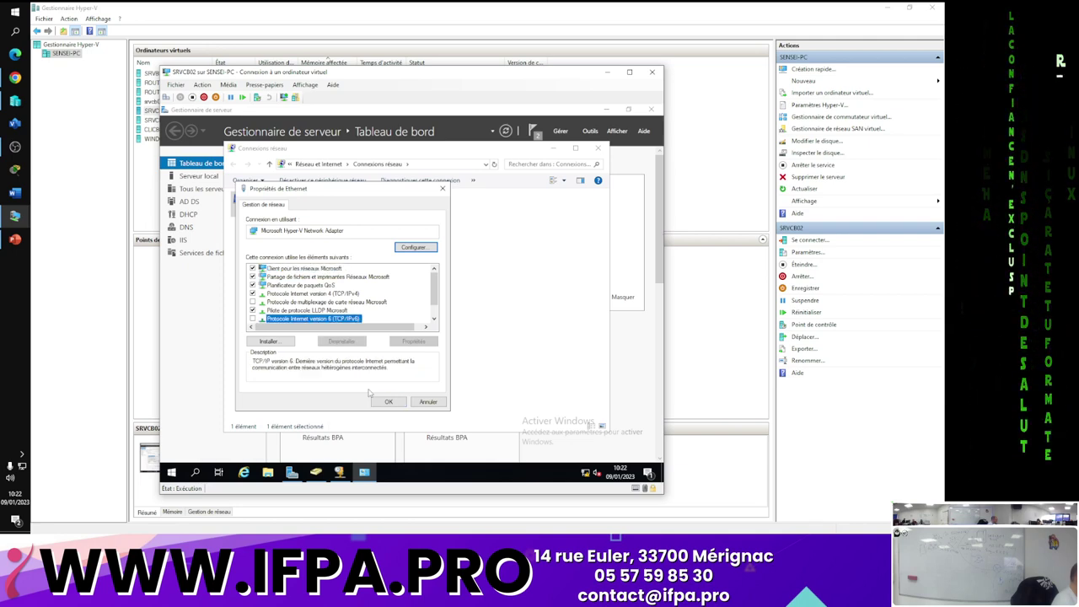
pyautogui.click(389, 401)
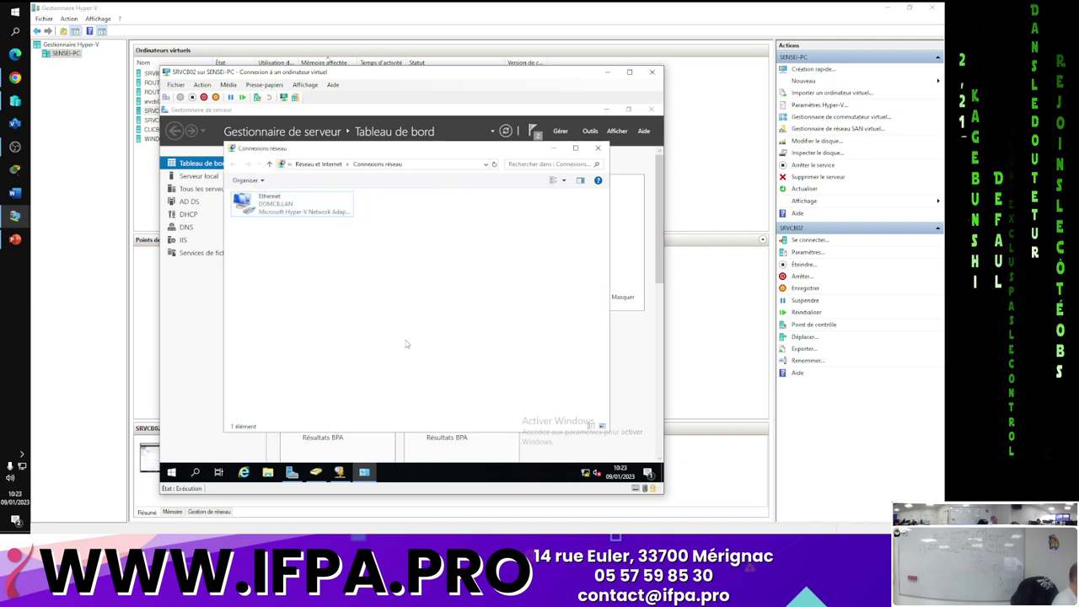
# Open a command prompt on SRVCB02 and ping 8.8.8.8
pyautogui.press('super+r')
pyautogui.write('cmd')
pyautogui.press('Return')
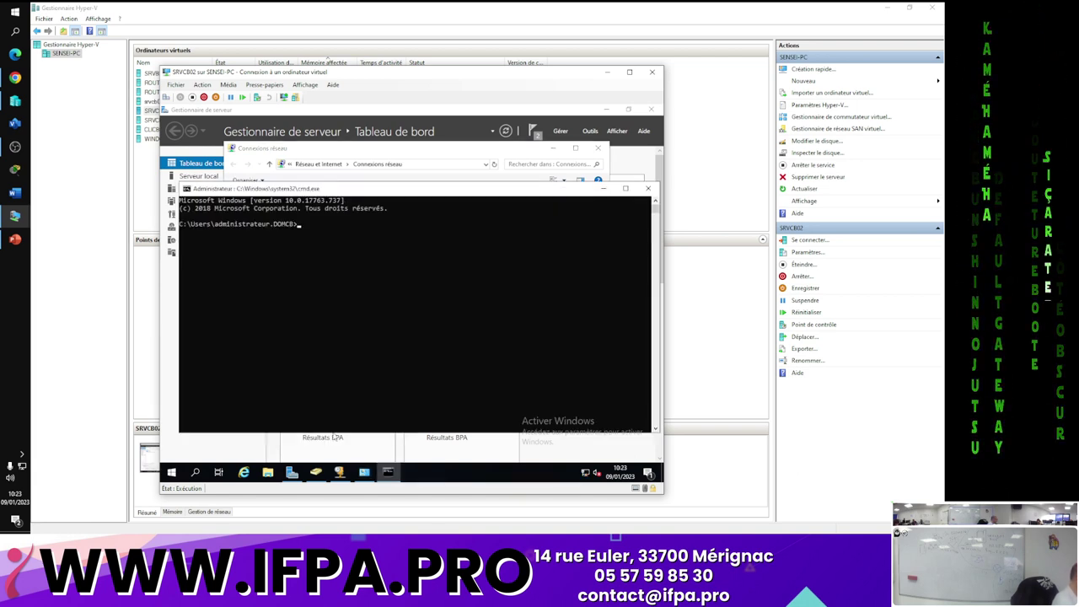
pyautogui.write('ping ')
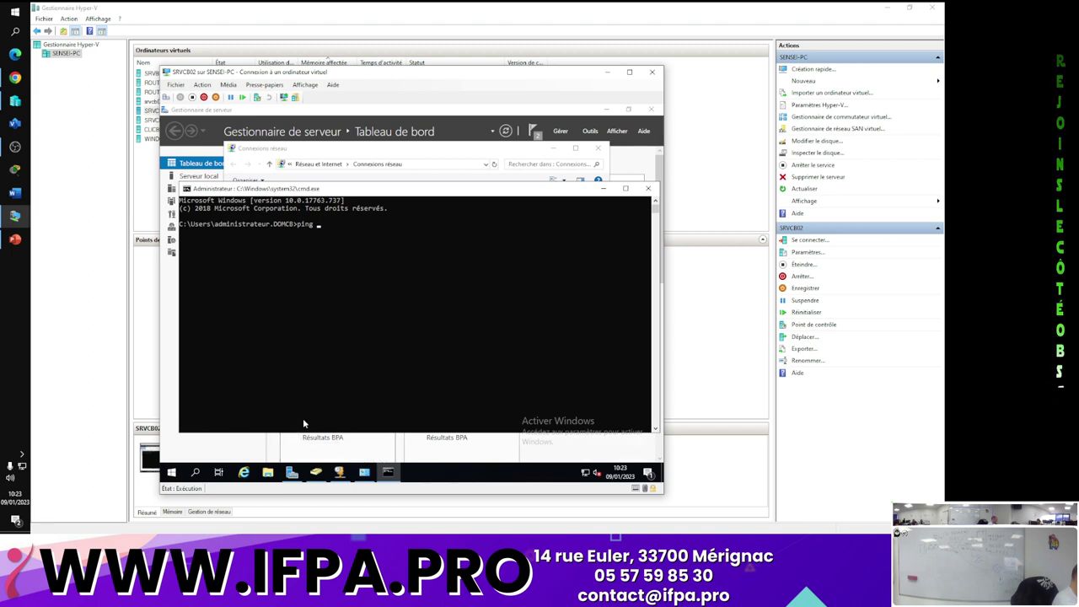
pyautogui.write('8.8.8')
pyautogui.press('BackSpace')
pyautogui.press('BackSpace')
pyautogui.press('BackSpace')
pyautogui.press('BackSpace')
pyautogui.press('BackSpace')
pyautogui.press('BackSpace')
pyautogui.press('BackSpace')
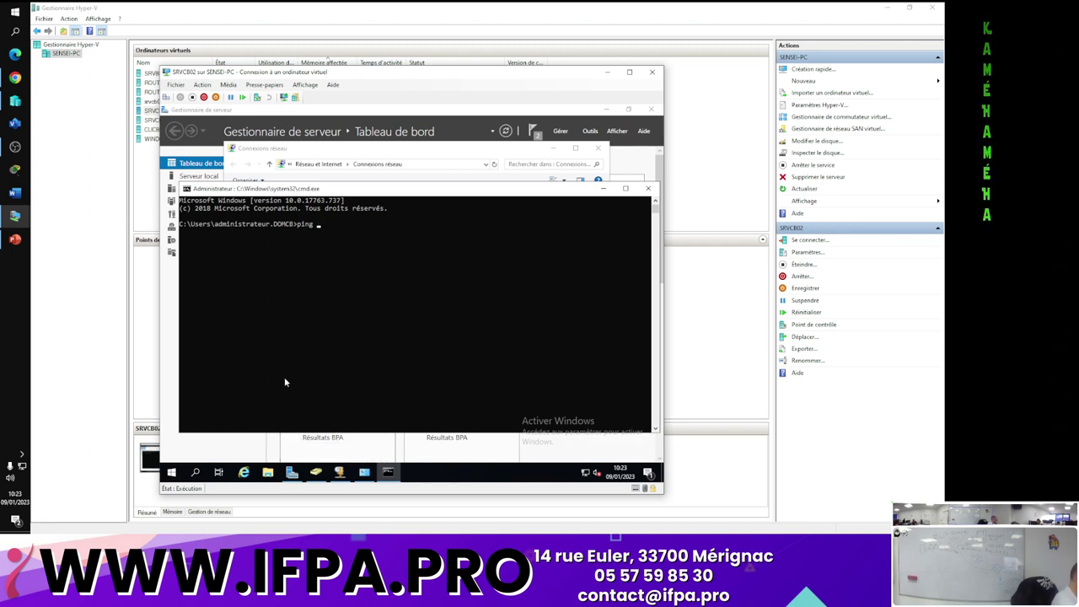
pyautogui.write('8.8.38.8')
pyautogui.press('BackSpace')
pyautogui.press('BackSpace')
pyautogui.press('BackSpace')
pyautogui.press('BackSpace')
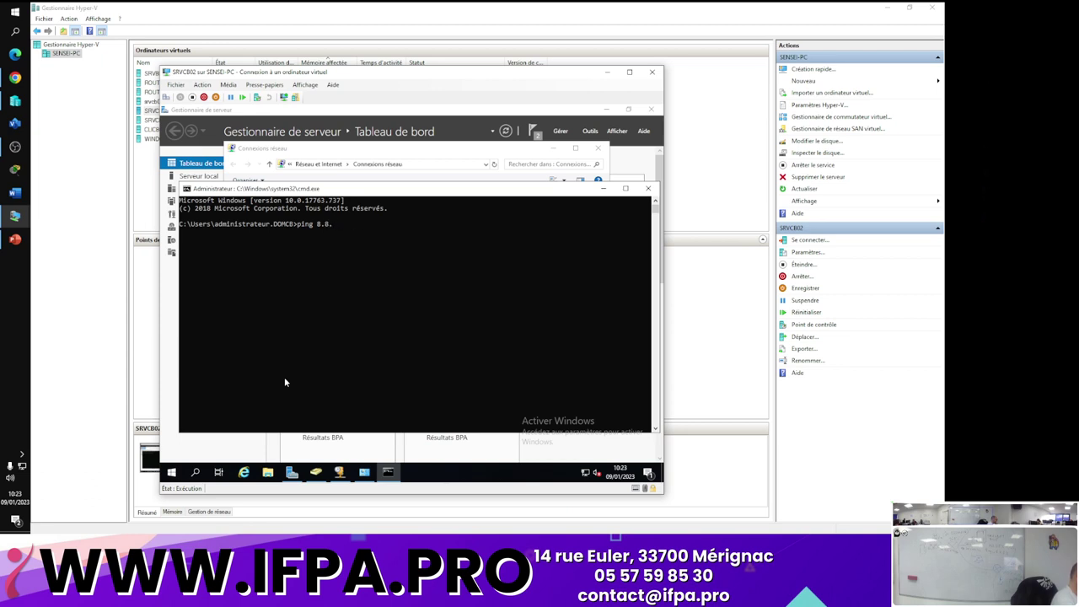
pyautogui.write('8.8')
pyautogui.press('Return')
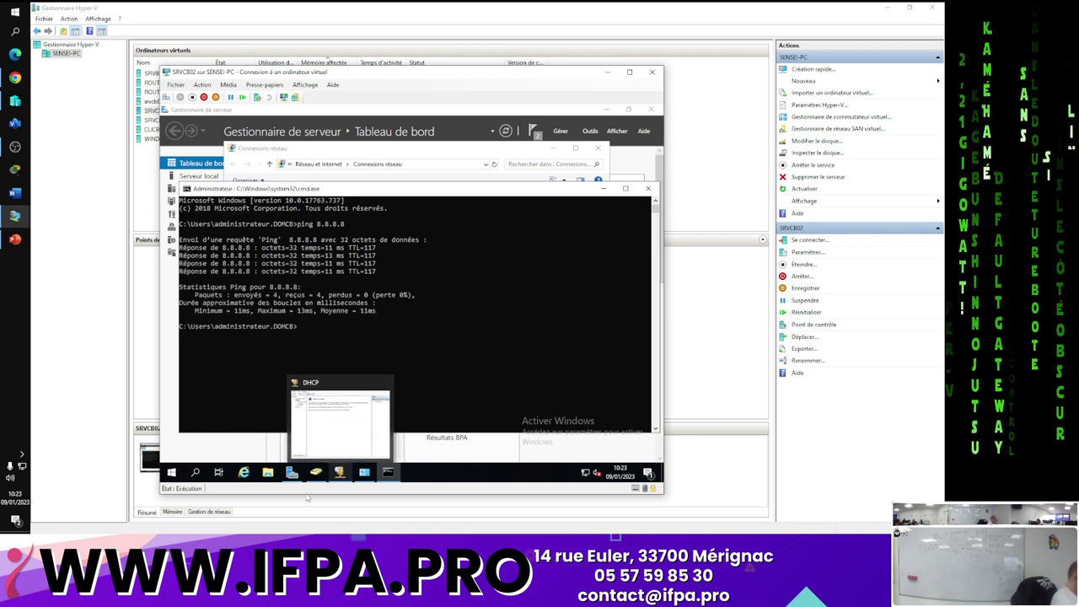
# Run ipconfig to confirm 10.29.0.1/255.255.0.0 with gateway 10.29.255.254
pyautogui.write('ipcoinfi')
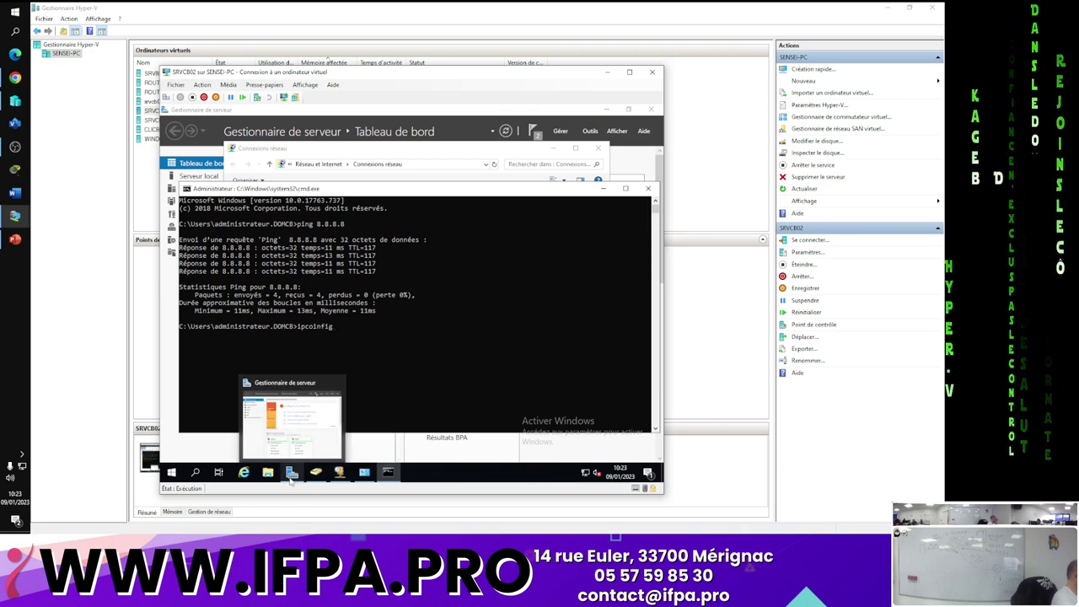
pyautogui.write('g')
pyautogui.press('Return')
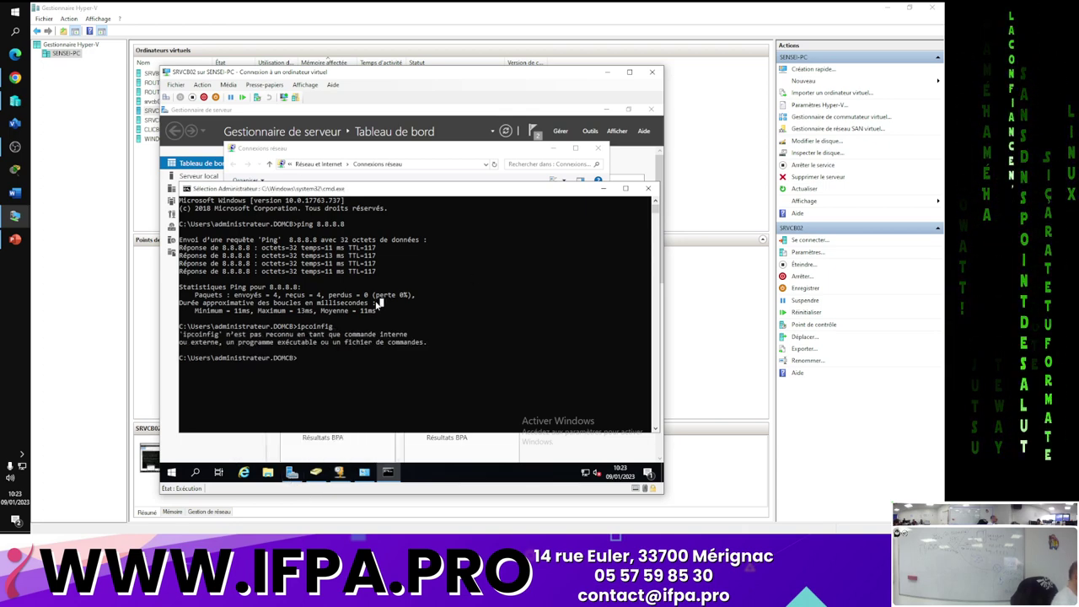
pyautogui.write('ipconfig')
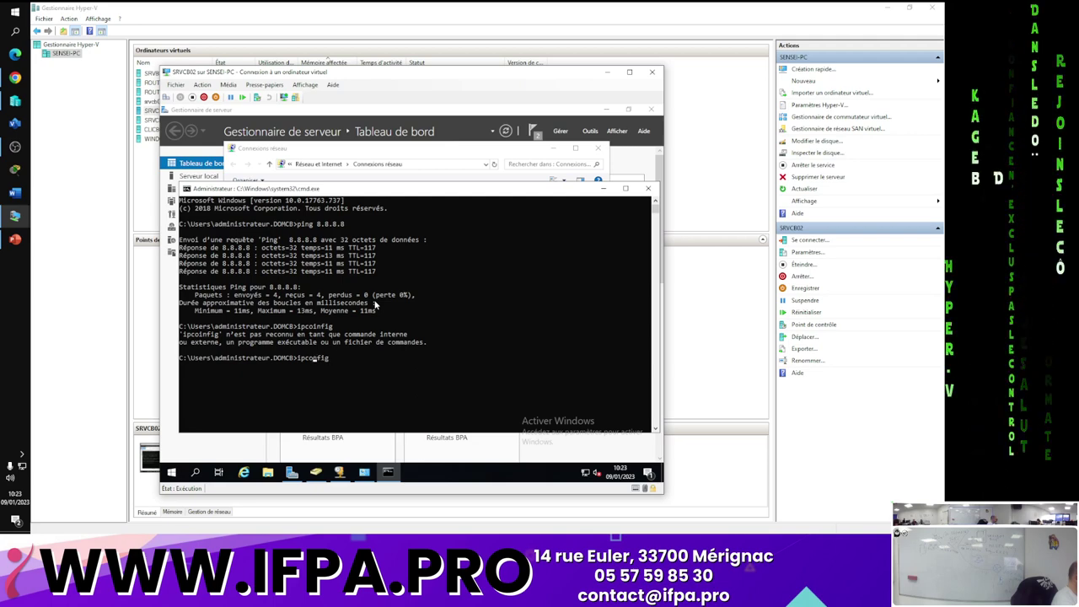
pyautogui.press('Return')
pyautogui.scroll(-5, 473, 355)
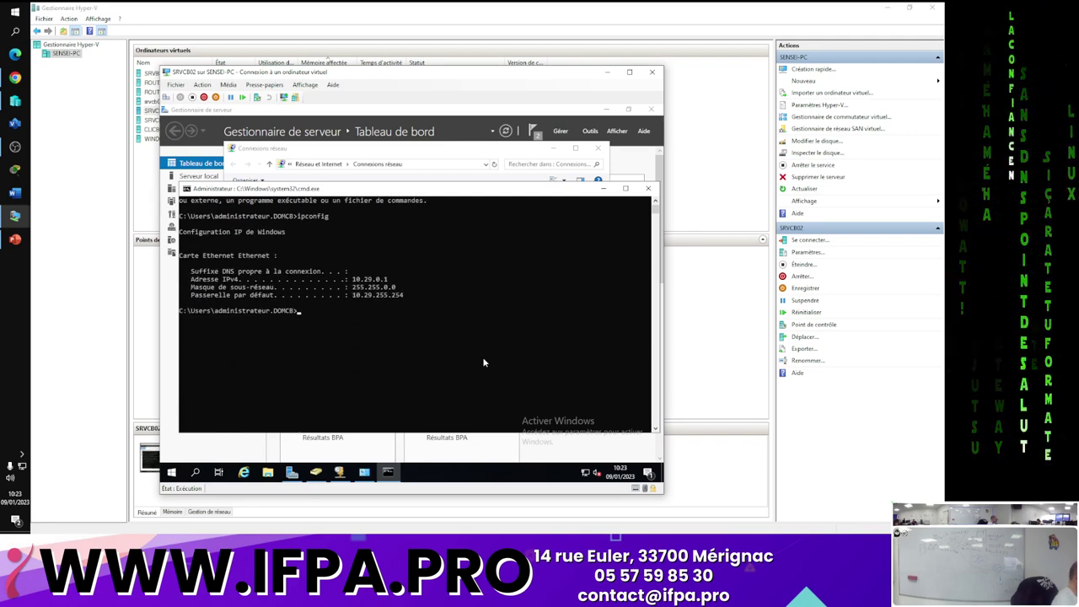
# Ping 8.8.8.8 again to confirm 4 of 4 replies
pyautogui.press('Up')
pyautogui.press('BackSpace')
pyautogui.press('BackSpace')
pyautogui.press('BackSpace')
pyautogui.press('BackSpace')
pyautogui.press('BackSpace')
pyautogui.press('BackSpace')
pyautogui.press('BackSpace')
pyautogui.press('BackSpace')
pyautogui.write('ping 8.8.8.8')
pyautogui.press('Return')
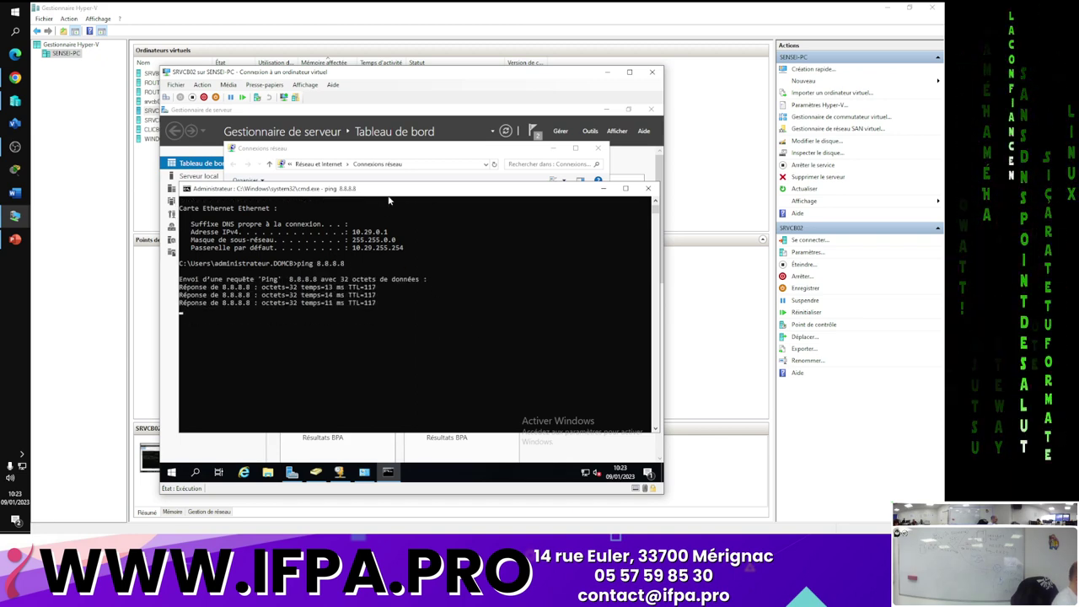
pyautogui.moveTo(389, 200); pyautogui.dragTo(369, 183)
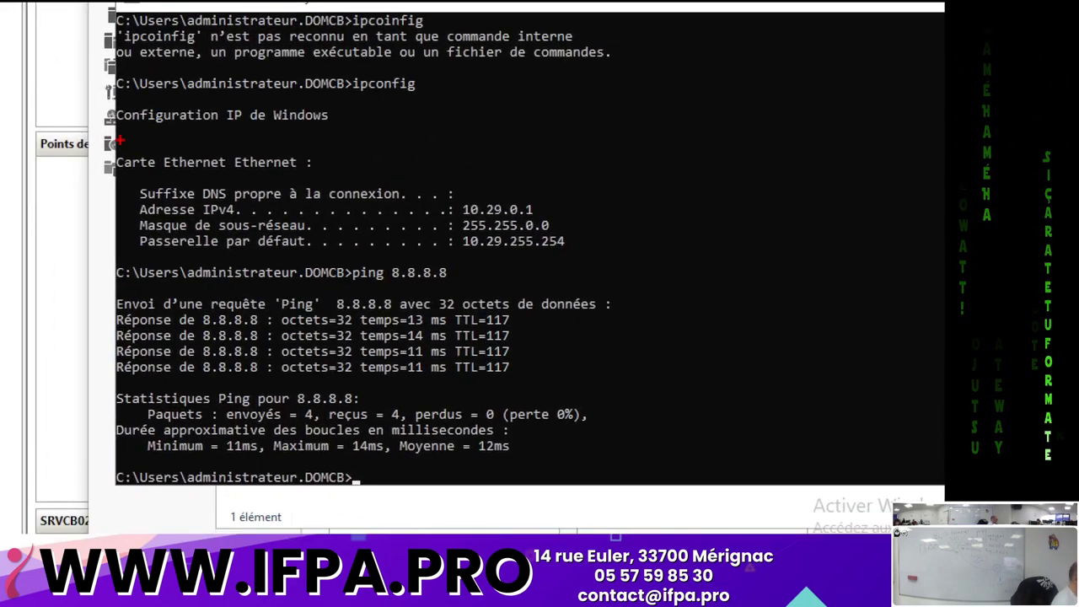
# Outline the IP settings and ping replies, then switch to the 15:00 break countdown screen
pyautogui.moveTo(120, 141)
pyautogui.mouseDown()
pyautogui.moveTo(313, 253)
pyautogui.moveTo(629, 362)
pyautogui.moveTo(629, 390)
pyautogui.mouseUp()
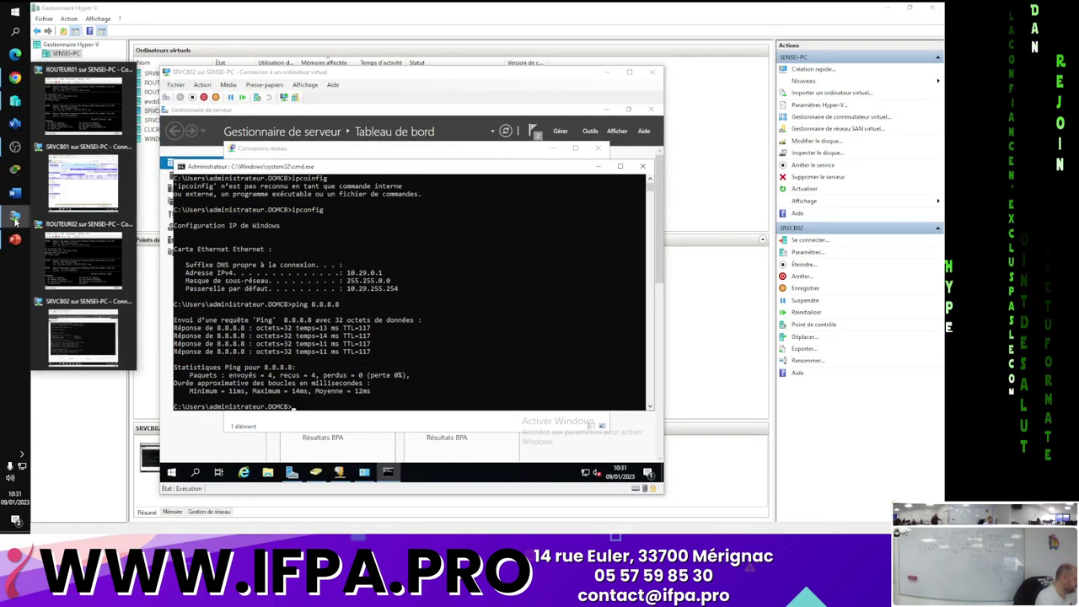
pyautogui.click(15, 146)
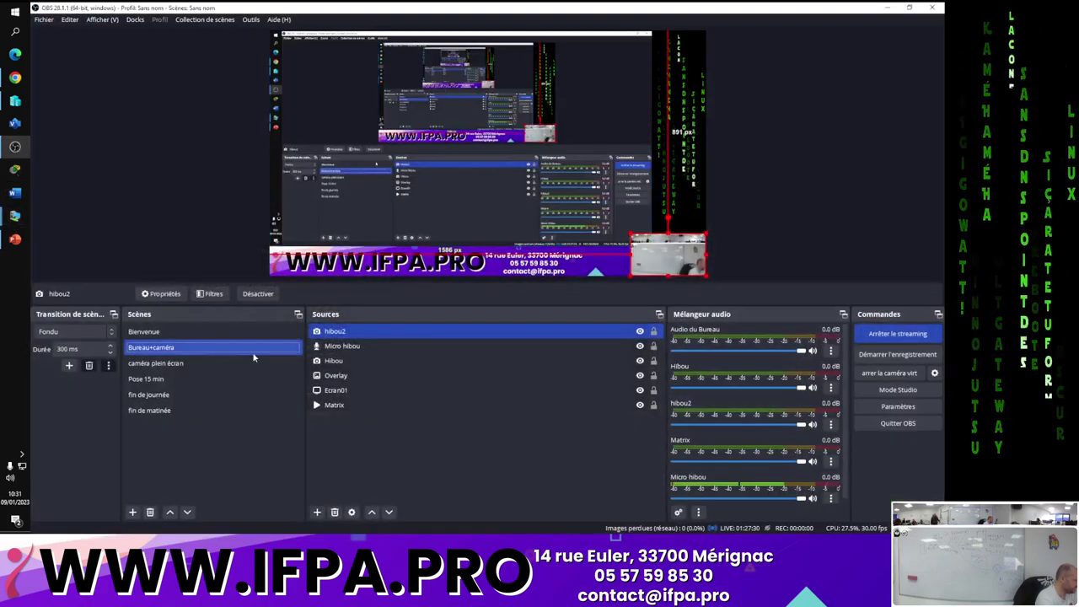
pyautogui.click(156, 378)
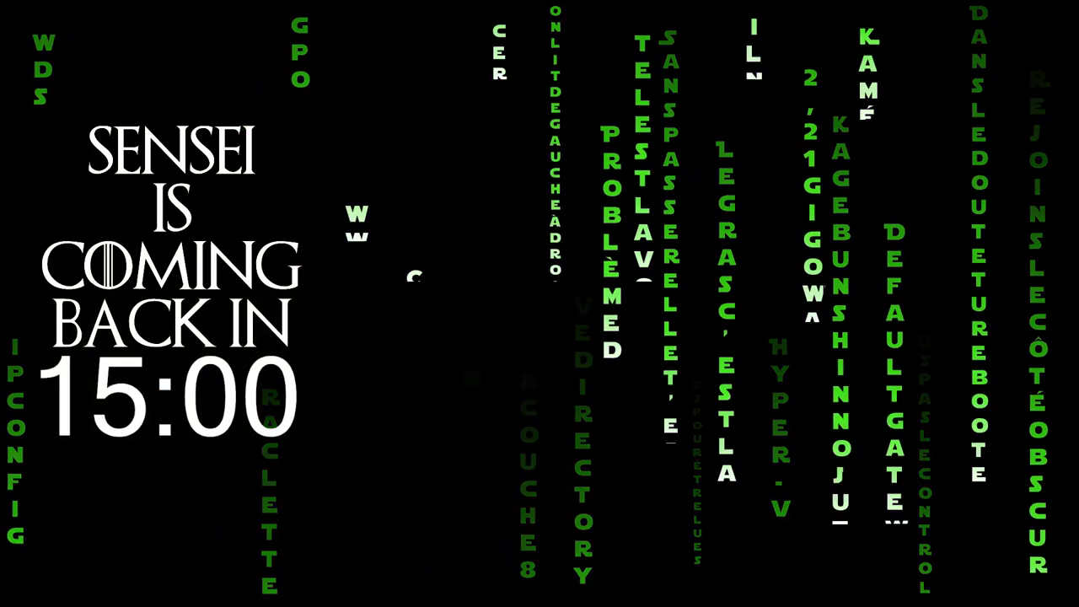
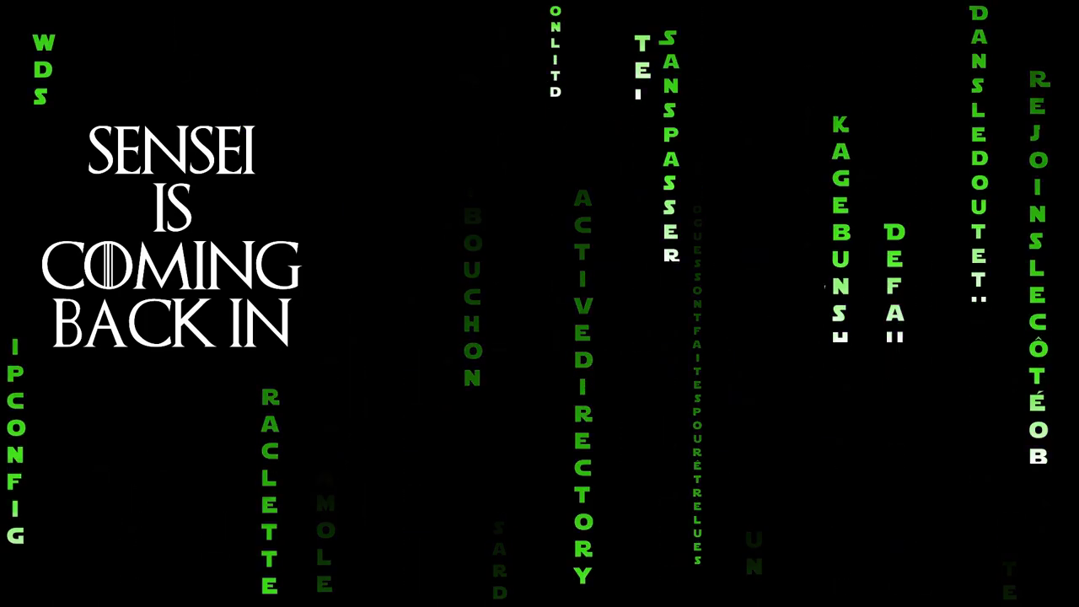
# Switch the OBS stream to the Bureau+caméra scene and minimize OBS to reveal Hyper-V Manager
pyautogui.click(177, 346)
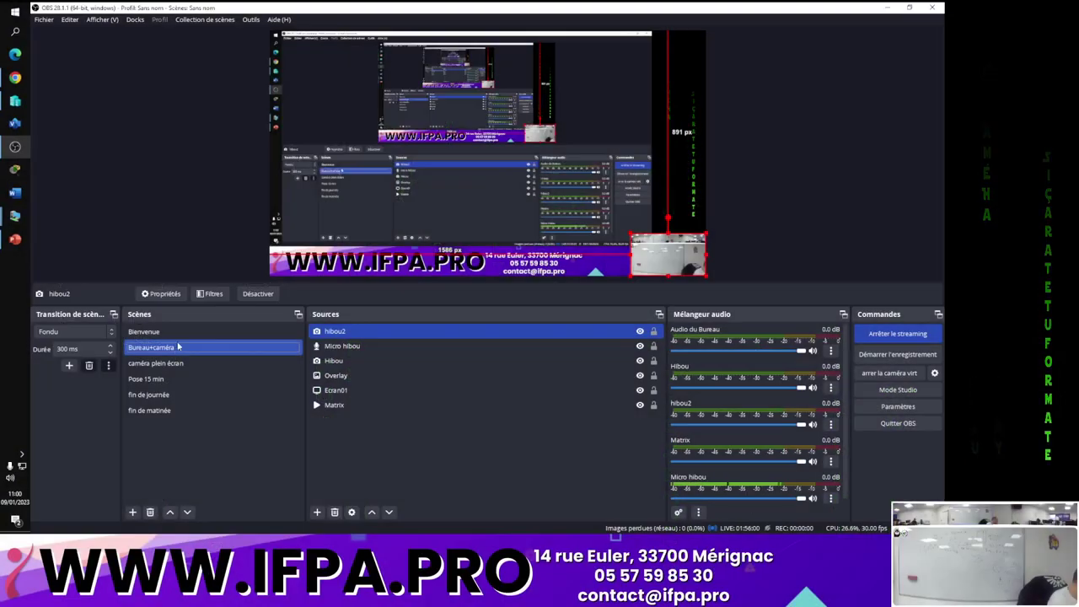
pyautogui.click(887, 7)
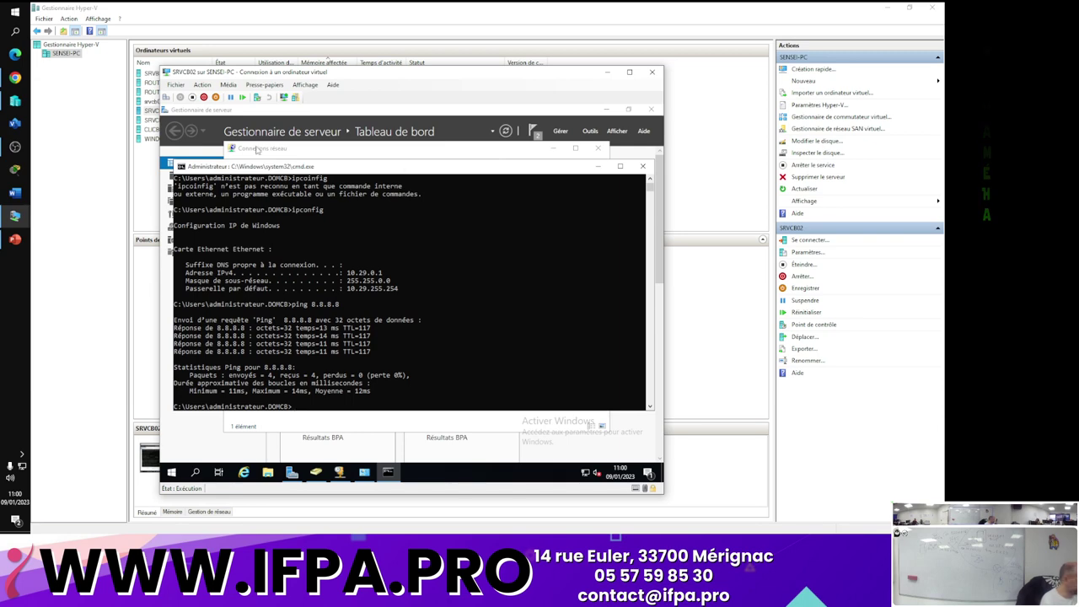
# Rerun ping 8.8.8.8 in the SRVCB02 VM console, getting replies with 0% packet loss
pyautogui.press('Return')
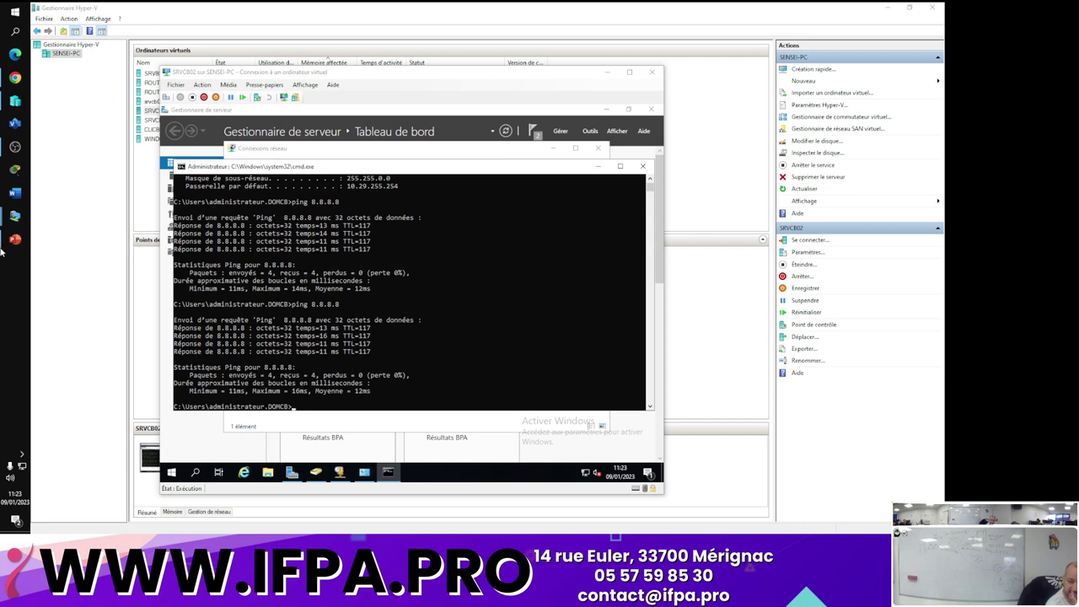
pyautogui.moveTo(3, 250)
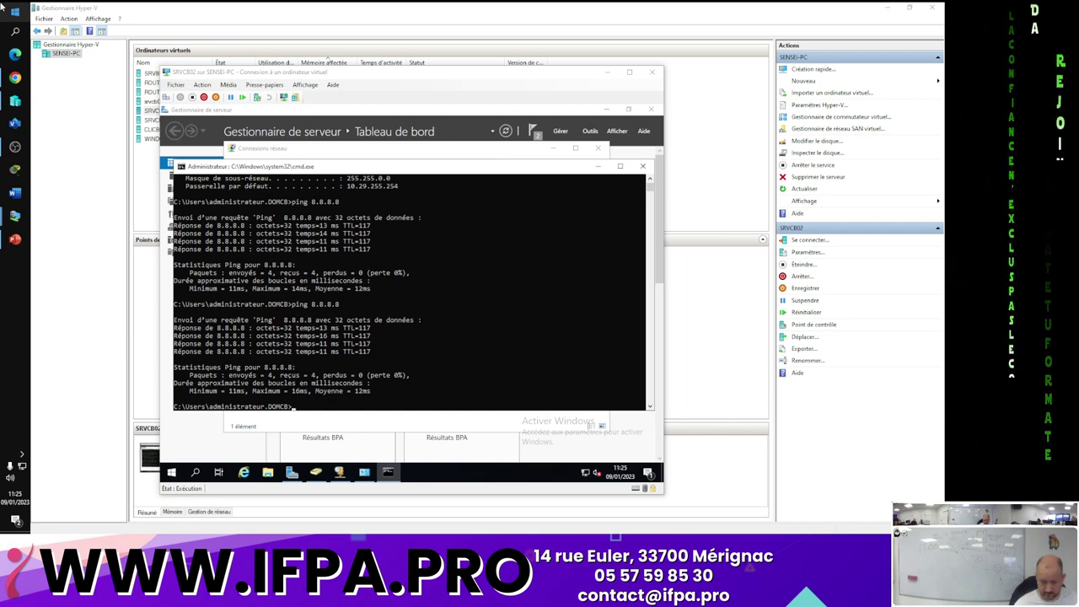
# Browse the Start menu's installed-apps list, then dismiss it to return to the VM list
pyautogui.click(11, 9)
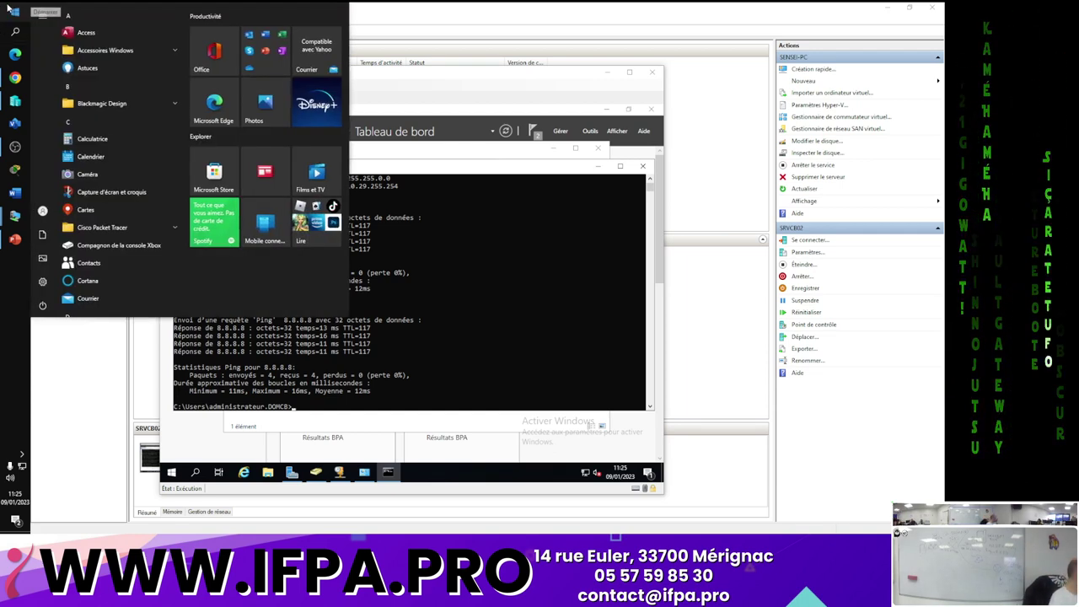
pyautogui.click(41, 212)
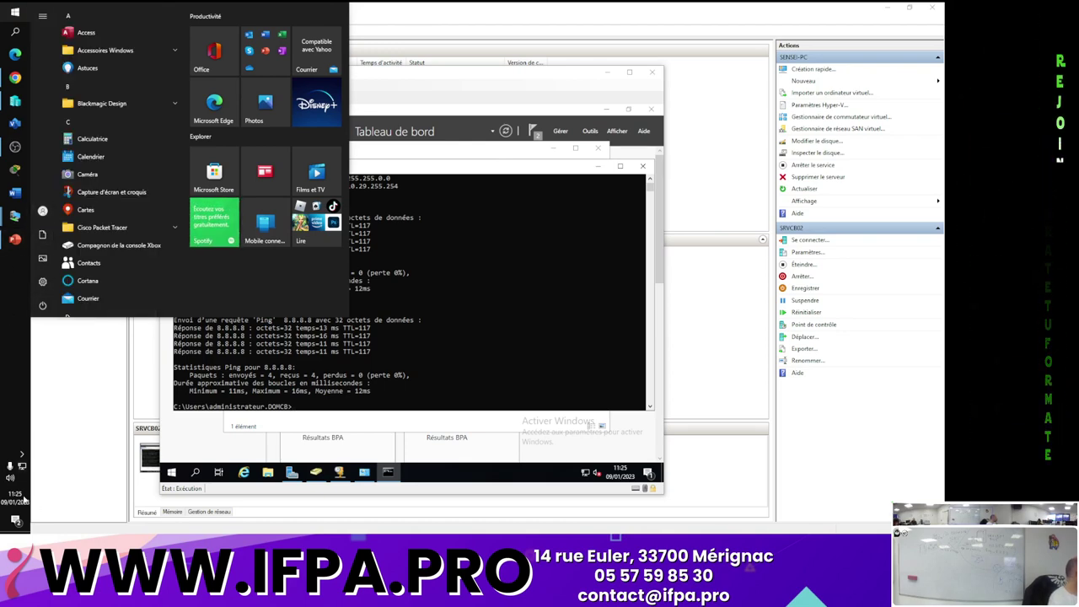
pyautogui.click(72, 386)
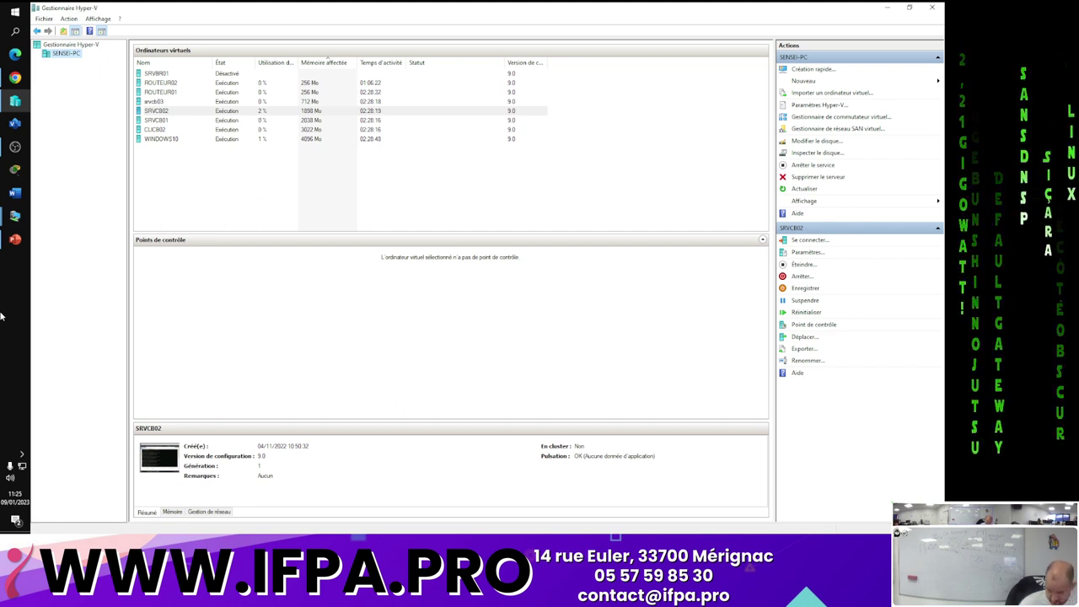
# Search 'assista' to launch Assistance rapide and move its window over the VM list
pyautogui.press('super')
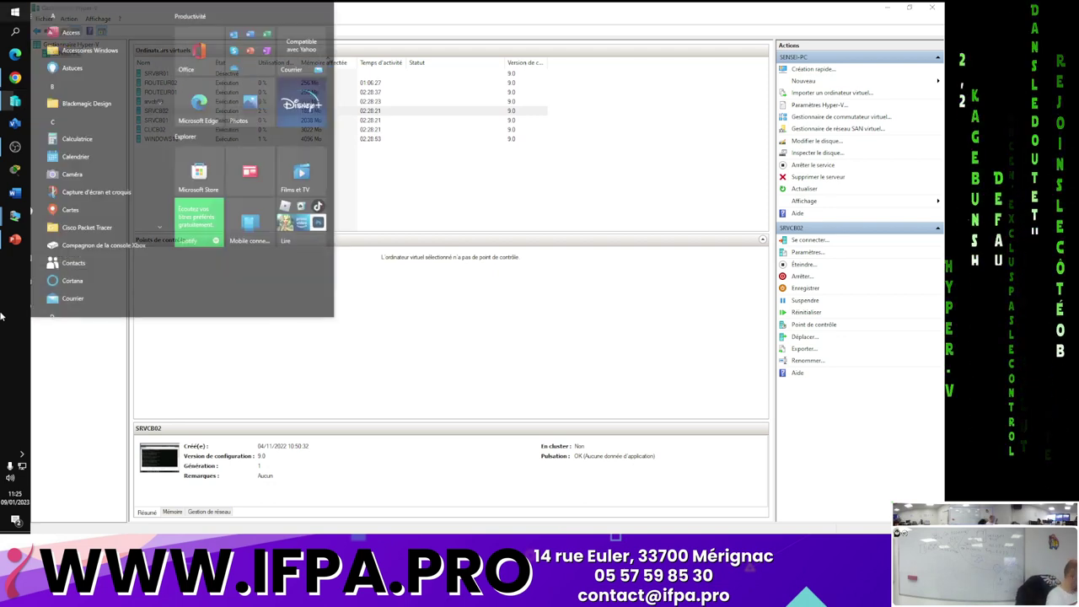
pyautogui.write('assista')
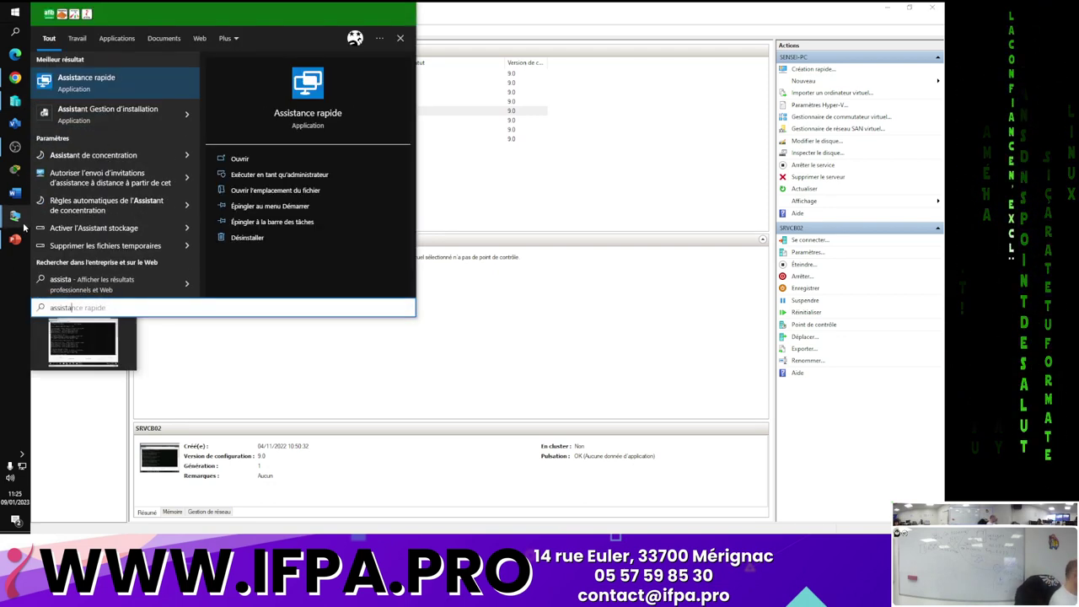
pyautogui.click(19, 224)
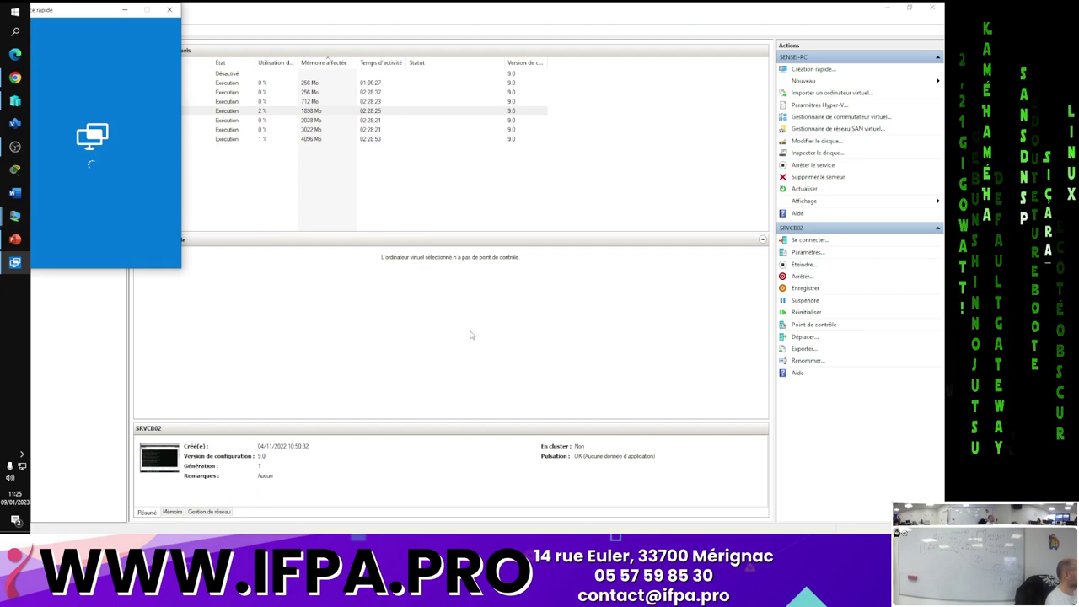
pyautogui.moveTo(65, 14); pyautogui.dragTo(236, 53)
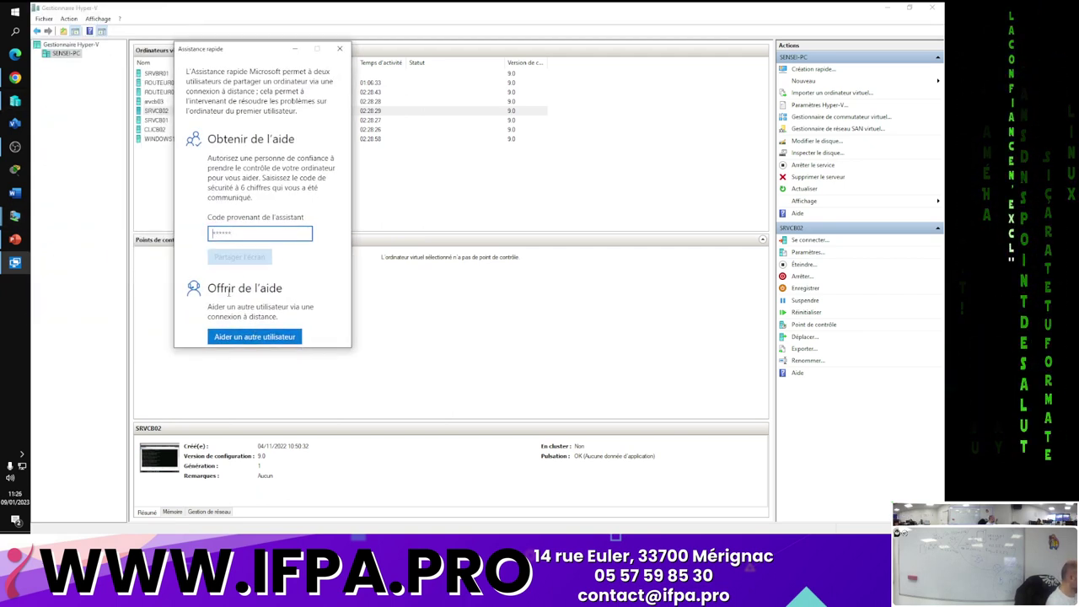
# Choose 'Aider un autre utilisateur' and connect through to the sharing-option choice screen
pyautogui.click(244, 339)
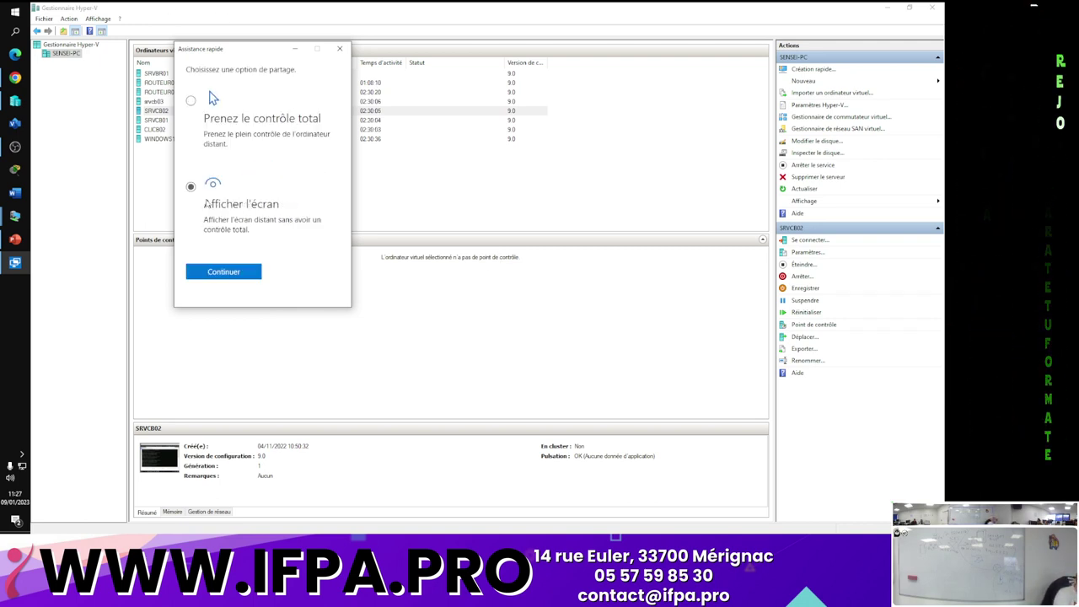
# Continue with view-only 'Afficher l'écran' sharing to display the remote desktop
pyautogui.click(223, 271)
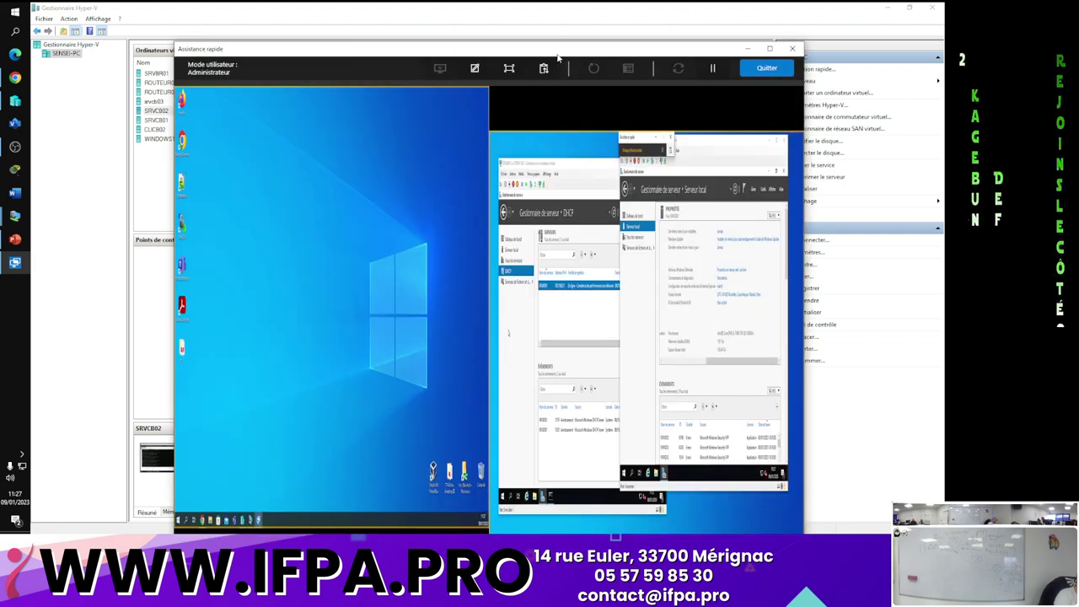
# Move the Quick Assist window up-left and switch the view to the second remote monitor only
pyautogui.moveTo(557, 57); pyautogui.dragTo(452, 24)
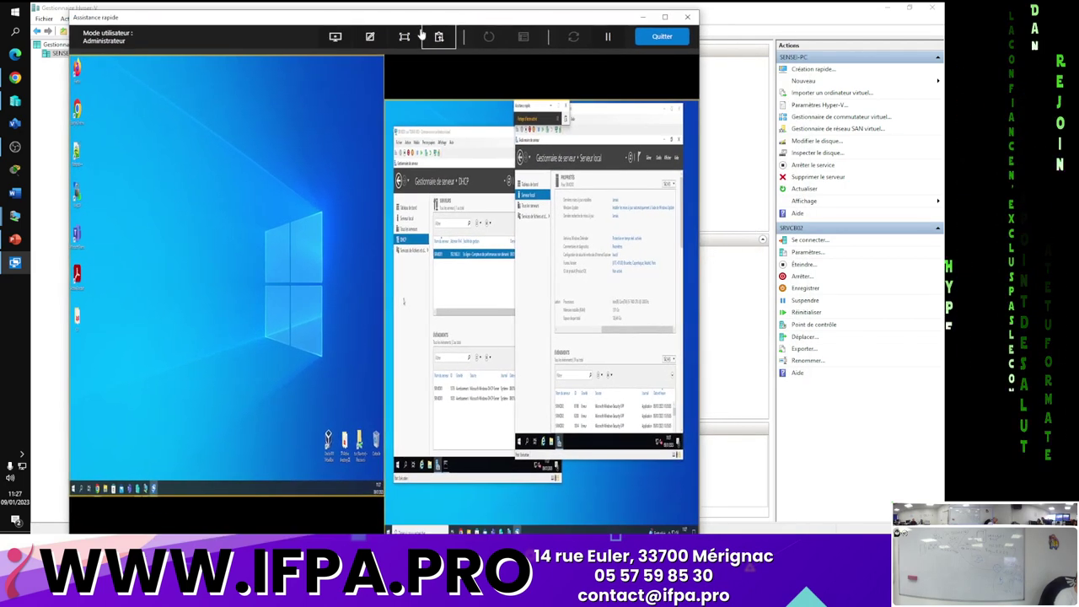
pyautogui.click(337, 37)
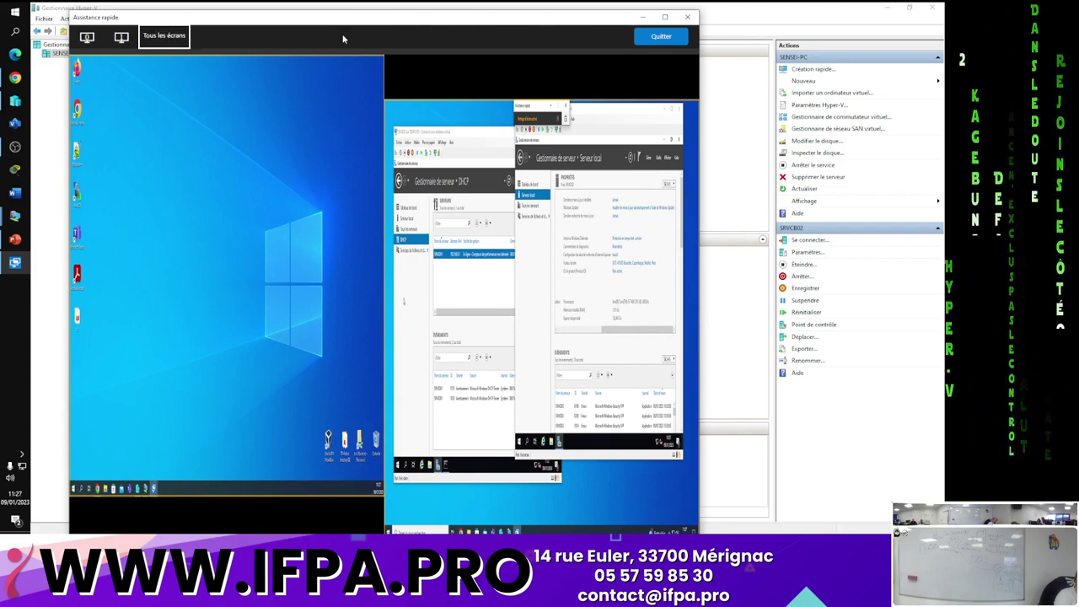
pyautogui.click(87, 39)
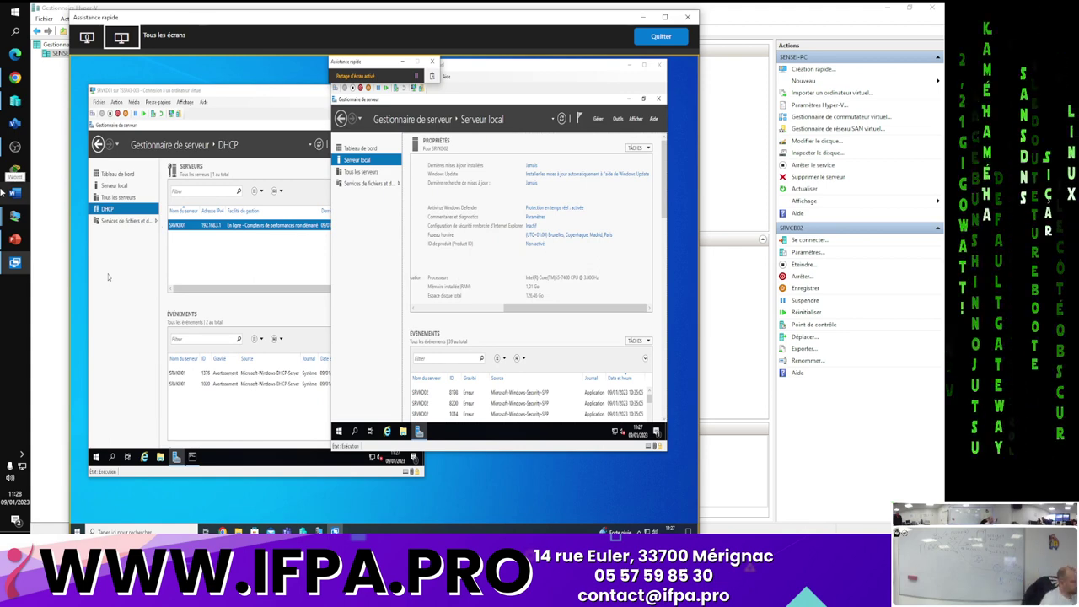
# Maximize Quick Assist, bring the remote Hyper-V Manager forward, and select the 'routeur 2' VM
pyautogui.click(665, 17)
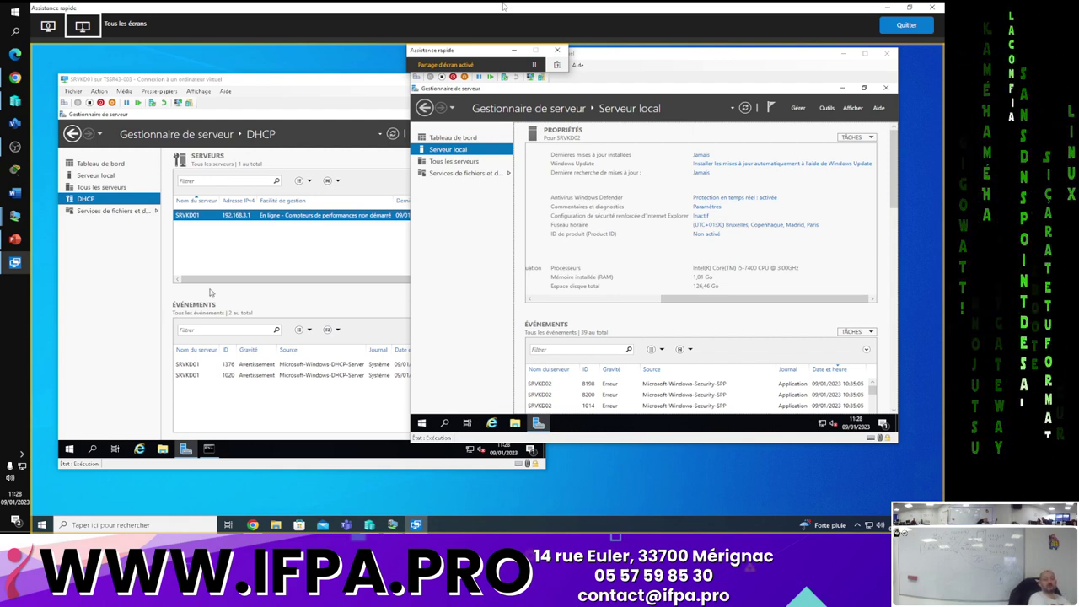
pyautogui.click(370, 525)
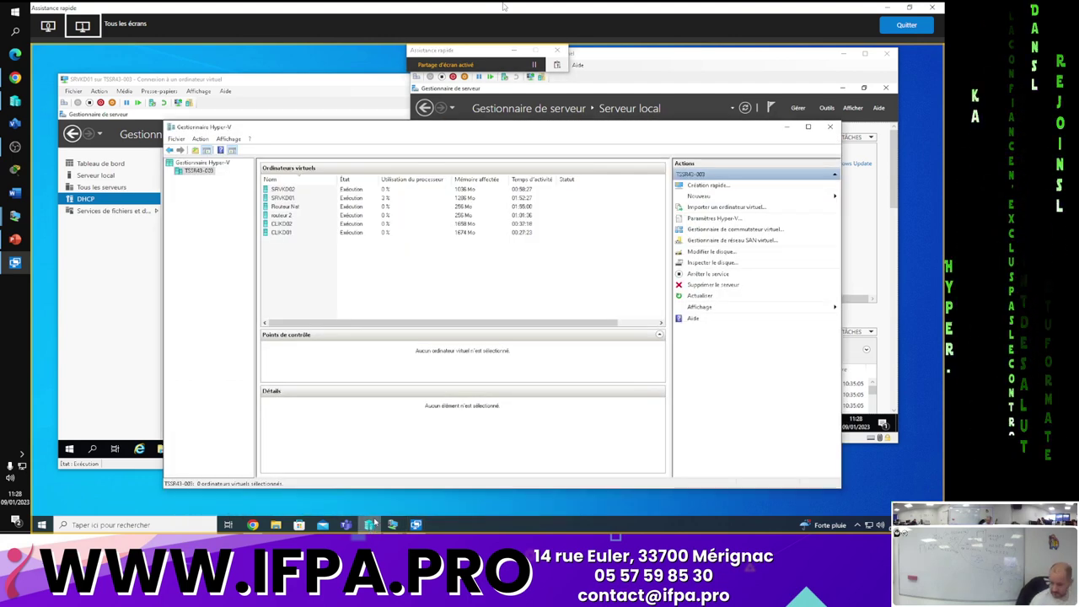
pyautogui.click(371, 525)
pyautogui.click(371, 524)
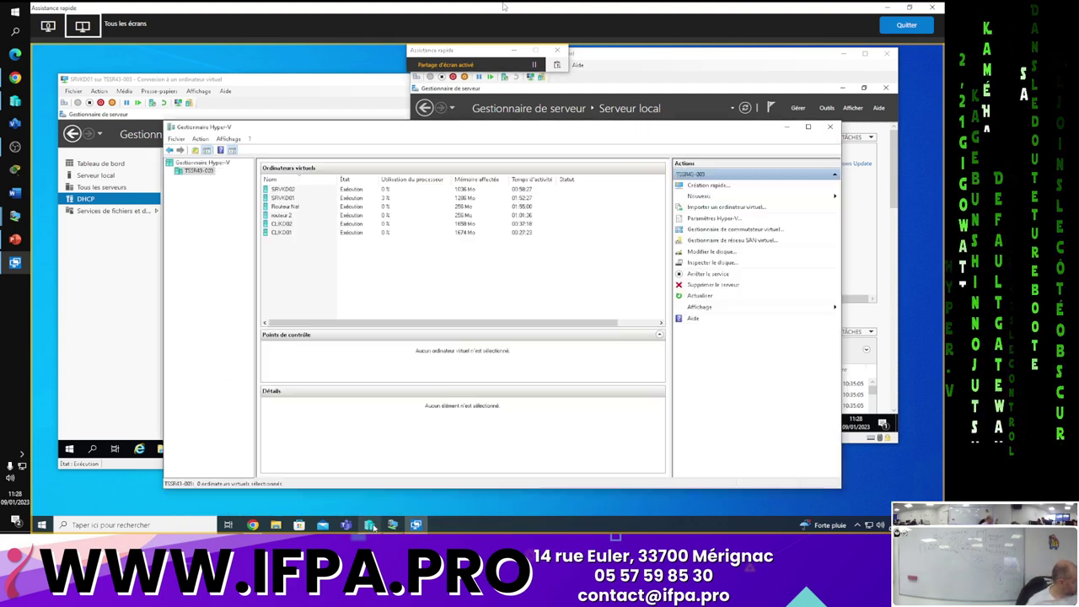
pyautogui.click(282, 216)
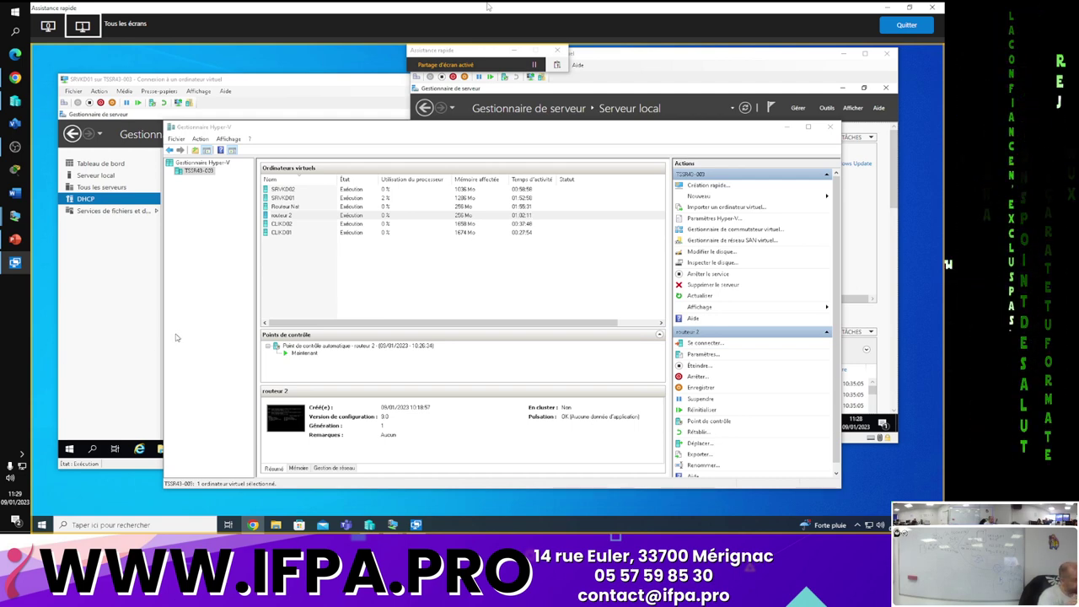
# In routeur 2's Paramètres, uncheck 'Utiliser des points de contrôle automatiques' under Points de contrôle and confirm with OK
pyautogui.rightClick(298, 217)
pyautogui.click(309, 233)
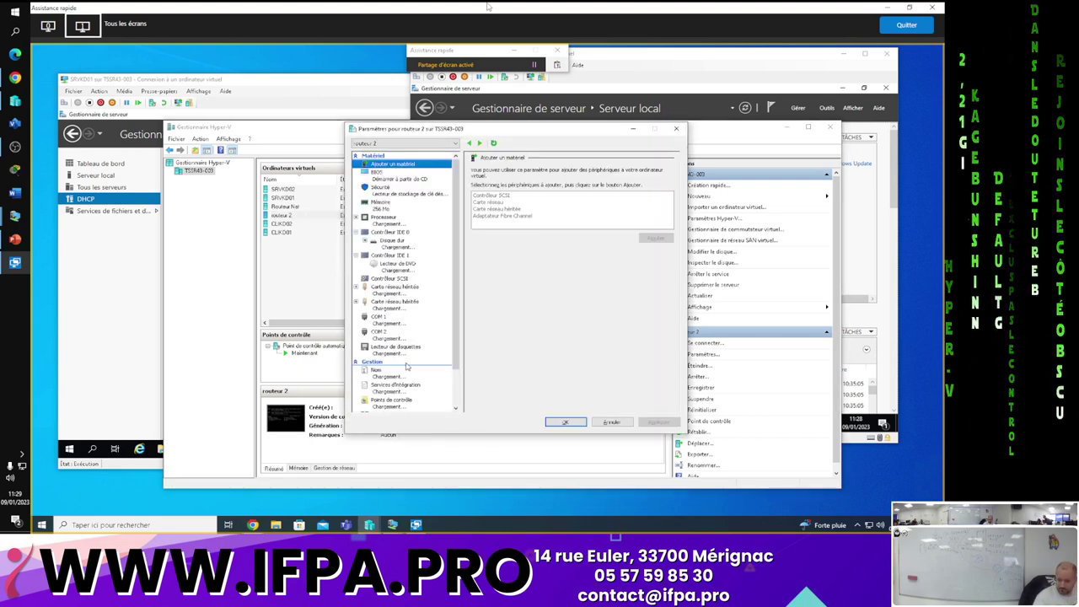
pyautogui.click(392, 401)
pyautogui.click(482, 310)
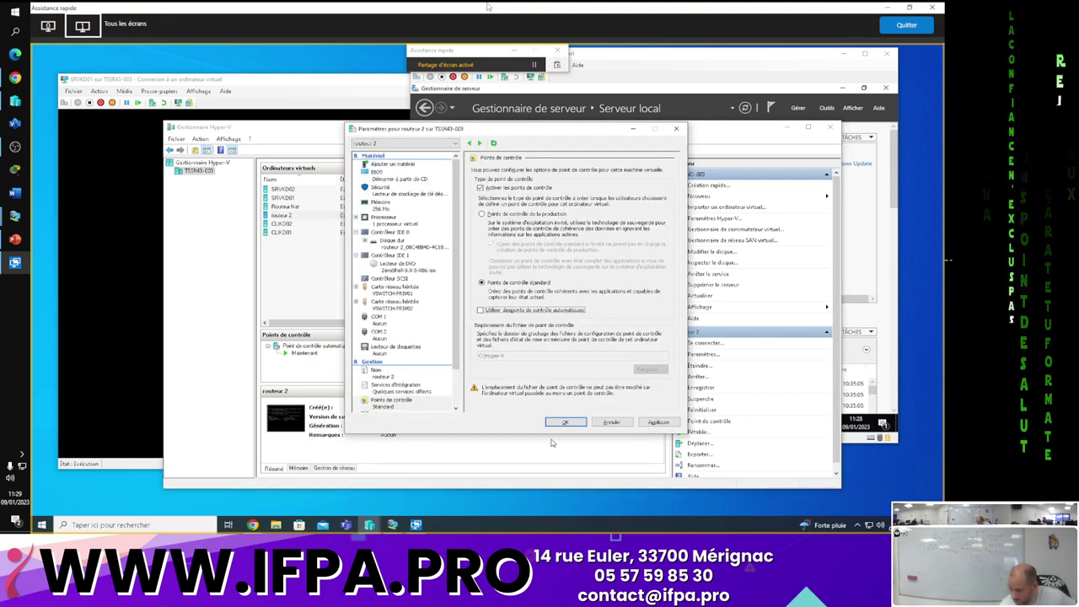
pyautogui.click(565, 422)
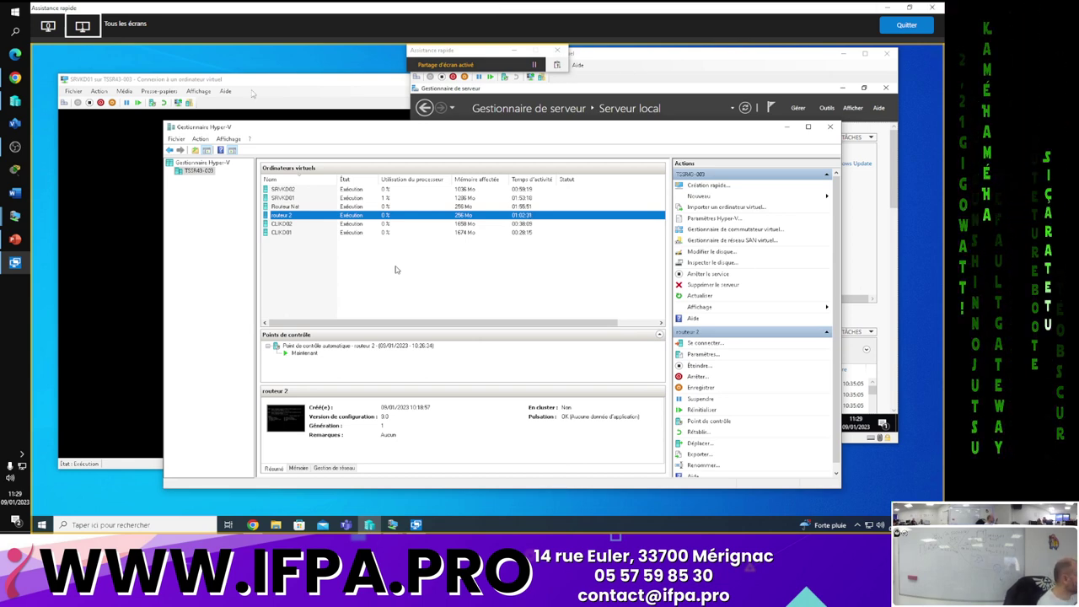
# Quit the screen-sharing session, close Quick Assist, and deselect SRVCB02 in the local VM list
pyautogui.click(902, 32)
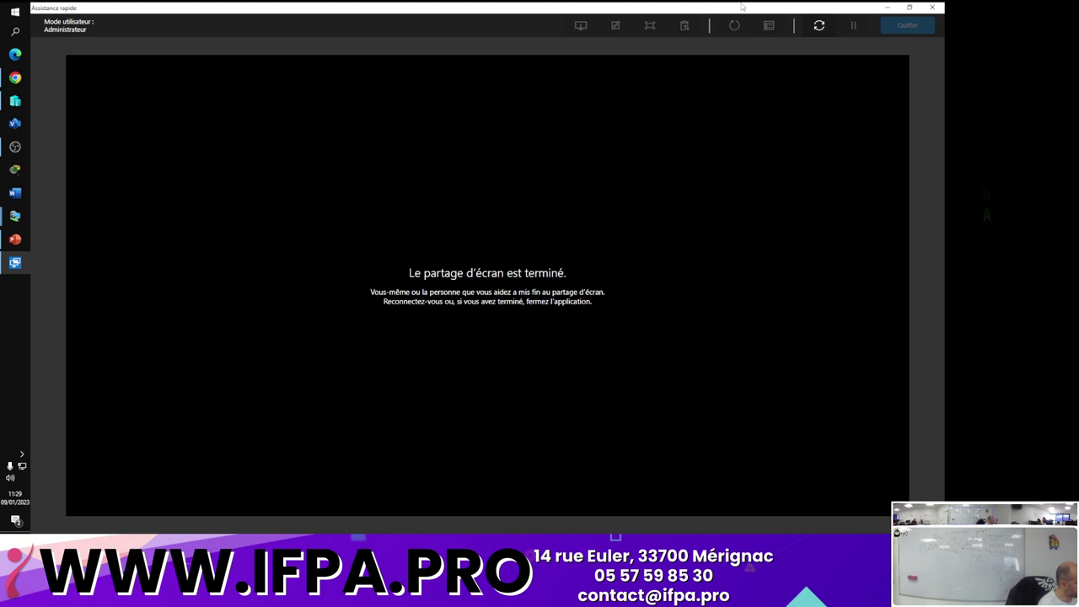
pyautogui.click(933, 7)
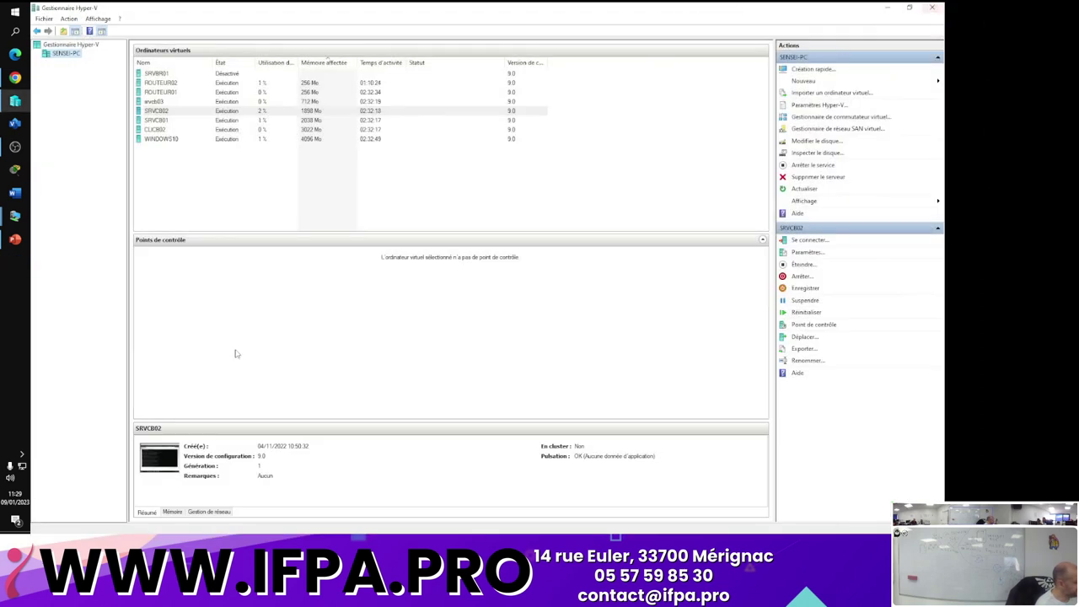
pyautogui.click(226, 202)
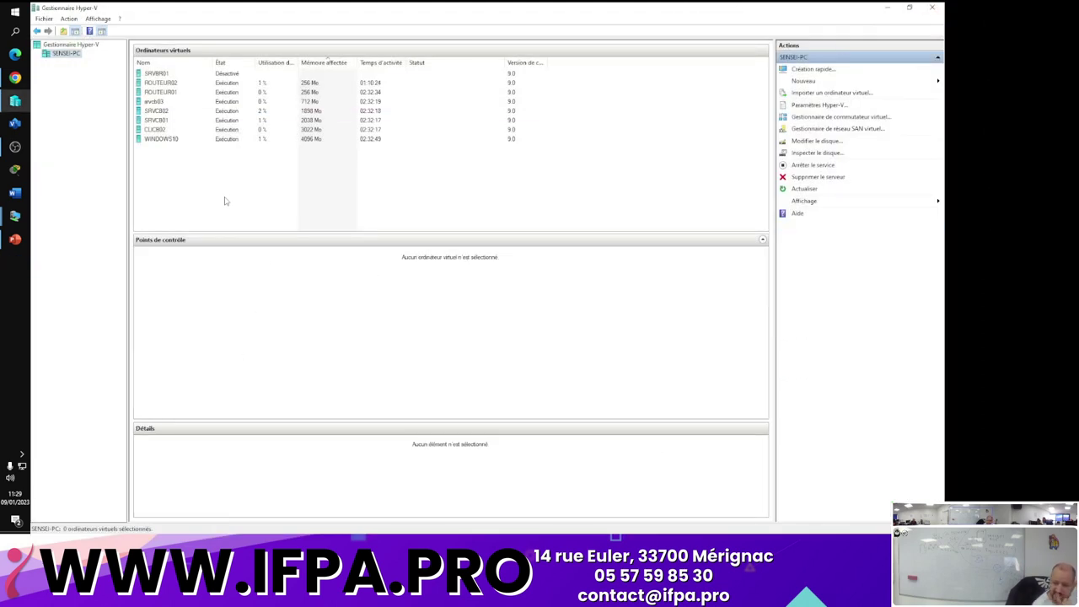
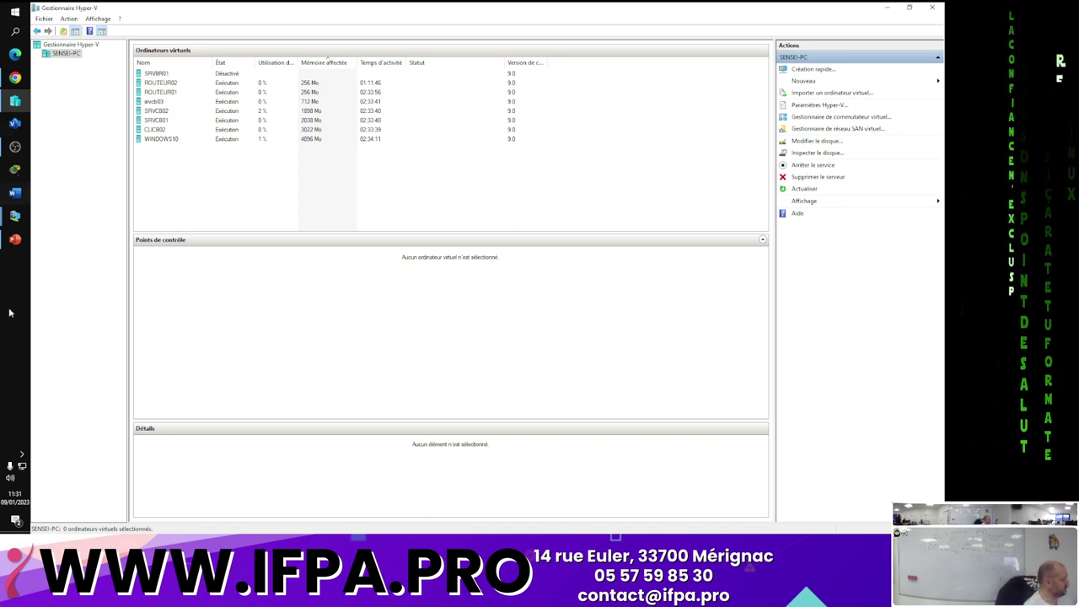
# Leave Hyper-V Manager's VM list and launch Visio Professional from the taskbar
pyautogui.moveTo(12, 243)
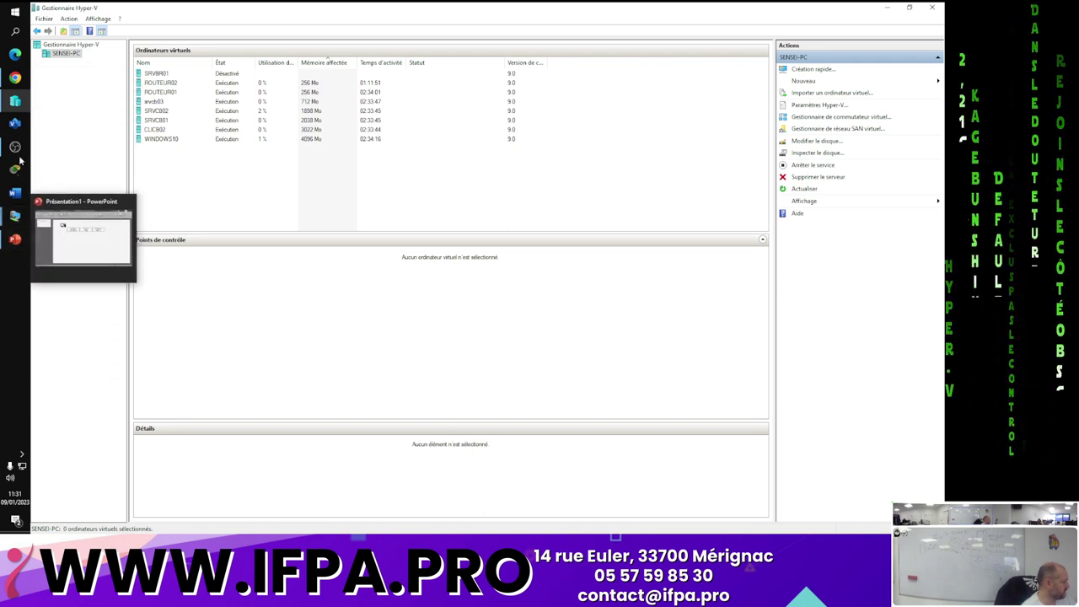
pyautogui.moveTo(15, 80)
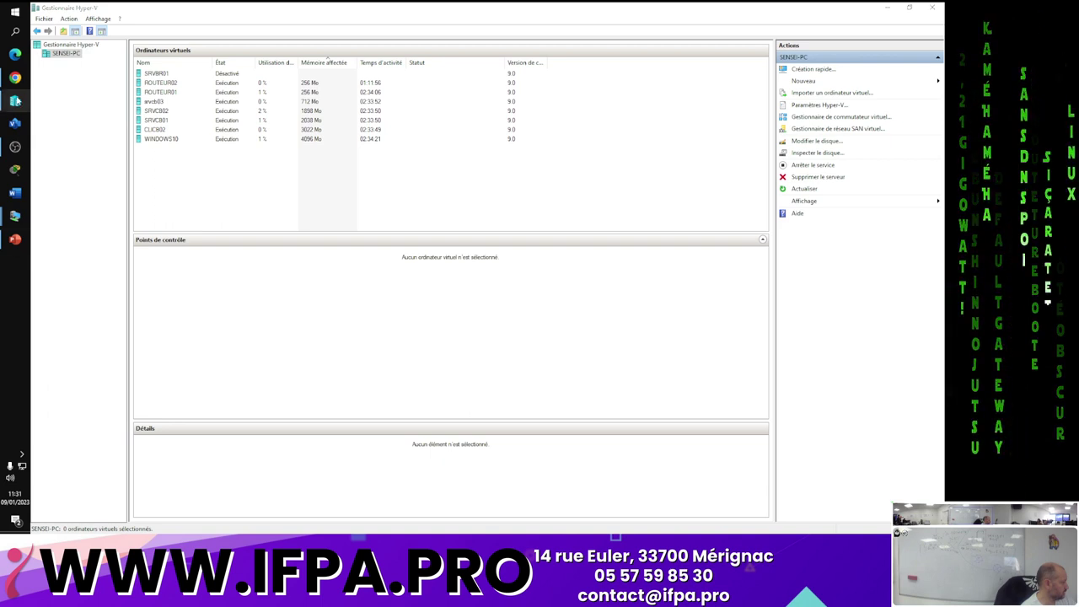
pyautogui.click(15, 123)
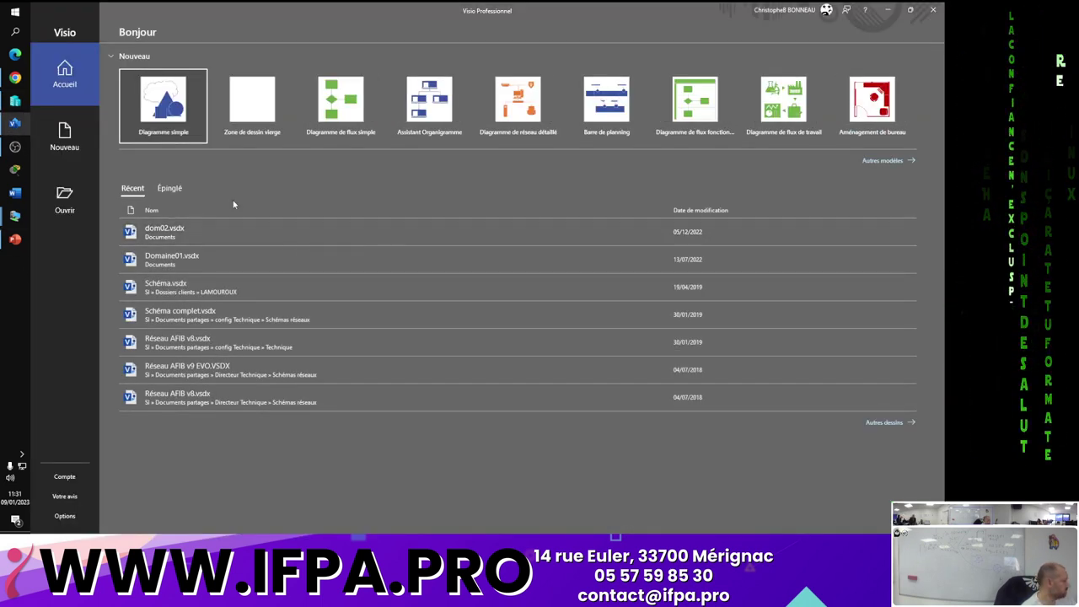
# Create the blank Visio drawing Dessin1, then switch back to the PowerPoint presentation Présentation1
pyautogui.click(244, 118)
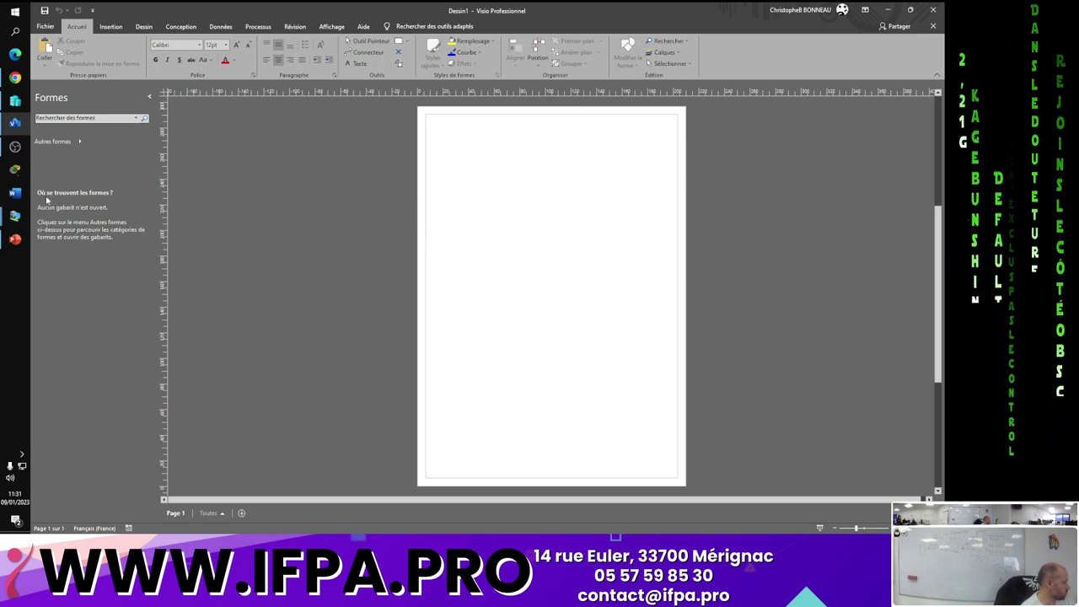
pyautogui.click(14, 216)
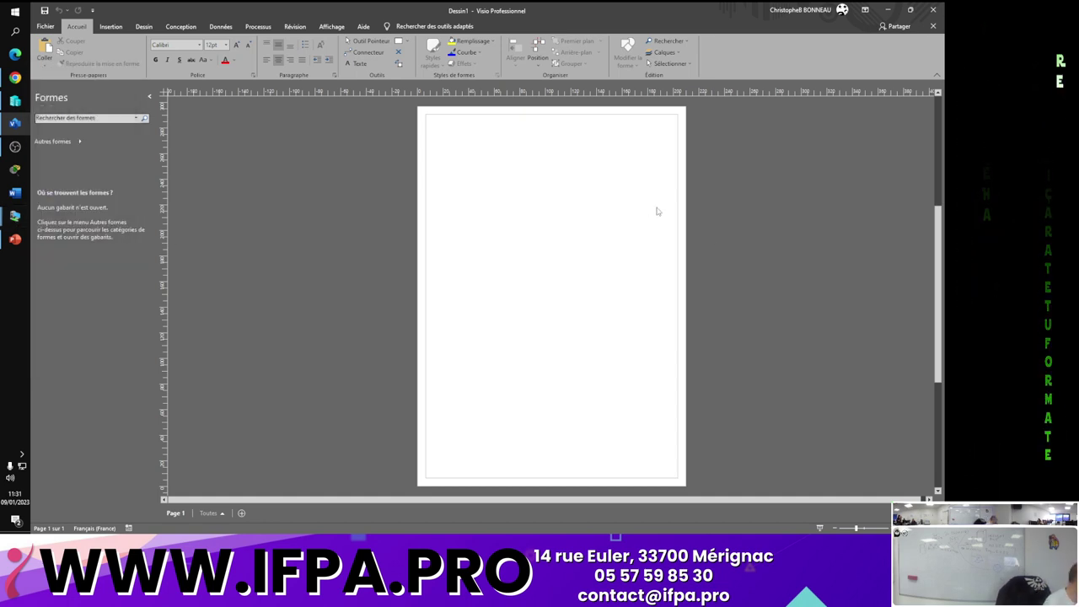
pyautogui.click(15, 239)
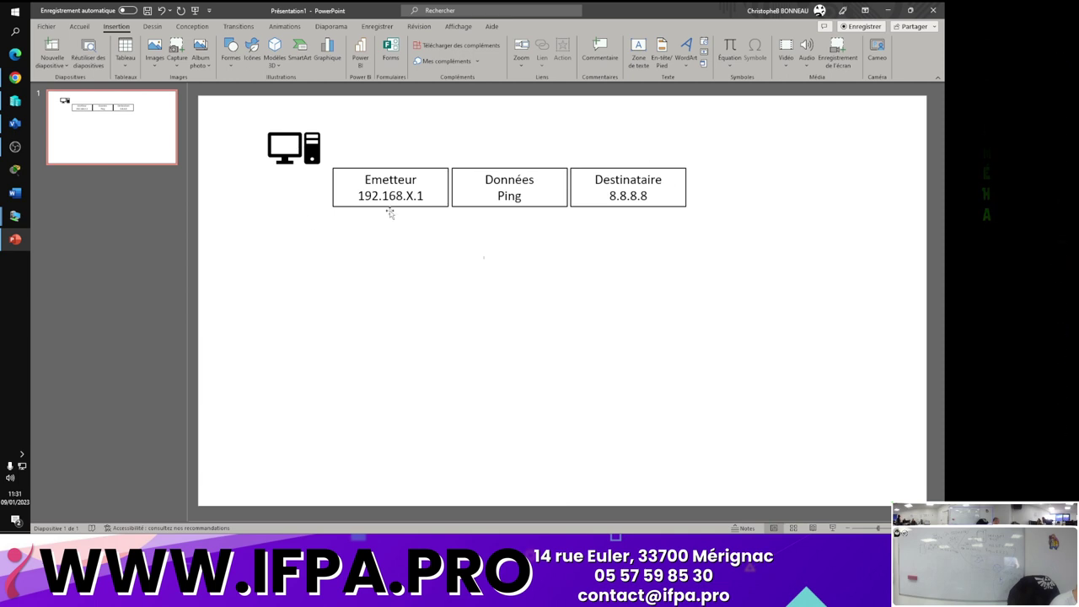
# Duplicate the computer icon and place the copy right of the Destinataire 8.8.8.8 box
pyautogui.click(302, 170)
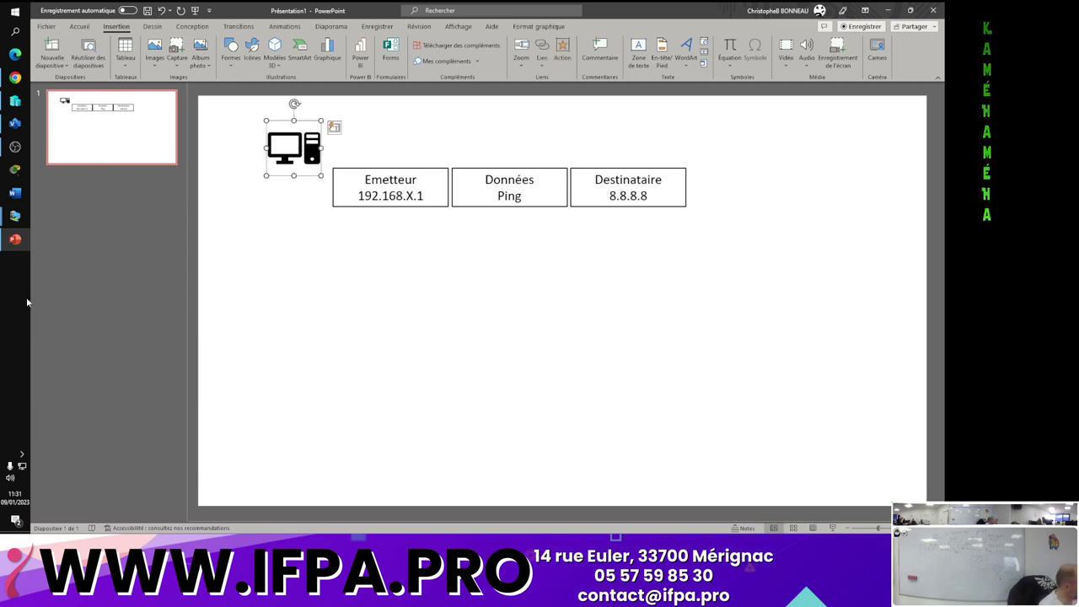
pyautogui.hotkey('ctrl', 'c')
pyautogui.hotkey('ctrl', 'v')
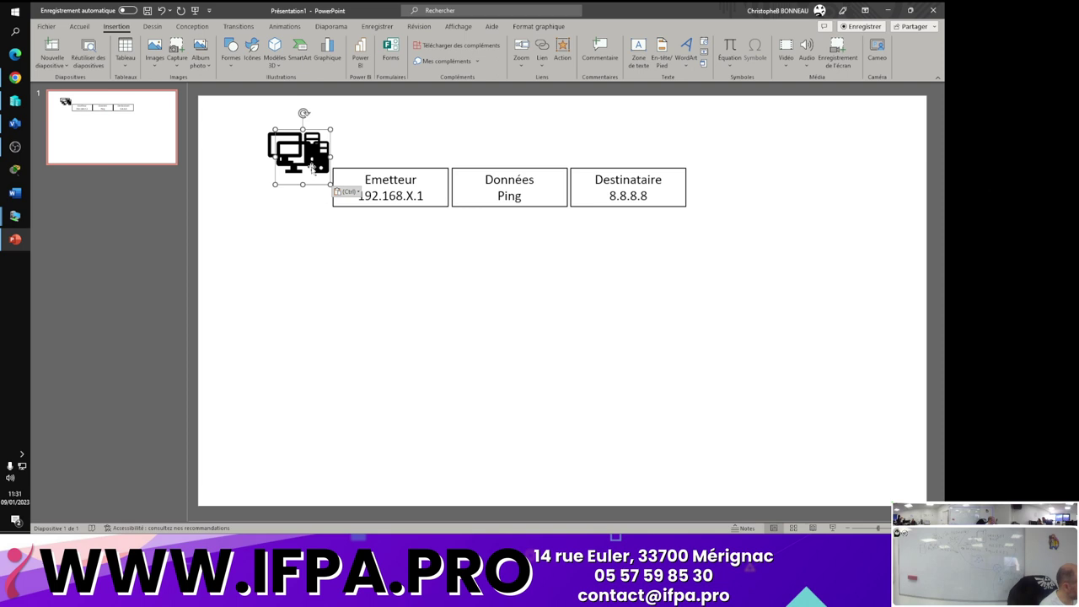
pyautogui.moveTo(314, 167); pyautogui.dragTo(769, 179)
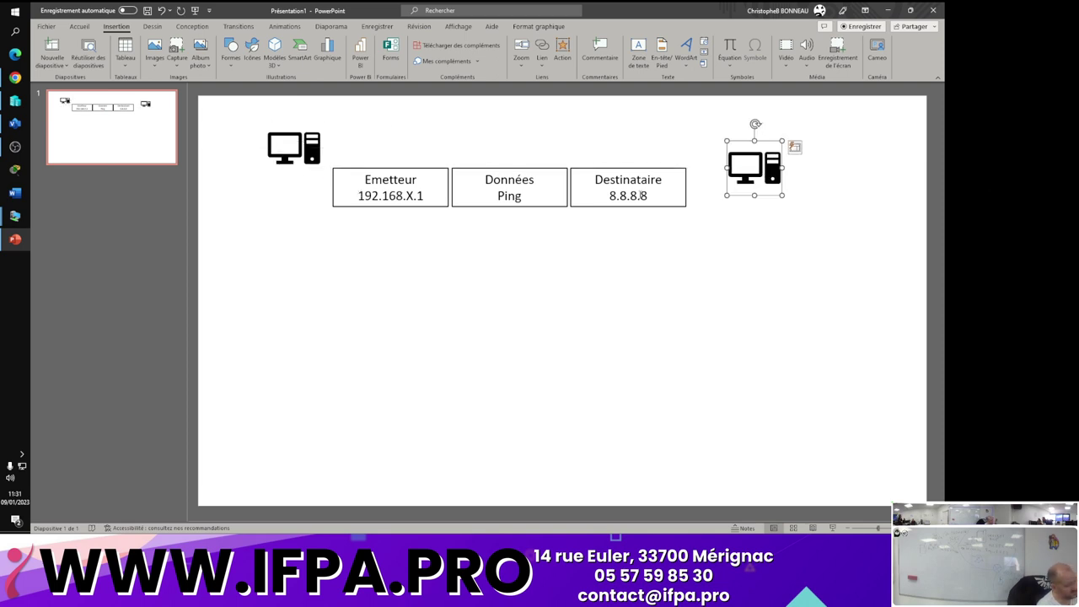
# Reposition the Emetteur and Destinataire boxes between the sender and destination computer icons
pyautogui.click(295, 150)
pyautogui.click(389, 195)
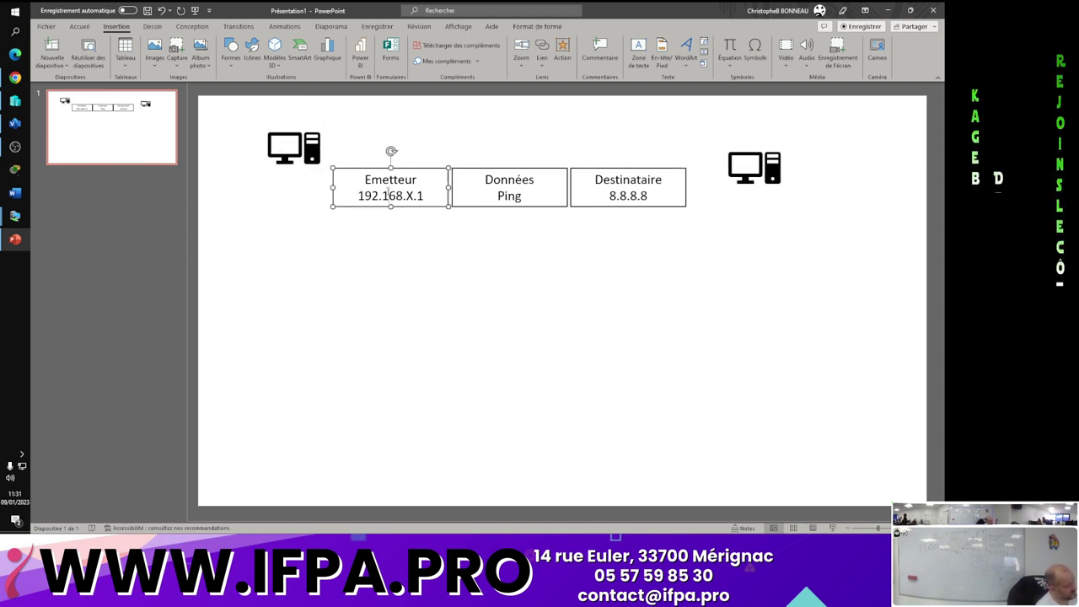
pyautogui.moveTo(358, 195)
pyautogui.mouseDown()
pyautogui.moveTo(416, 196)
pyautogui.moveTo(344, 190)
pyautogui.mouseUp()
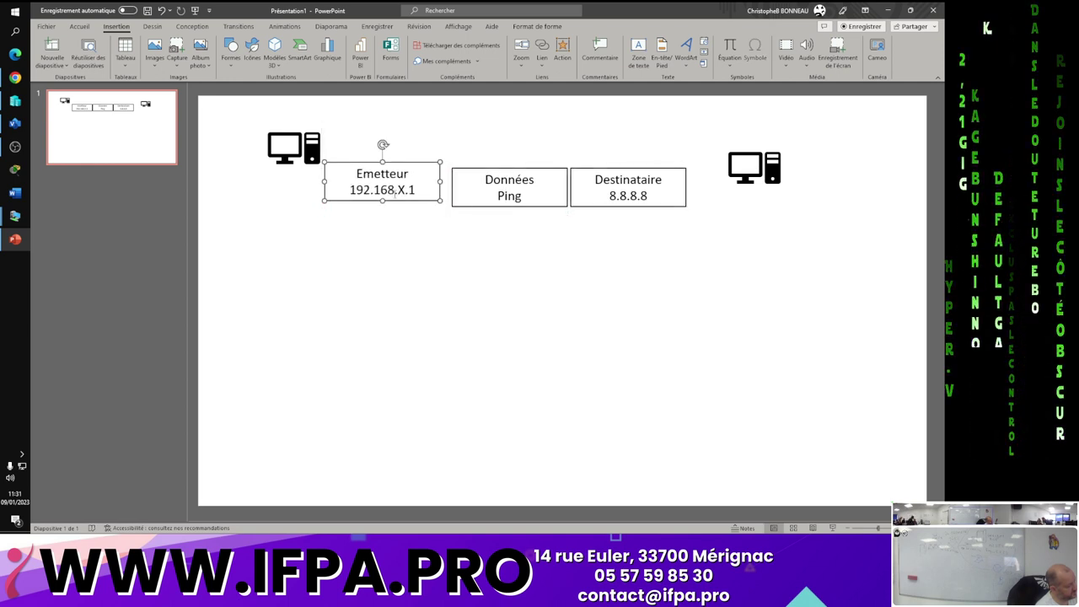
pyautogui.click(674, 200)
pyautogui.moveTo(659, 171); pyautogui.dragTo(691, 183)
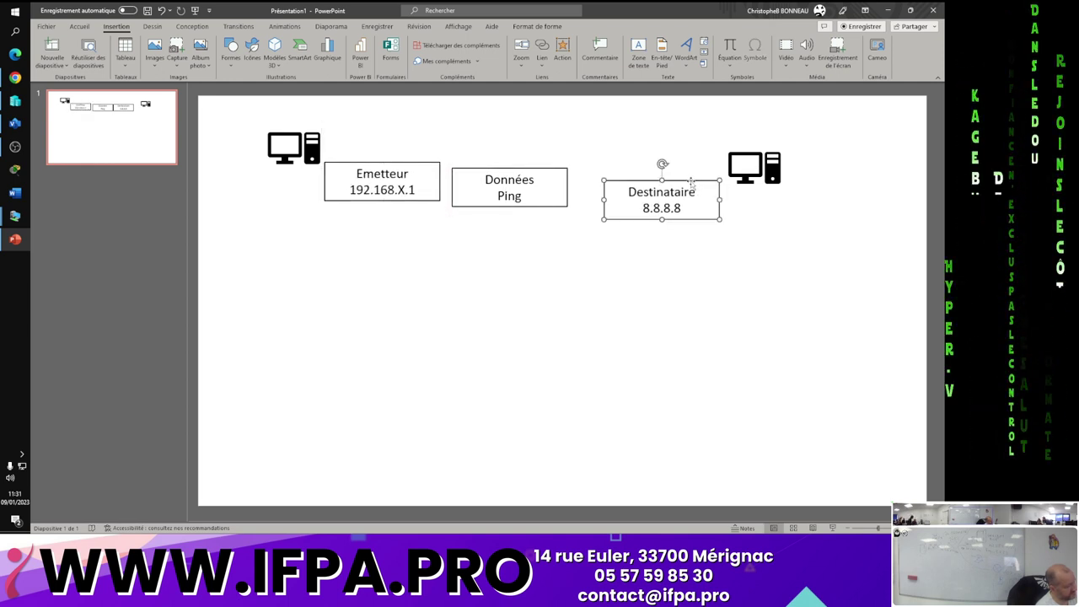
pyautogui.click(291, 156)
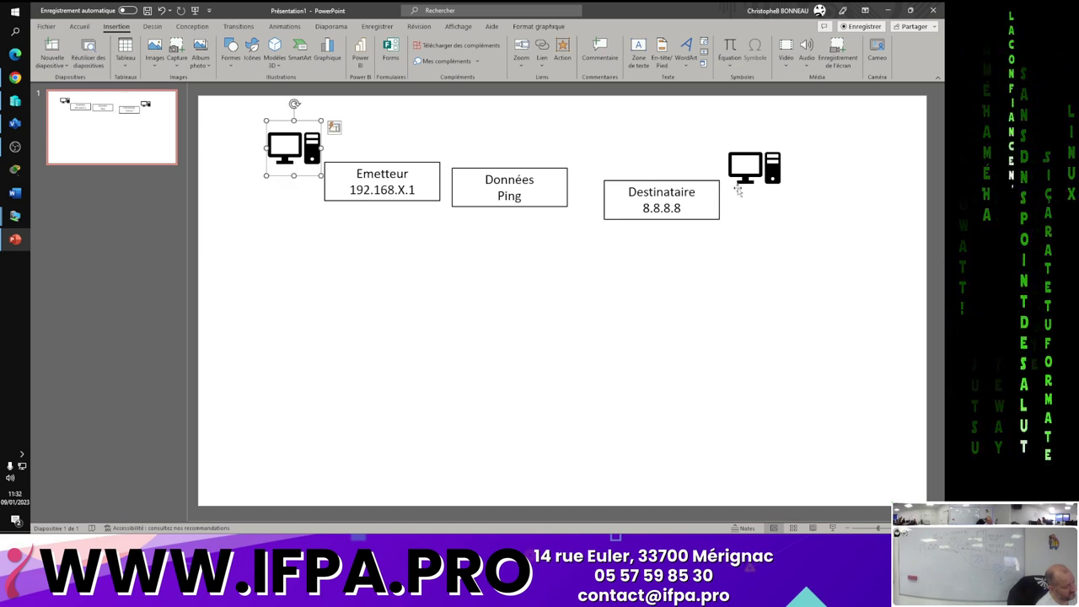
pyautogui.click(660, 193)
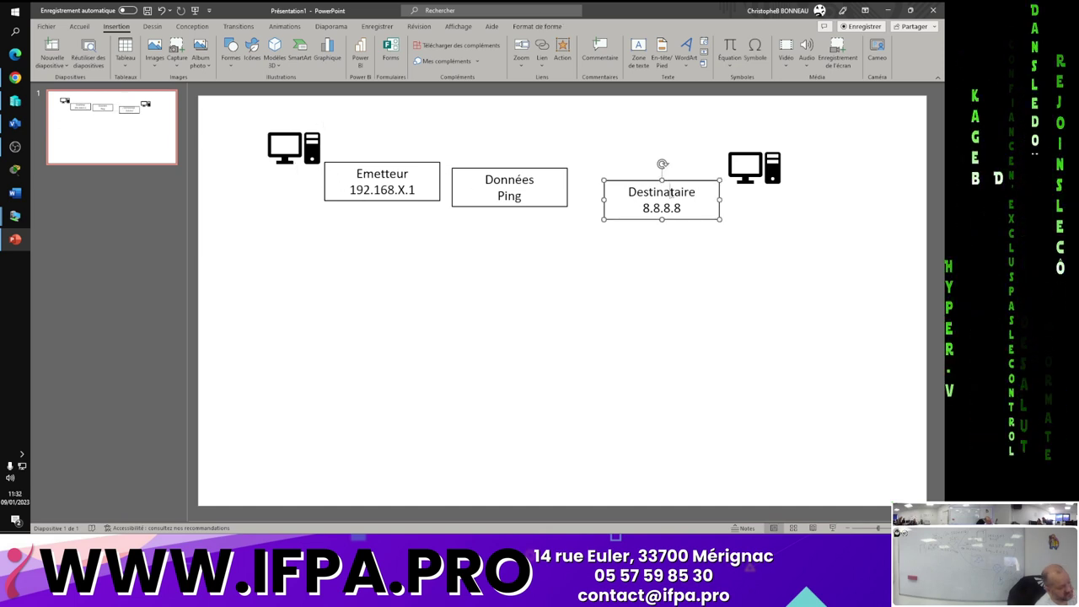
pyautogui.click(392, 160)
pyautogui.moveTo(392, 160); pyautogui.dragTo(386, 170)
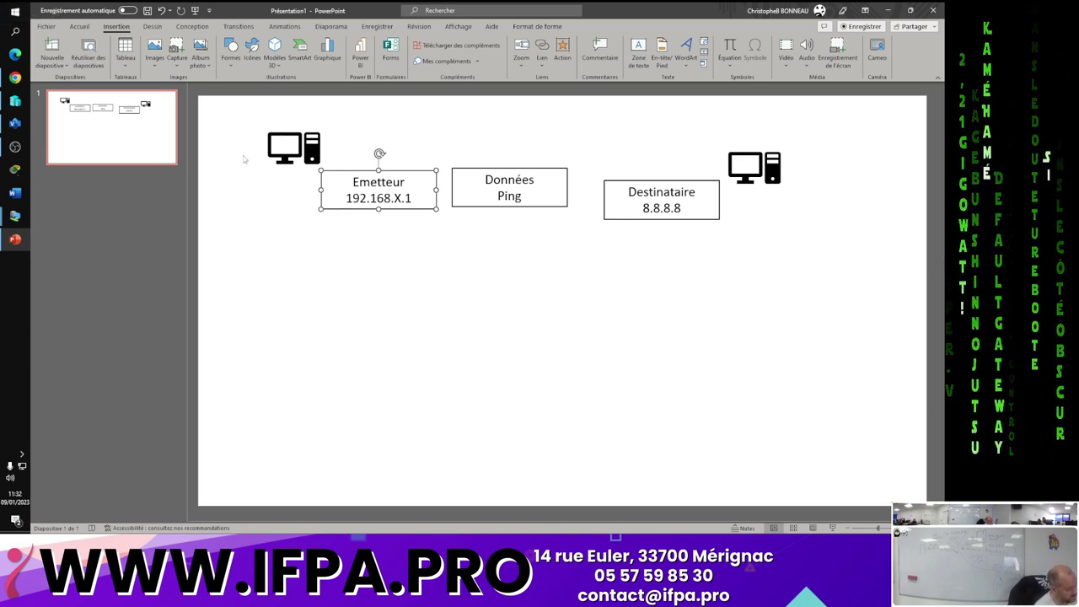
# Line up Emetteur and Destinataire with the Données box so all three are evenly spaced
pyautogui.click(304, 154)
pyautogui.click(353, 176)
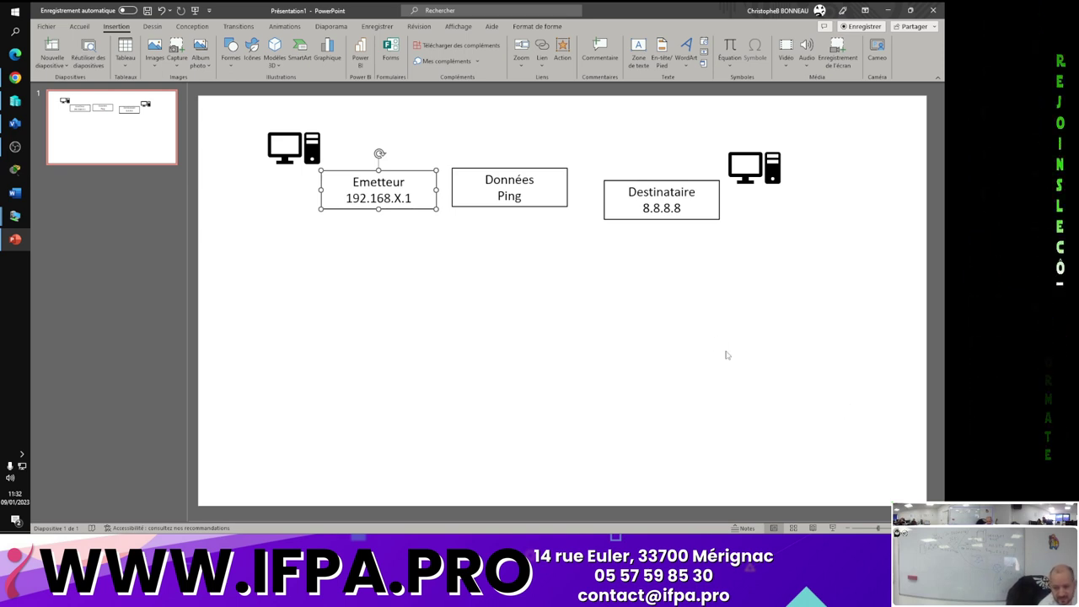
pyautogui.click(661, 217)
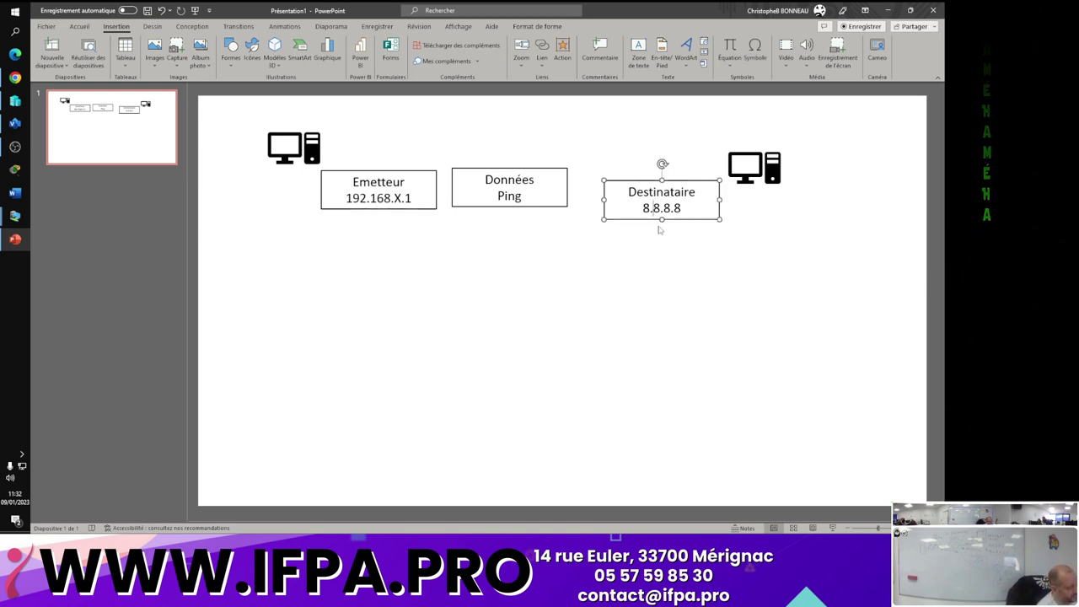
pyautogui.moveTo(677, 219); pyautogui.dragTo(655, 207)
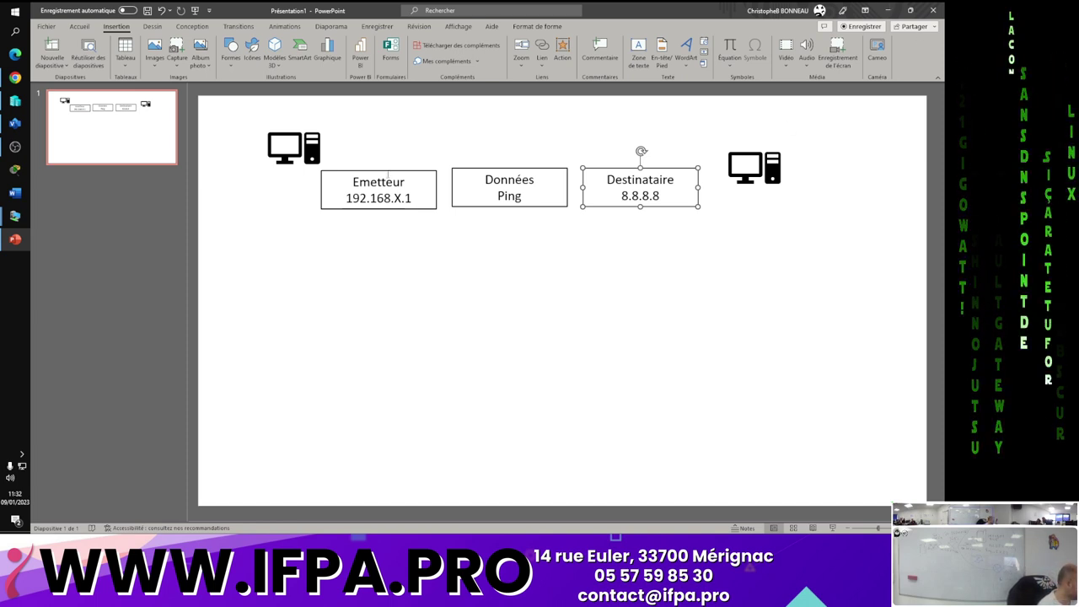
pyautogui.moveTo(383, 169); pyautogui.dragTo(391, 167)
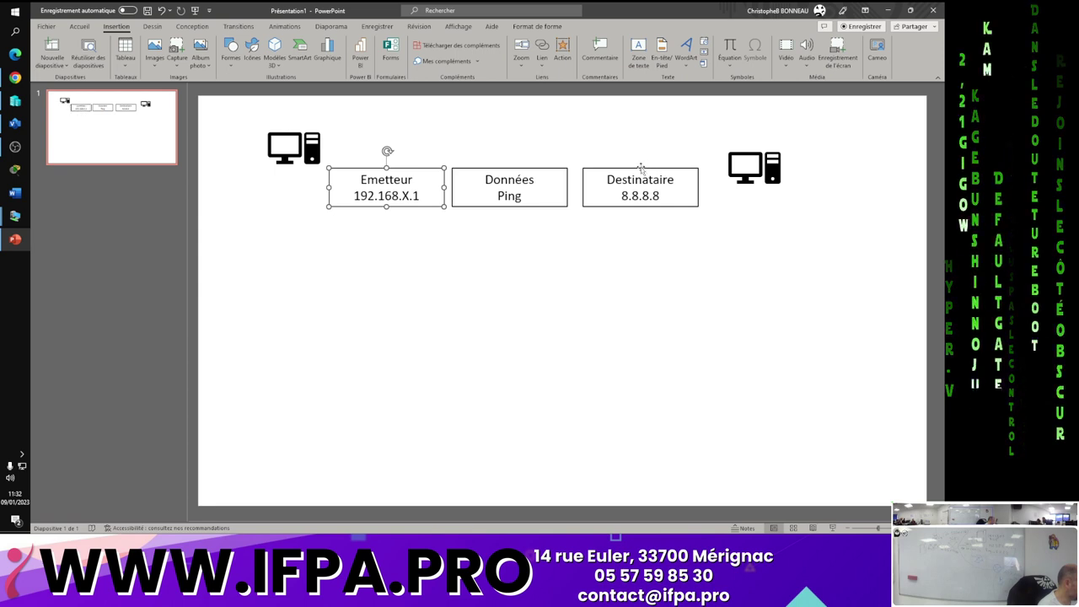
pyautogui.moveTo(634, 167); pyautogui.dragTo(633, 166)
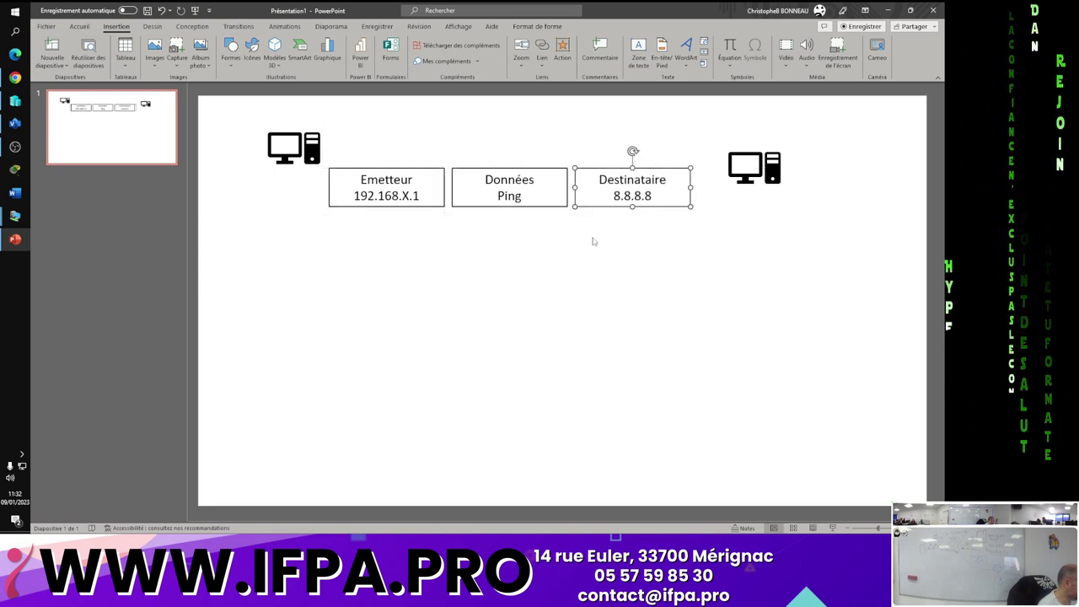
pyautogui.click(590, 243)
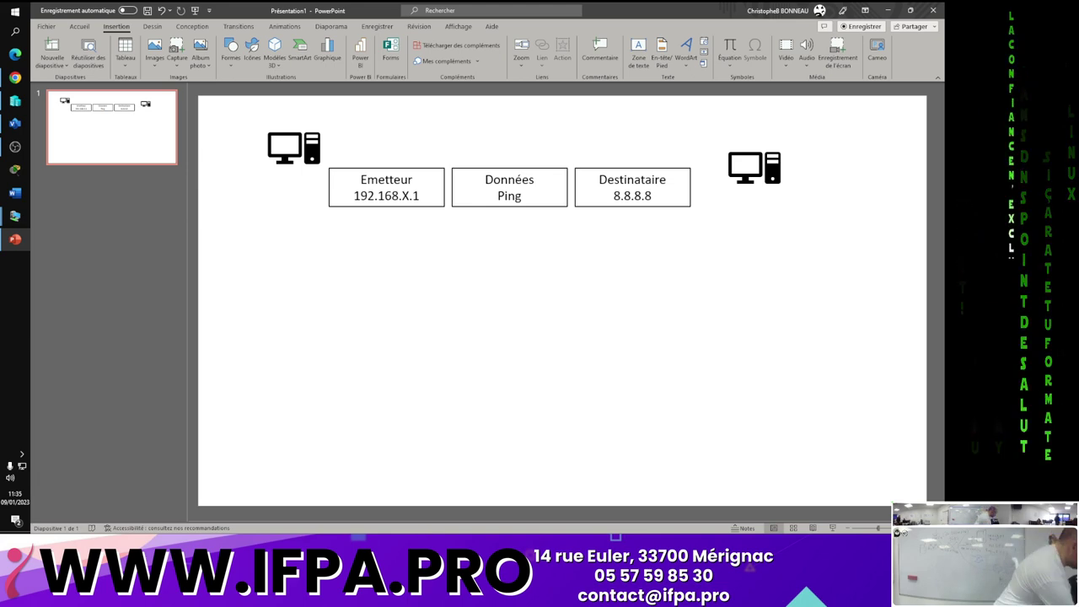
# Launch Assistance rapide by searching 'ass' and choose to help another user to get a security code
pyautogui.click(107, 406)
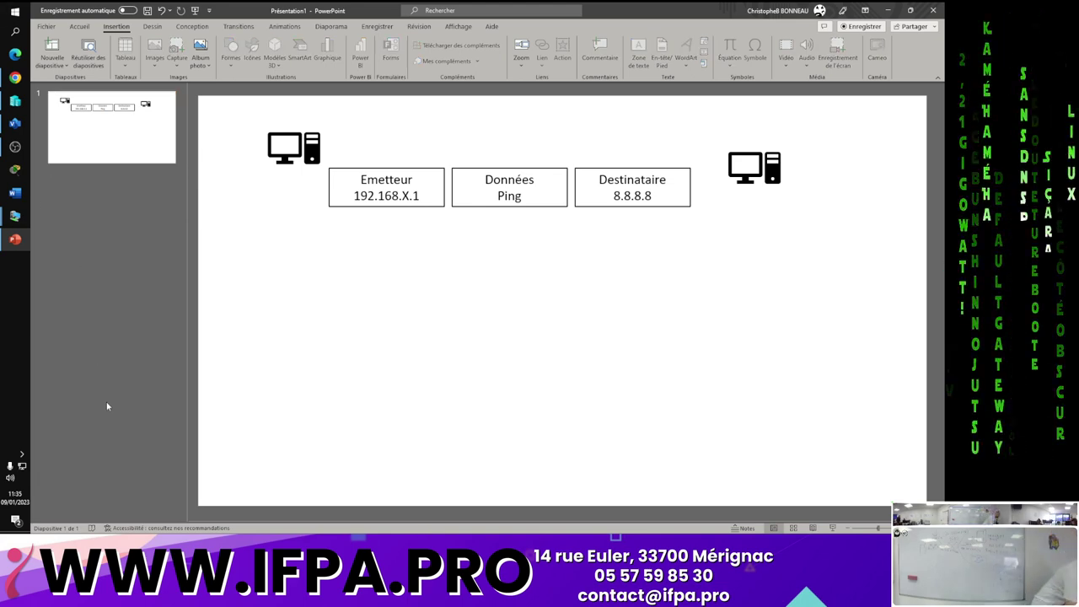
pyautogui.click(4, 8)
pyautogui.write('ass')
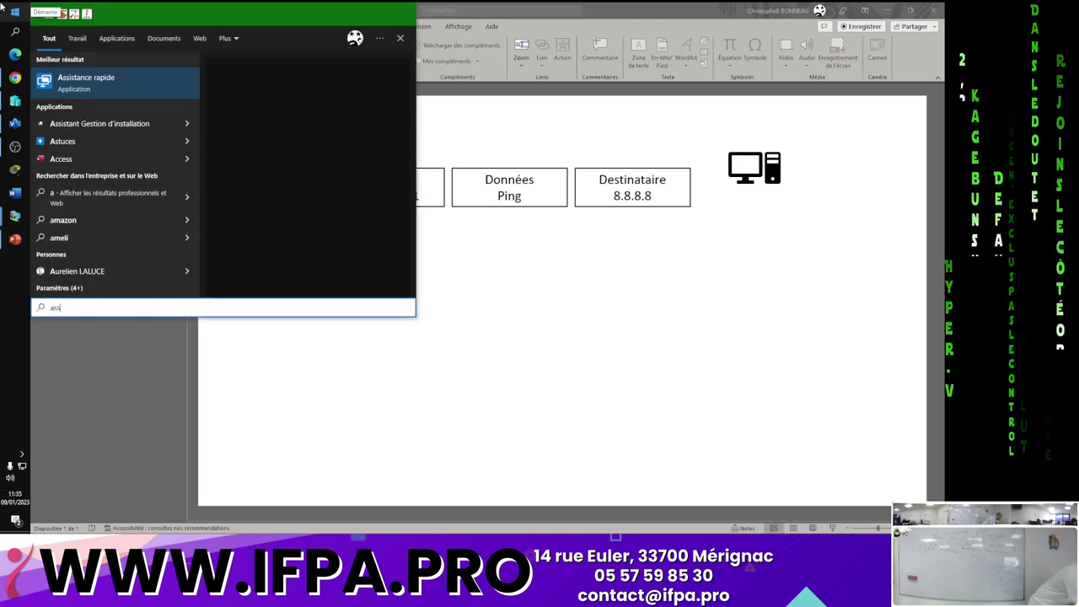
pyautogui.press('Return')
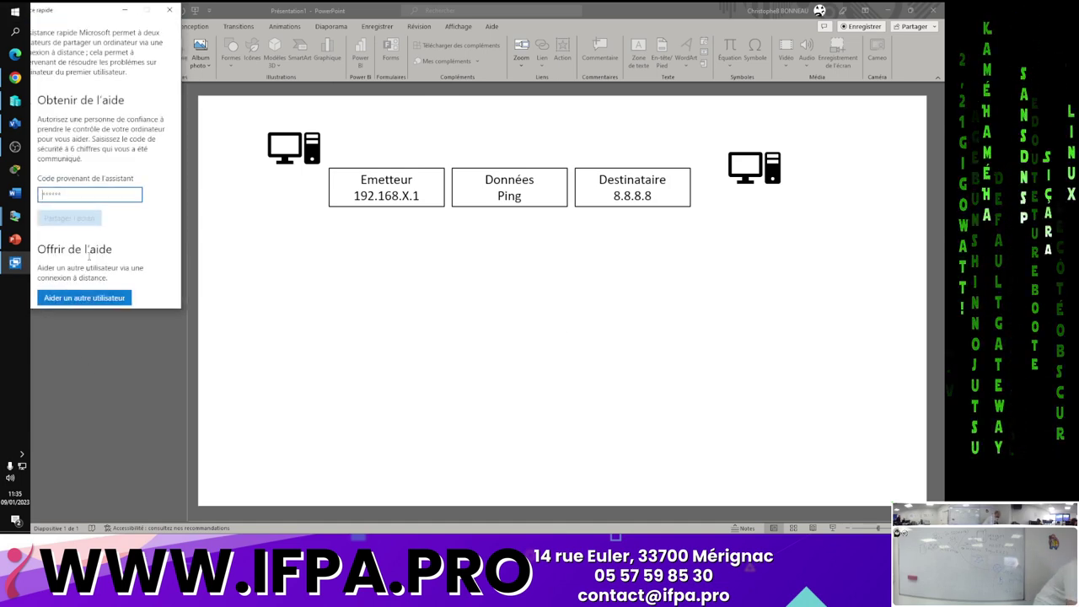
pyautogui.click(110, 297)
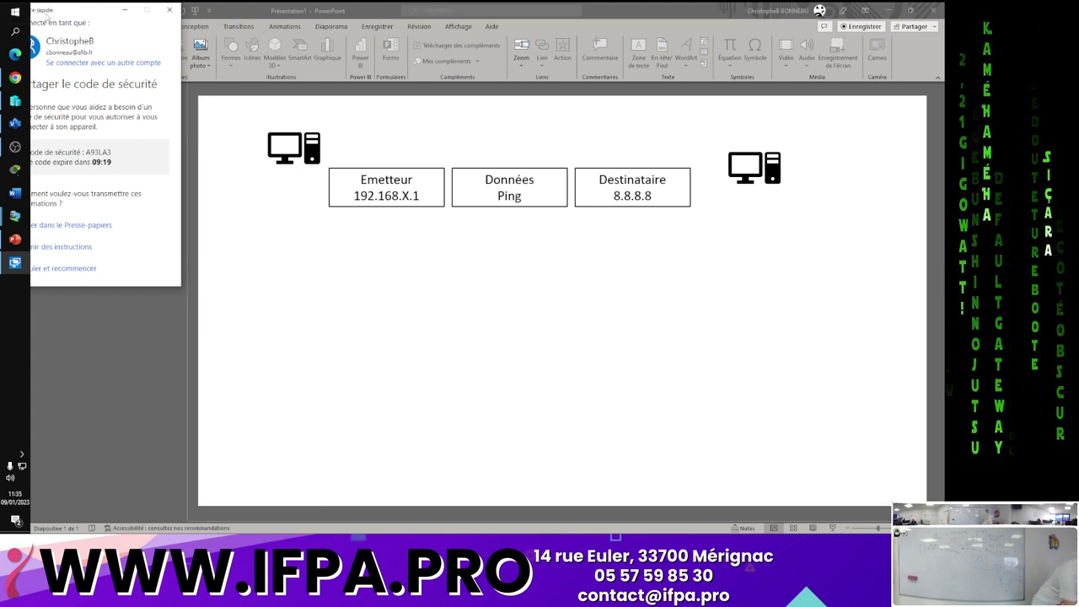
# Bring the Quick Assist window fully on screen while the partner enters the code
pyautogui.moveTo(74, 8); pyautogui.dragTo(142, 40)
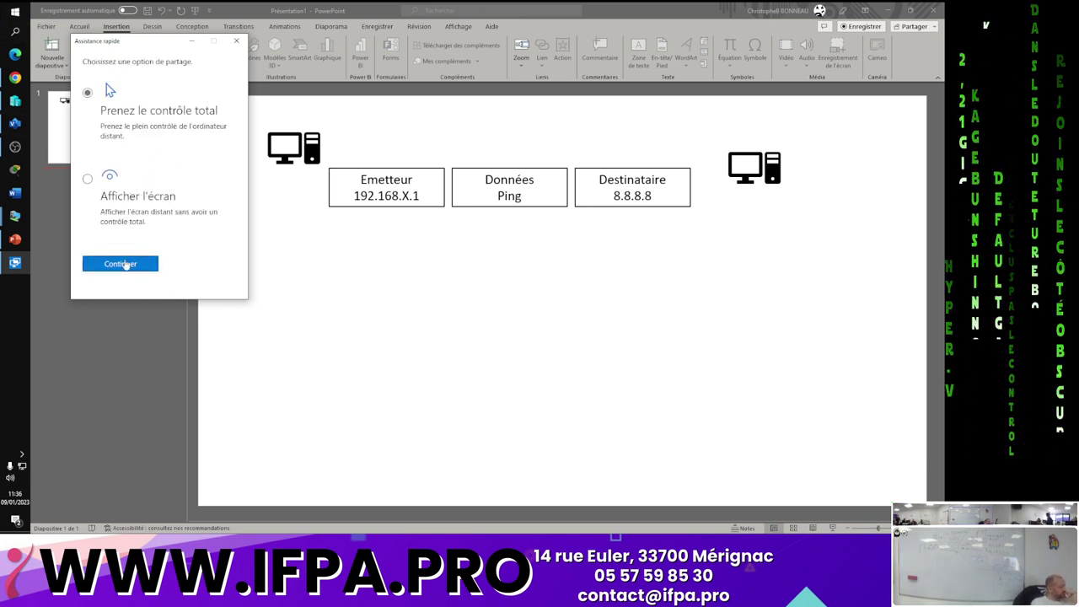
# Confirm full control of the remote computer and reposition the Quick Assist window while it loads
pyautogui.click(124, 264)
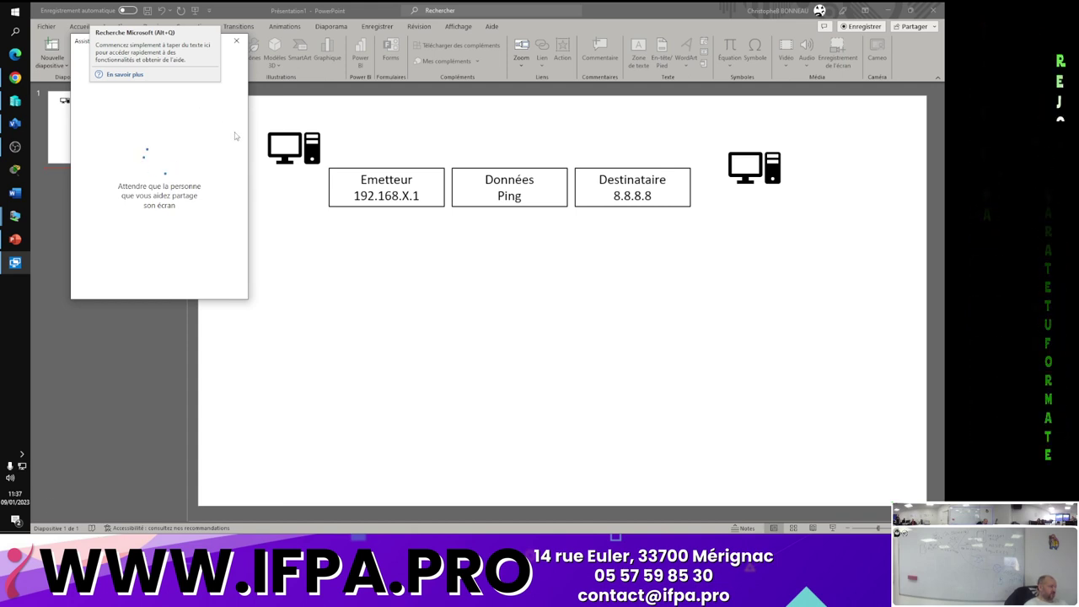
pyautogui.click(83, 44)
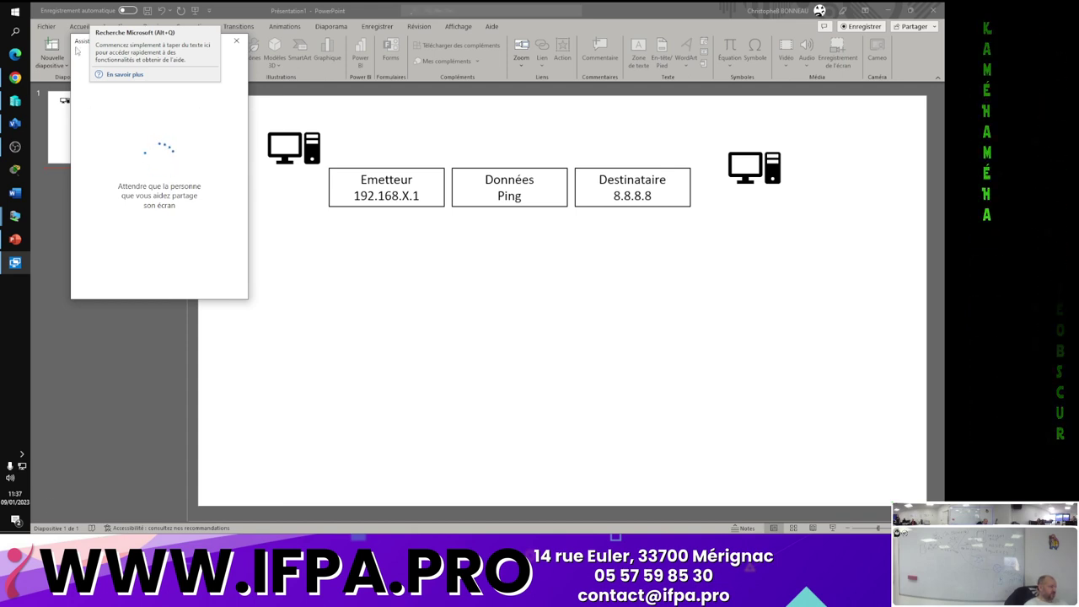
pyautogui.moveTo(83, 44); pyautogui.dragTo(112, 66)
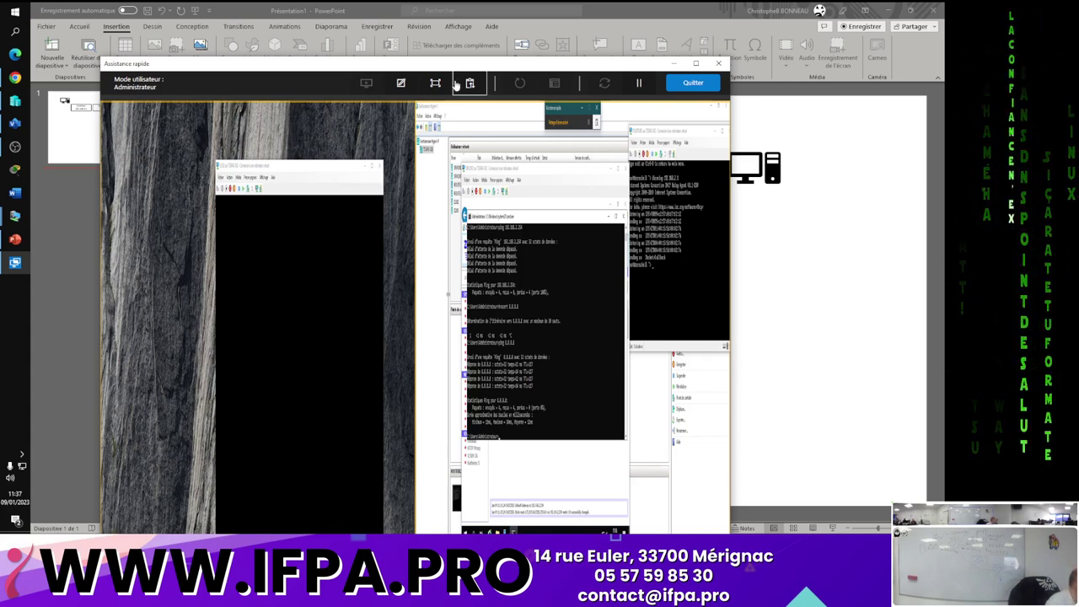
# View the remote computer's second screen maximized, then close Quick Assist once sharing ends
pyautogui.click(376, 85)
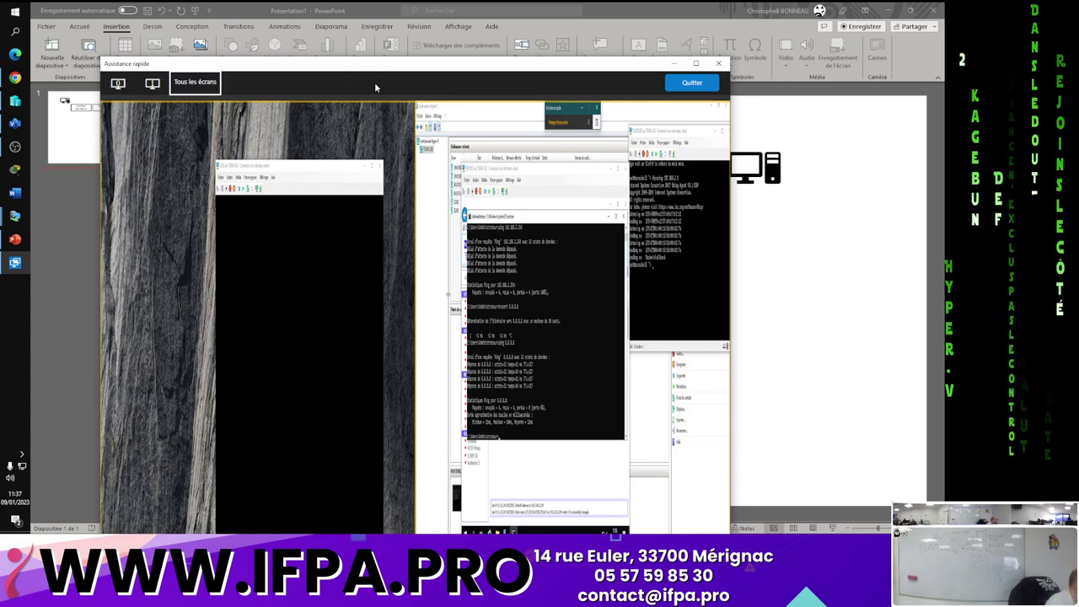
pyautogui.click(152, 85)
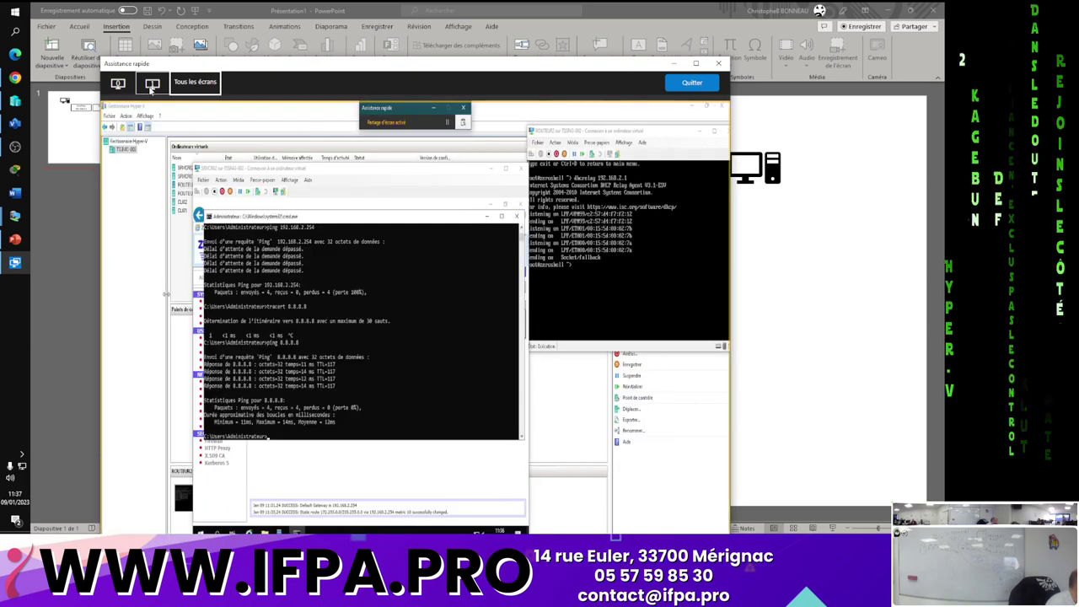
pyautogui.click(695, 63)
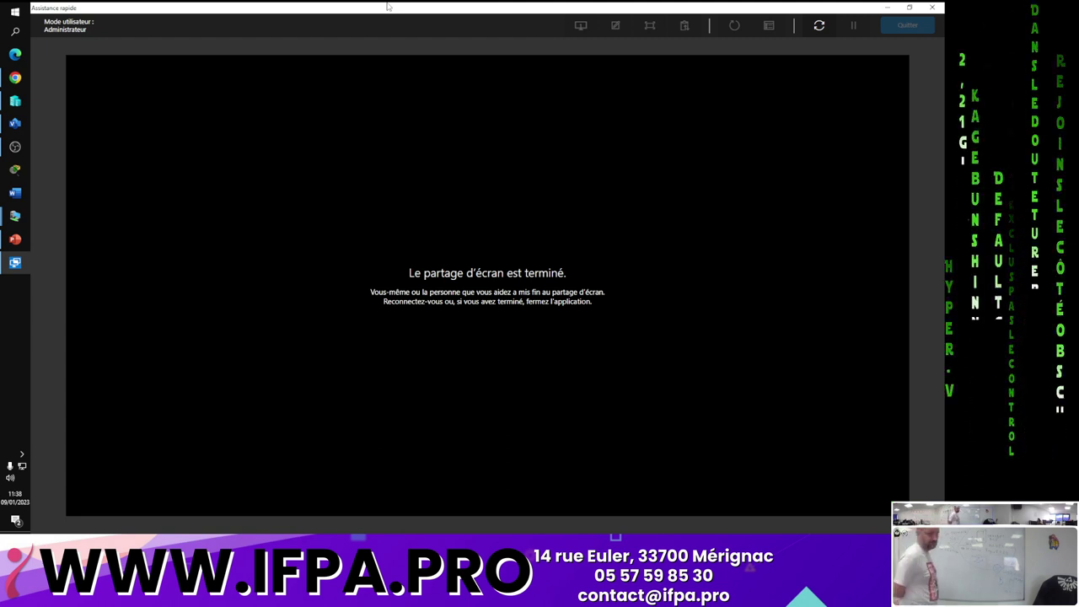
pyautogui.click(941, 9)
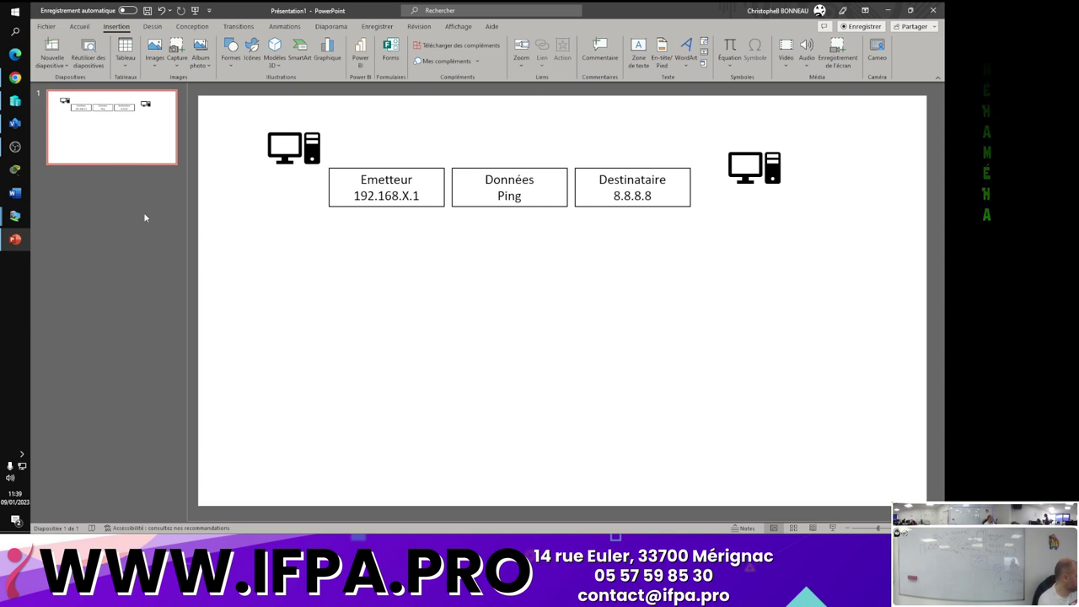
# Show thumbnails of the four open Hyper-V virtual machine windows from the taskbar
pyautogui.click(18, 225)
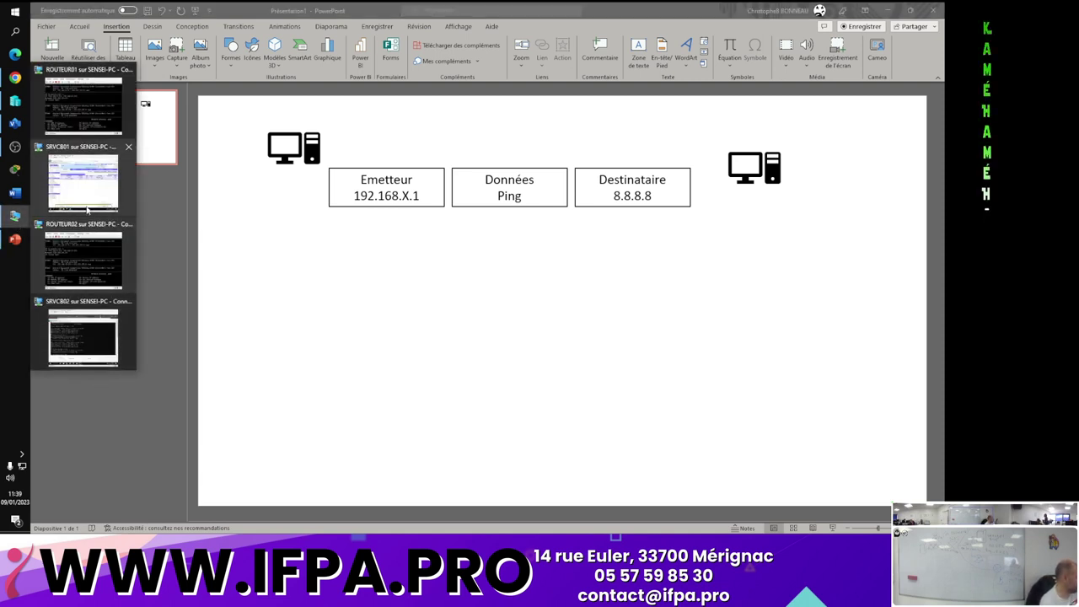
# Bring up SRVCB01 and return its browser to the ZeroShell static routes tab
pyautogui.click(83, 178)
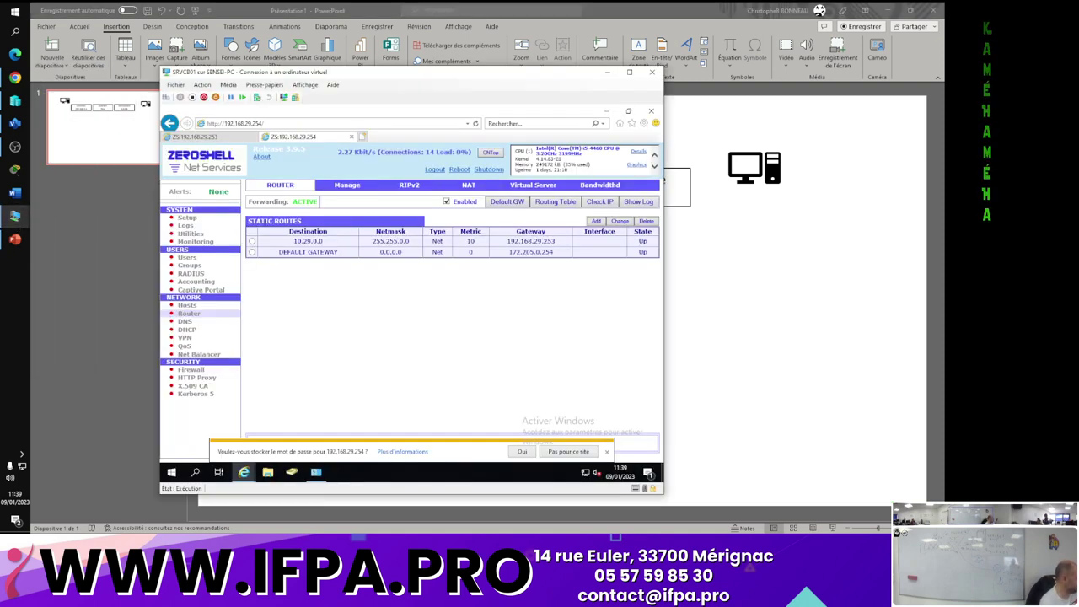
pyautogui.click(362, 136)
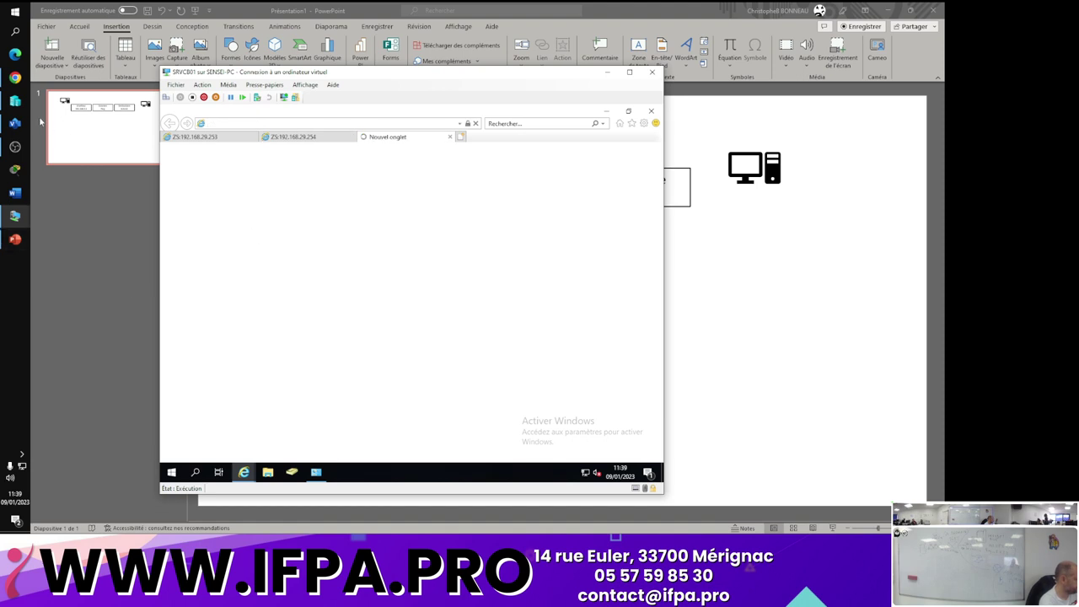
pyautogui.click(450, 136)
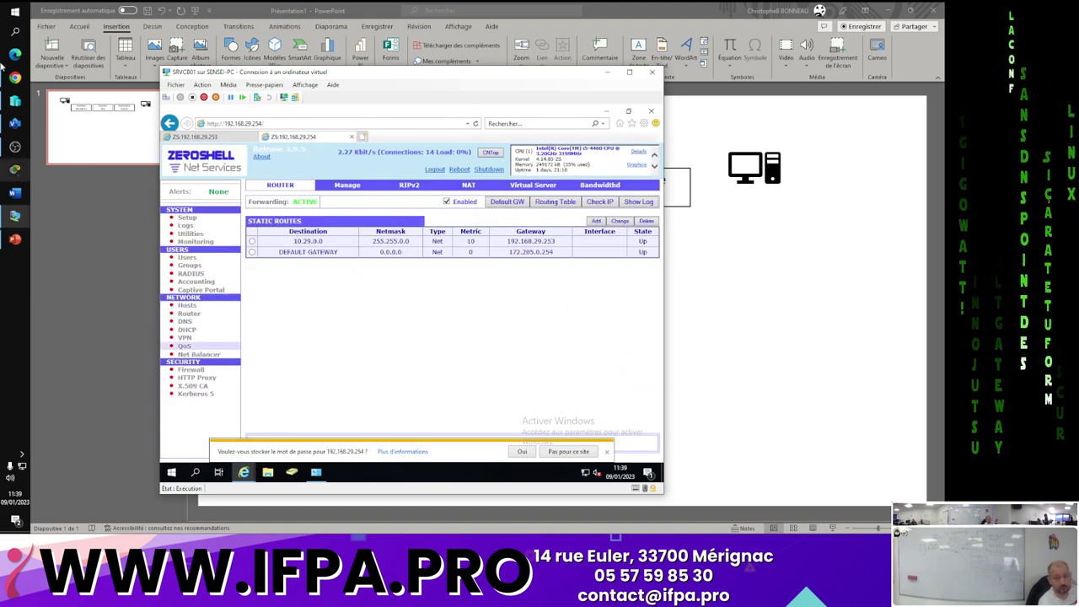
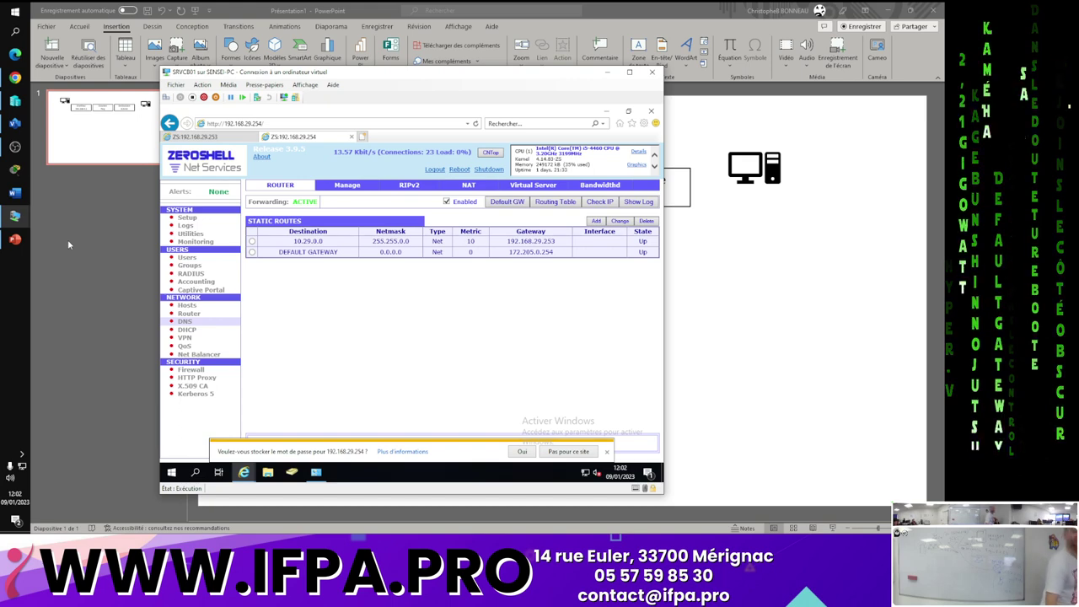
# Launch Network Connections with ncpa.cpl and open the Ethernet adapter's properties
pyautogui.moveTo(3, 226)
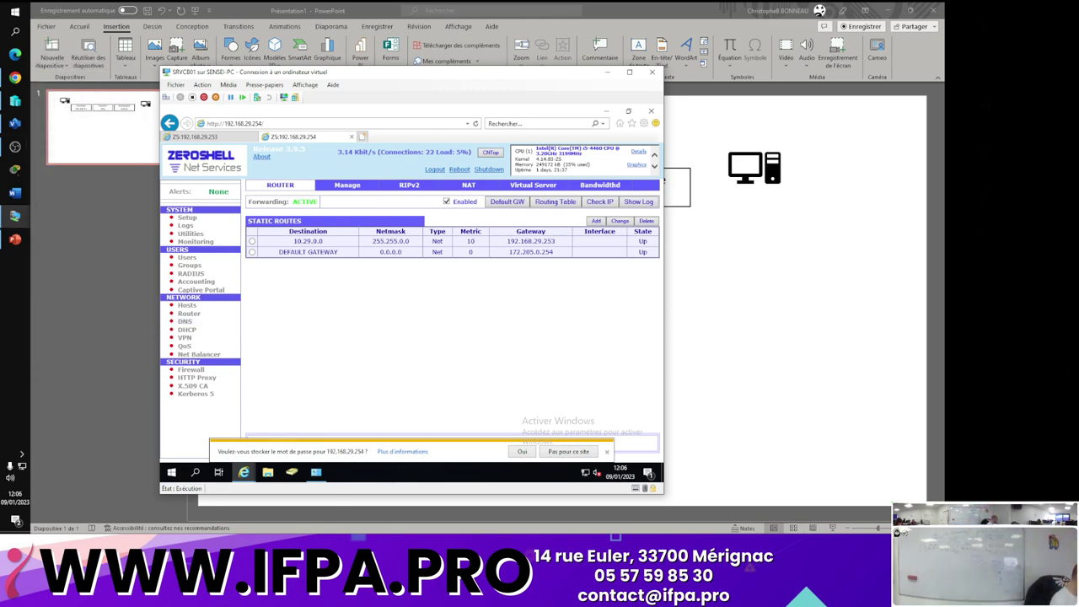
pyautogui.press('super+r')
pyautogui.write('n')
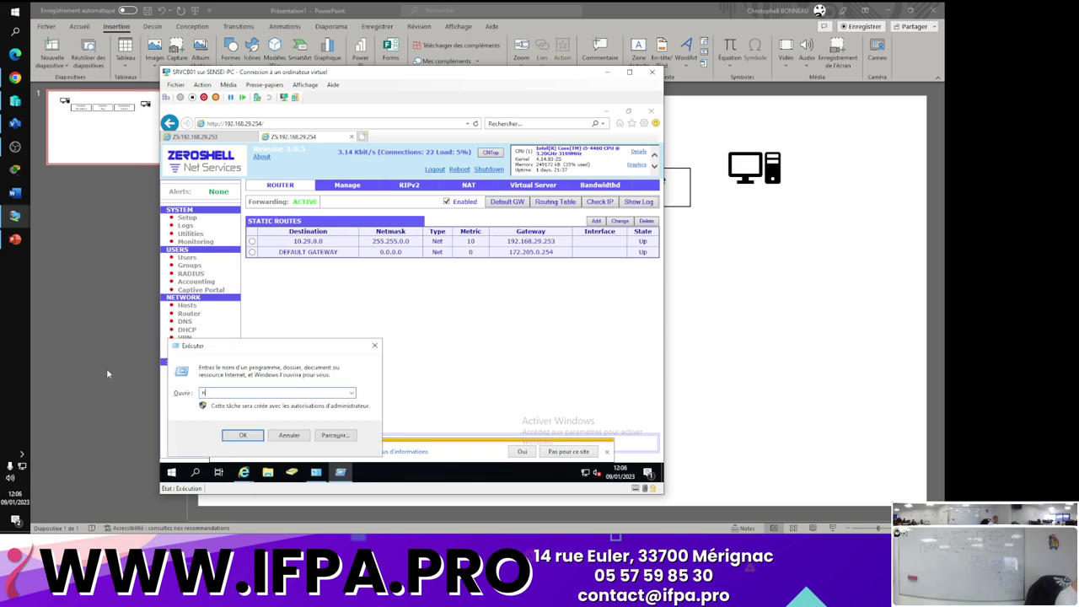
pyautogui.write('cpa.cpl')
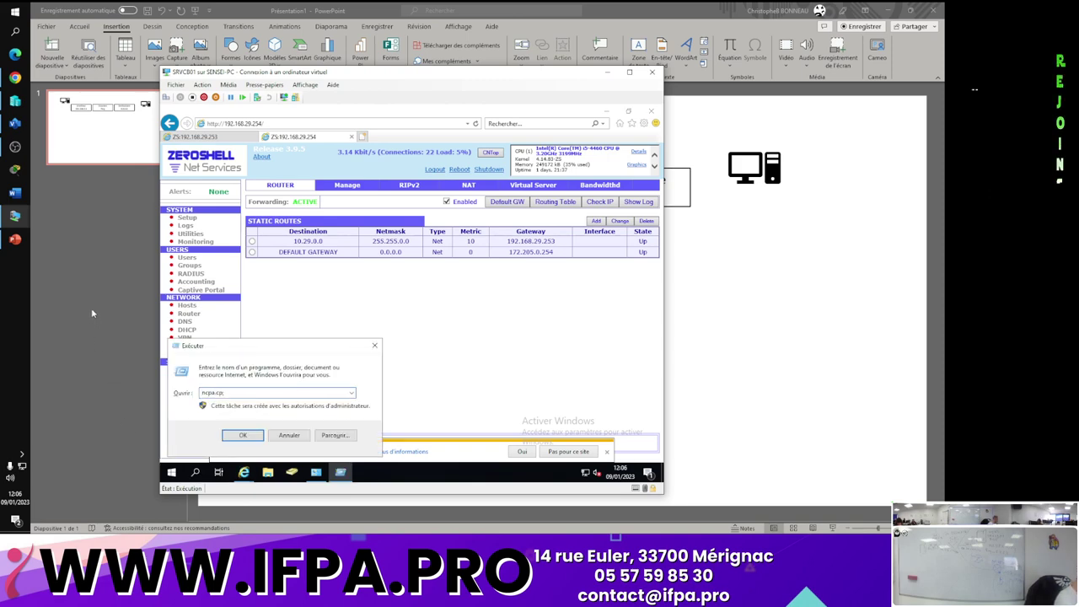
pyautogui.press('Return')
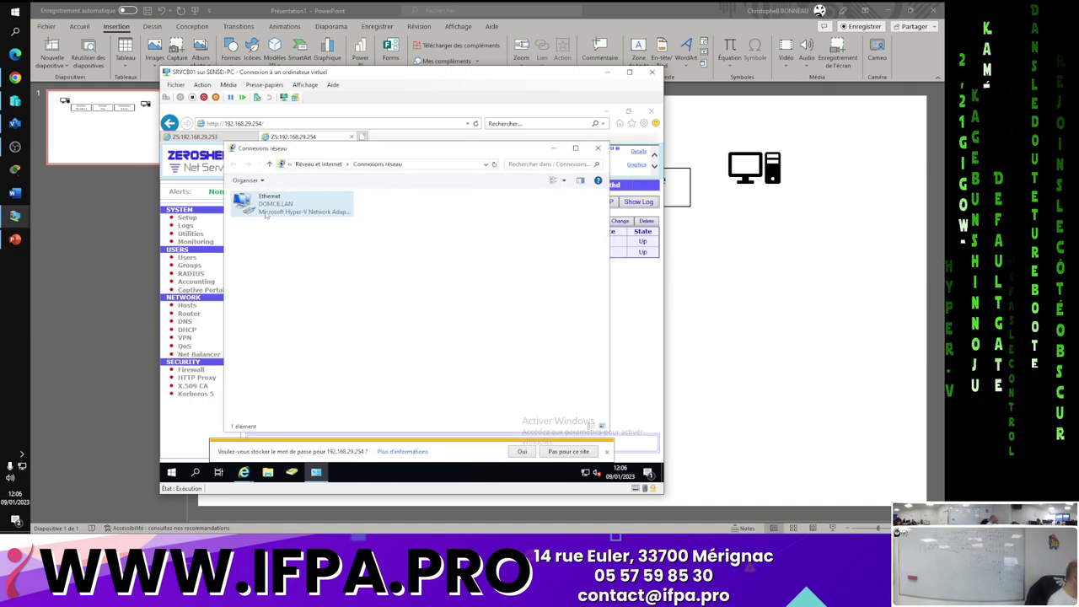
pyautogui.rightClick(265, 215)
pyautogui.click(296, 303)
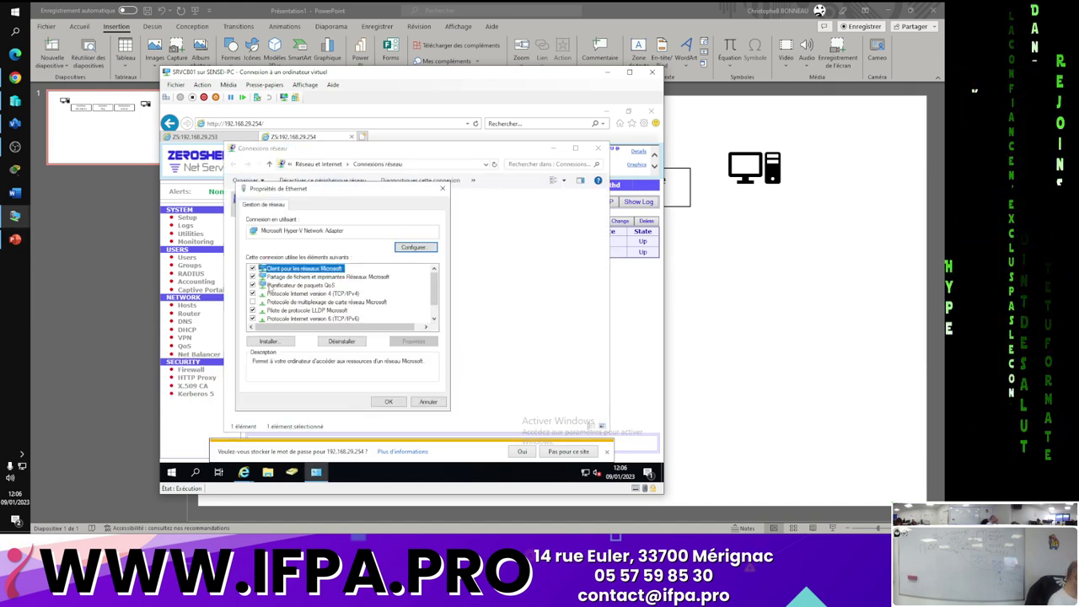
# Review the IPv4 static address and DNS 192.168.29.1 unchanged, then close the adapter dialogs
pyautogui.click(312, 318)
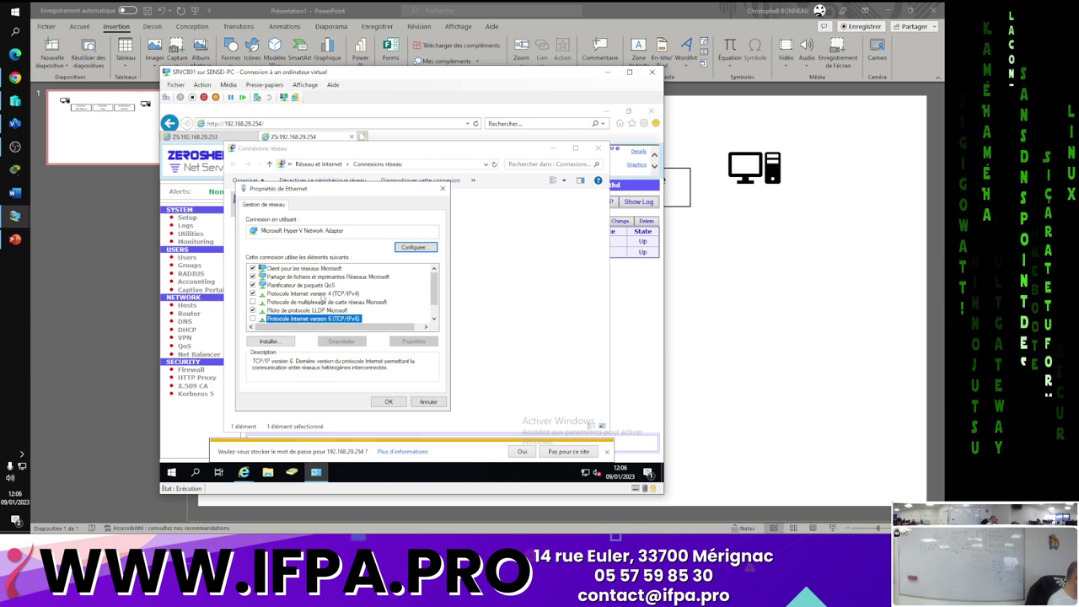
pyautogui.doubleClick(313, 294)
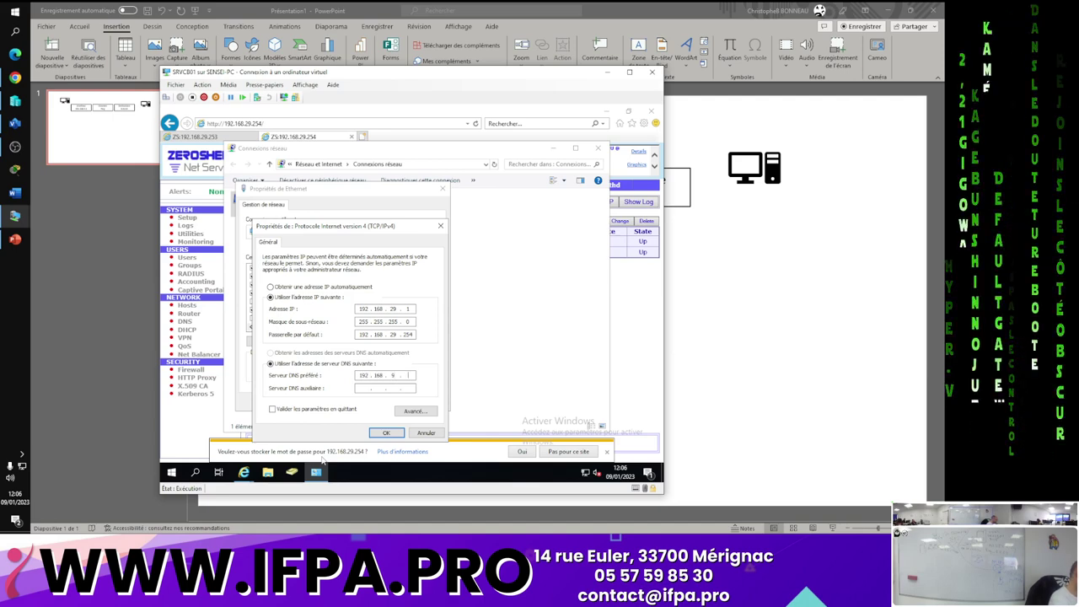
pyautogui.press('Return')
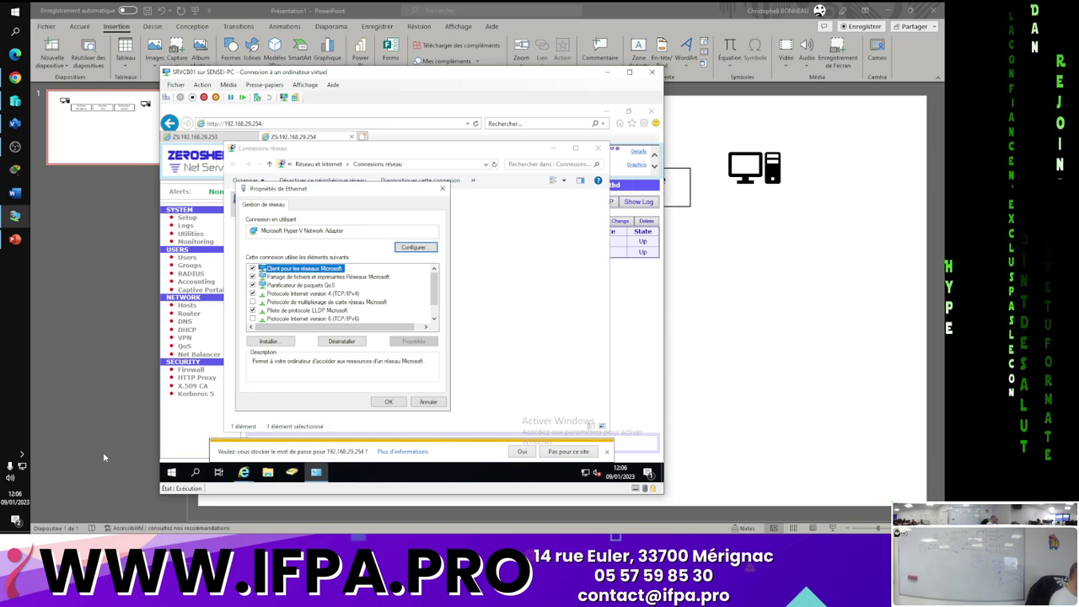
pyautogui.doubleClick(341, 293)
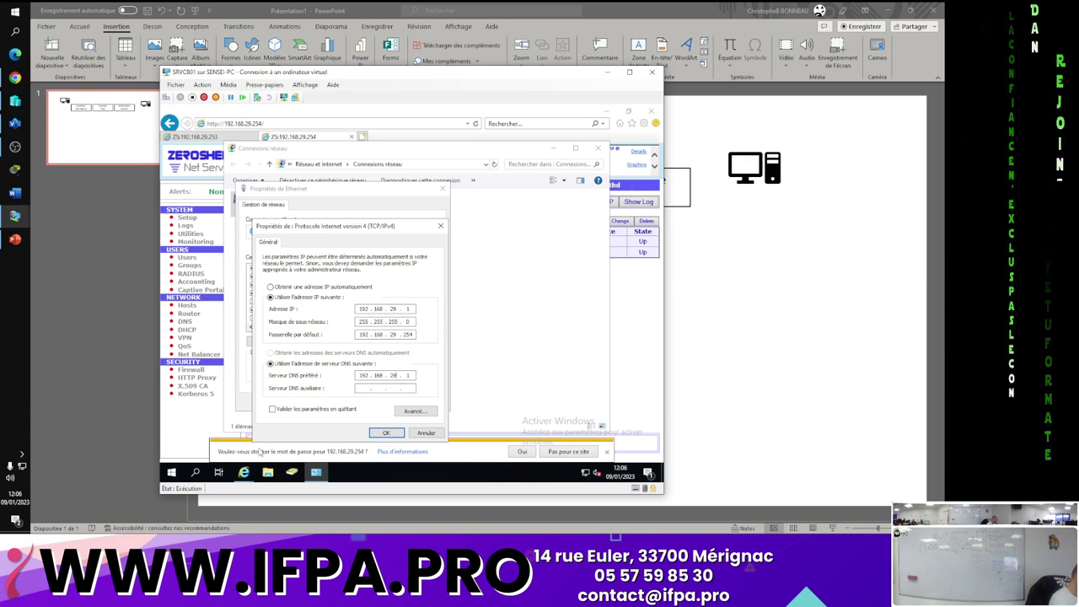
pyautogui.press('Return')
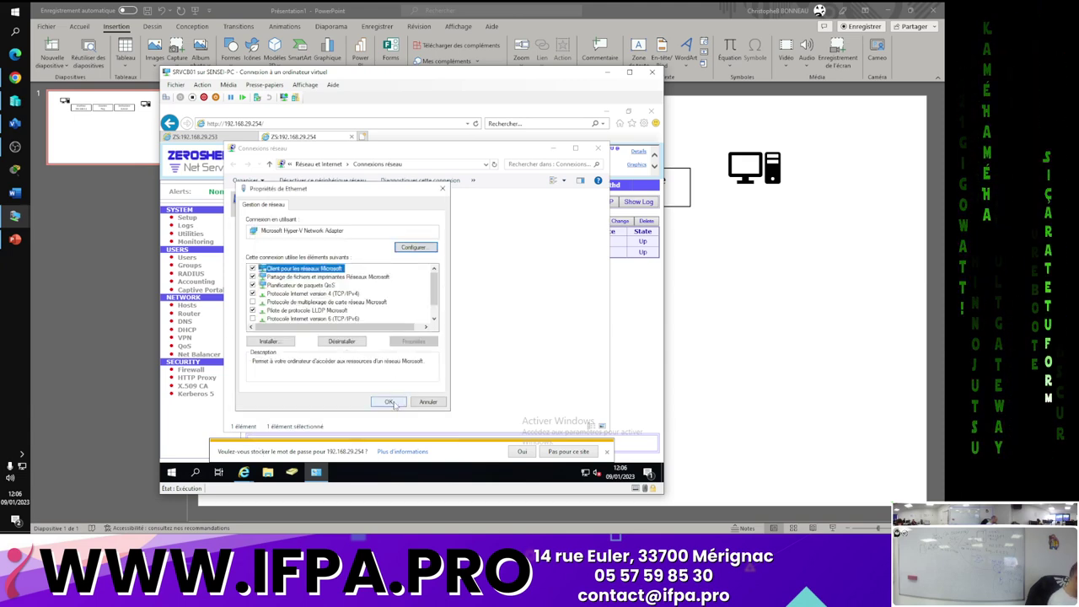
pyautogui.click(389, 403)
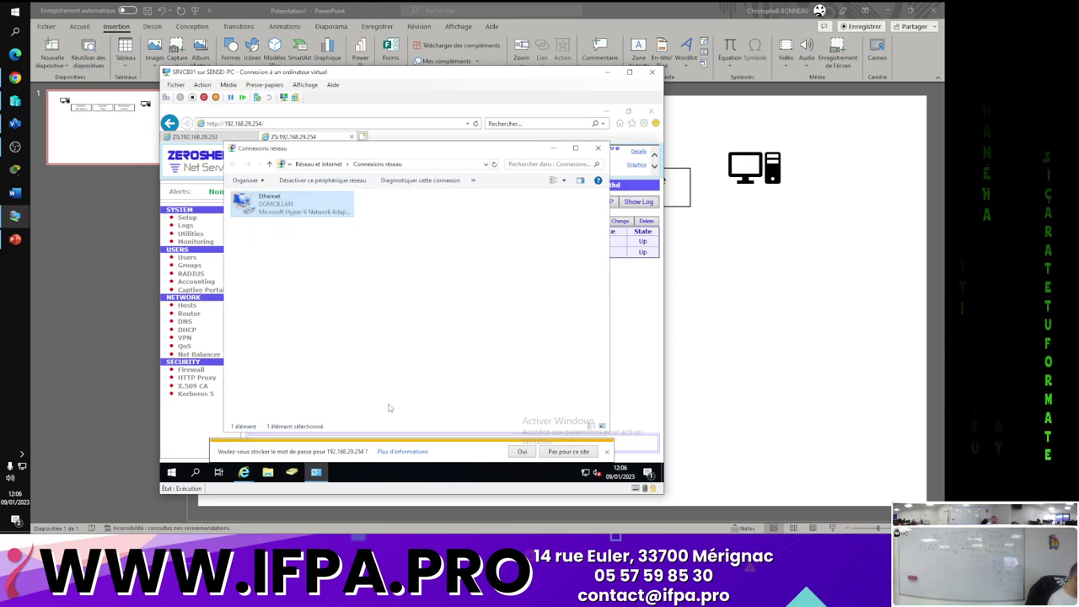
pyautogui.click(598, 148)
# Close the ZeroShell browser window along with all its tabs
pyautogui.click(656, 112)
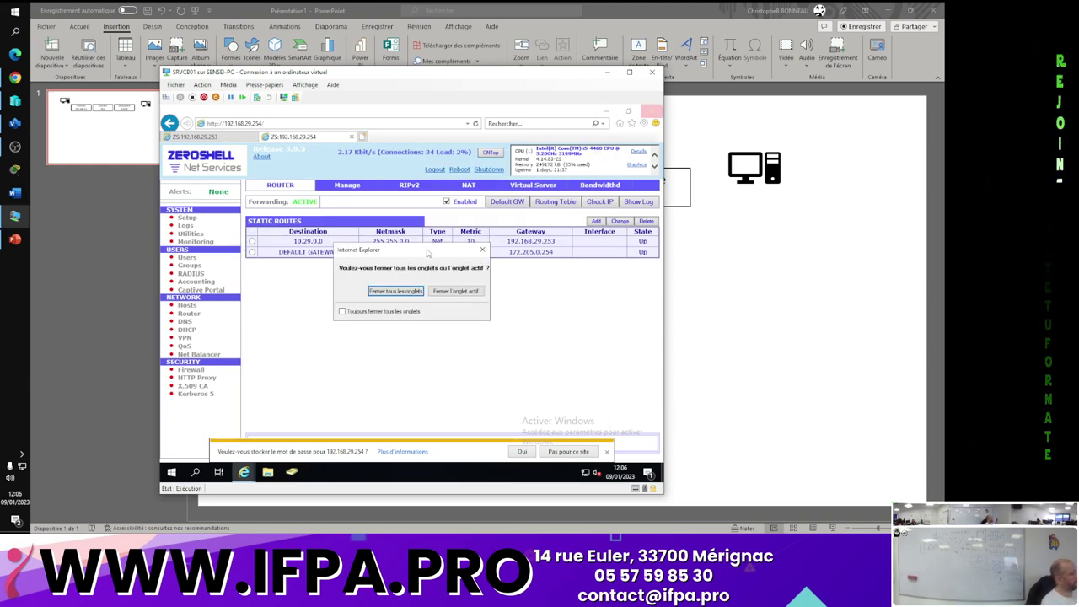
pyautogui.click(396, 290)
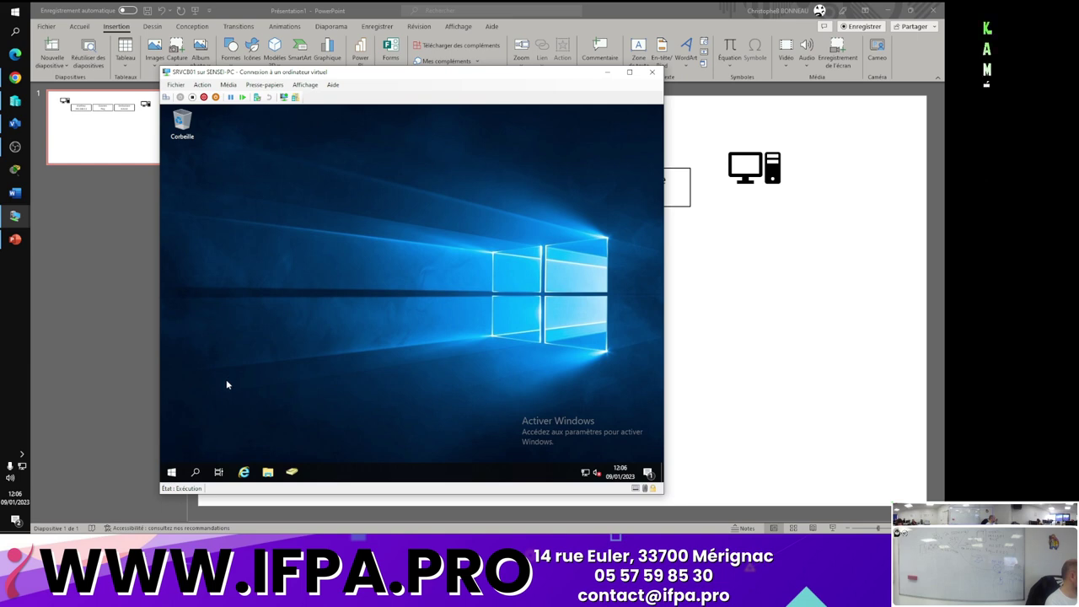
pyautogui.click(172, 473)
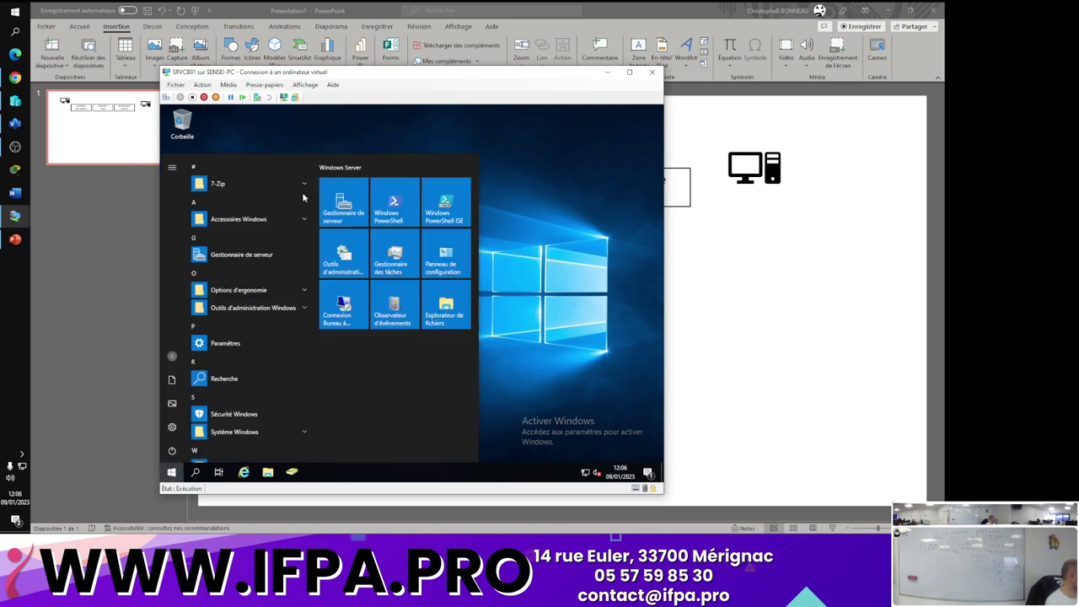
pyautogui.click(528, 299)
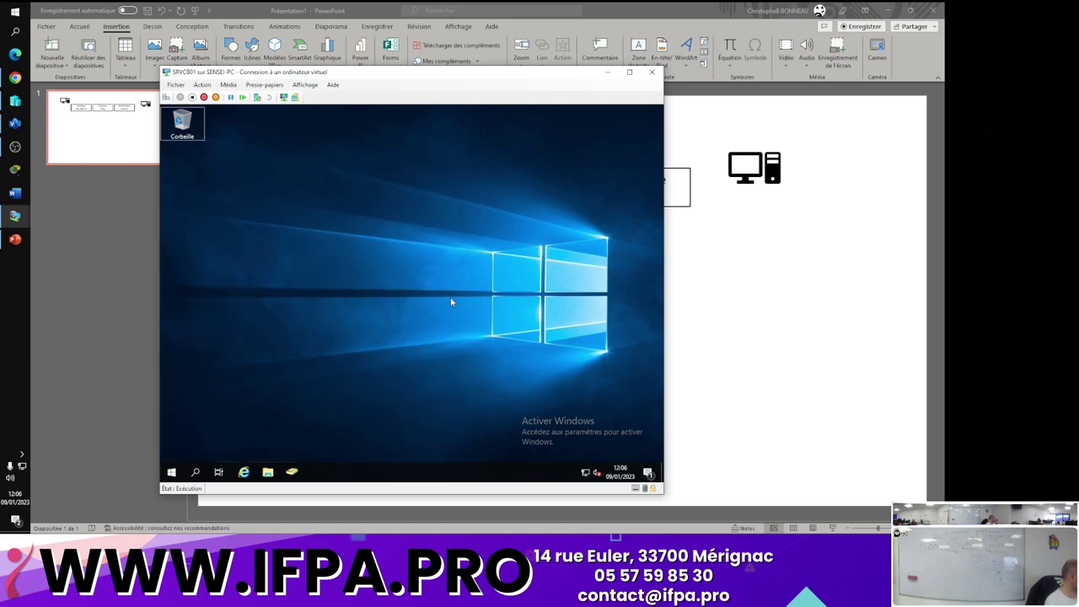
# Start a command prompt via Run (cmd) and enter the mistyped ipconfigf command
pyautogui.press('super+r')
pyautogui.write('cmd')
pyautogui.press('Return')
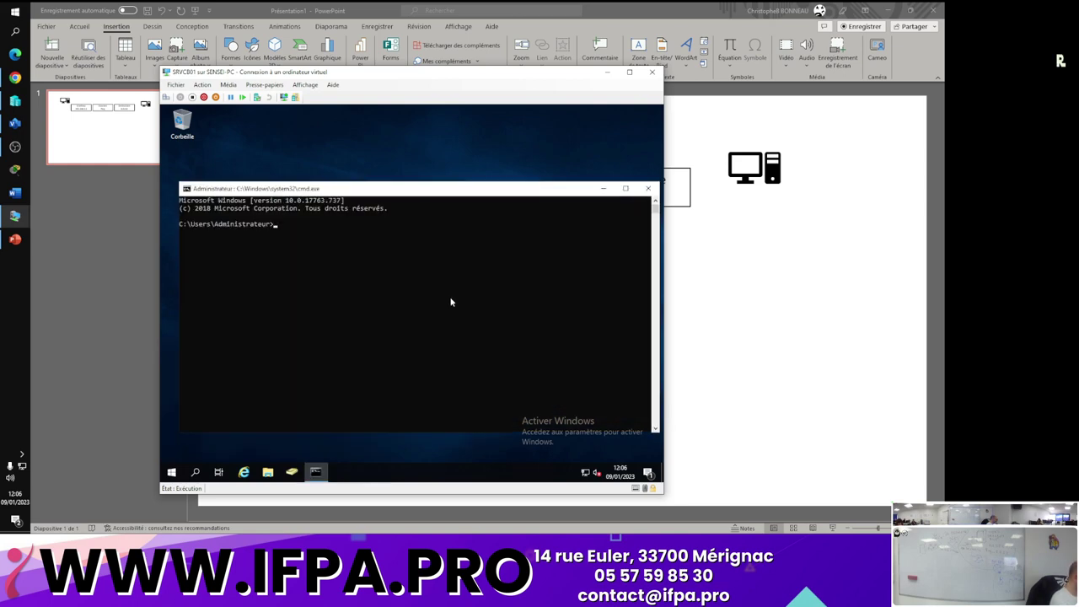
pyautogui.write('ipconfigf')
pyautogui.press('Return')
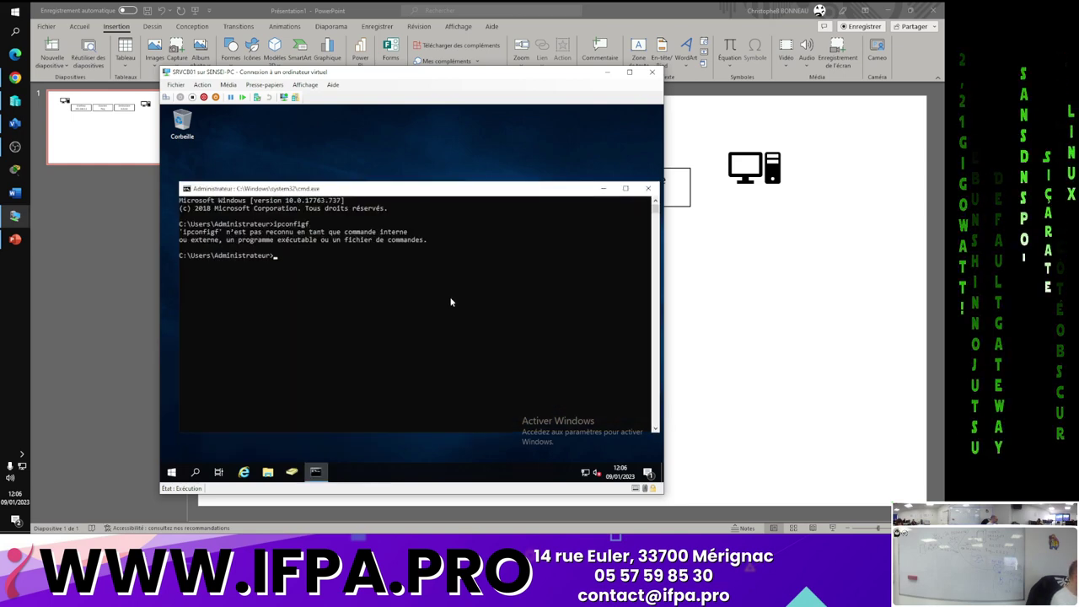
# Correct the recalled command to ipconfig and run it
pyautogui.press('Up')
pyautogui.press('Left')
pyautogui.press('BackSpace')
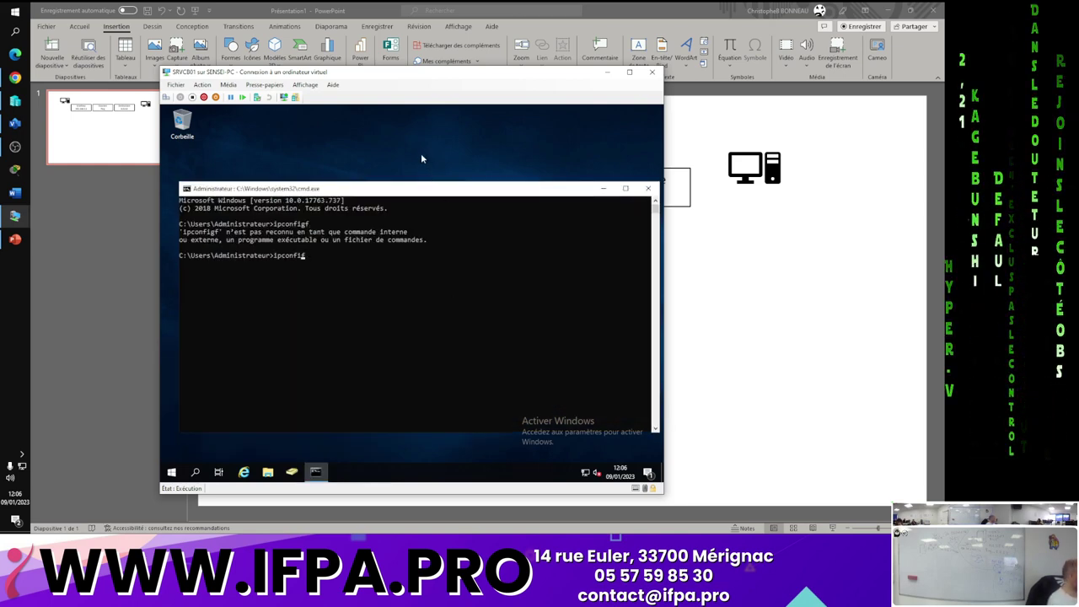
pyautogui.press('Return')
pyautogui.press('Up')
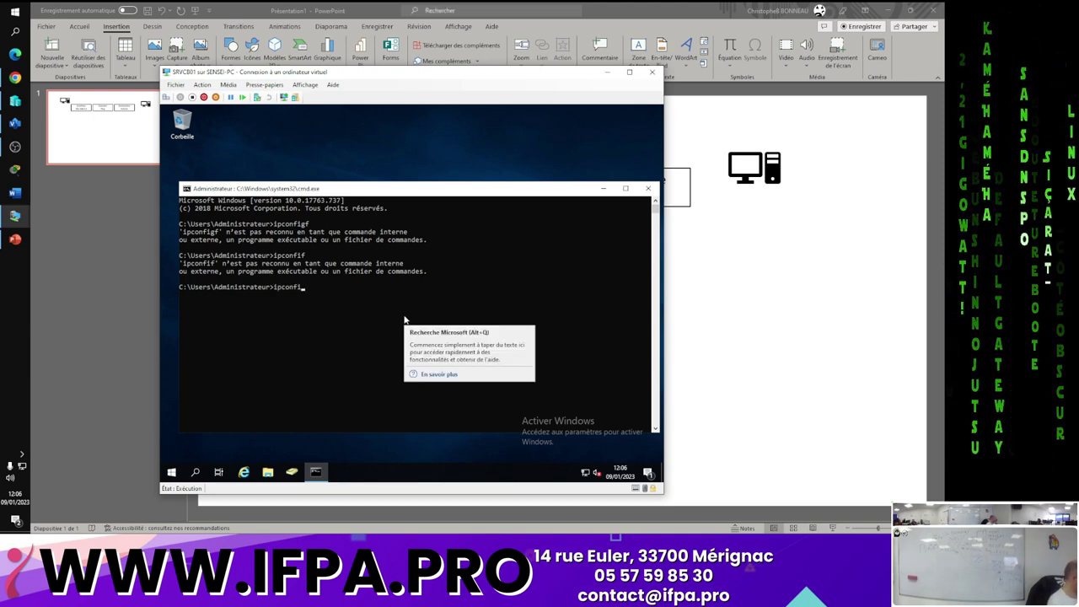
pyautogui.press('BackSpace')
pyautogui.write('g')
pyautogui.press('Return')
# Close the Microsoft support page and review IPv4 192.168.29.1, mask 255.255.255.0, gateway 192.168.29.254
pyautogui.click(362, 413)
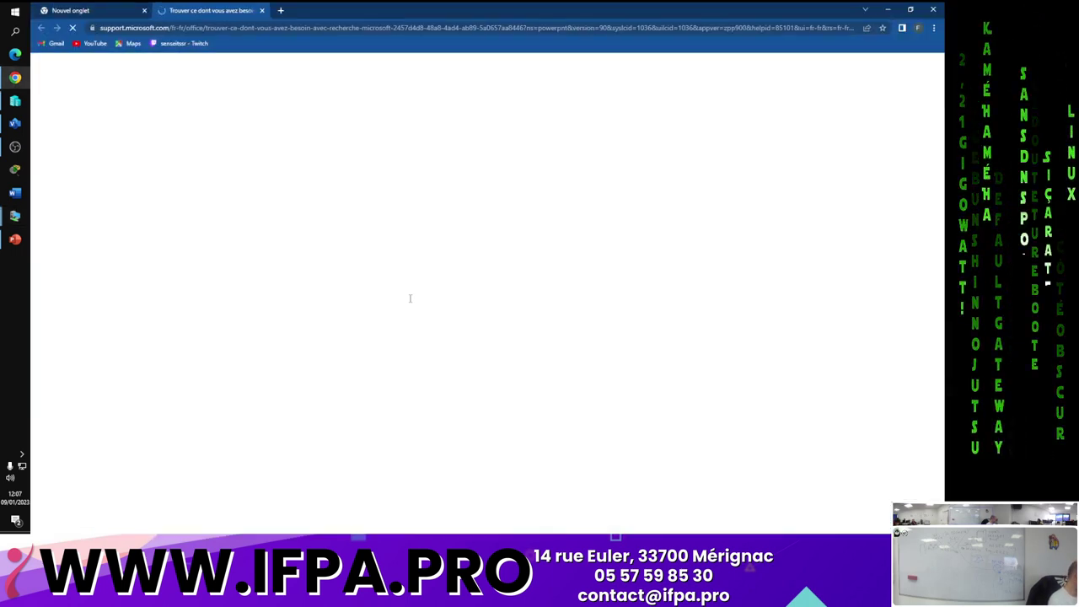
pyautogui.click(935, 6)
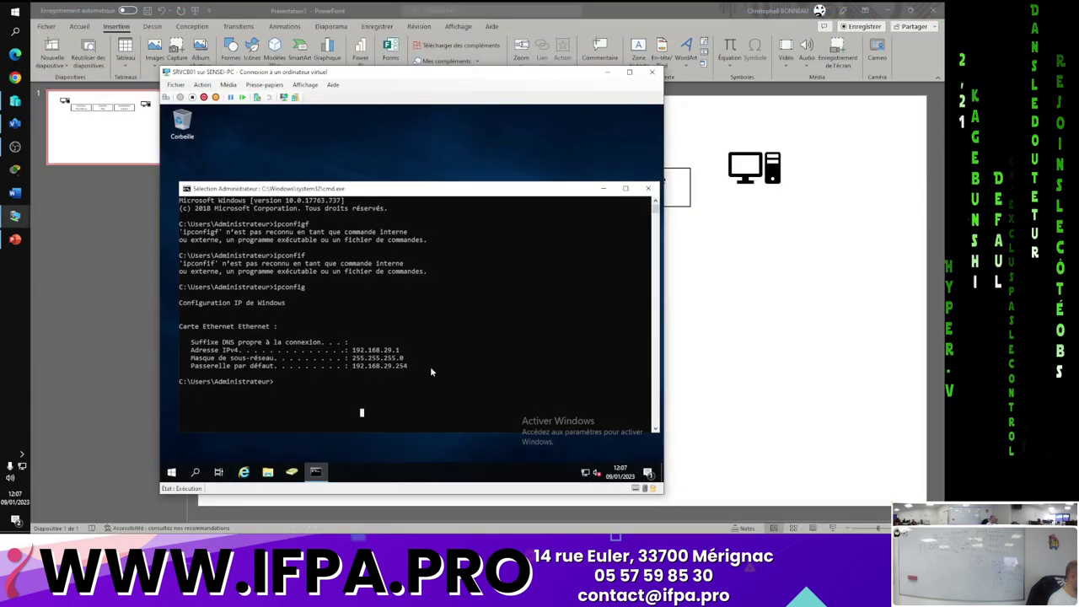
pyautogui.moveTo(426, 377); pyautogui.dragTo(419, 371)
pyautogui.click(314, 390)
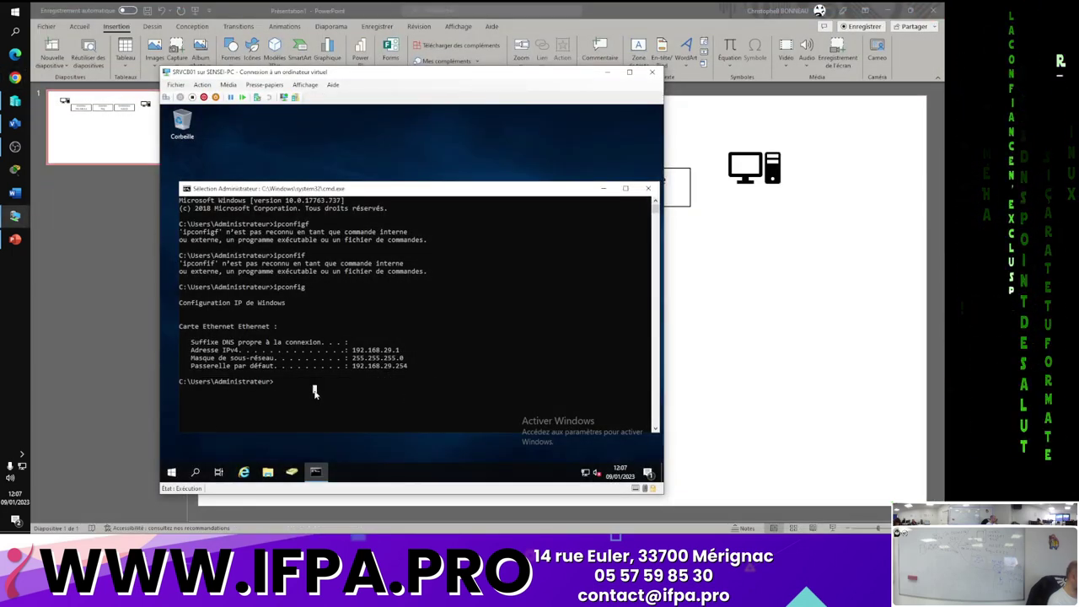
# Run ipconfig /all and highlight host SRVCB01's IPv4, mask, gateway and DNS 192.168.29.1
pyautogui.write('ipconfig /a')
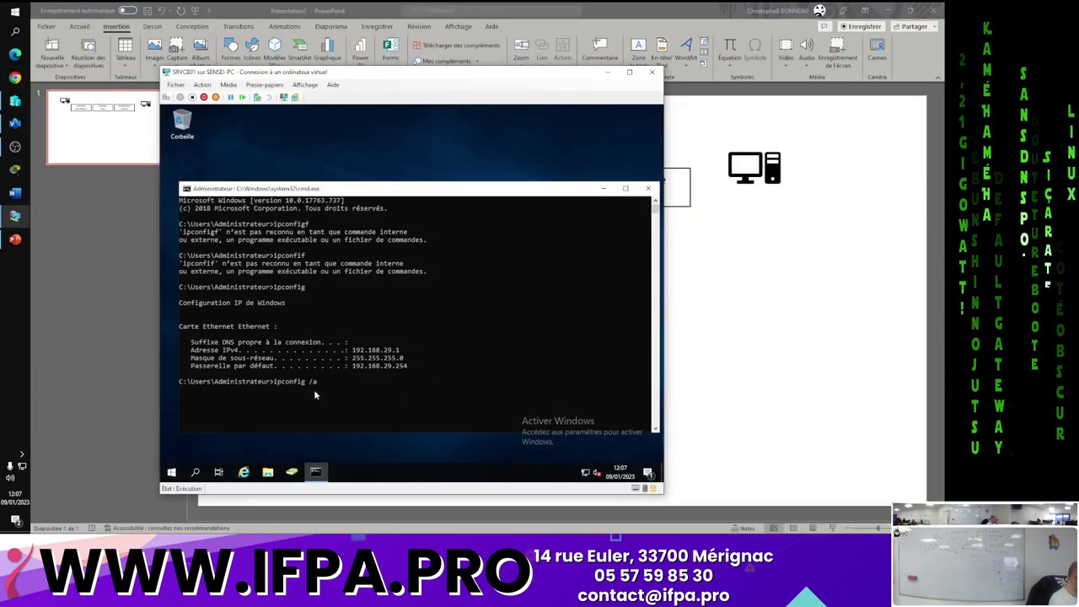
pyautogui.write('ll')
pyautogui.press('Return')
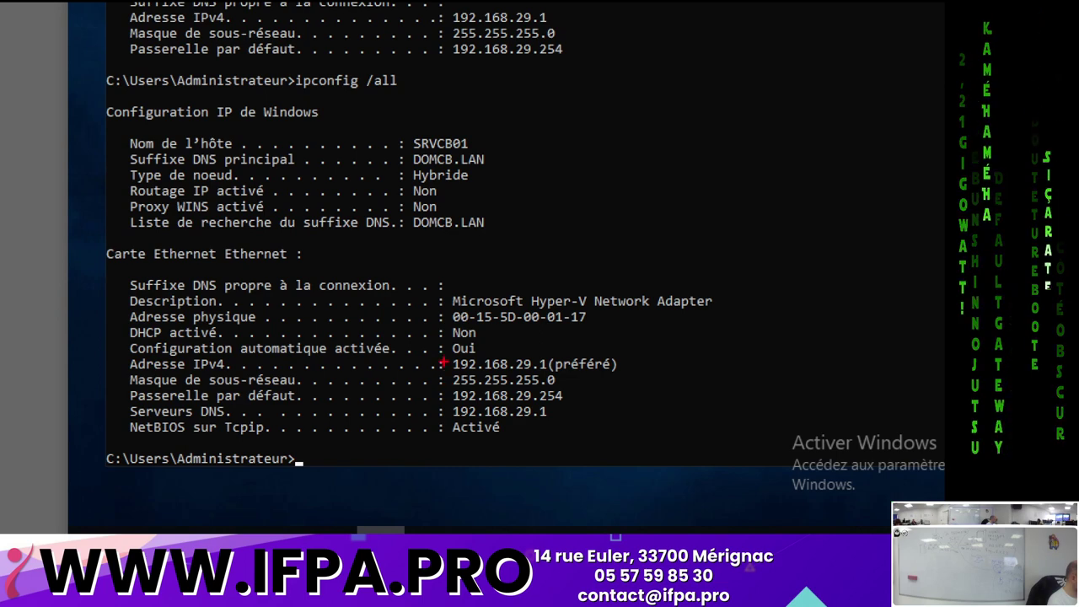
pyautogui.moveTo(444, 355)
pyautogui.mouseDown()
pyautogui.moveTo(590, 428)
pyautogui.moveTo(651, 423)
pyautogui.mouseUp()
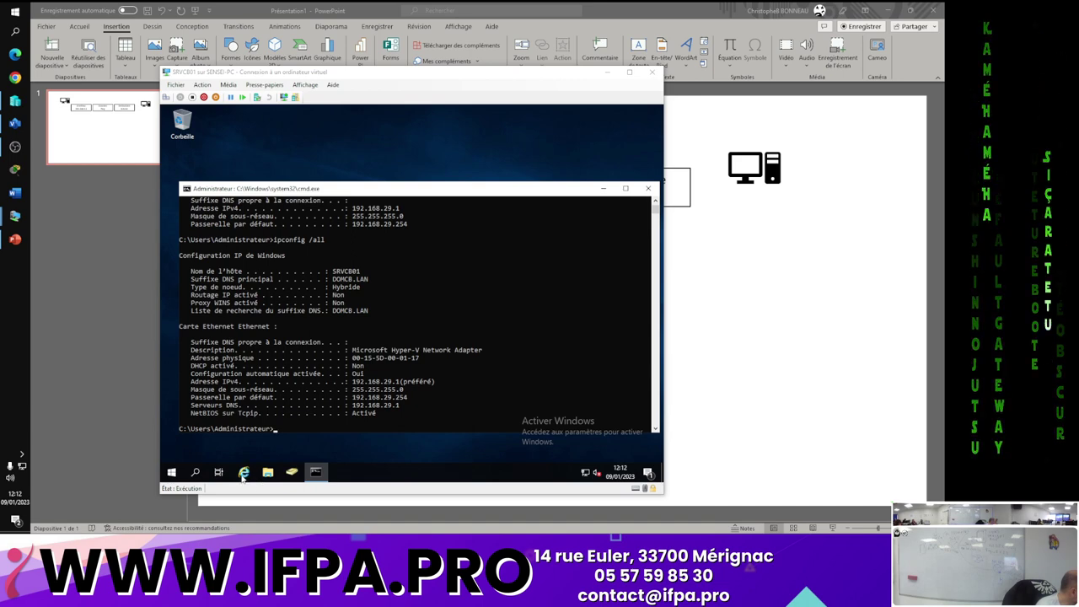
# Type ping in the console, then switch to the PowerPoint ping-diagram slide
pyautogui.click(558, 295)
pyautogui.write('ping')
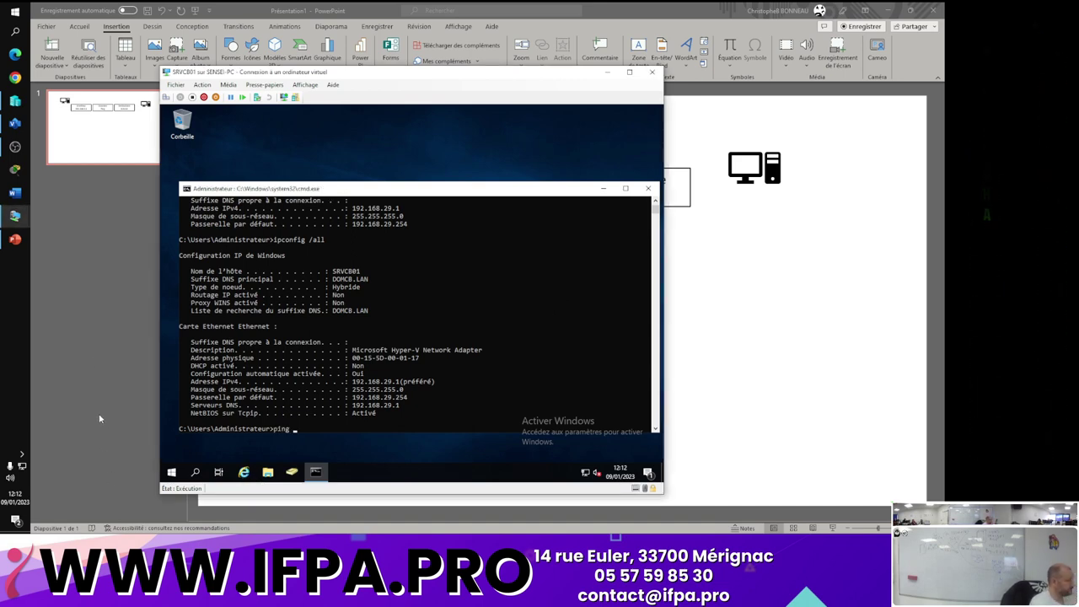
pyautogui.click(781, 333)
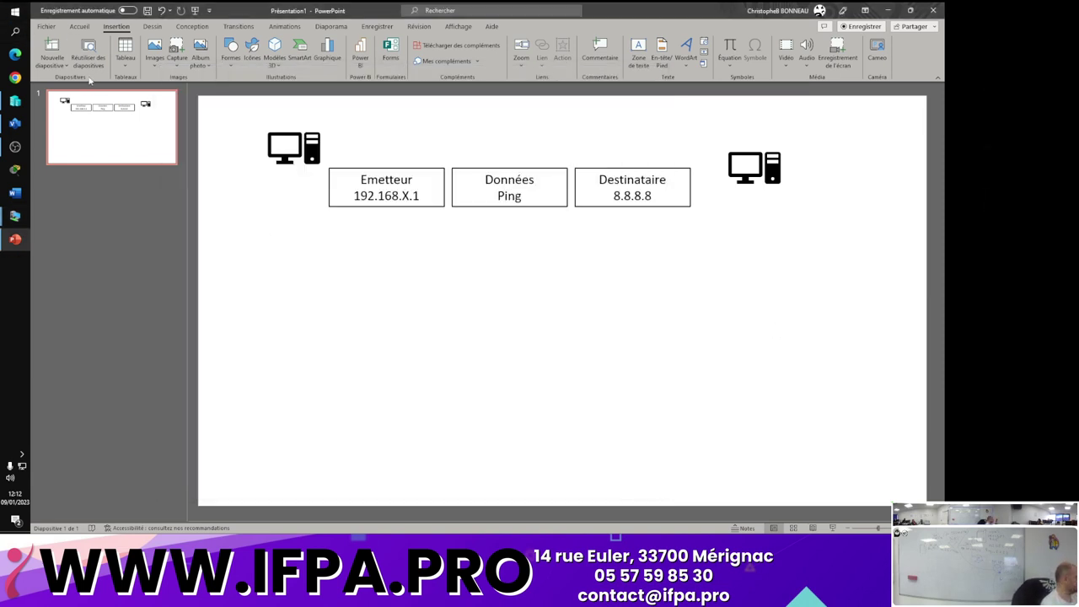
# Insert a new slide using the Vide (blank) layout from Nouvelle diapositive
pyautogui.click(52, 61)
pyautogui.click(61, 196)
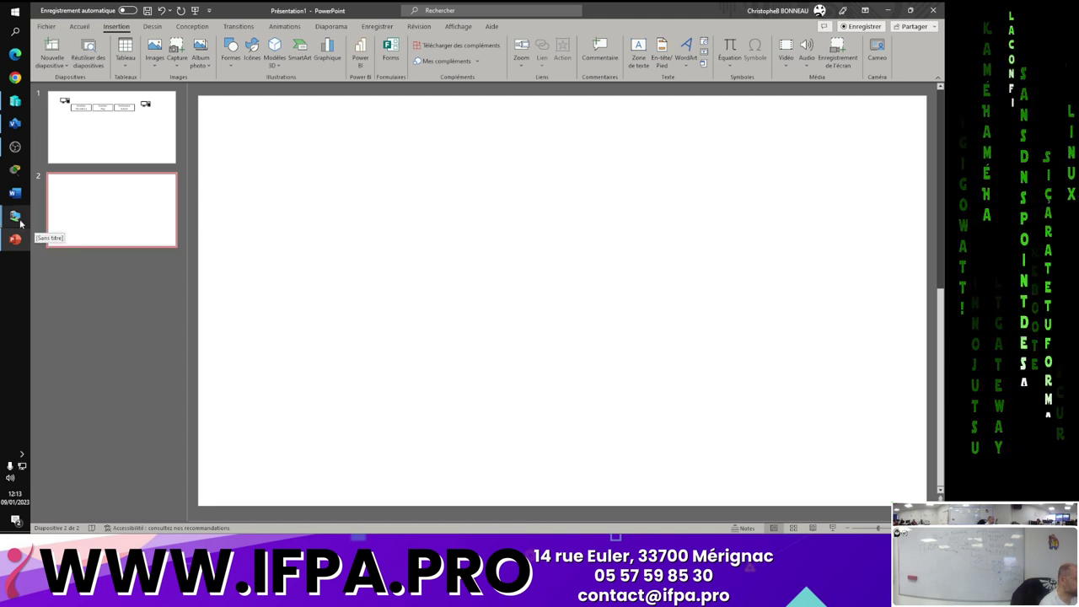
pyautogui.moveTo(20, 223)
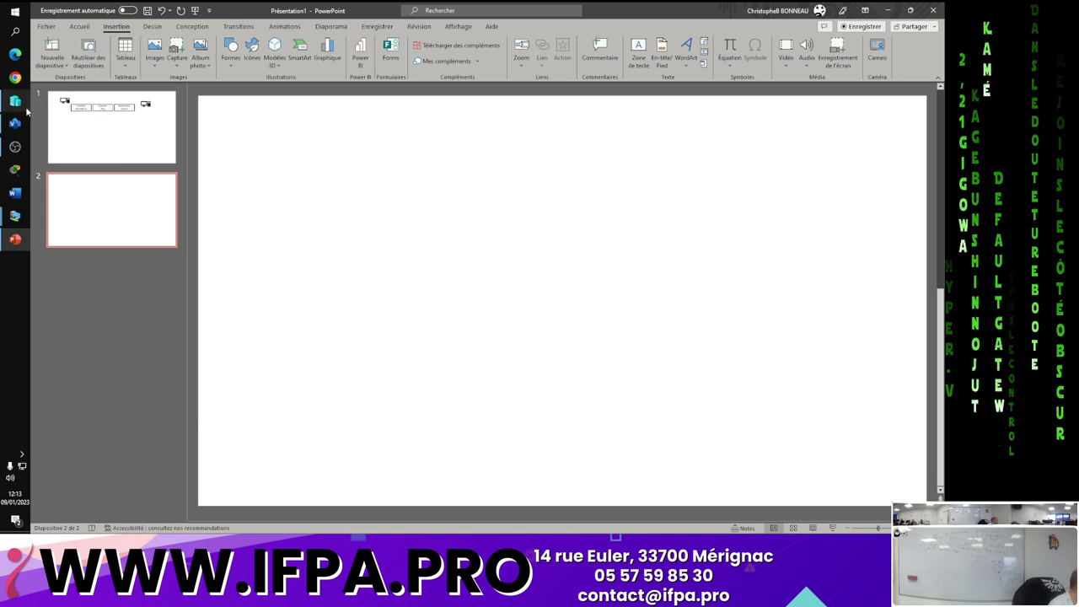
# Switch to Hyper-V Manager and connect to the SRVCB01 virtual machine's console
pyautogui.click(14, 100)
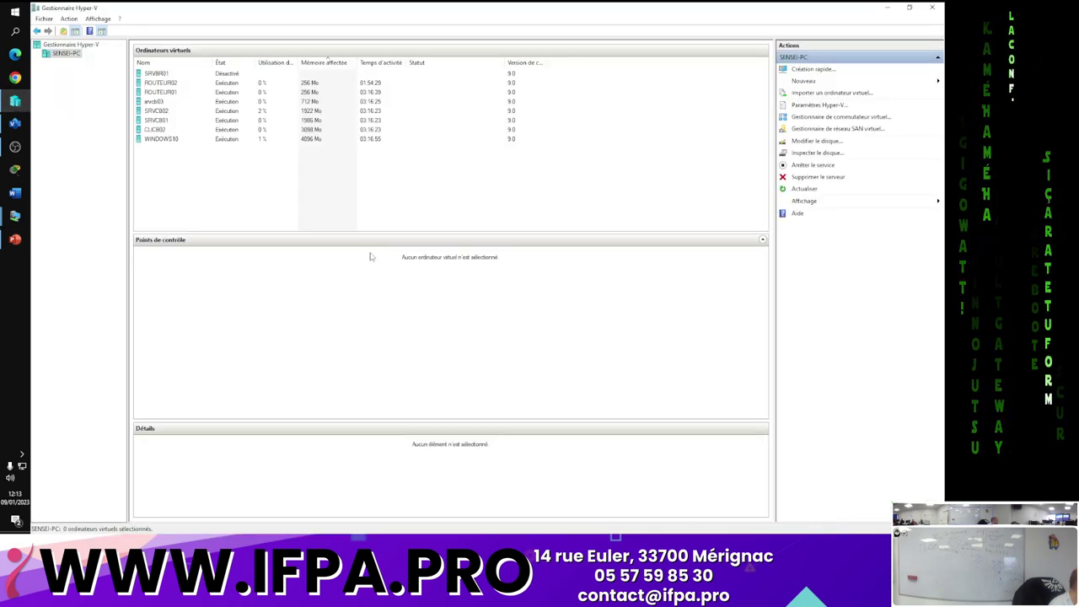
pyautogui.doubleClick(155, 120)
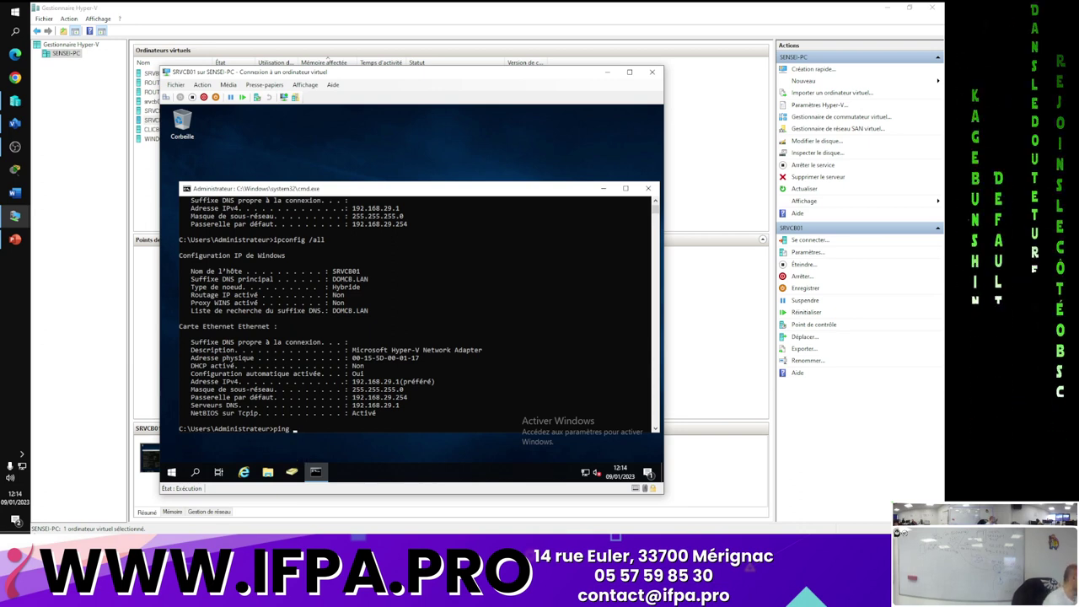
pyautogui.moveTo(403, 189); pyautogui.dragTo(407, 149)
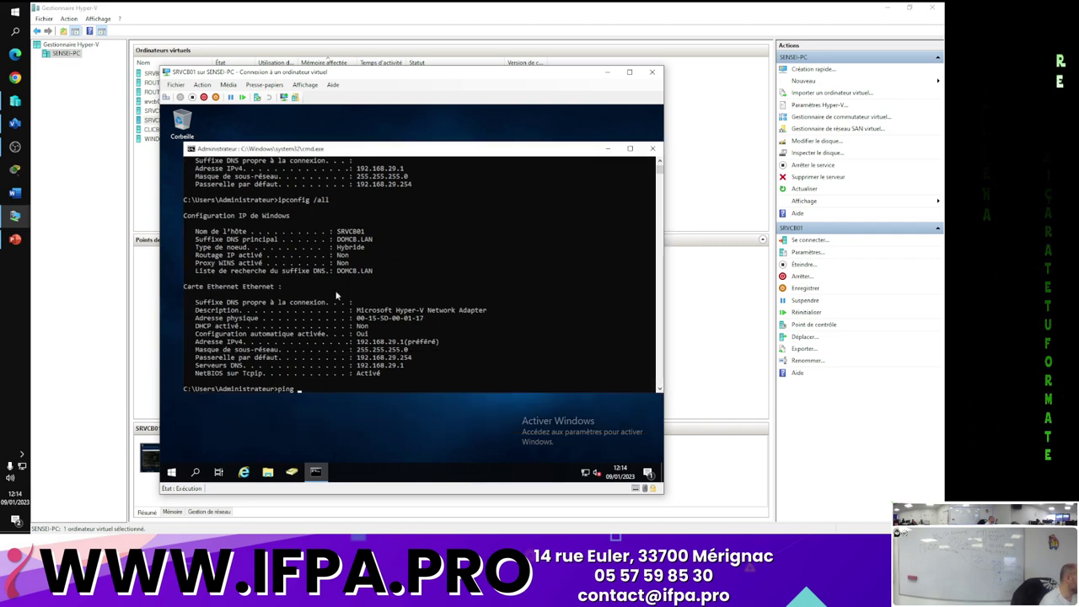
pyautogui.click(354, 286)
pyautogui.write('p')
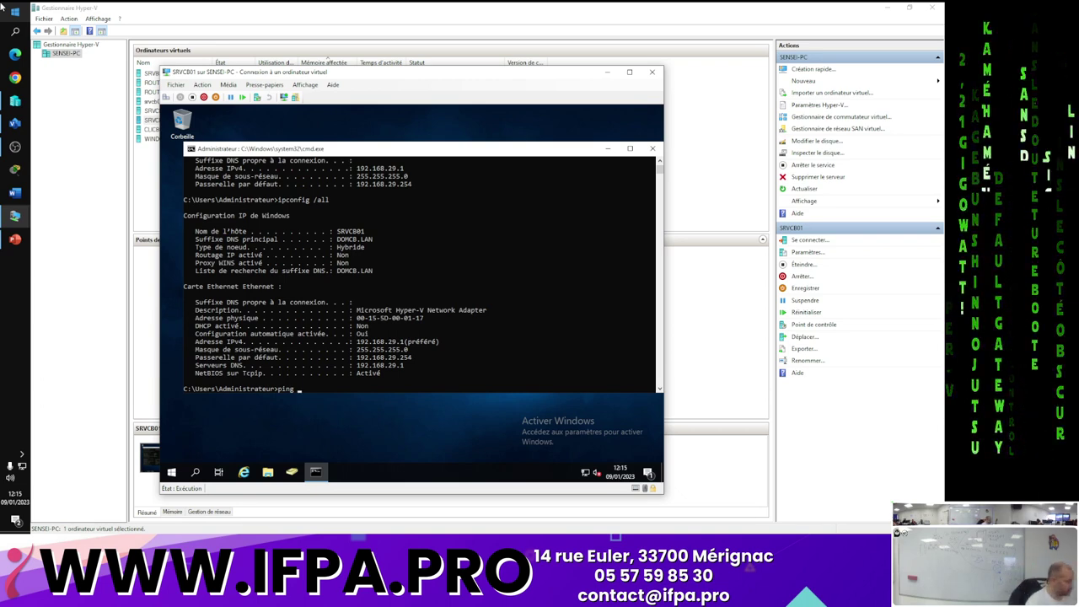
pyautogui.write('sww.google.fr')
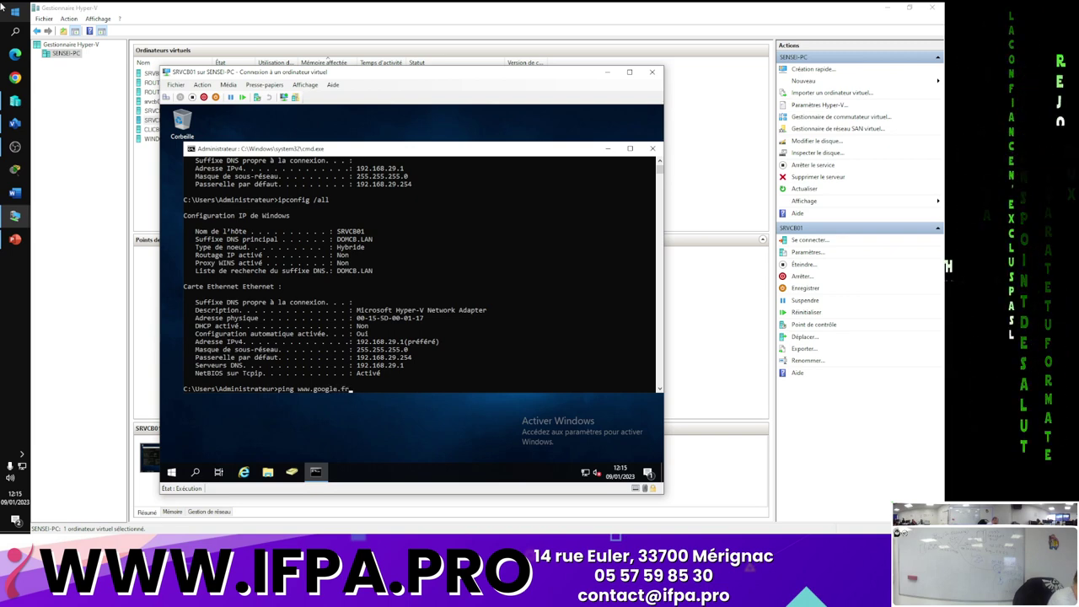
pyautogui.press('Return')
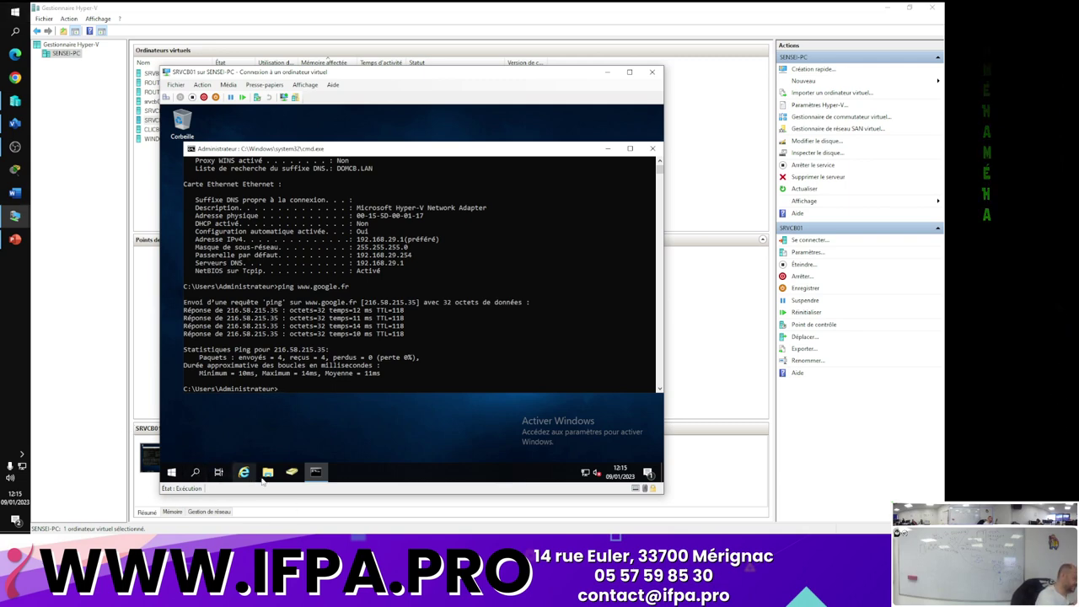
# Launch Gestionnaire de serveur from Start and choose DNS under Outils
pyautogui.click(173, 475)
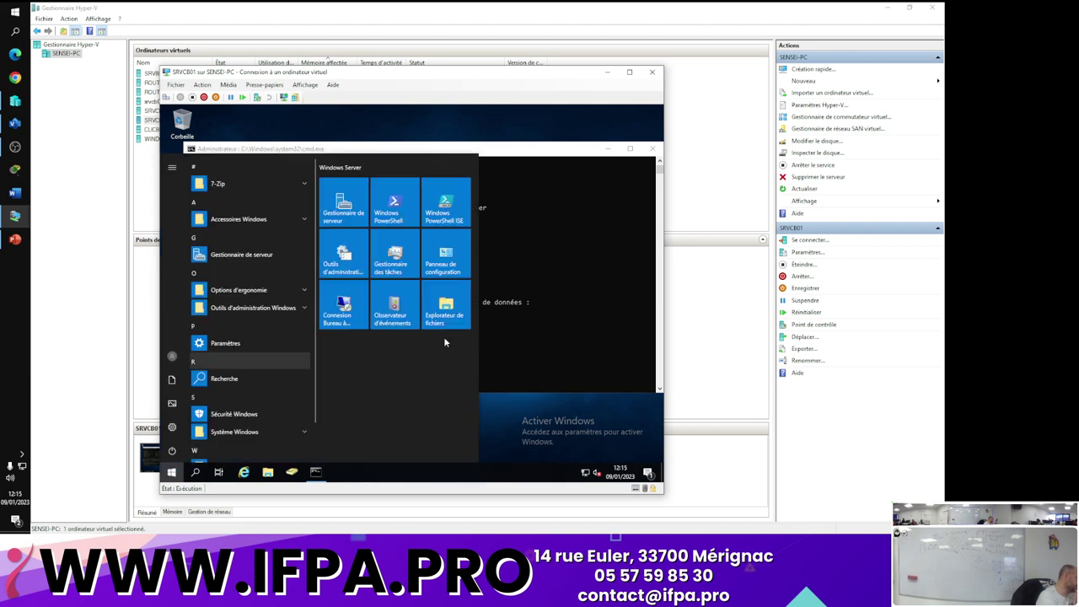
pyautogui.click(344, 203)
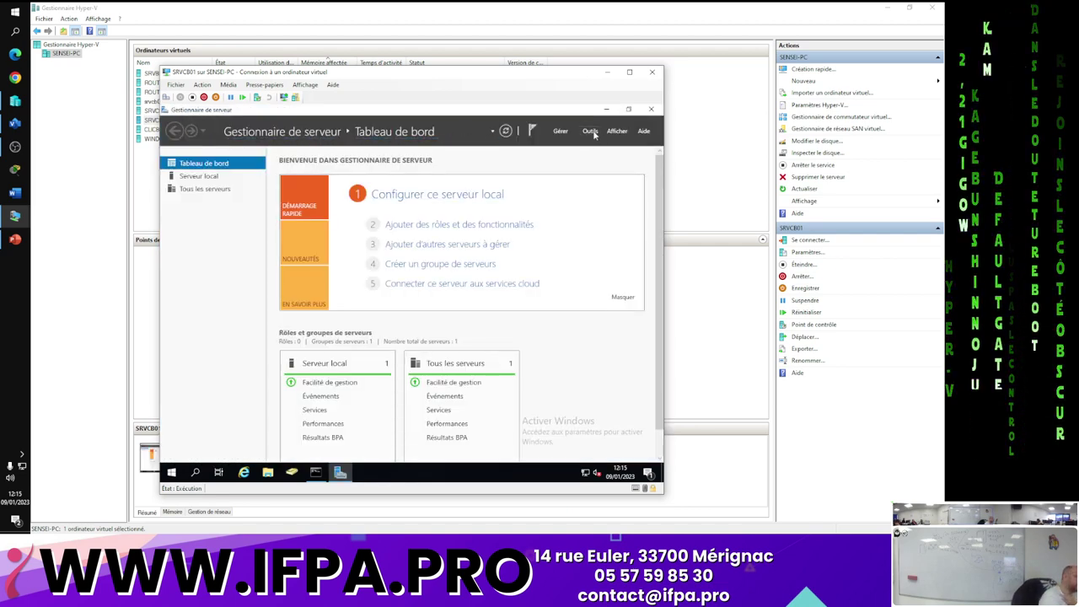
pyautogui.click(594, 133)
pyautogui.click(480, 209)
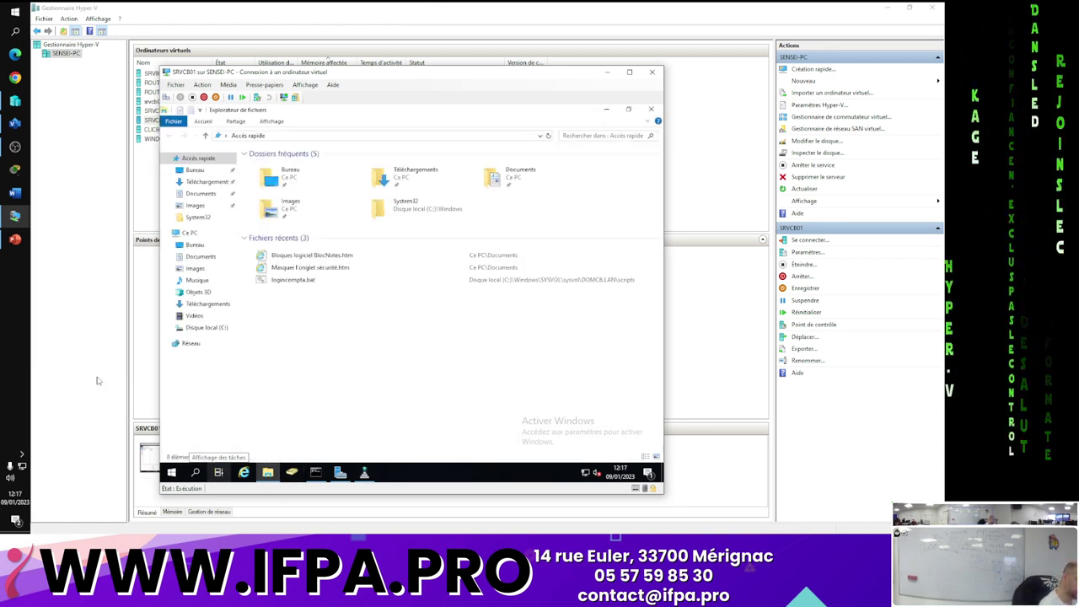
# Navigate from C: through Windows, System32 and drivers into etc, and select the hosts file
pyautogui.click(212, 329)
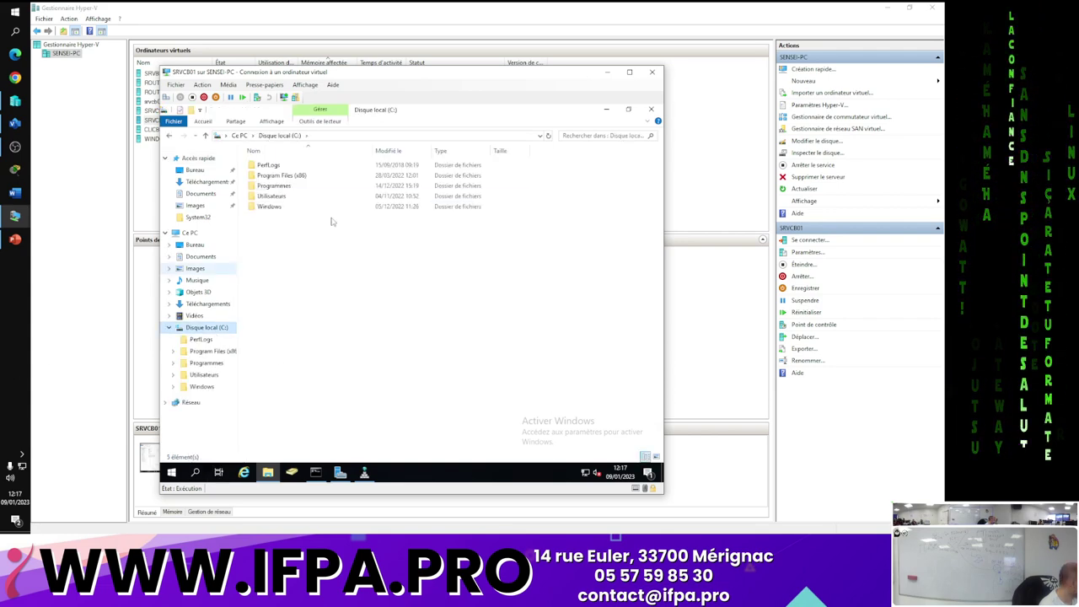
pyautogui.doubleClick(274, 207)
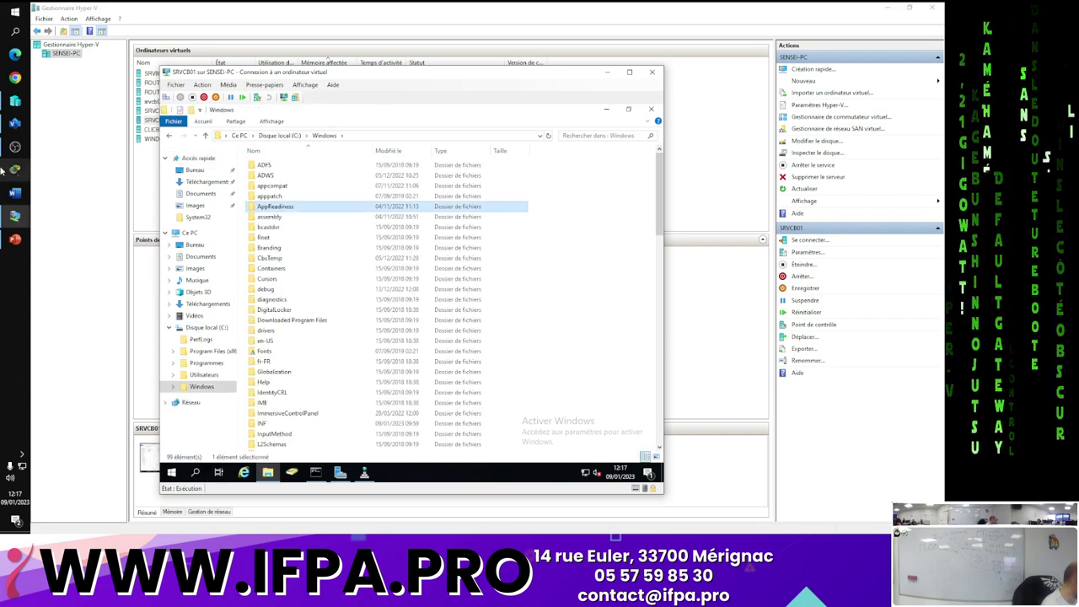
pyautogui.write('system')
pyautogui.moveTo(3, 102)
pyautogui.write('32')
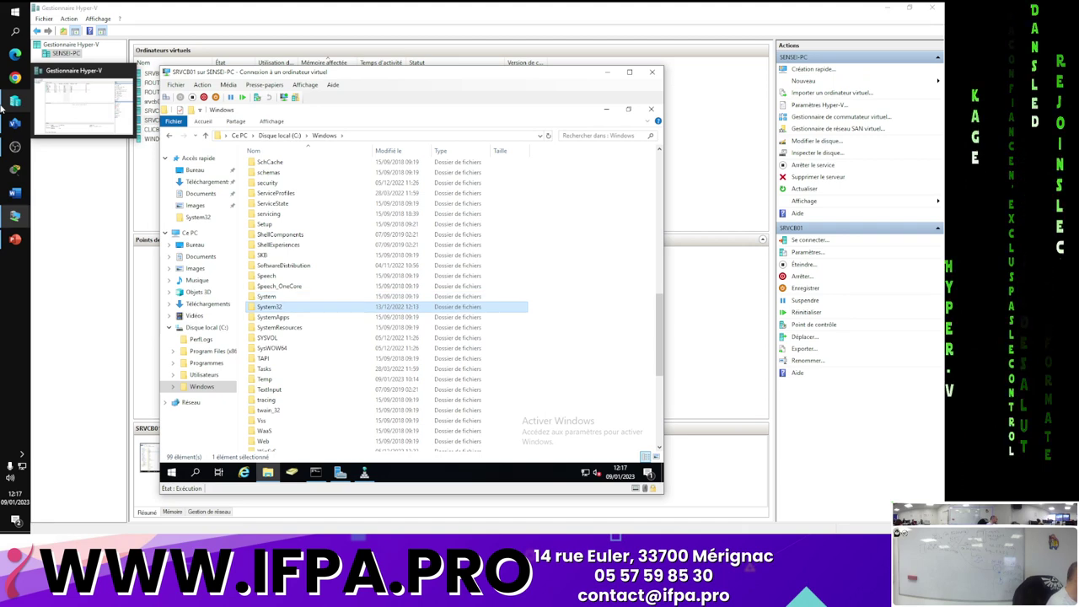
pyautogui.press('Return')
pyautogui.write('adpdism')
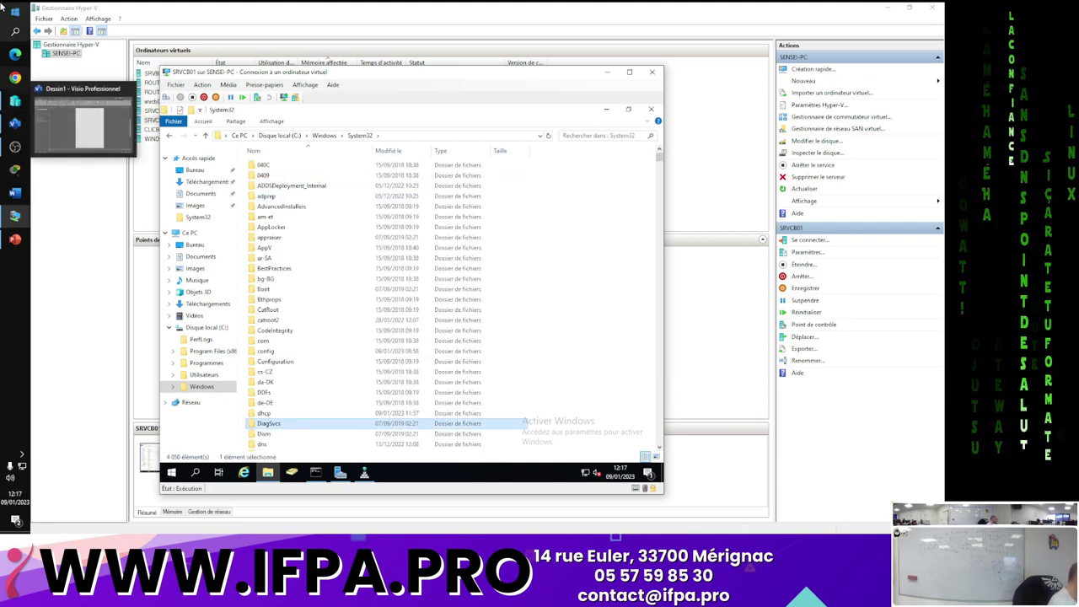
pyautogui.write('dns')
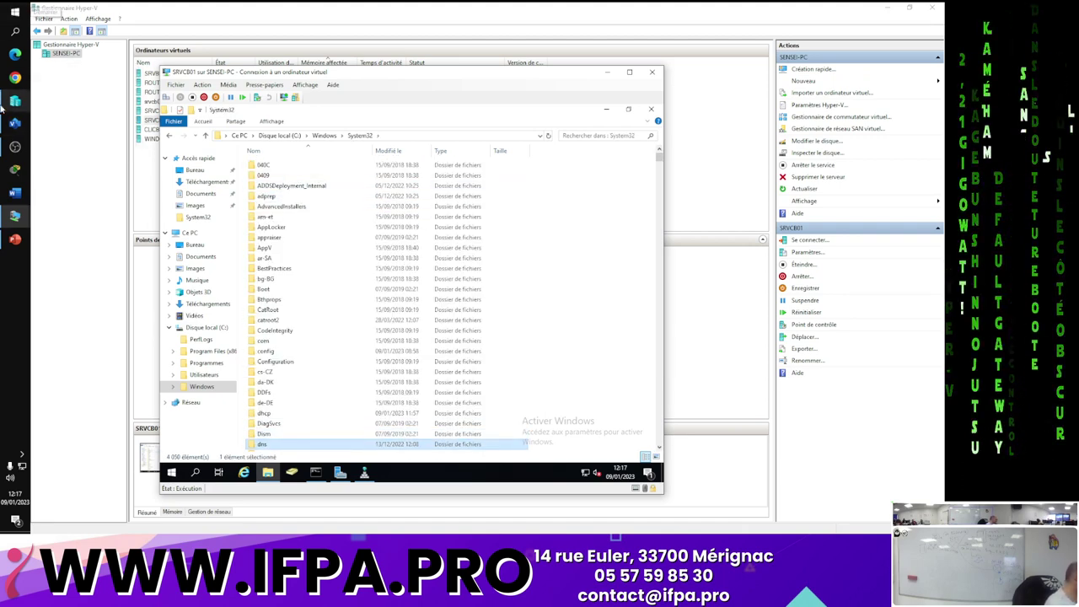
pyautogui.write('drivers')
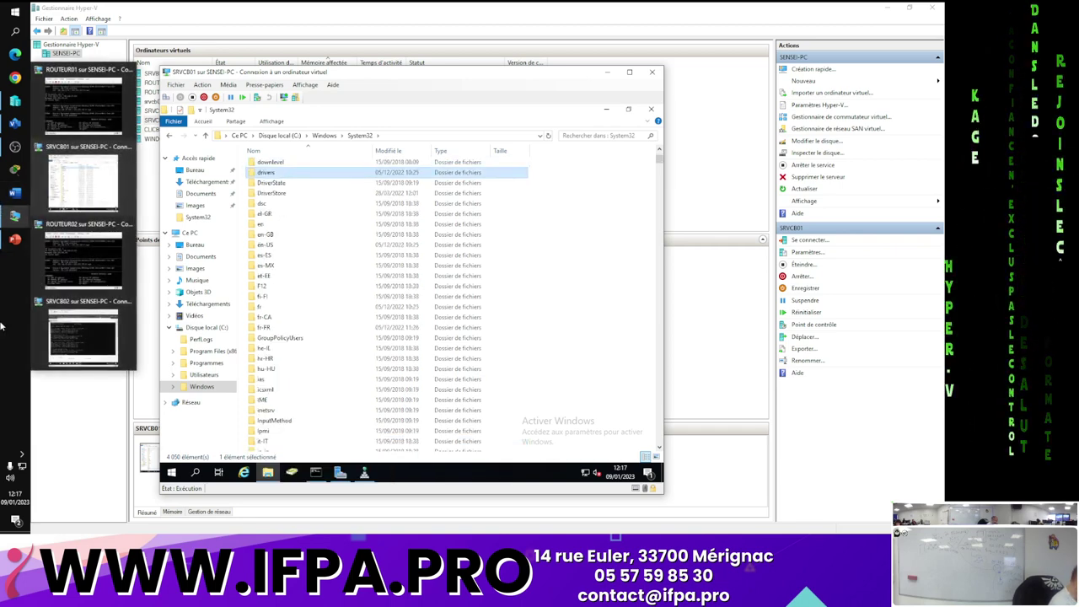
pyautogui.press('Return')
pyautogui.write('etc')
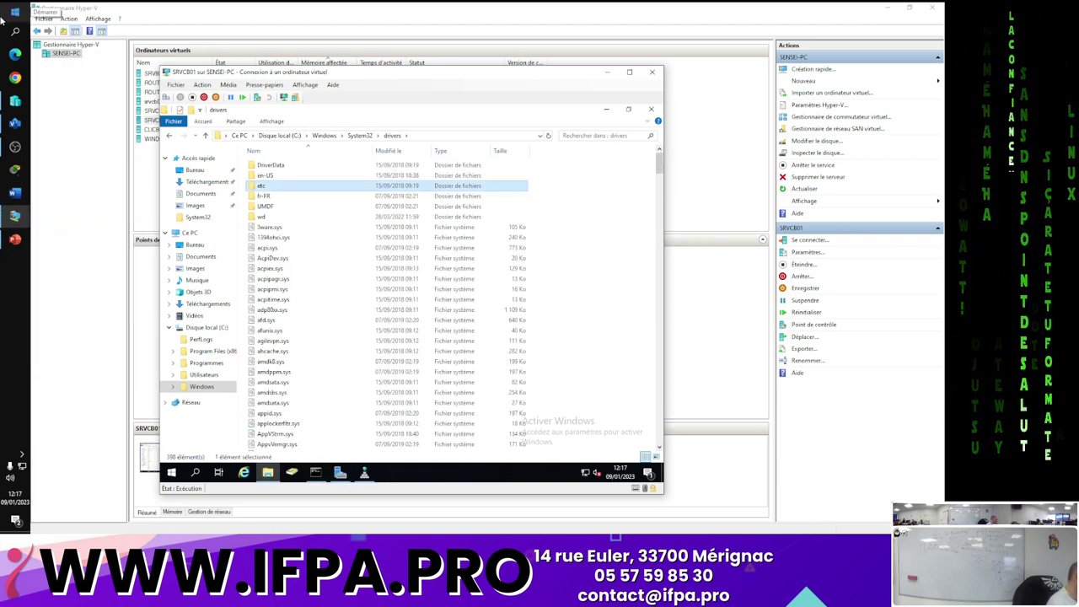
pyautogui.press('Return')
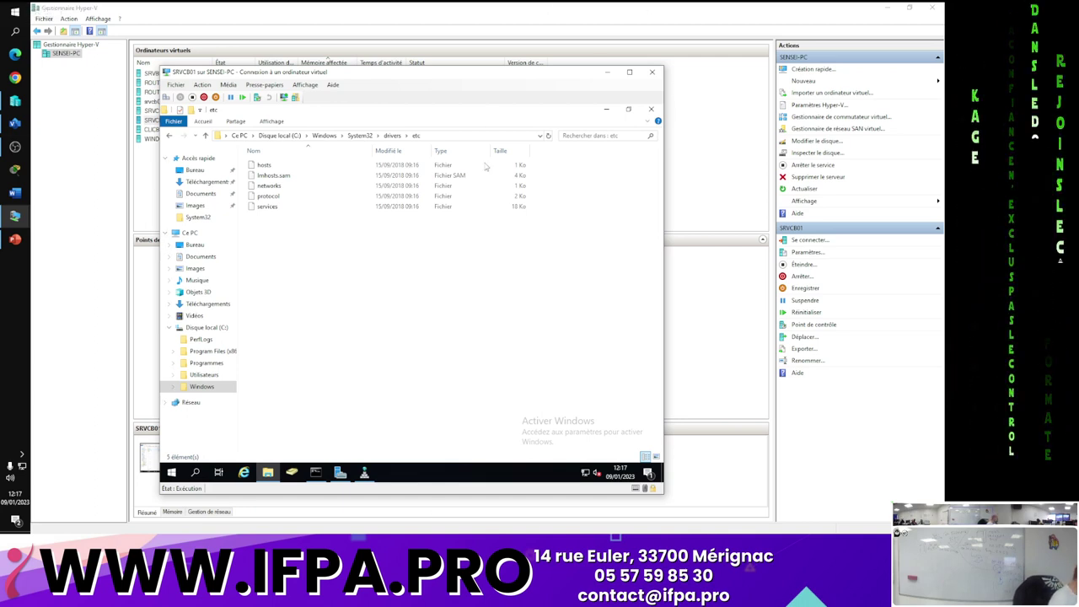
pyautogui.click(462, 137)
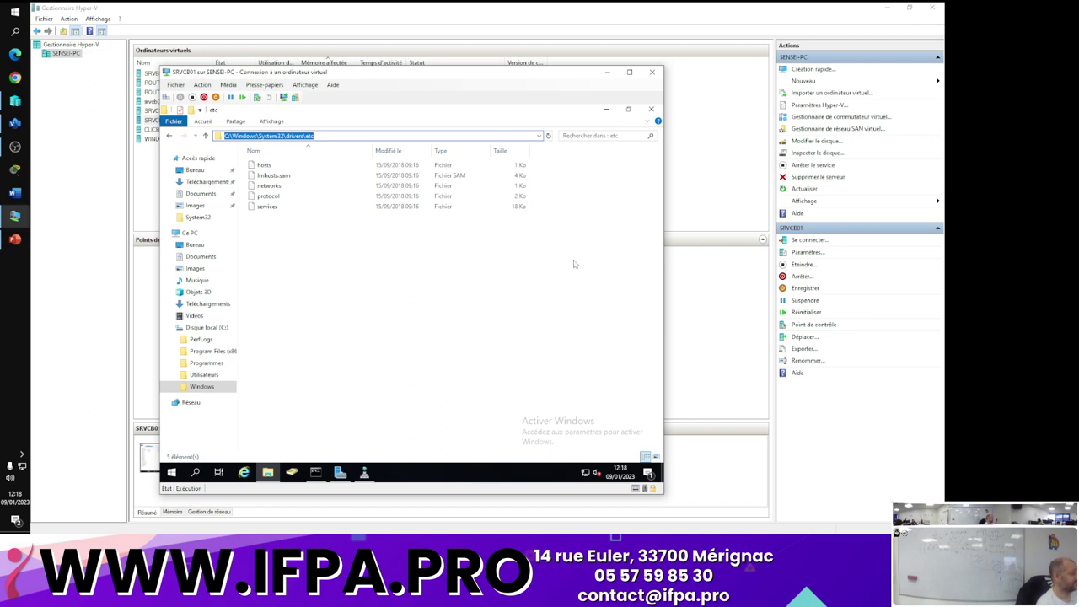
pyautogui.click(266, 166)
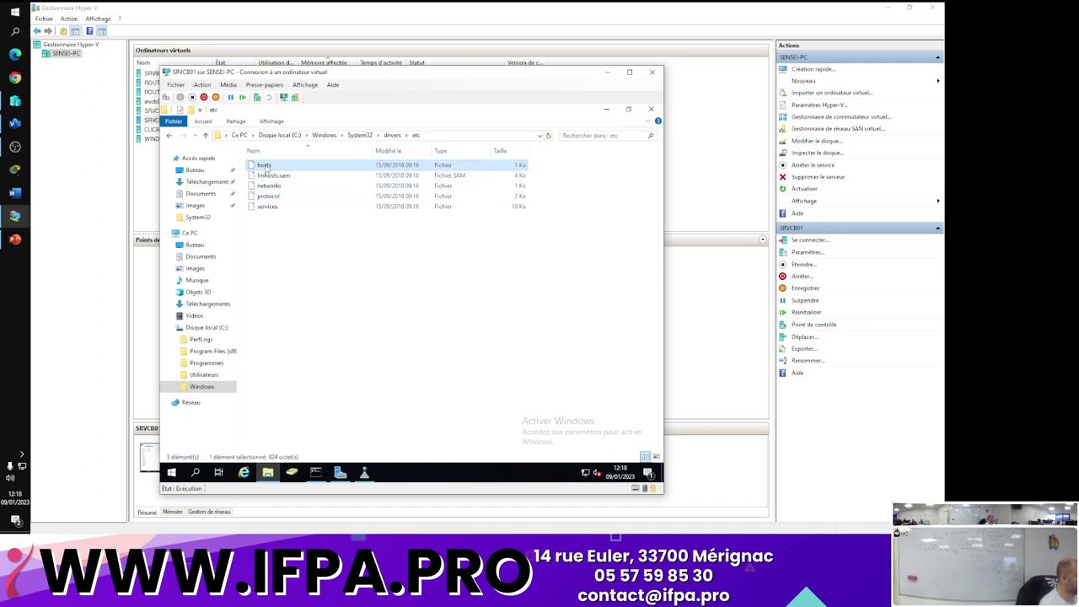
# Open the hosts file with Bloc-notes (Notepad)
pyautogui.doubleClick(265, 166)
pyautogui.click(372, 255)
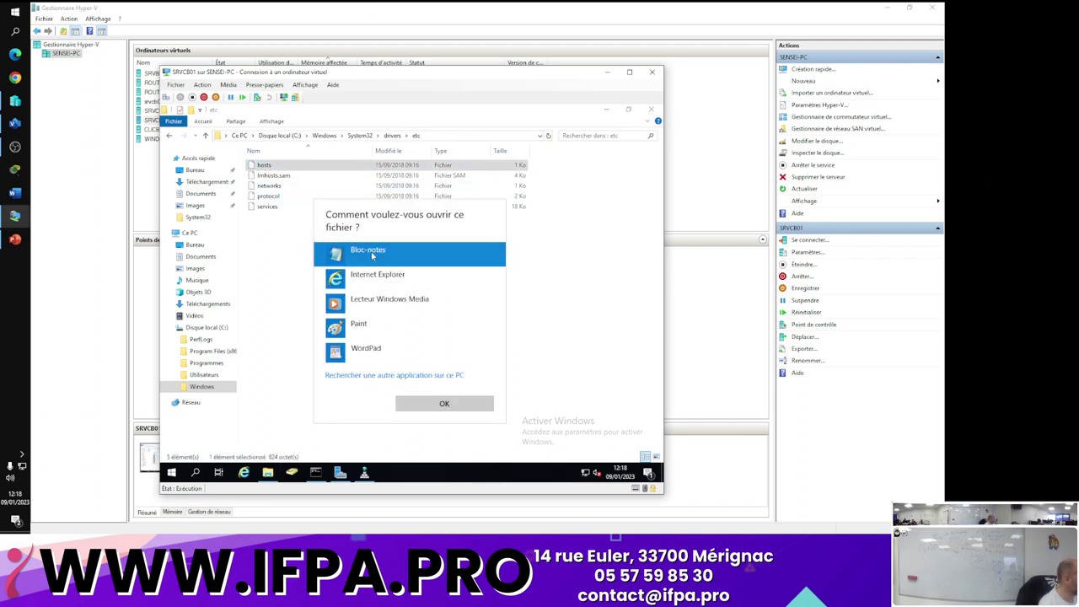
pyautogui.click(452, 406)
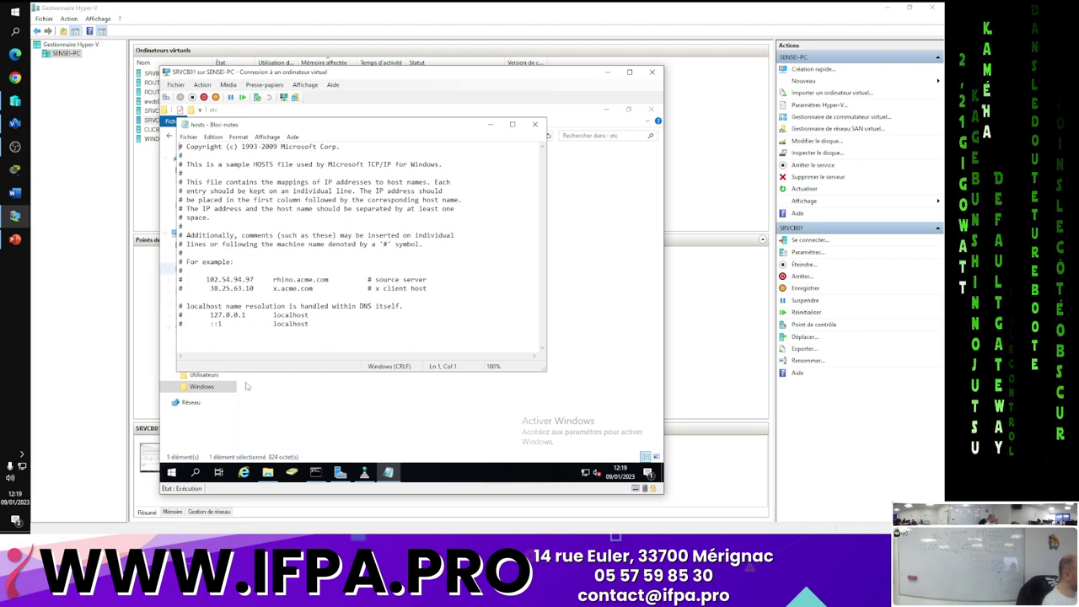
pyautogui.moveTo(181, 145); pyautogui.dragTo(309, 325)
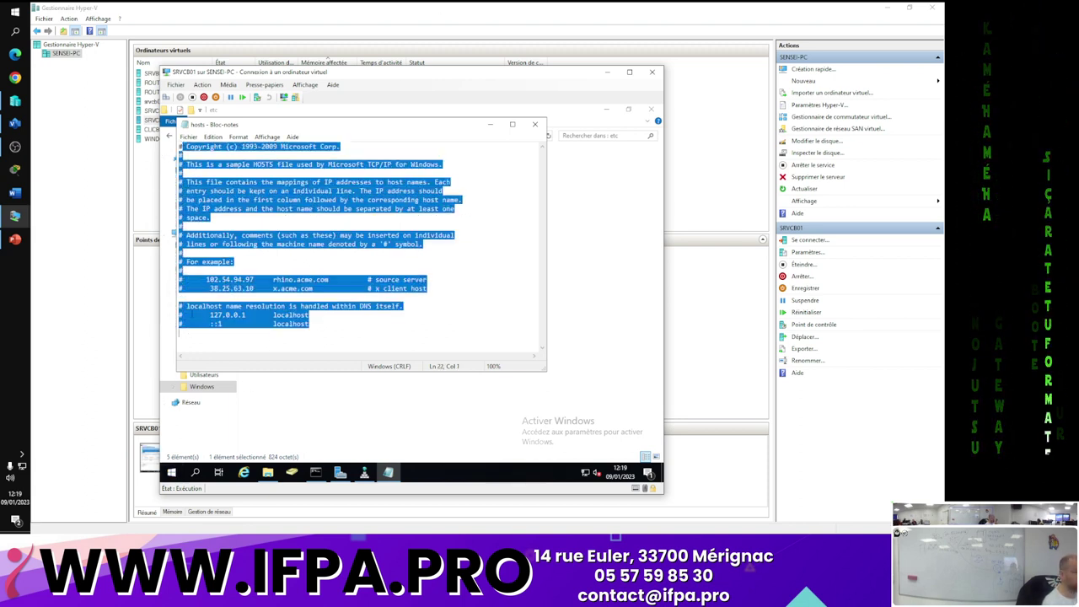
pyautogui.click(245, 244)
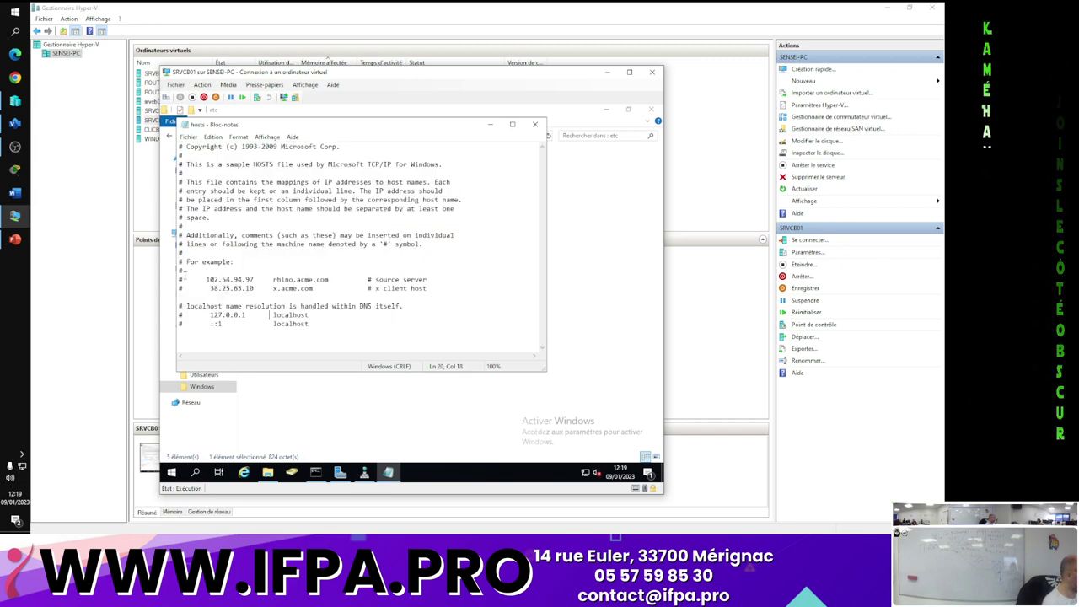
pyautogui.moveTo(202, 280); pyautogui.dragTo(348, 279)
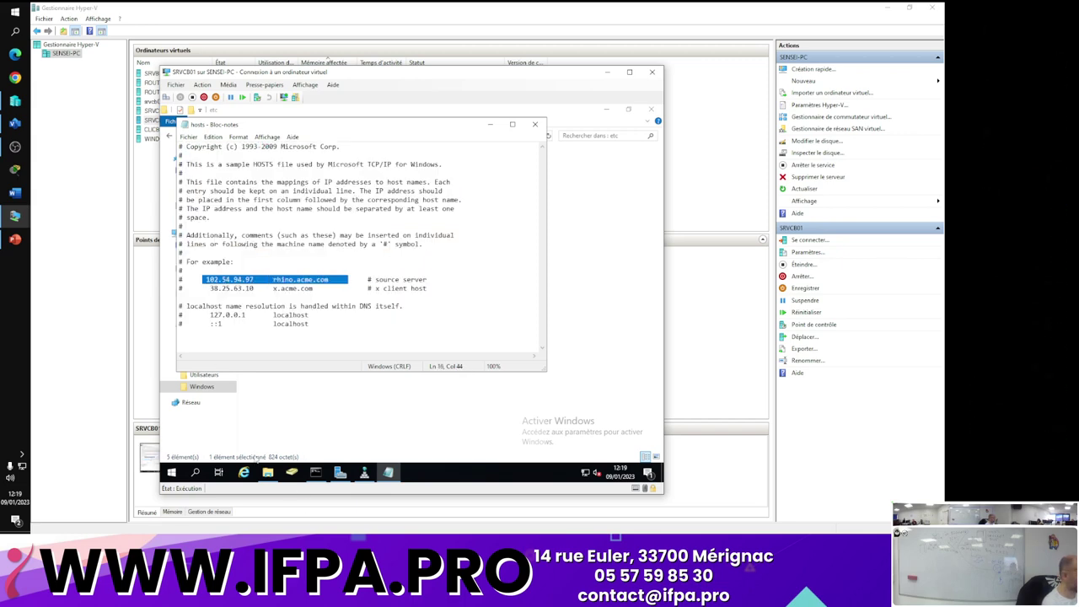
pyautogui.click(207, 333)
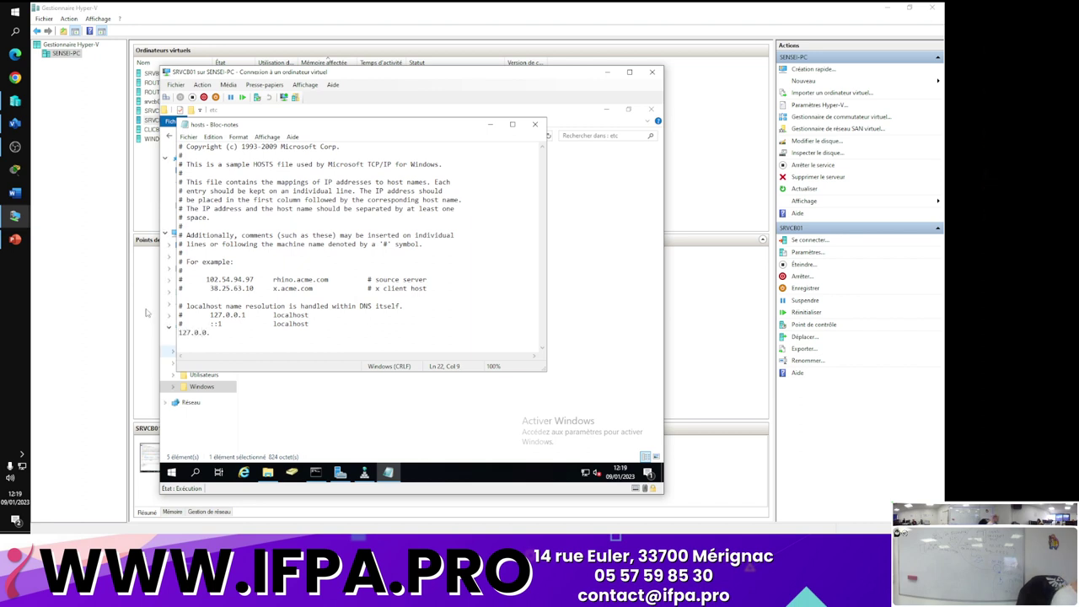
pyautogui.write('127.0.0.1\t')
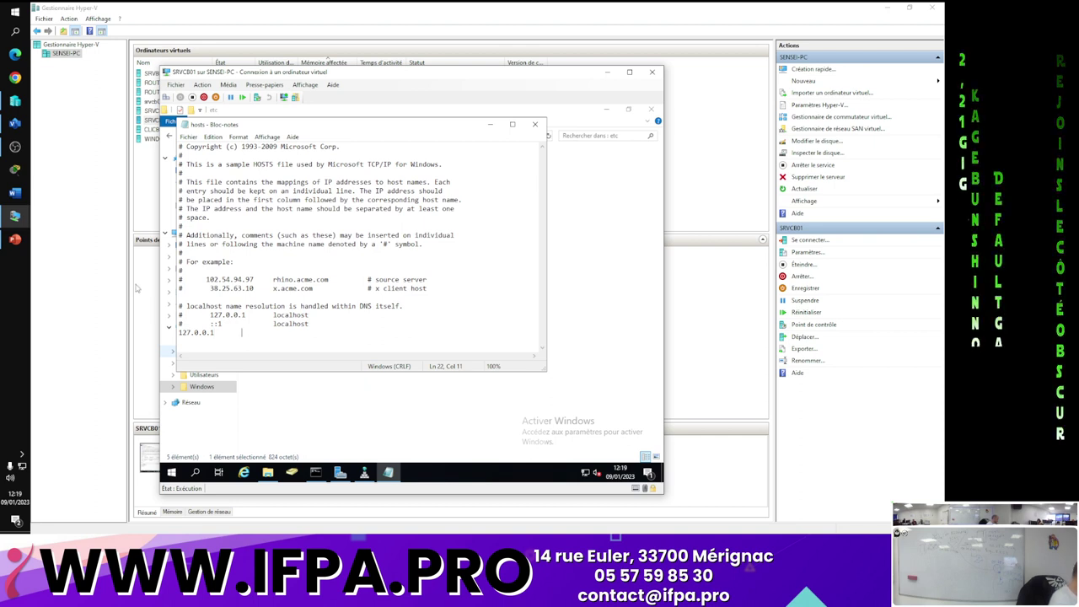
pyautogui.write('www.p')
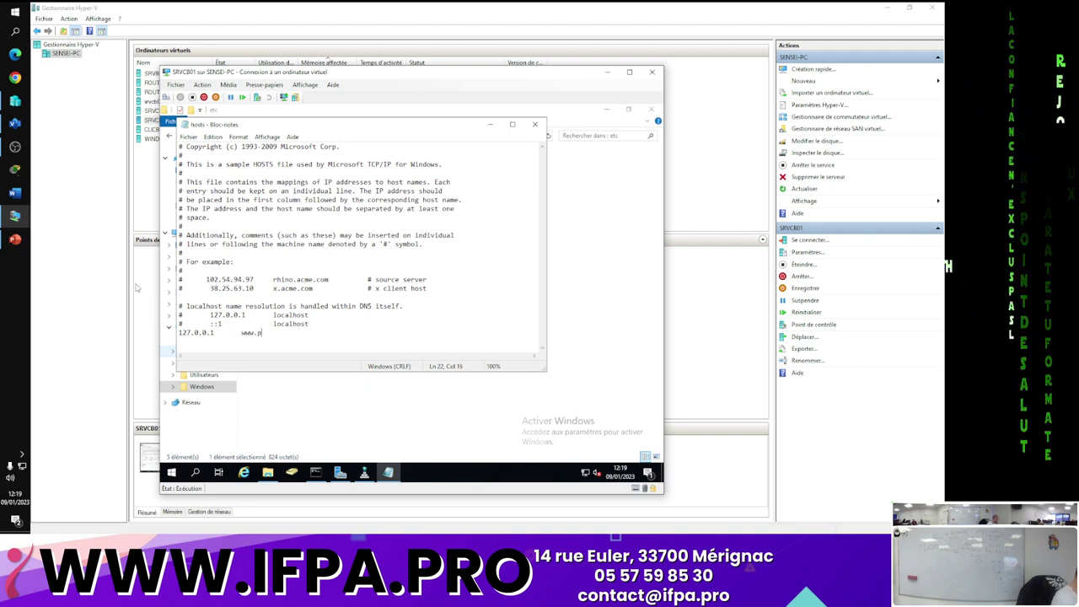
pyautogui.write('sg.fr')
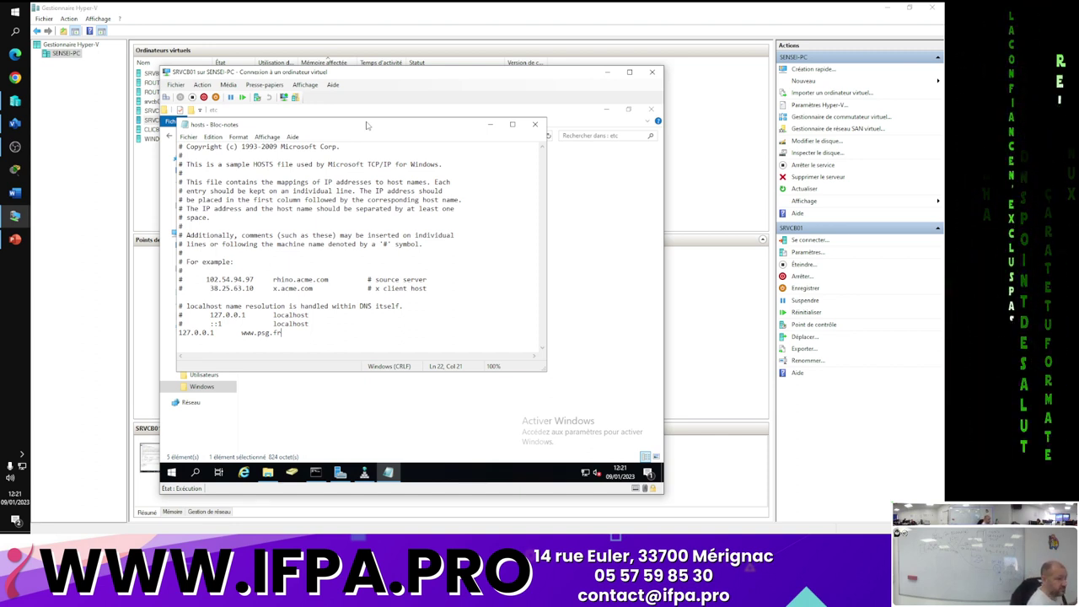
pyautogui.click(536, 126)
# Discard the hosts file changes and launch DNS Manager showing the SRVCB01 server
pyautogui.click(413, 294)
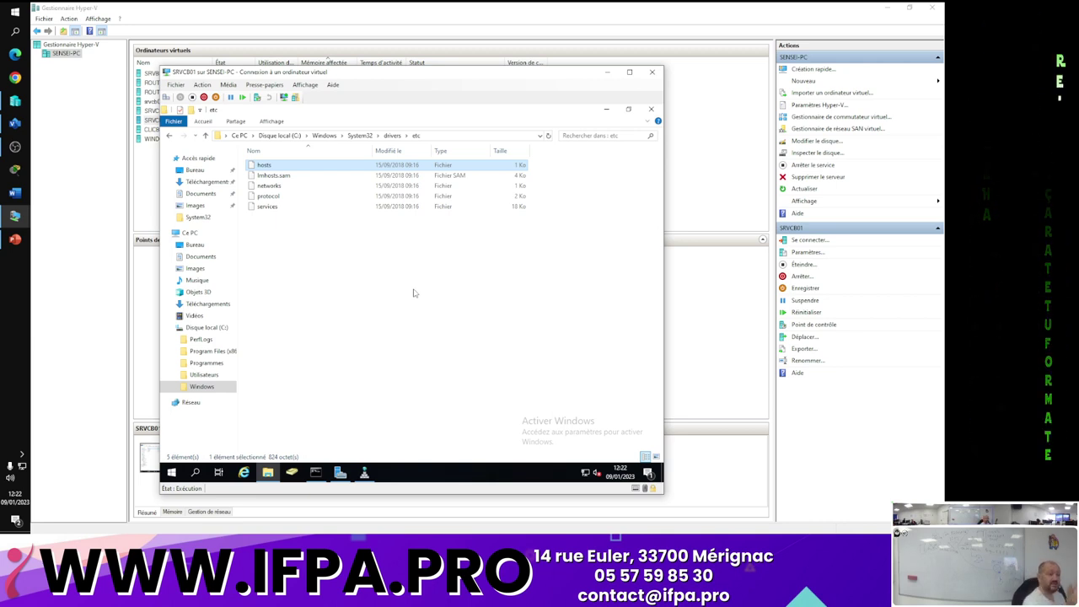
pyautogui.click(364, 473)
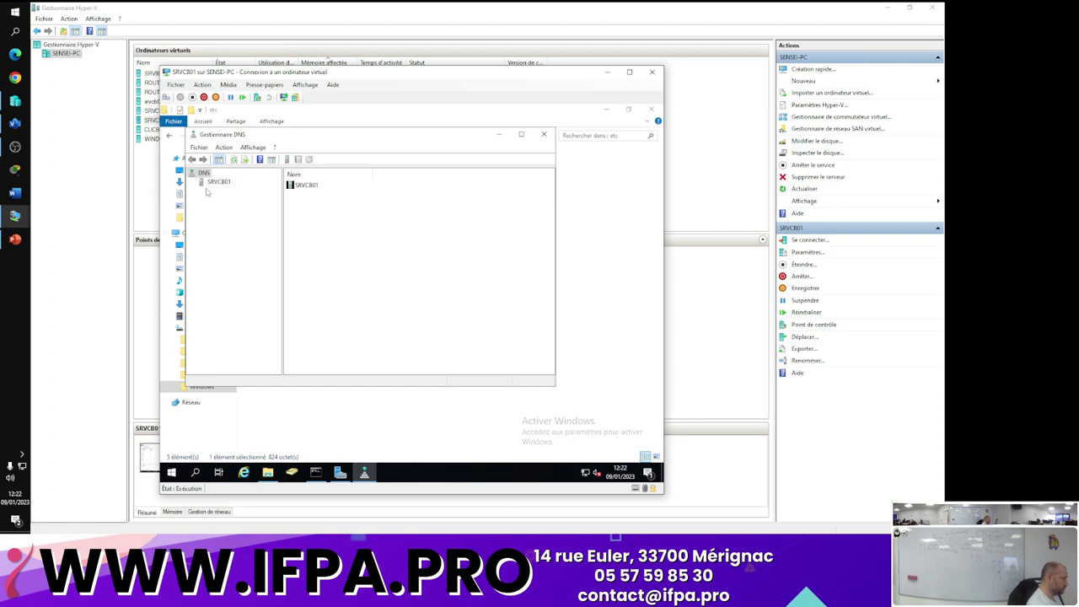
# Select SRVCB01 and show its context menu, highlighting 'Effacer le cache' before dismissing it
pyautogui.click(215, 182)
pyautogui.rightClick(212, 184)
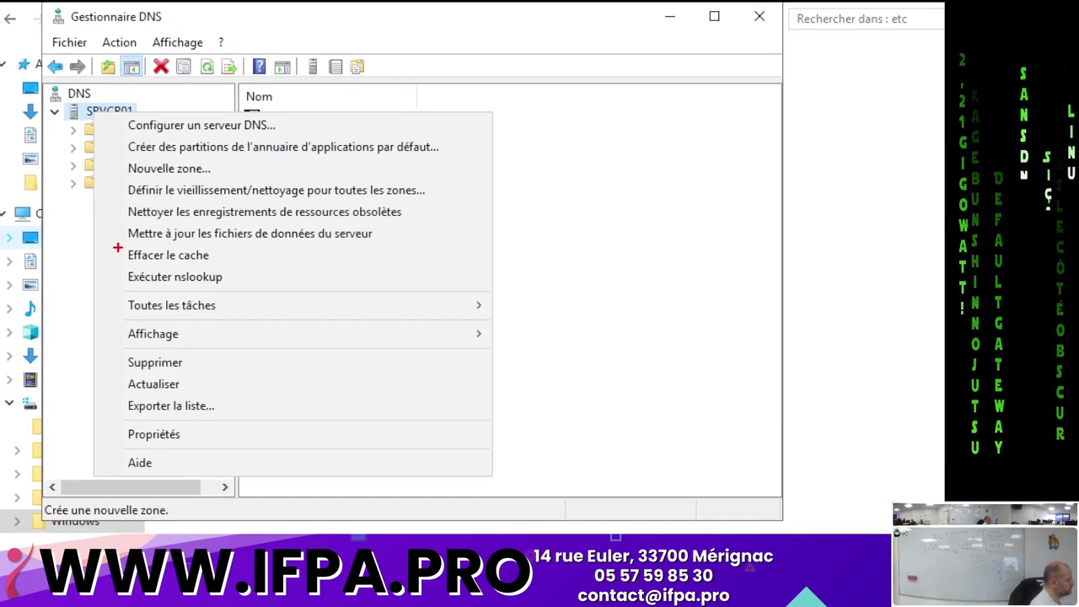
pyautogui.moveTo(117, 242); pyautogui.dragTo(235, 270)
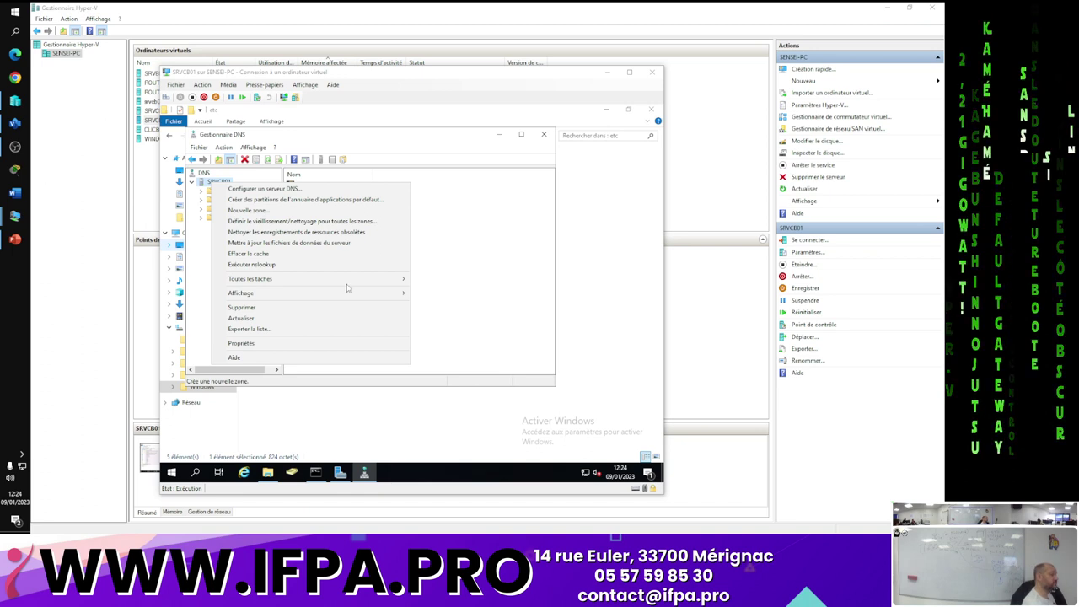
pyautogui.click(464, 237)
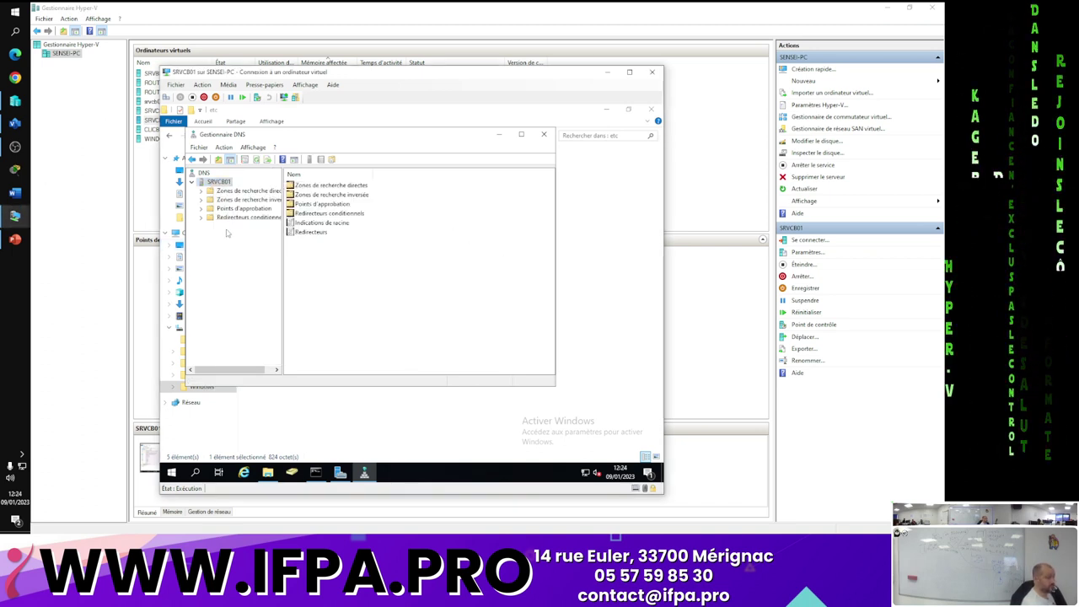
# Browse the forward lookup zones and the empty 'Redirecteurs conditionnels' folder, widening the tree pane
pyautogui.click(245, 190)
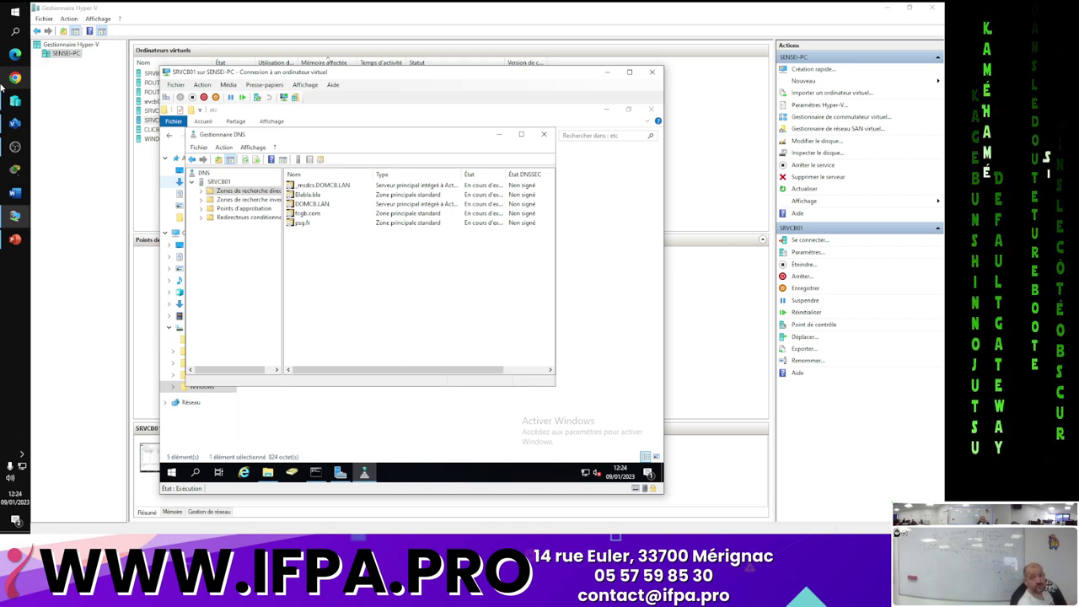
pyautogui.click(244, 217)
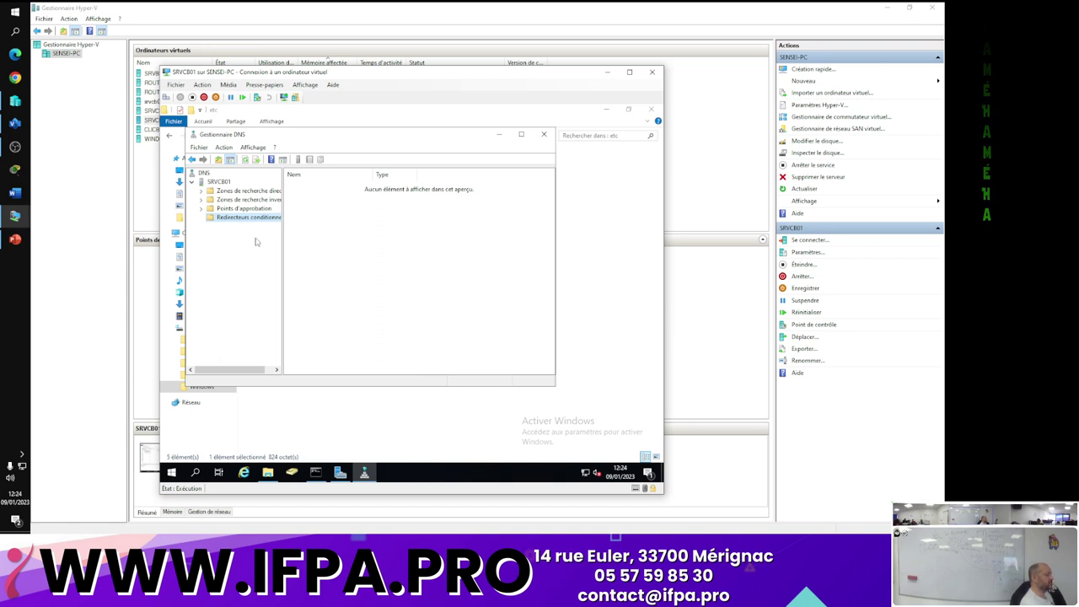
pyautogui.moveTo(282, 248); pyautogui.dragTo(308, 247)
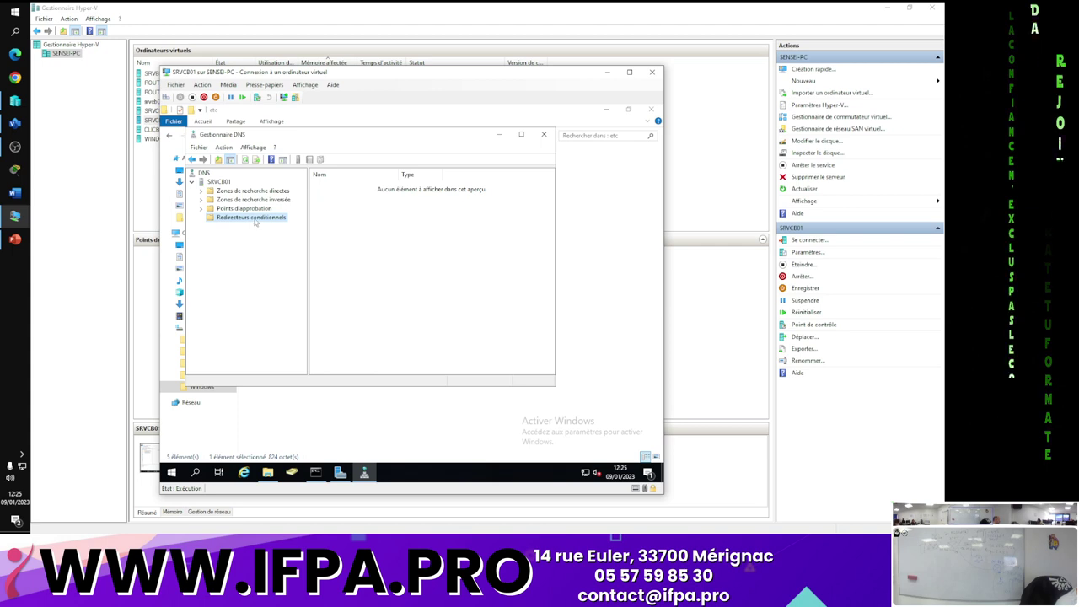
pyautogui.rightClick(252, 217)
# Open the New Conditional Forwarder dialog, point out the master server IP list, then cancel
pyautogui.click(291, 226)
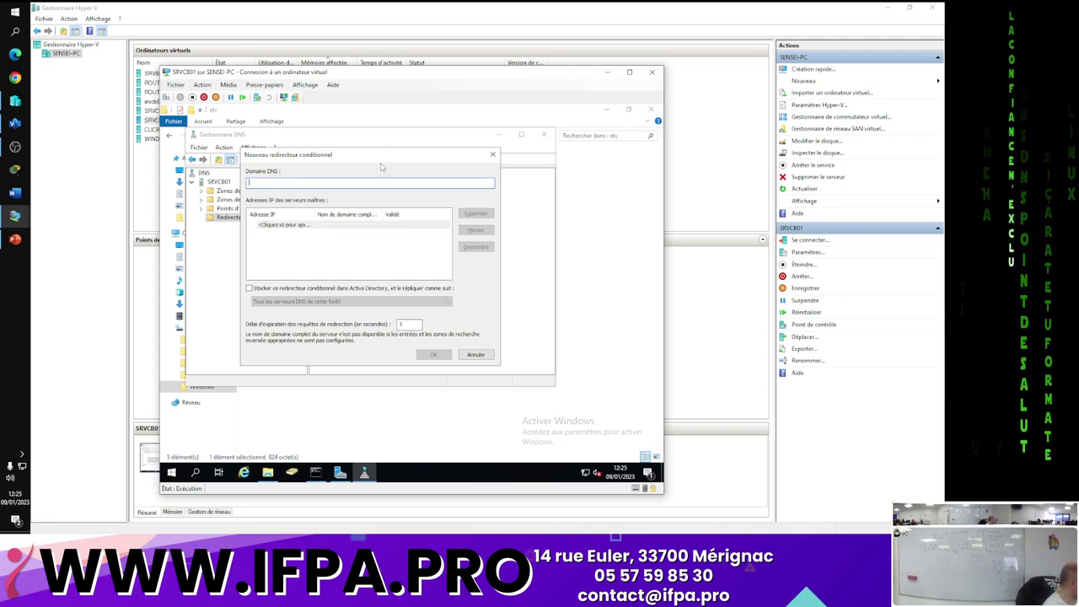
pyautogui.moveTo(380, 161); pyautogui.dragTo(390, 242)
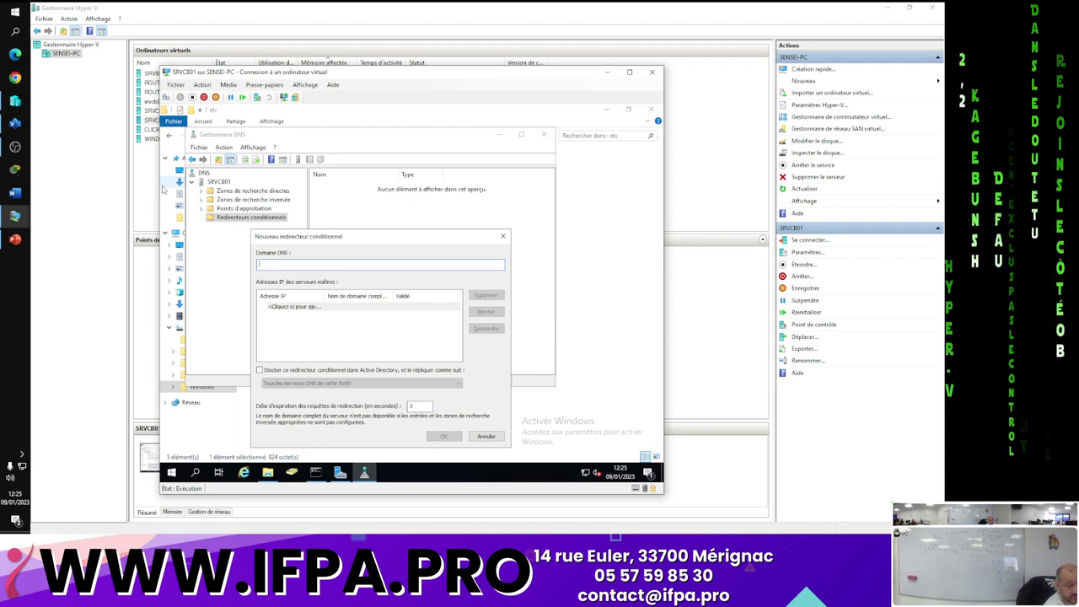
pyautogui.moveTo(344, 238); pyautogui.dragTo(391, 178)
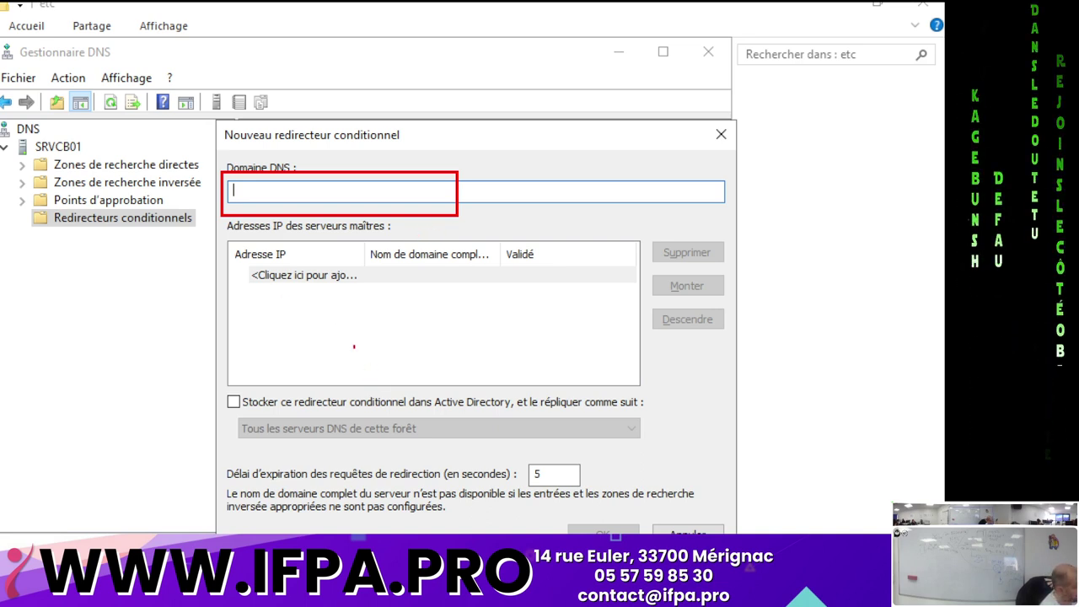
pyautogui.moveTo(245, 260); pyautogui.dragTo(390, 287)
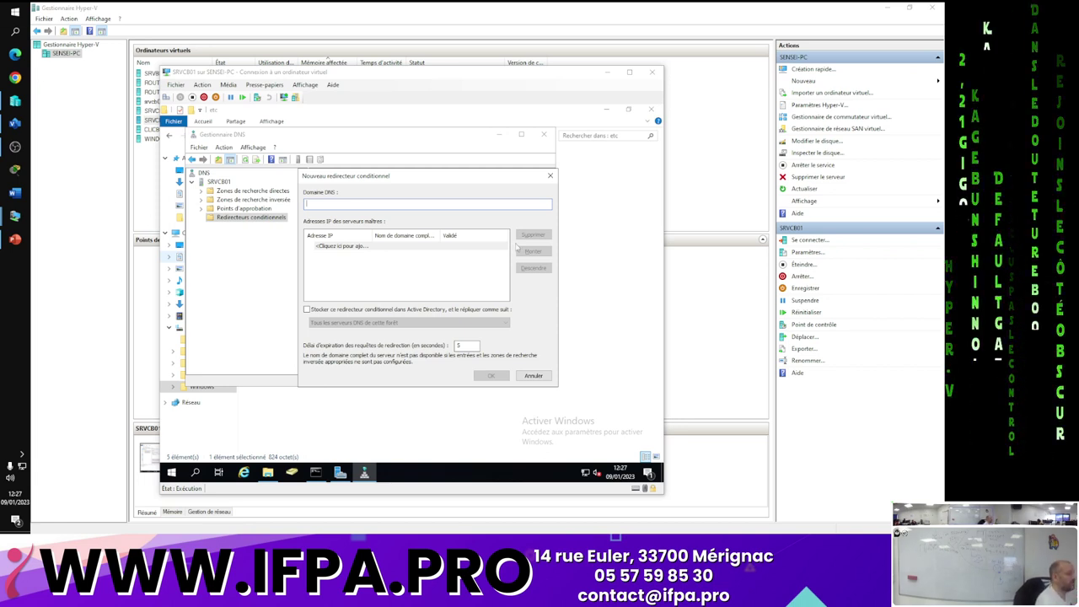
pyautogui.click(533, 376)
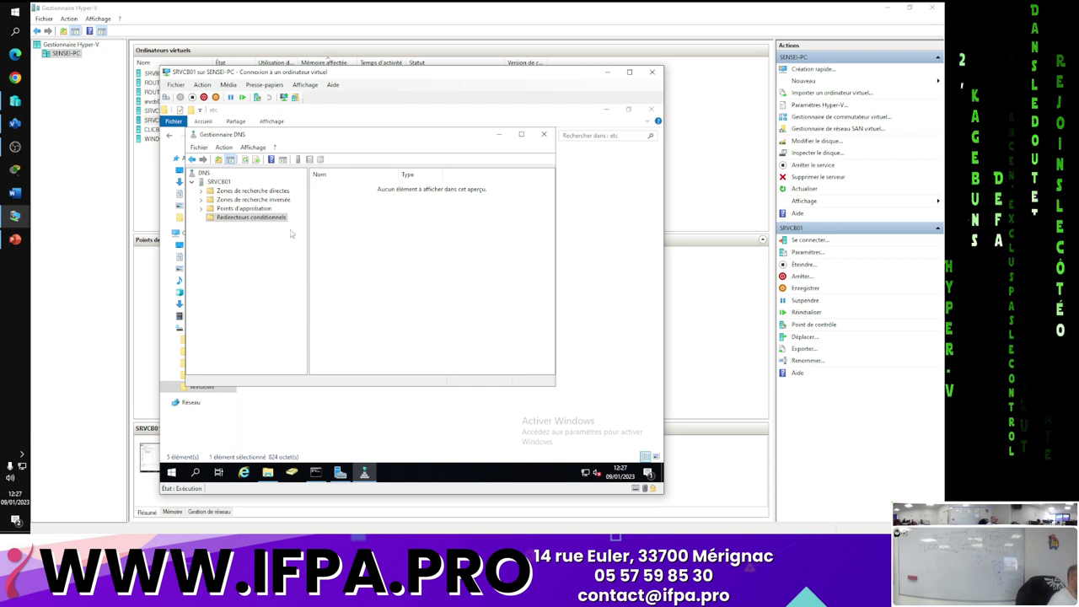
# In SRVCB01 properties, confirm no forwarders exist, then view root hints A–H.ROOT-SERVERS.NET
pyautogui.rightClick(226, 182)
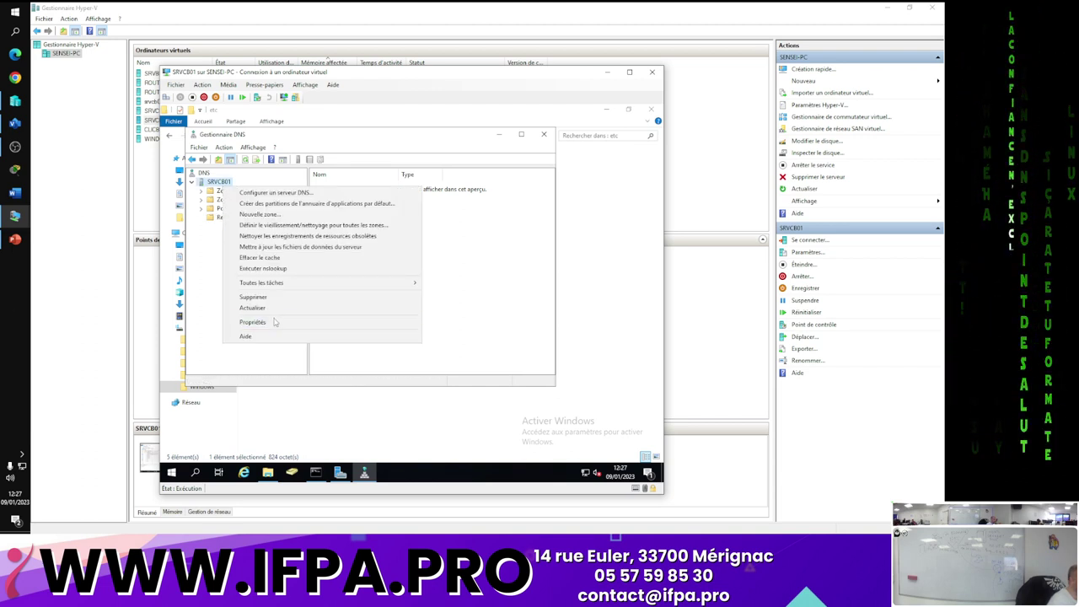
pyautogui.click(252, 322)
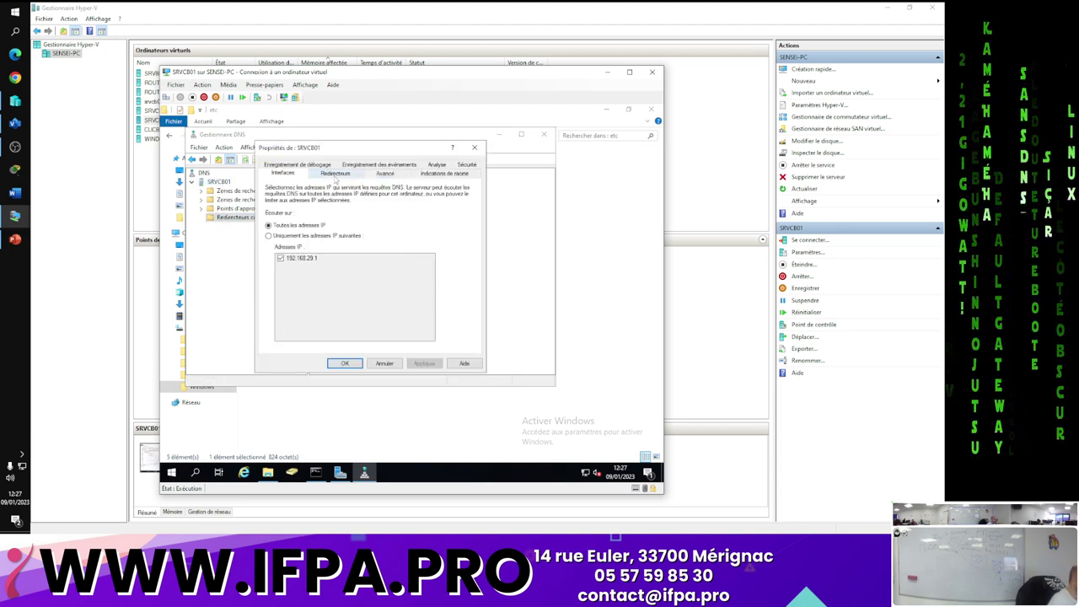
pyautogui.click(334, 174)
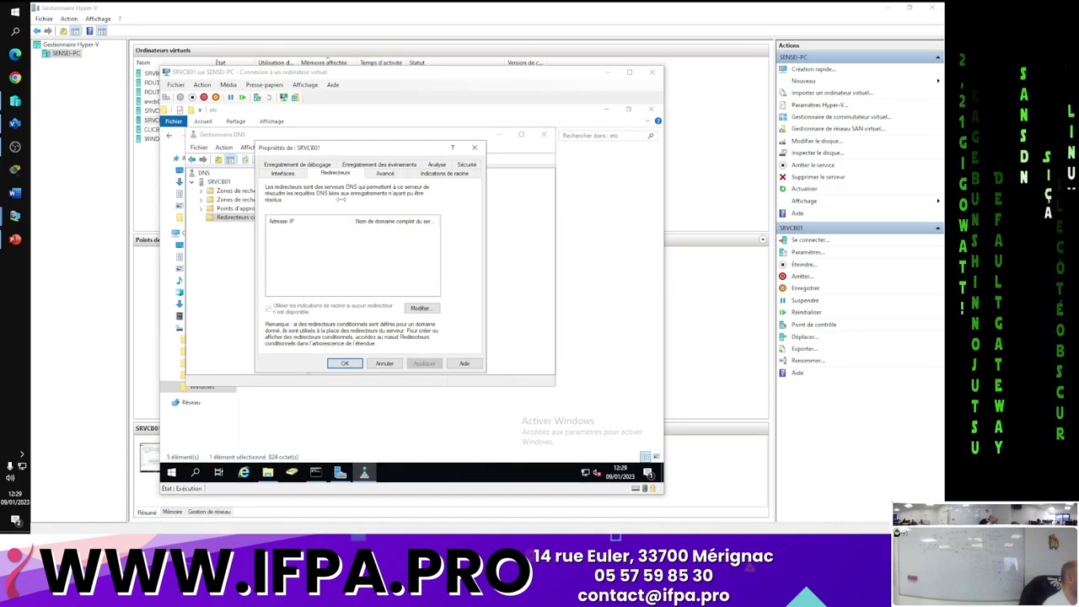
pyautogui.click(440, 173)
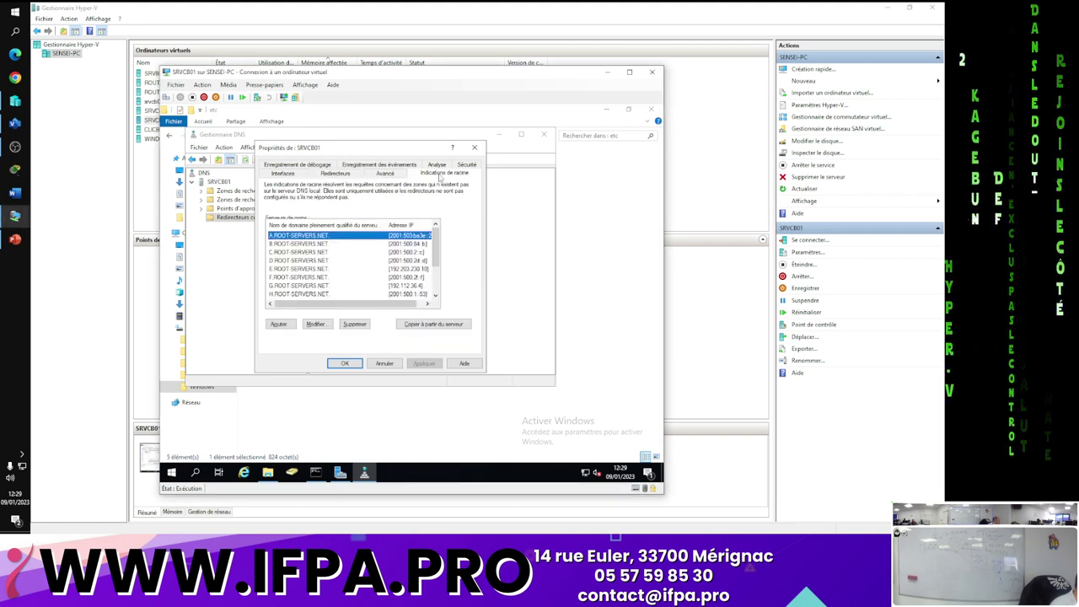
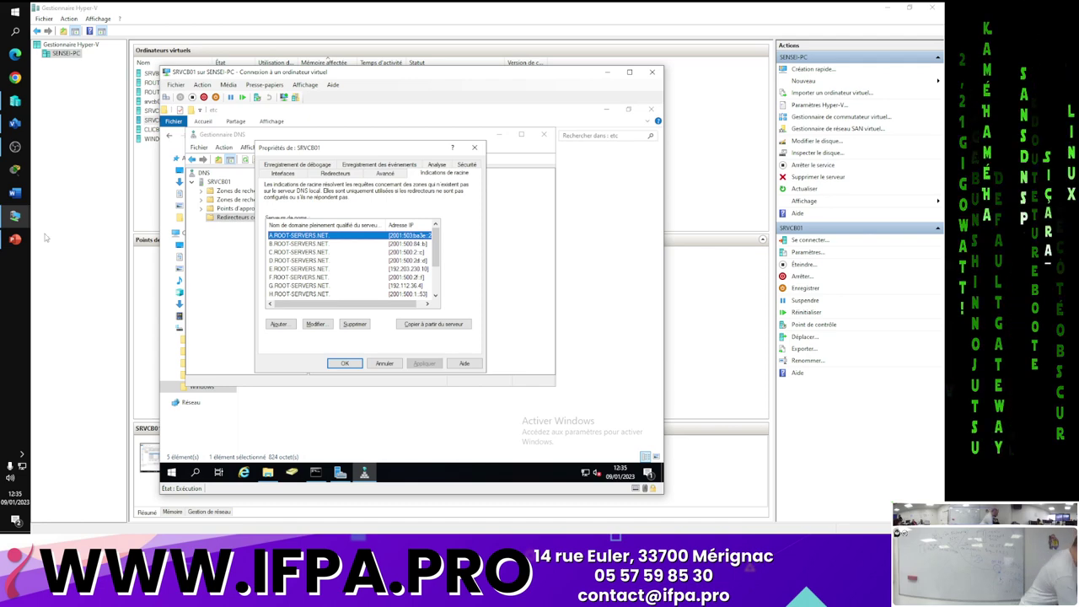
# Switch from the Hyper-V SRVCB01 window to the OBS Studio window
pyautogui.click(18, 147)
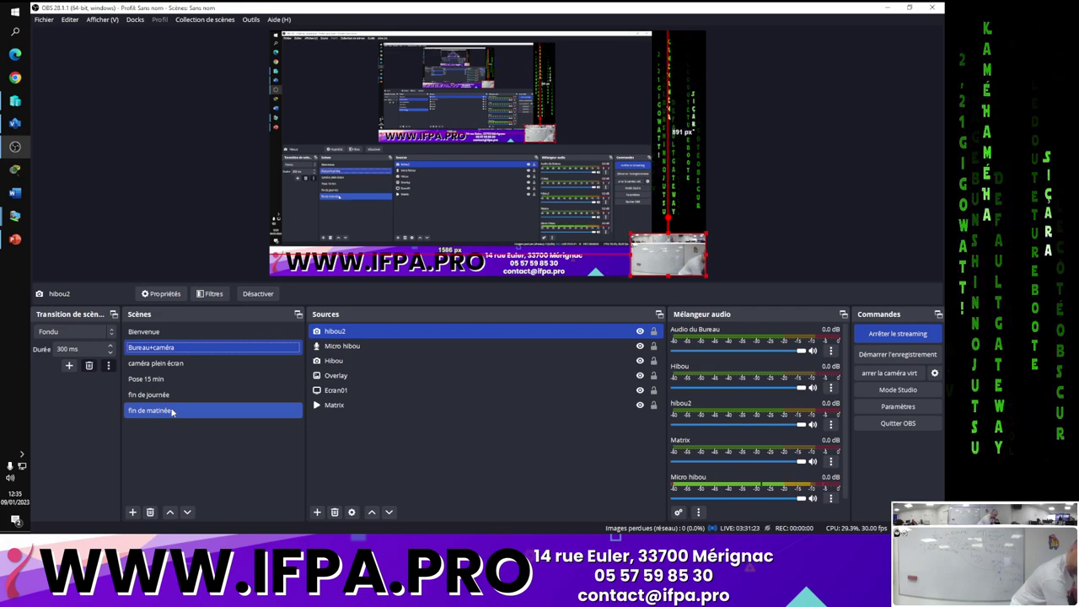
# Select the 'fin de matinée' scene so the stream shows the RENDEZ VOUS CET APREM screen
pyautogui.click(171, 411)
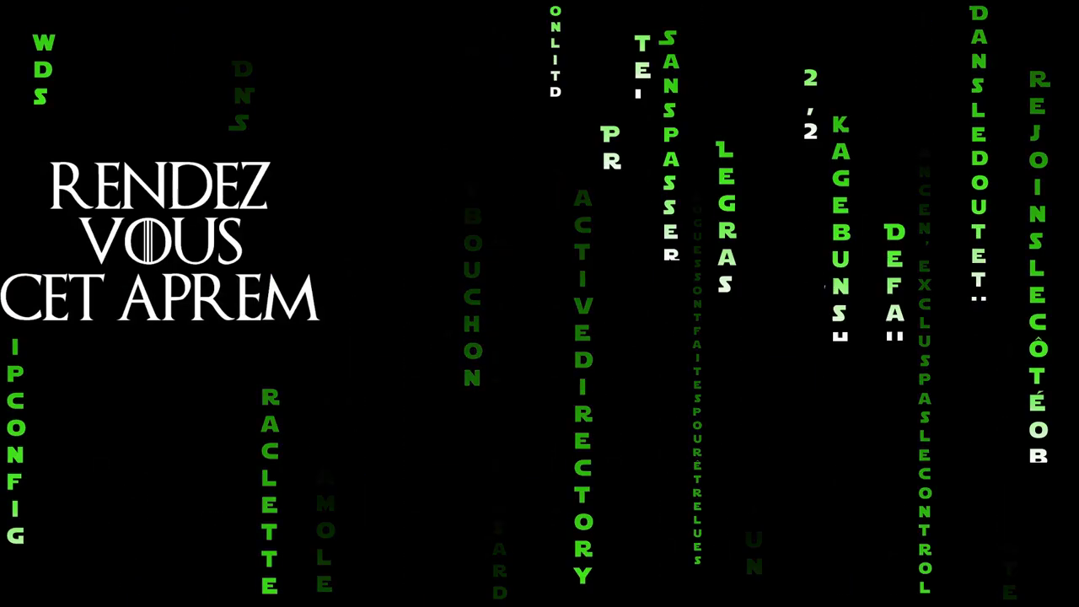